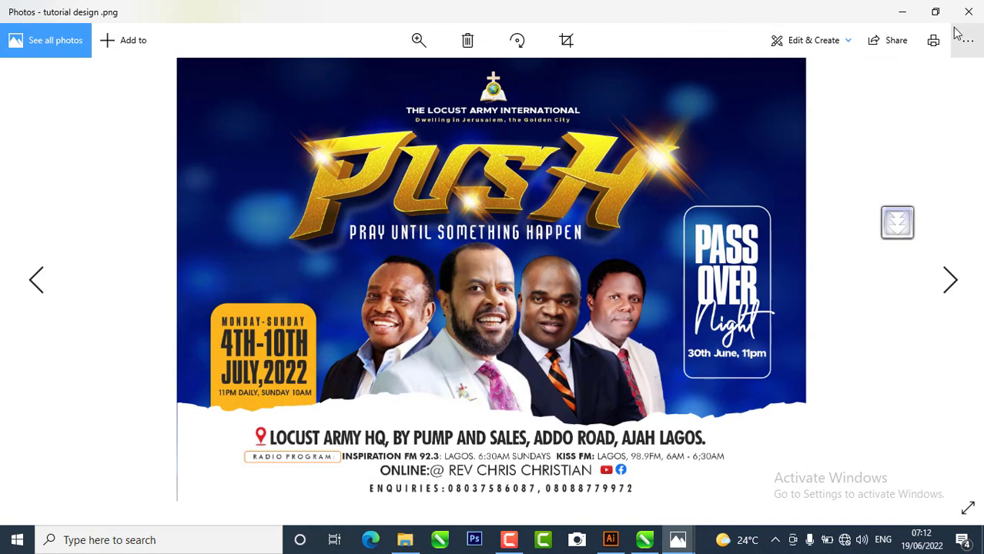
{"action": "left_click", "coordinate": [936, 11]}
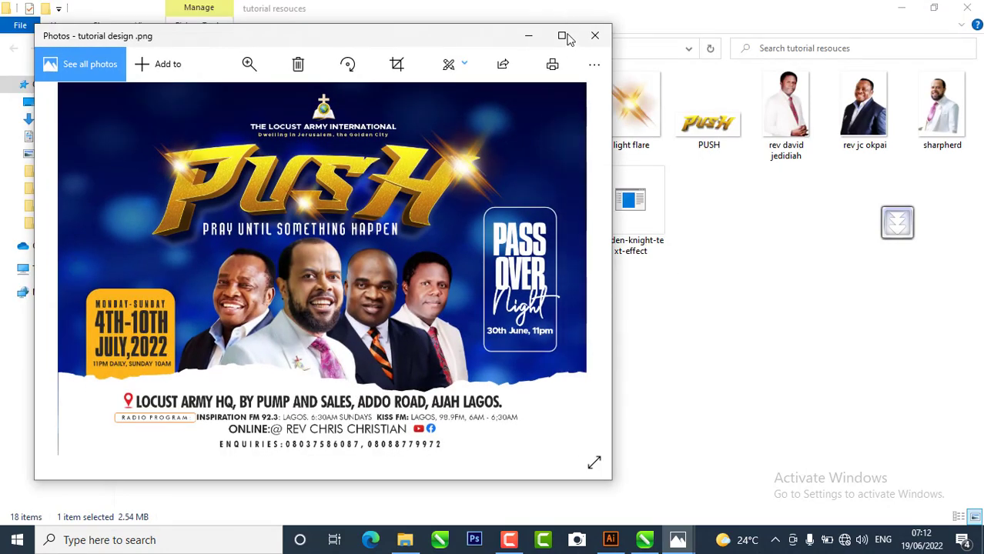
{"action": "left_click_drag", "start_coordinate": [471, 34], "coordinate": [592, 33]}
{"action": "left_click", "coordinate": [683, 34]}
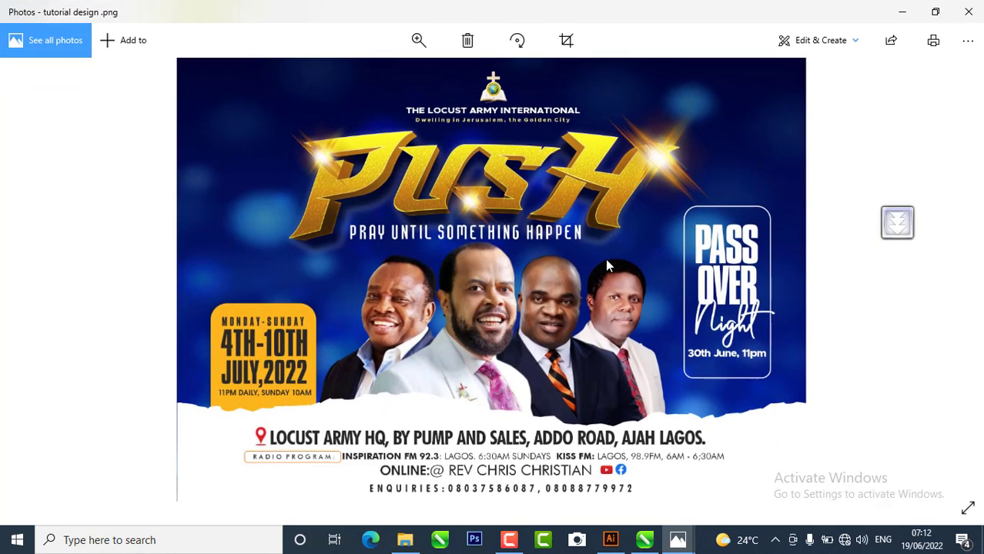
- Switch to CorelDRAW and create a new A5 landscape document named "tutorial flyer design"
{"action": "left_click", "coordinate": [901, 12]}
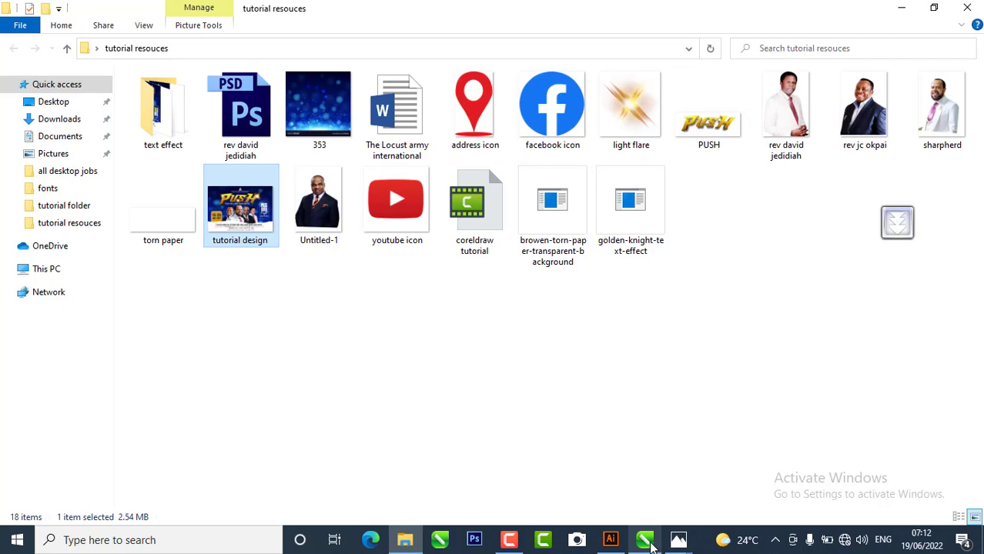
{"action": "mouse_move", "coordinate": [651, 544]}
{"action": "left_click", "coordinate": [647, 490]}
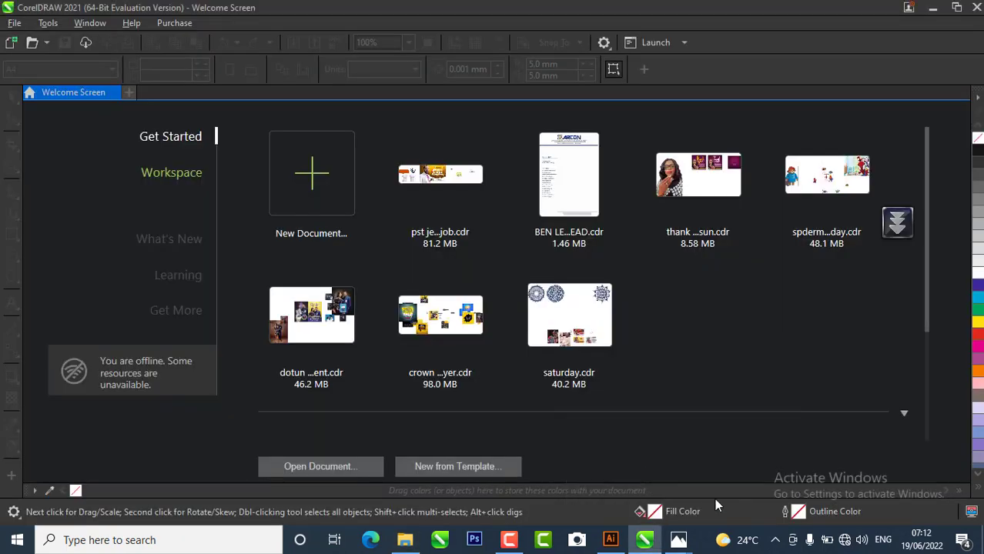
{"action": "left_click", "coordinate": [18, 26]}
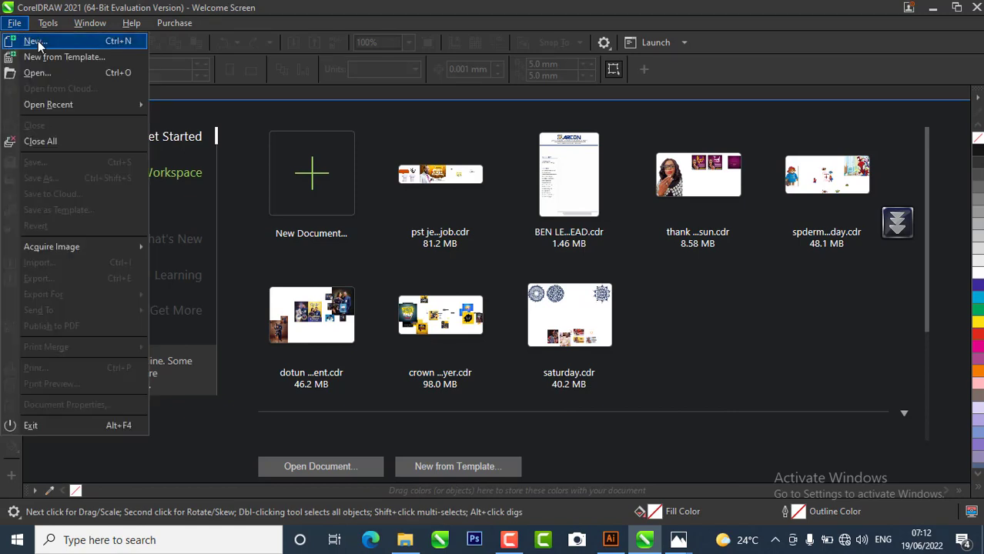
{"action": "left_click", "coordinate": [38, 41]}
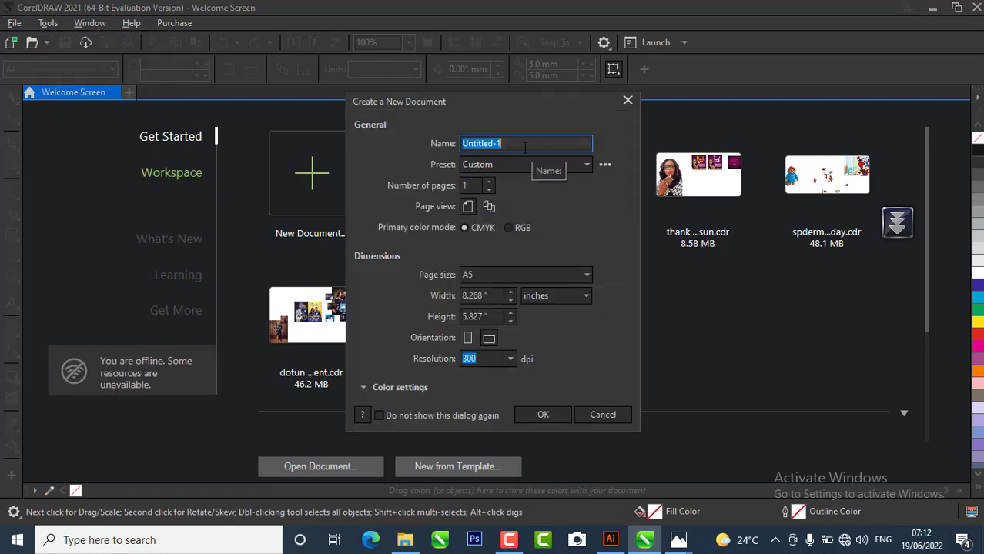
{"action": "key", "text": "BackSpace"}
{"action": "type", "text": "tutorial flyer design"}
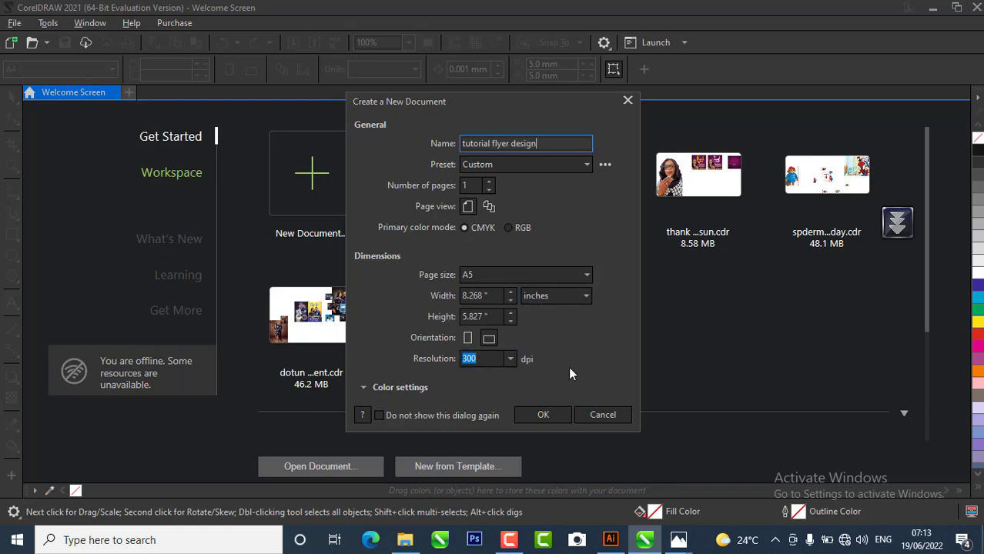
{"action": "left_click", "coordinate": [544, 415]}
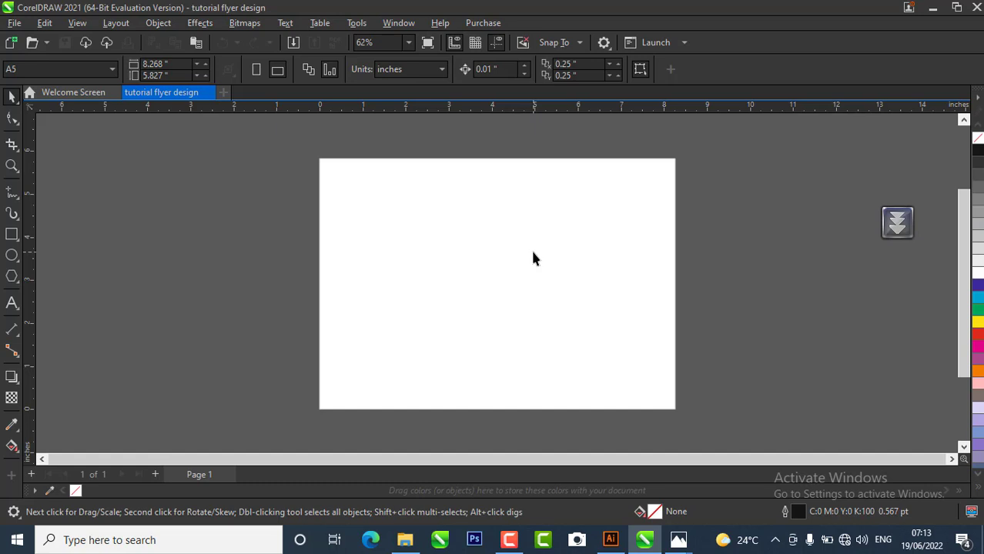
- Copy the blue background image "353" from the tutorial resouces folder and paste it into the CorelDRAW flyer document
{"action": "left_click", "coordinate": [405, 539]}
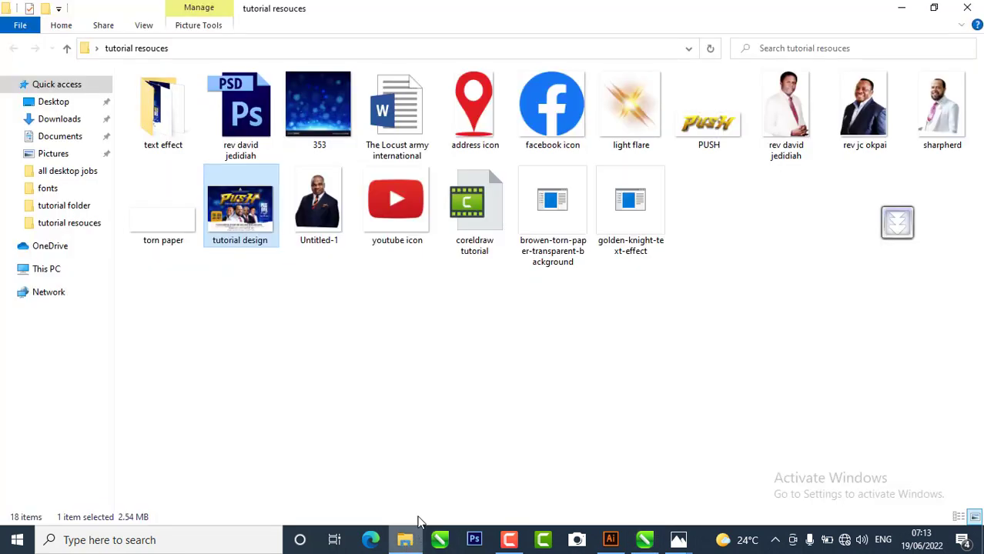
{"action": "right_click", "coordinate": [311, 104]}
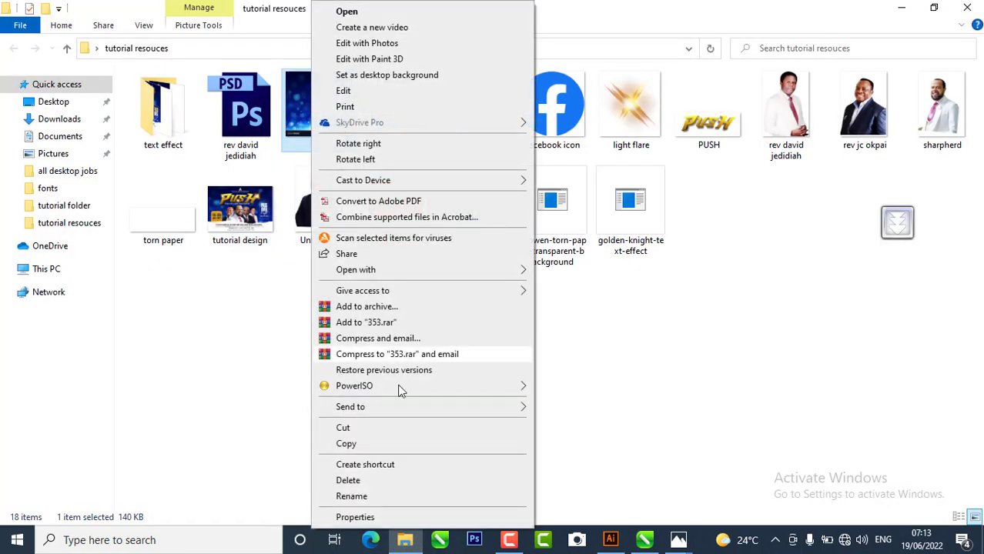
{"action": "left_click", "coordinate": [358, 445]}
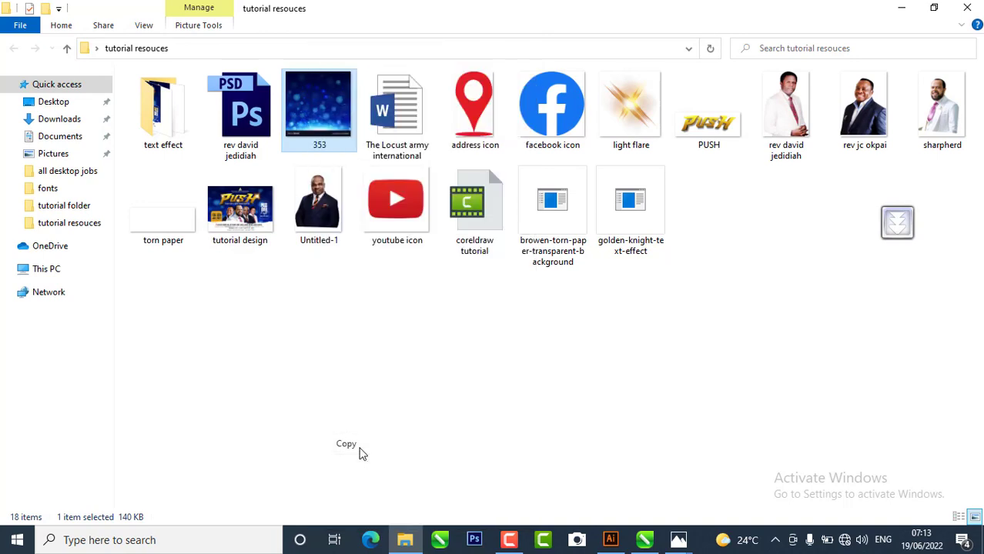
{"action": "left_click", "coordinate": [645, 543]}
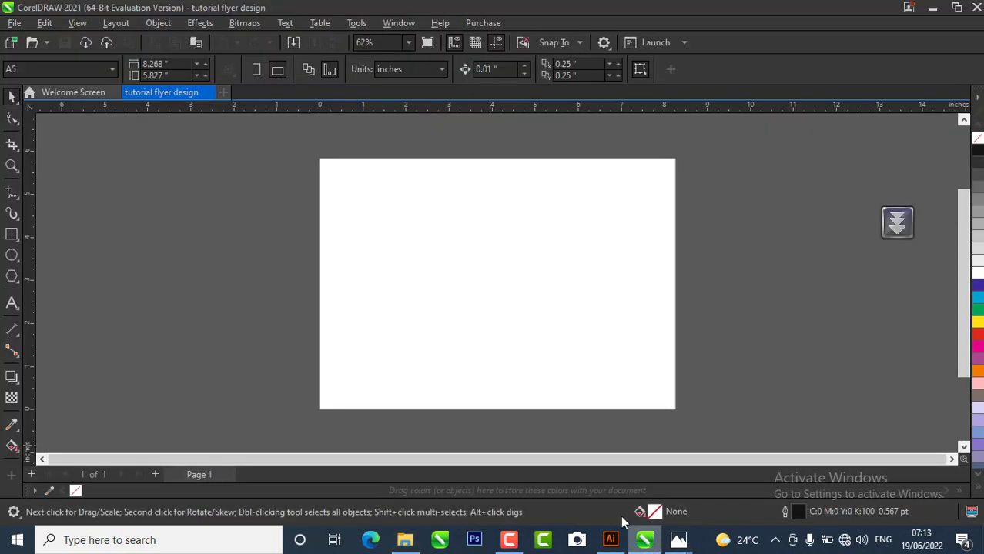
{"action": "left_click", "coordinate": [194, 43]}
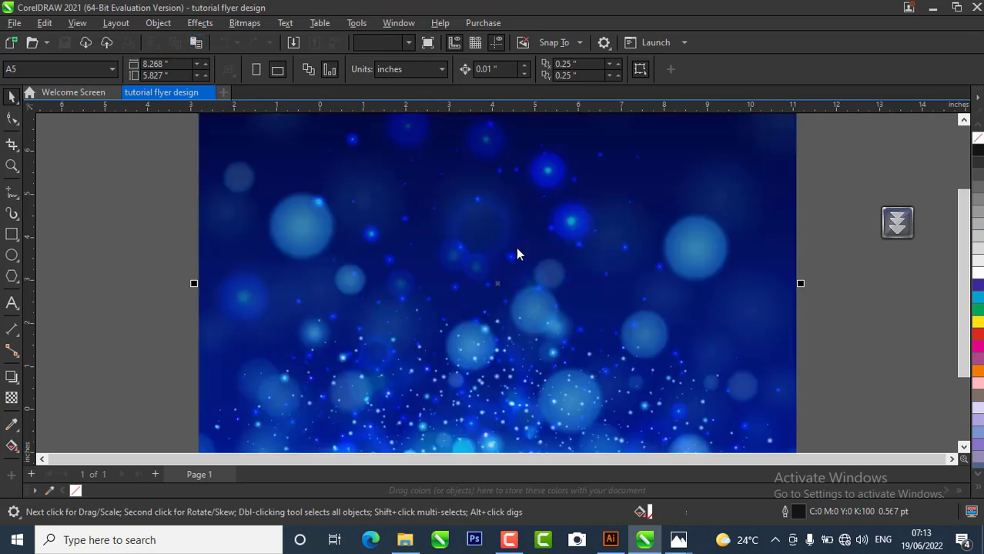
- Scale the blue background down to the page height, stretch it to about 8.3 in wide and fit its upper edge to the page
{"action": "key", "text": "shift+F2"}
{"action": "scroll", "coordinate": [482, 295], "scroll_direction": "down", "scroll_amount": 2}
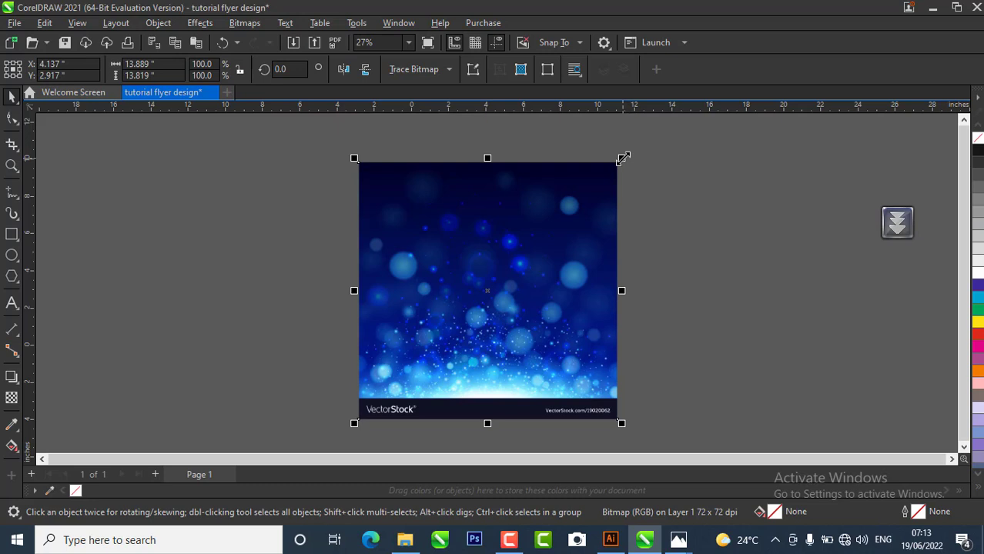
{"action": "left_click_drag", "start_coordinate": [623, 158], "coordinate": [551, 206]}
{"action": "scroll", "coordinate": [519, 312], "scroll_direction": "up", "scroll_amount": 1}
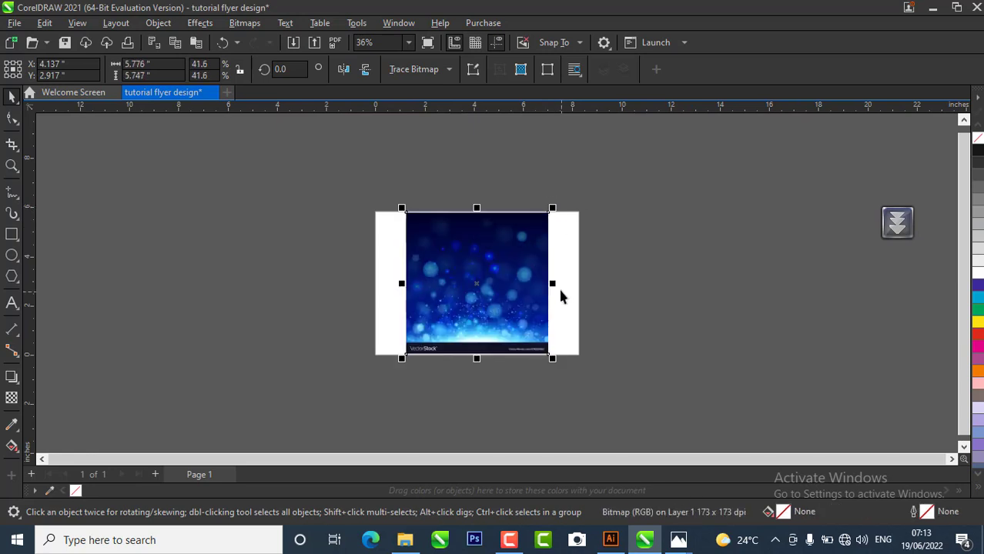
{"action": "left_click_drag", "start_coordinate": [556, 284], "coordinate": [586, 308]}
{"action": "scroll", "coordinate": [462, 220], "scroll_direction": "up", "scroll_amount": 1}
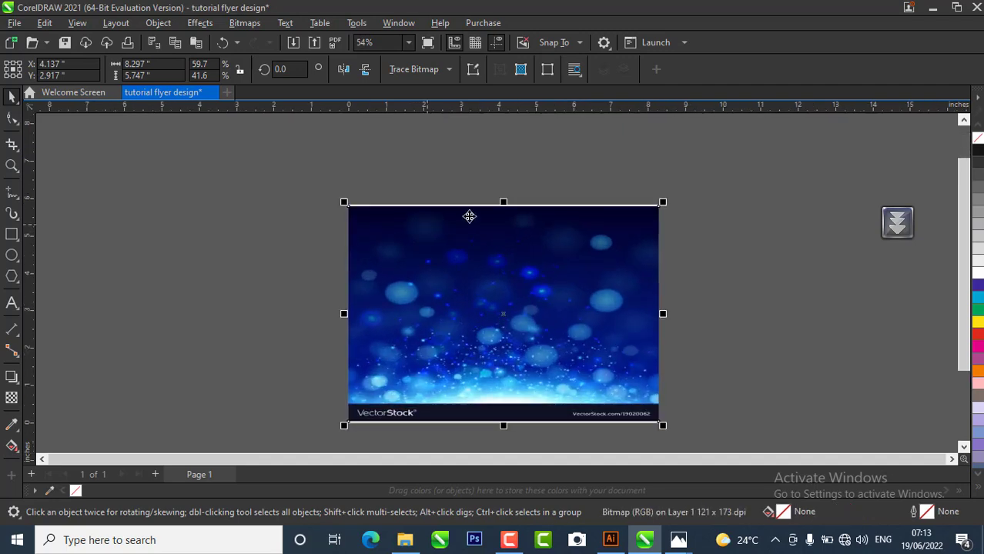
{"action": "scroll", "coordinate": [500, 211], "scroll_direction": "up", "scroll_amount": 1}
{"action": "left_click_drag", "start_coordinate": [507, 194], "coordinate": [518, 191]}
{"action": "left_click", "coordinate": [531, 177]}
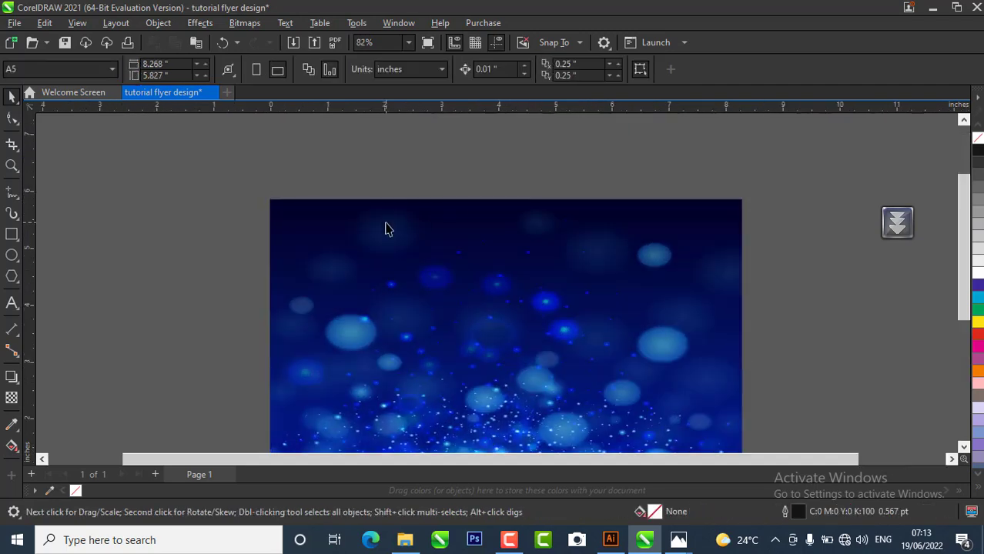
{"action": "scroll", "coordinate": [388, 224], "scroll_direction": "down", "scroll_amount": 1}
{"action": "scroll", "coordinate": [456, 325], "scroll_direction": "up", "scroll_amount": 1}
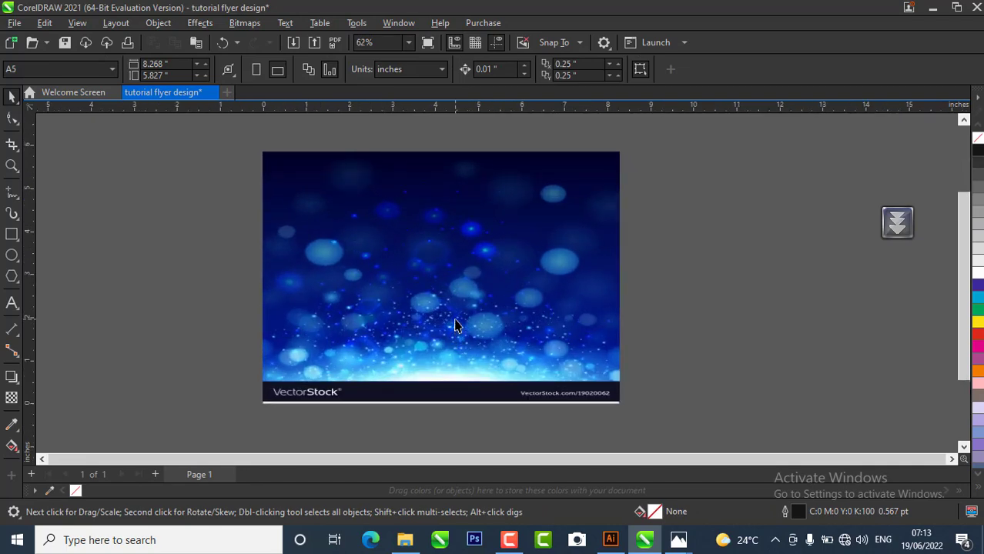
- Add the torn paper image from the tutorial resouces folder onto the lower part of the flyer
{"action": "left_click", "coordinate": [412, 546]}
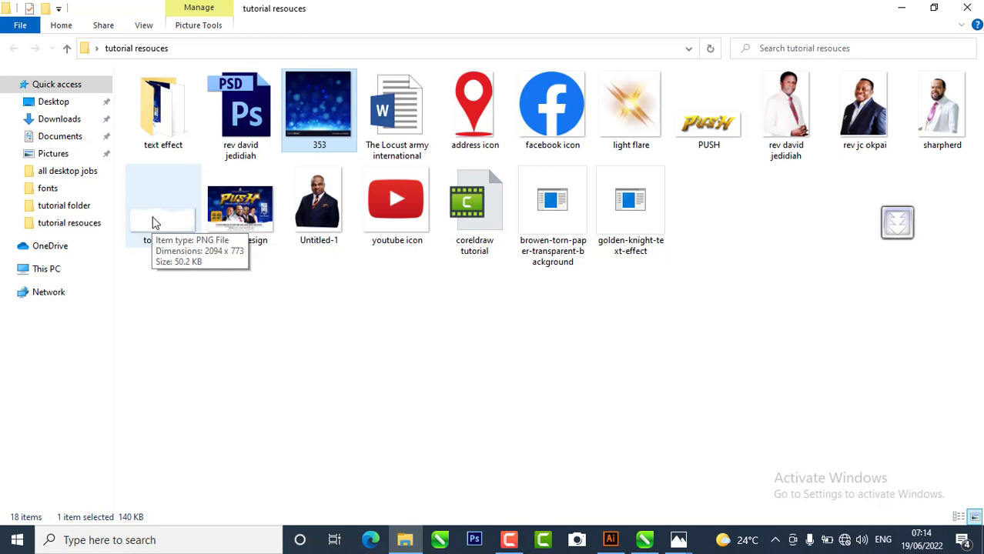
{"action": "left_click_drag", "start_coordinate": [152, 222], "coordinate": [415, 361]}
{"action": "scroll", "coordinate": [414, 361], "scroll_direction": "up", "scroll_amount": 2}
{"action": "scroll", "coordinate": [418, 351], "scroll_direction": "down", "scroll_amount": 2}
{"action": "scroll", "coordinate": [456, 343], "scroll_direction": "up", "scroll_amount": 1}
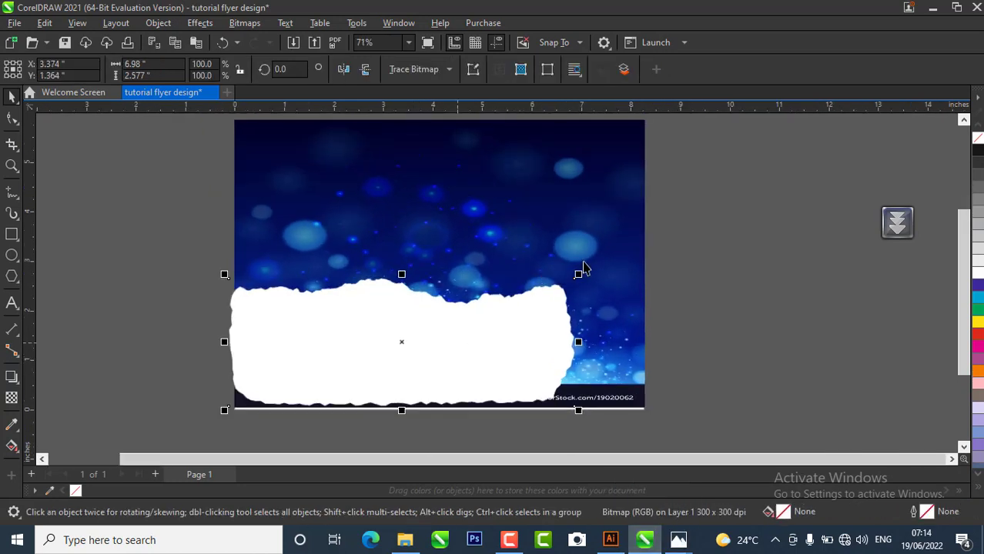
- Enlarge the torn paper to about 9.22 × 3.40 in and position it across the full lower part of the page
{"action": "left_click_drag", "start_coordinate": [578, 275], "coordinate": [670, 237]}
{"action": "left_click_drag", "start_coordinate": [481, 332], "coordinate": [473, 359]}
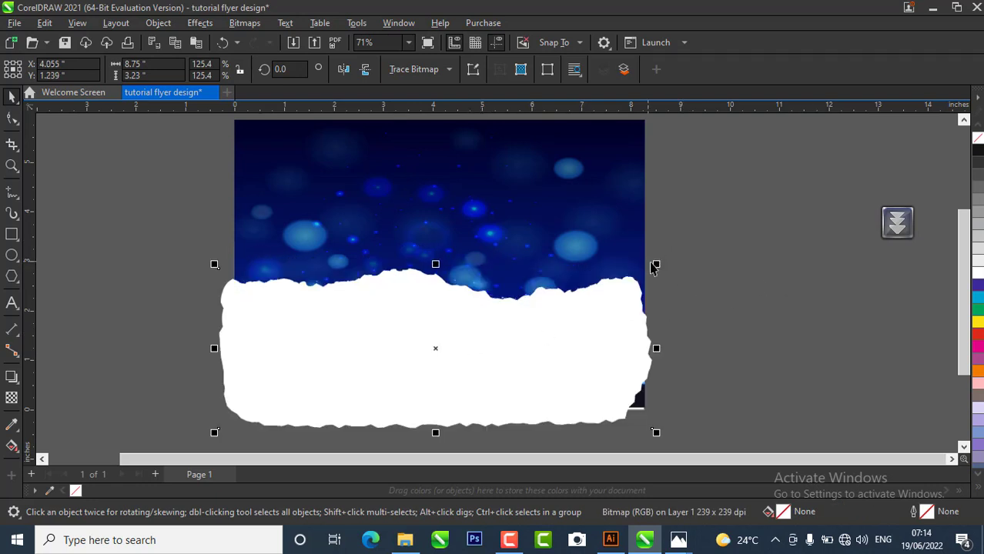
{"action": "left_click_drag", "start_coordinate": [655, 265], "coordinate": [679, 256]}
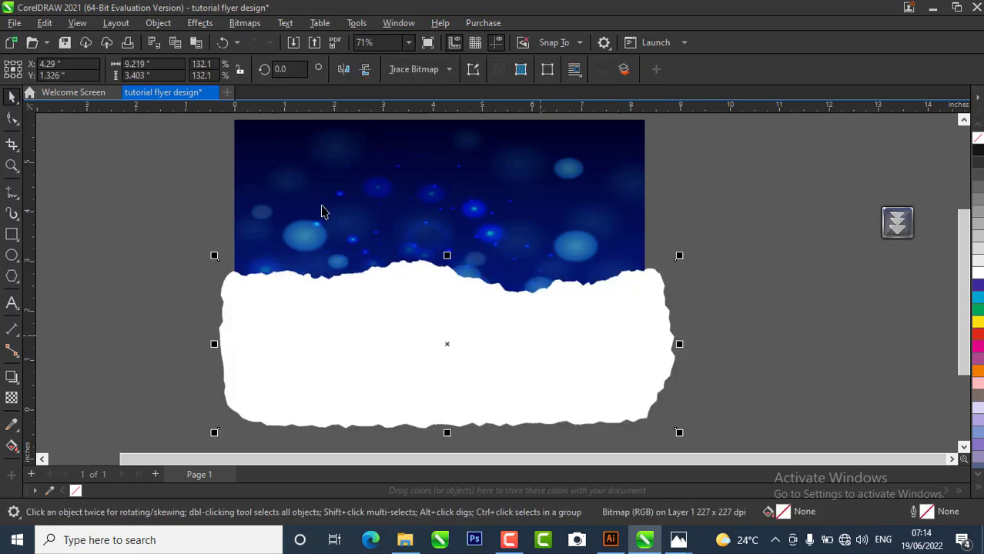
- Convert the torn paper bitmap to a vector curve with Quick Trace
{"action": "scroll", "coordinate": [419, 251], "scroll_direction": "down", "scroll_amount": 1}
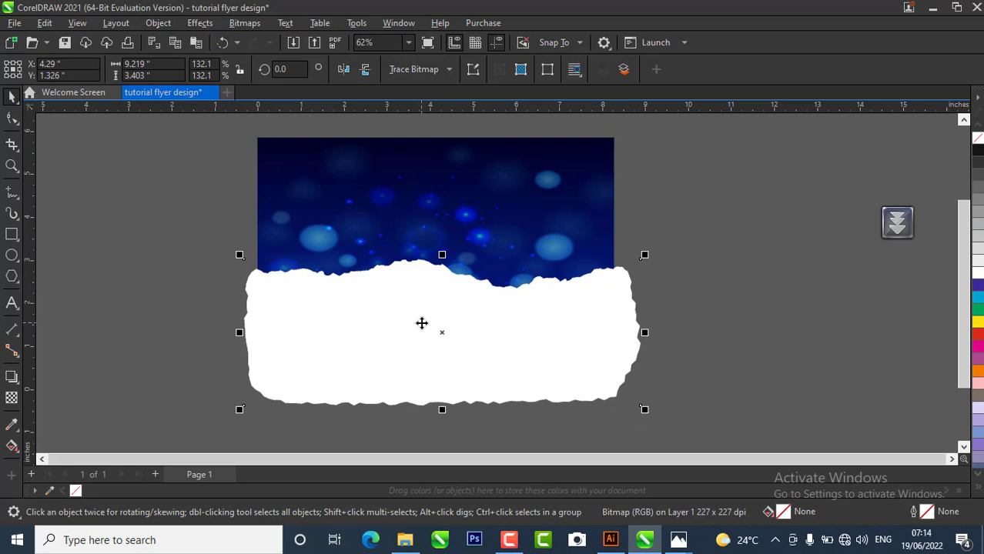
{"action": "scroll", "coordinate": [422, 323], "scroll_direction": "up", "scroll_amount": 1}
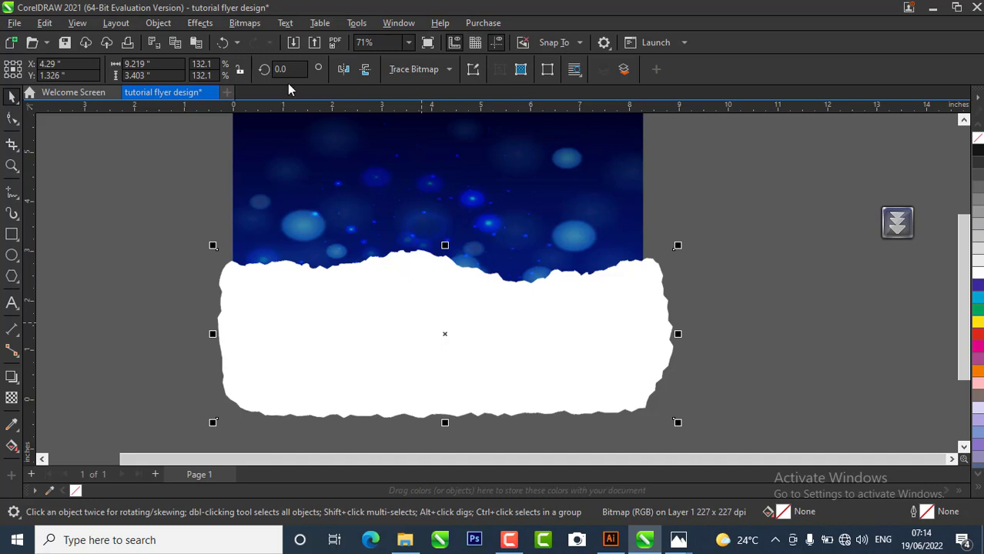
{"action": "left_click", "coordinate": [247, 24]}
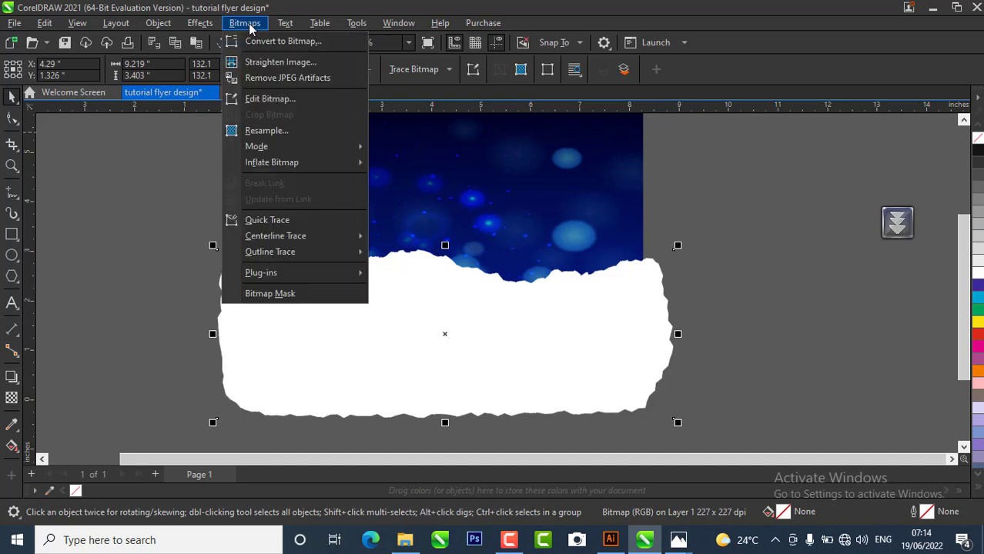
{"action": "left_click", "coordinate": [283, 223]}
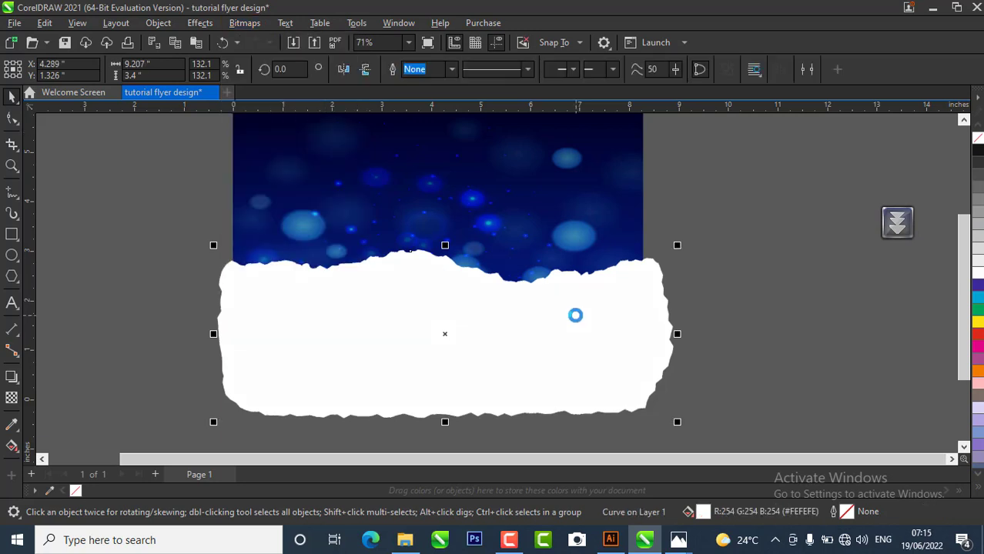
{"action": "left_click", "coordinate": [755, 303]}
- Move the original torn paper bitmap off the page and place the traced shape over the lower part of the background
{"action": "scroll", "coordinate": [587, 328], "scroll_direction": "down", "scroll_amount": 2}
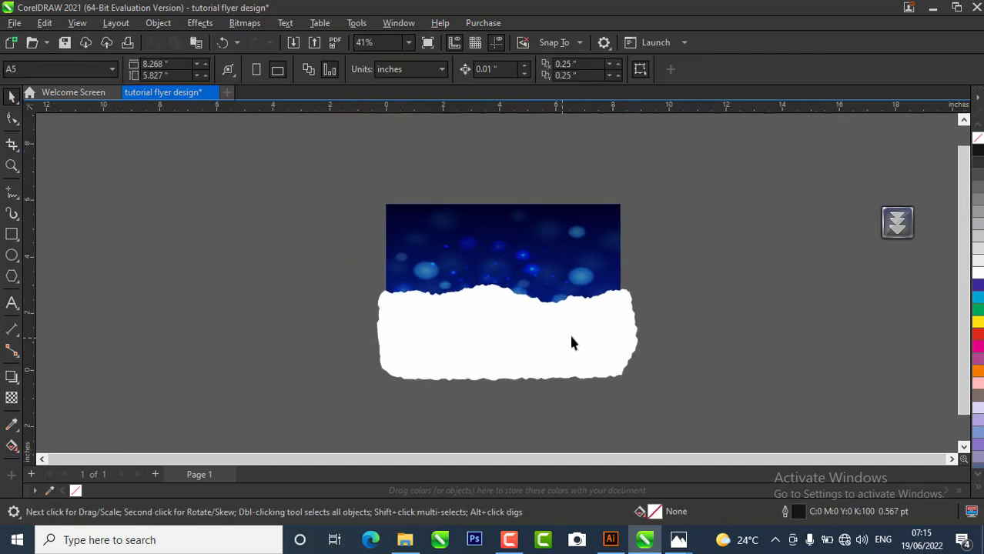
{"action": "left_click_drag", "start_coordinate": [569, 333], "coordinate": [234, 345]}
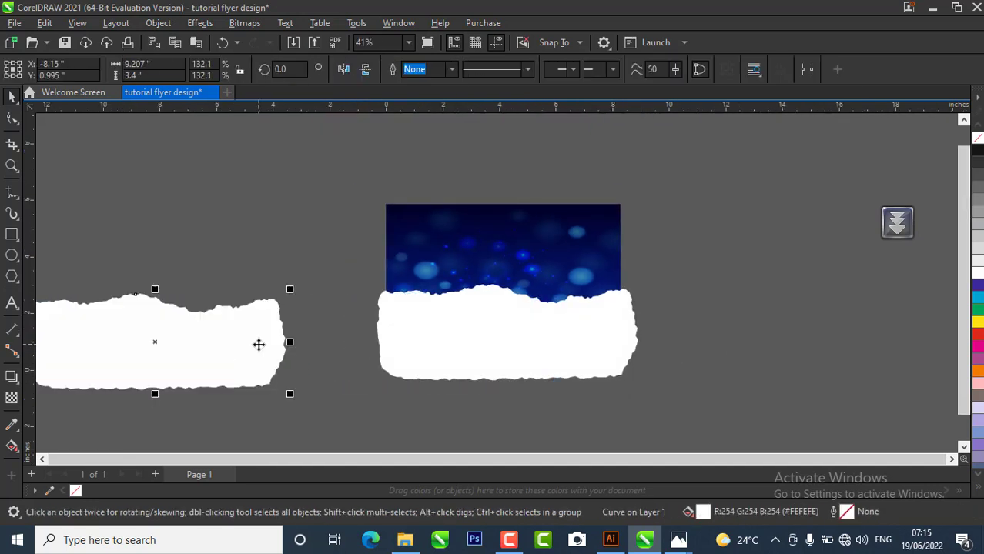
{"action": "left_click", "coordinate": [461, 338]}
{"action": "left_click_drag", "start_coordinate": [457, 318], "coordinate": [726, 345]}
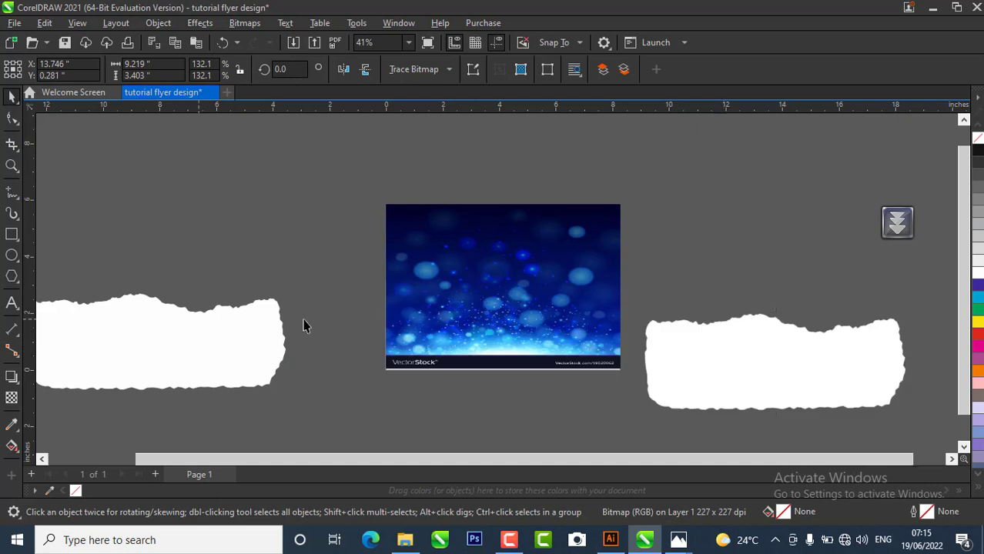
{"action": "mouse_move", "coordinate": [206, 324]}
{"action": "left_mouse_down"}
{"action": "mouse_move", "coordinate": [544, 320]}
{"action": "mouse_move", "coordinate": [545, 308]}
{"action": "left_mouse_up"}
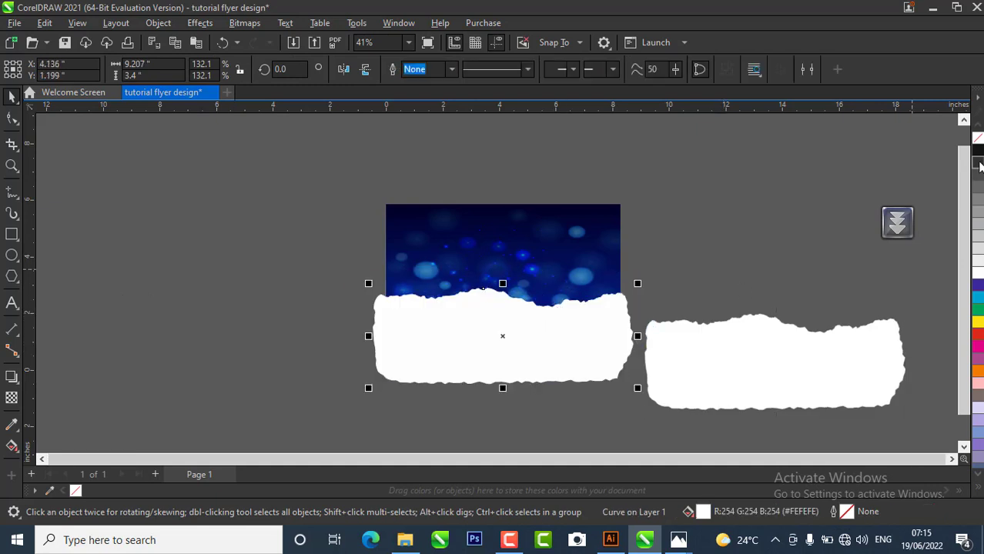
- Try 90% black and red fills on the traced torn paper shape, and finish with a white fill
{"action": "left_click", "coordinate": [979, 164]}
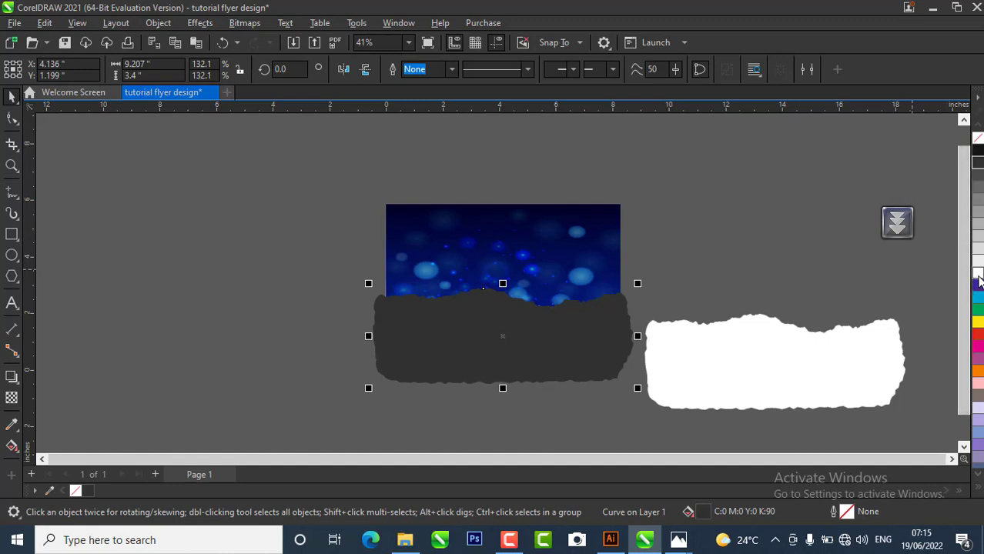
{"action": "left_click", "coordinate": [977, 280]}
{"action": "left_click", "coordinate": [978, 334]}
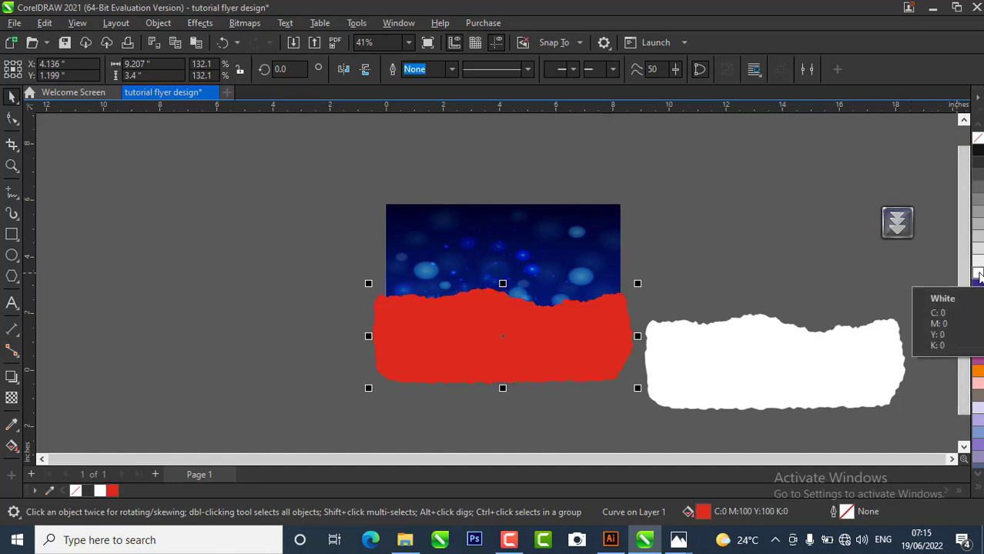
{"action": "left_click", "coordinate": [978, 274]}
{"action": "left_click", "coordinate": [662, 251]}
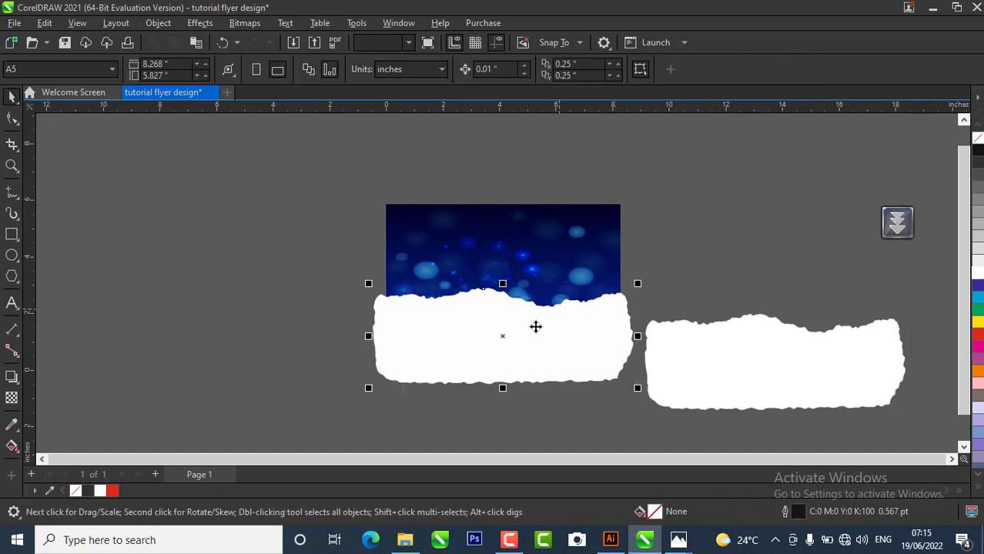
- Move the traced white torn paper shape slightly lower over the background
{"action": "left_click_drag", "start_coordinate": [534, 328], "coordinate": [532, 336]}
{"action": "scroll", "coordinate": [515, 349], "scroll_direction": "up", "scroll_amount": 1}
{"action": "scroll", "coordinate": [515, 349], "scroll_direction": "up", "scroll_amount": 2}
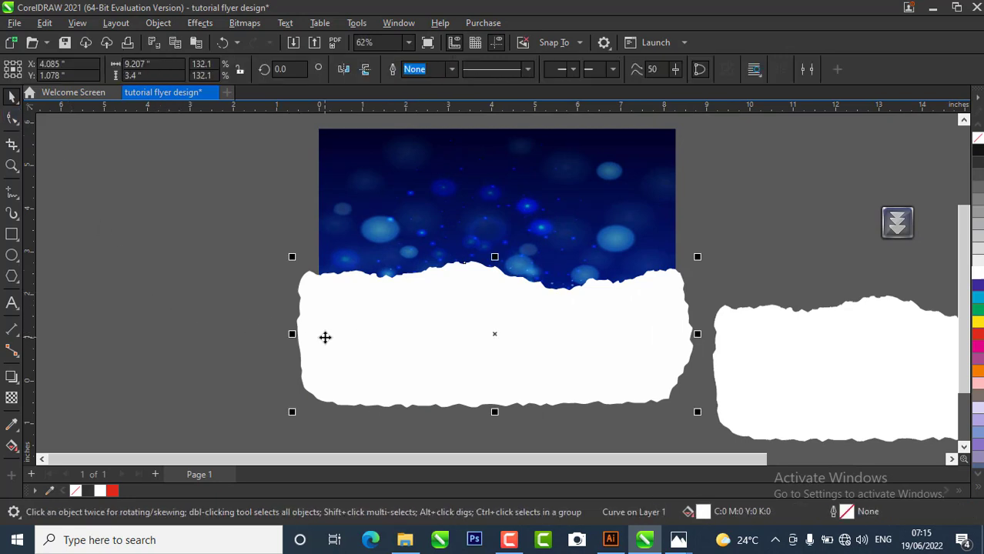
{"action": "left_click", "coordinate": [13, 122]}
{"action": "left_click", "coordinate": [11, 98]}
{"action": "left_click", "coordinate": [157, 230]}
{"action": "left_click", "coordinate": [342, 345]}
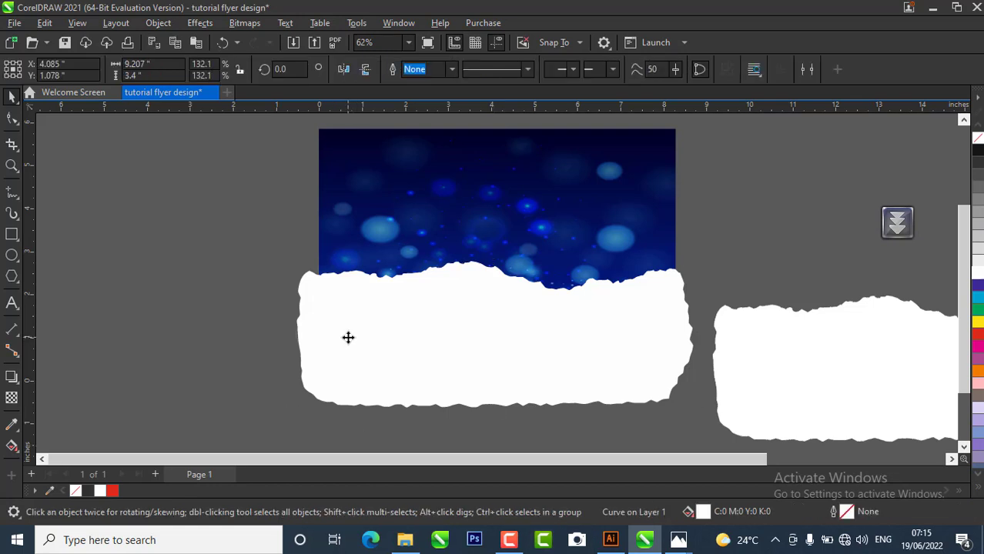
{"action": "left_click", "coordinate": [347, 337]}
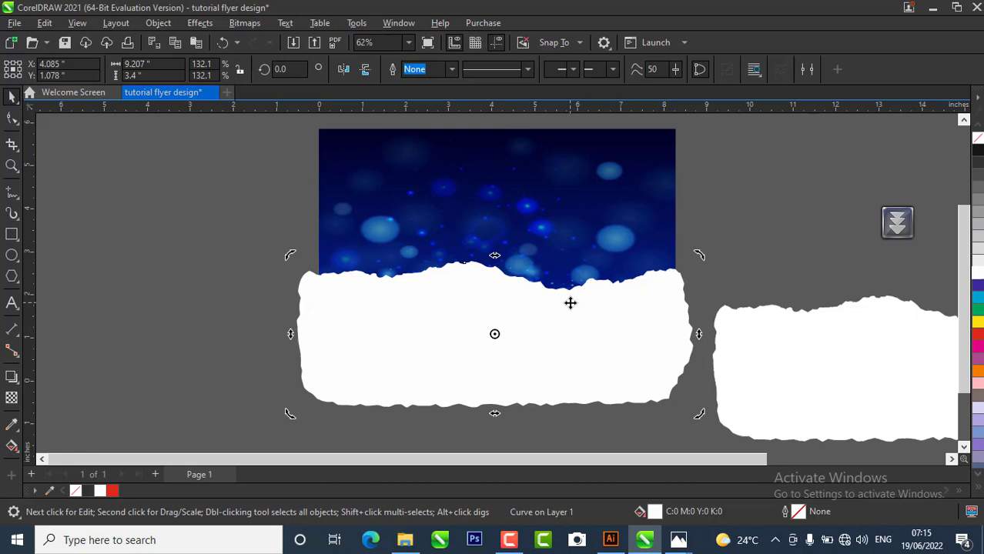
{"action": "left_click", "coordinate": [196, 358]}
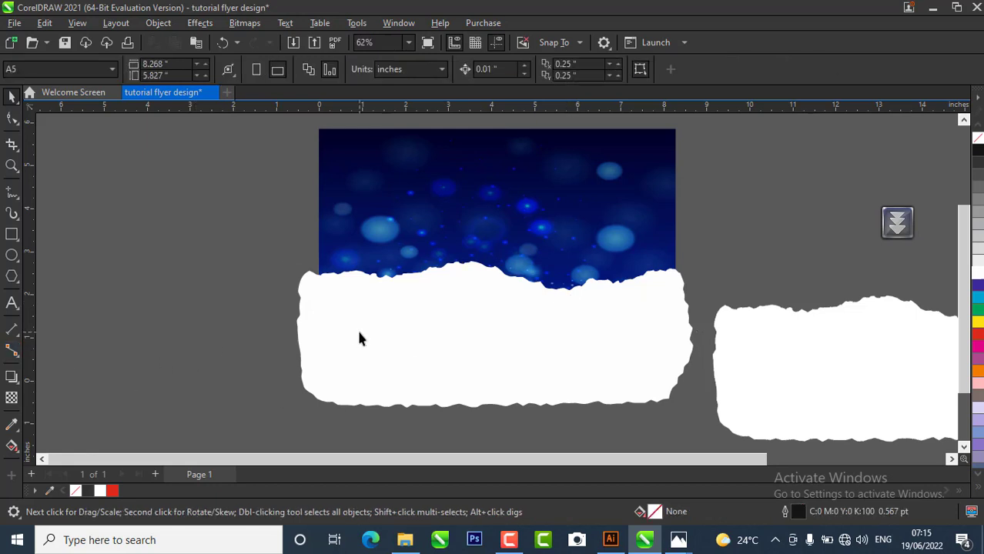
{"action": "left_click", "coordinate": [426, 361]}
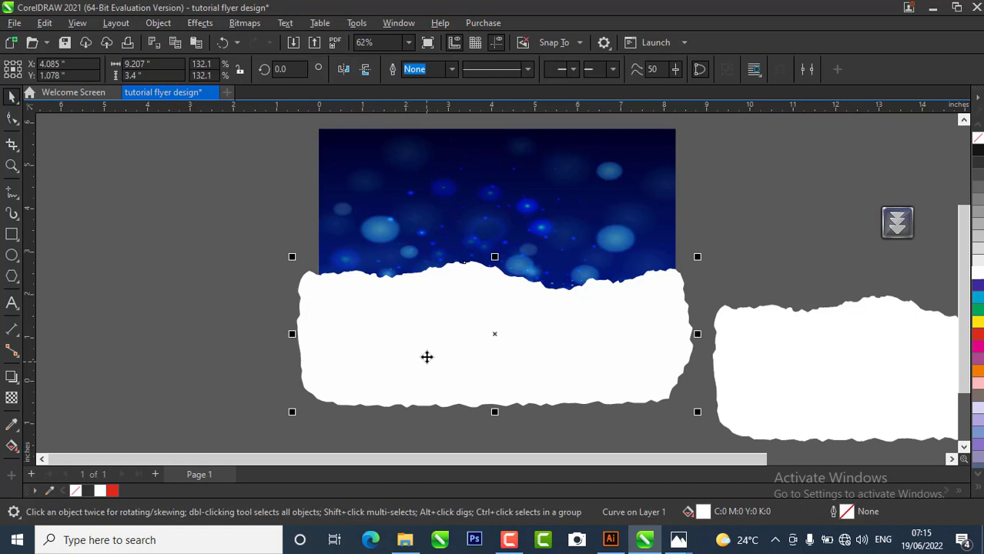
{"action": "left_click_drag", "start_coordinate": [426, 355], "coordinate": [438, 240]}
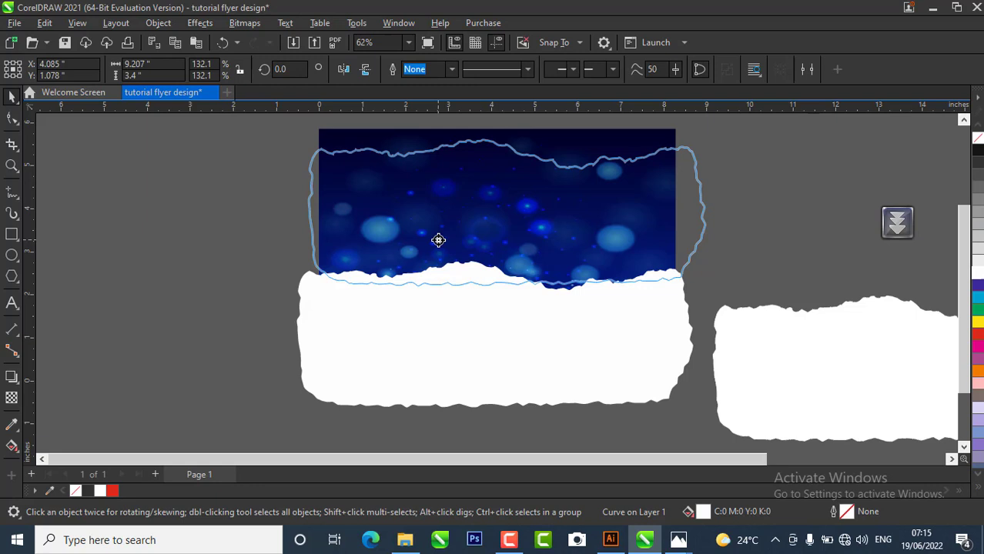
{"action": "left_click_drag", "start_coordinate": [438, 241], "coordinate": [438, 240]}
{"action": "left_click", "coordinate": [391, 378]}
{"action": "left_click_drag", "start_coordinate": [400, 395], "coordinate": [406, 200]}
- Move the white torn paper shape lower and shift the blue background bitmap off the page to its left side
{"action": "left_click", "coordinate": [542, 383]}
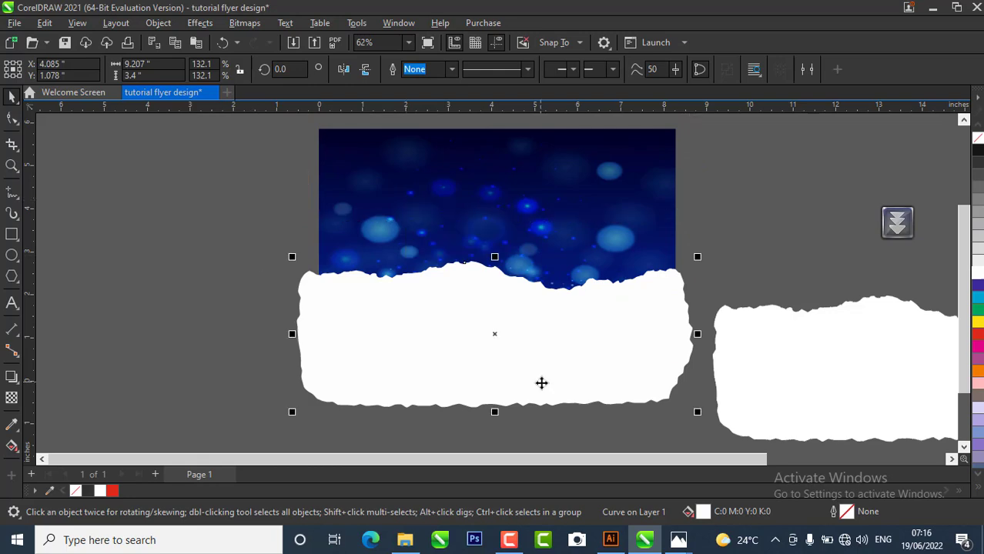
{"action": "left_click_drag", "start_coordinate": [541, 383], "coordinate": [527, 435]}
{"action": "left_click_drag", "start_coordinate": [552, 232], "coordinate": [177, 279]}
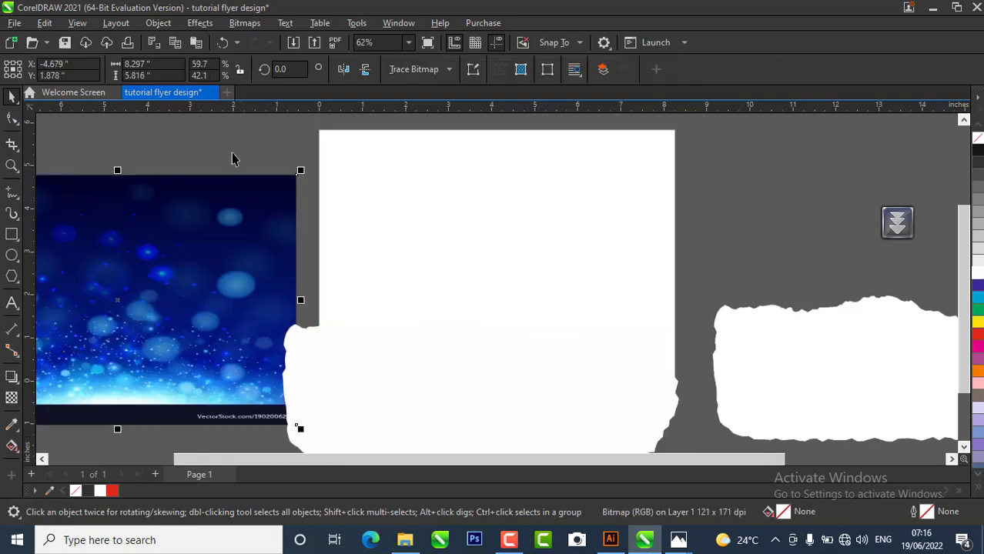
- Create a page-sized rectangle frame and PowerClip the blue background and the torn paper shape inside it
{"action": "double_click", "coordinate": [11, 234]}
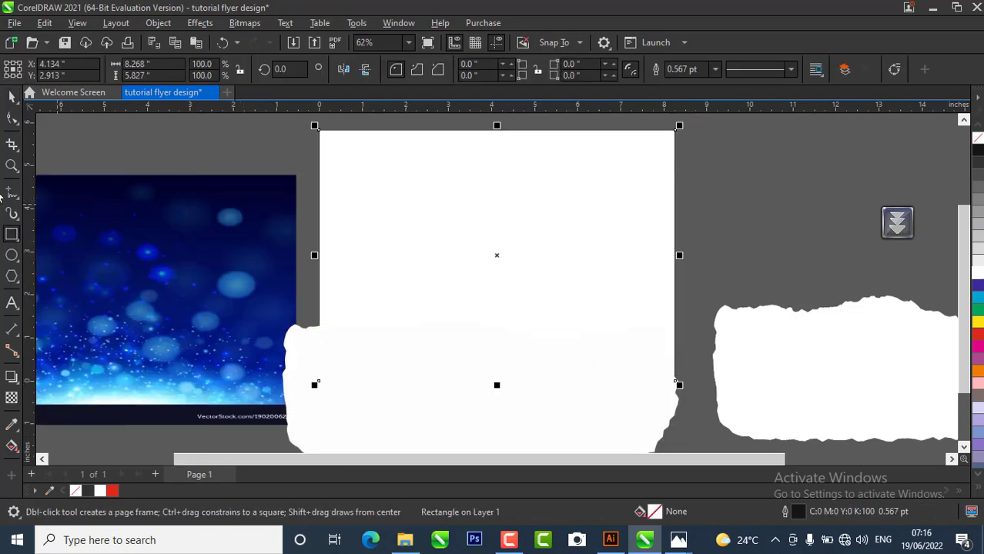
{"action": "left_click", "coordinate": [12, 95]}
{"action": "left_click_drag", "start_coordinate": [121, 297], "coordinate": [483, 255]}
{"action": "left_click", "coordinate": [548, 304]}
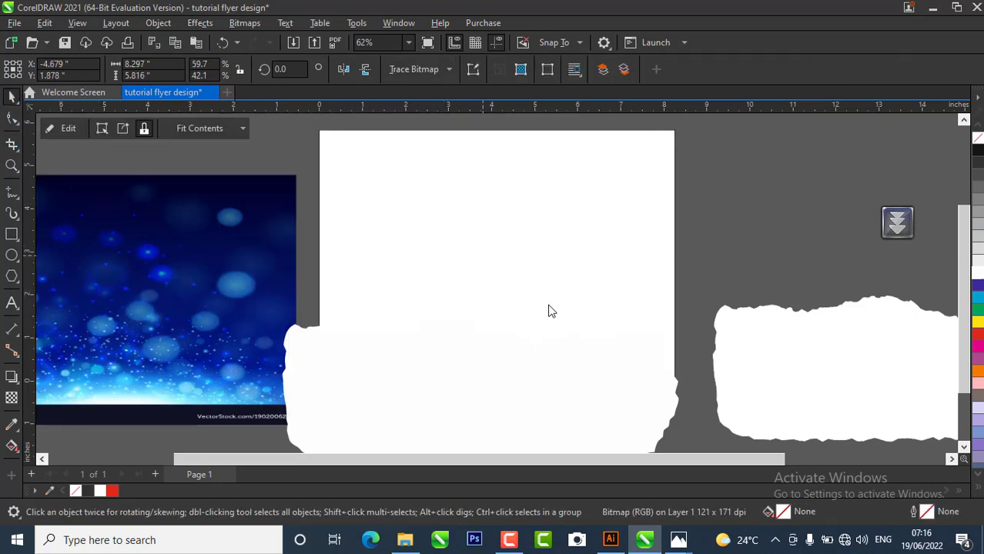
{"action": "left_click", "coordinate": [426, 403]}
{"action": "left_click_drag", "start_coordinate": [426, 403], "coordinate": [464, 272]}
{"action": "left_click", "coordinate": [489, 369]}
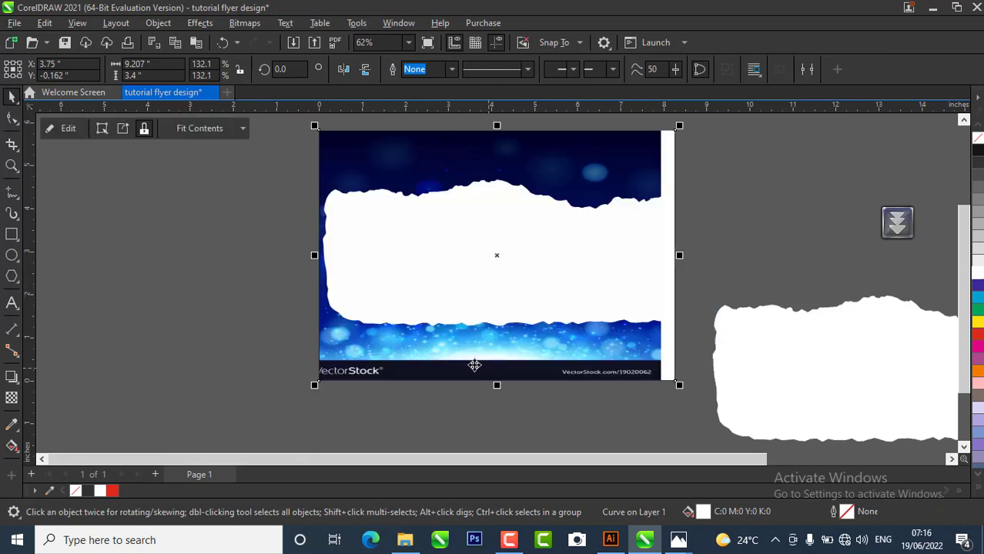
- Edit the PowerClip contents, moving the torn paper to the frame's lower part and aligning the blue background with the frame's sides
{"action": "right_click", "coordinate": [488, 172]}
{"action": "left_click", "coordinate": [488, 98]}
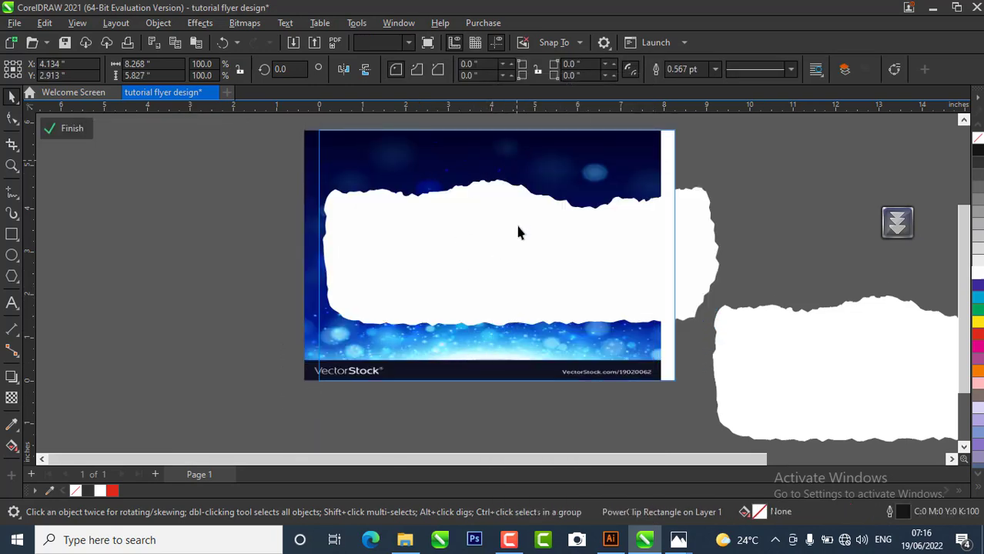
{"action": "left_click", "coordinate": [518, 233]}
{"action": "left_click_drag", "start_coordinate": [523, 285], "coordinate": [508, 373]}
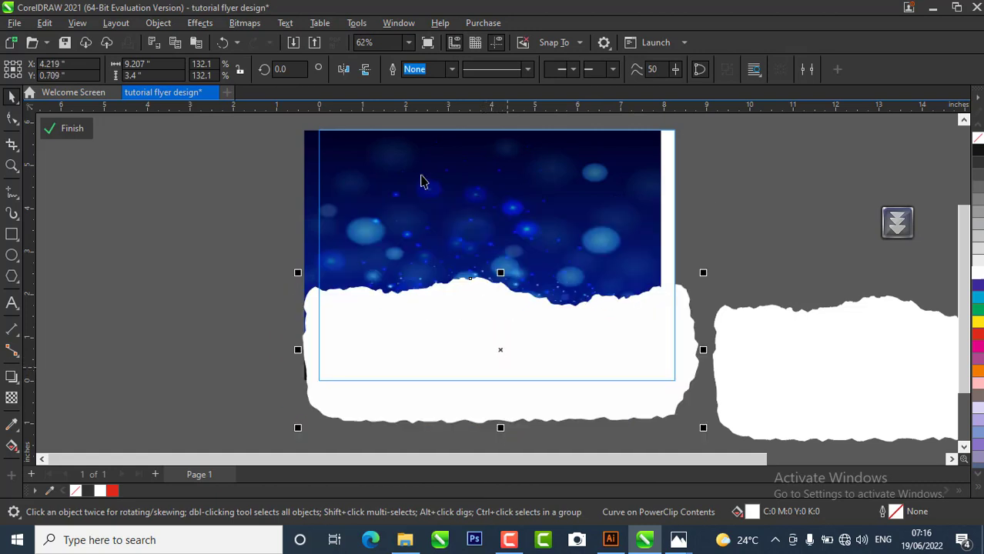
{"action": "left_click", "coordinate": [424, 182]}
{"action": "mouse_move", "coordinate": [561, 200]}
{"action": "left_mouse_down"}
{"action": "mouse_move", "coordinate": [580, 203]}
{"action": "mouse_move", "coordinate": [575, 195]}
{"action": "left_mouse_up"}
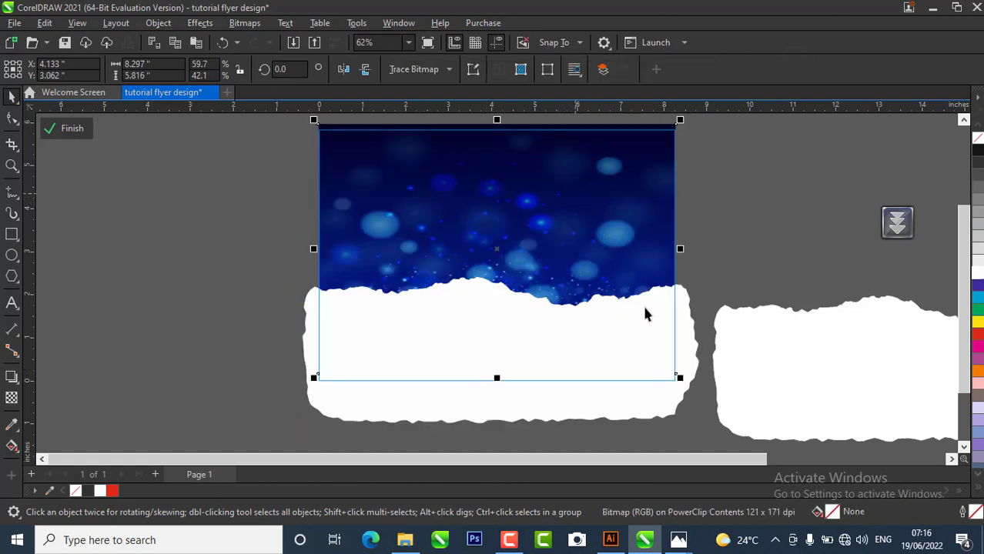
- Move the torn paper slightly lower inside the frame and finish editing the PowerClip contents
{"action": "left_click", "coordinate": [179, 349]}
{"action": "left_click", "coordinate": [512, 359]}
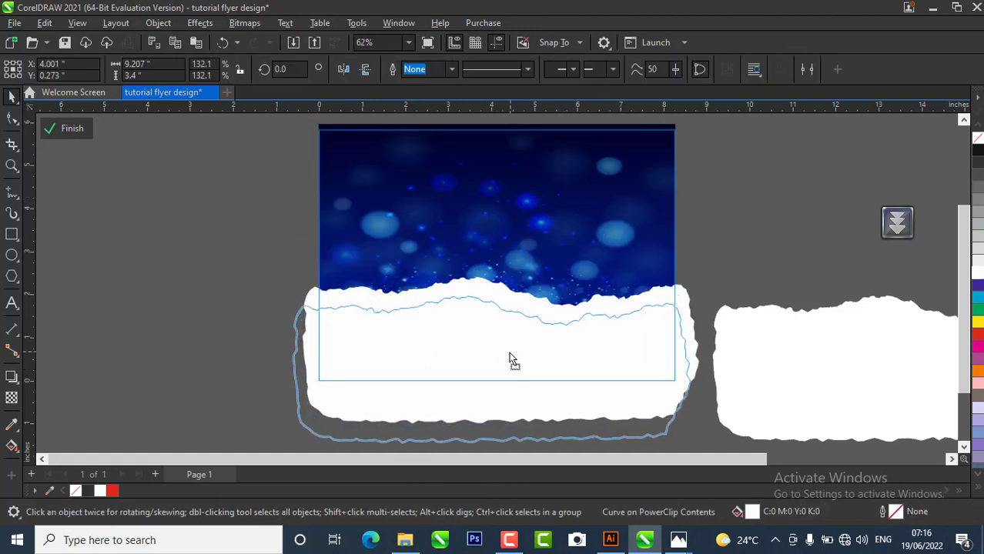
{"action": "left_click_drag", "start_coordinate": [512, 360], "coordinate": [508, 353]}
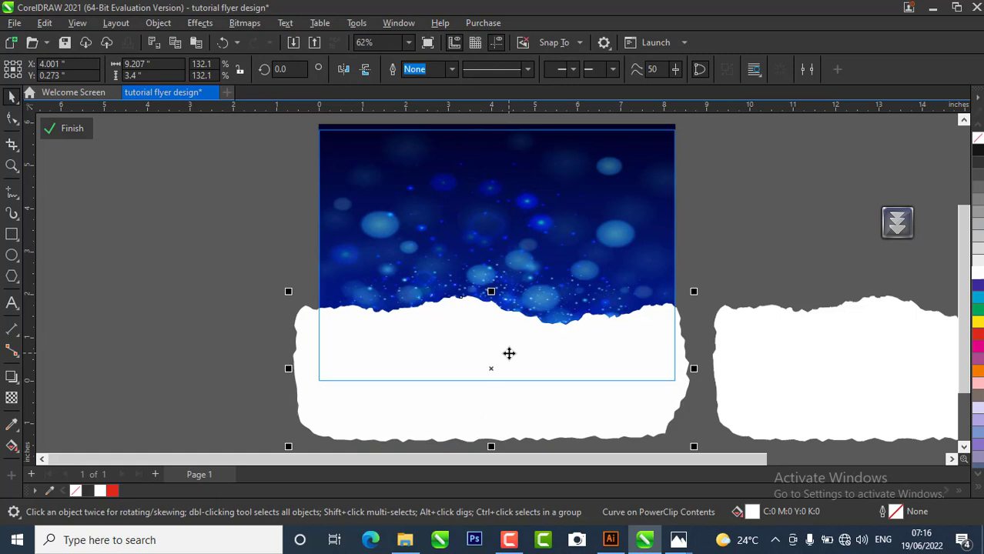
{"action": "left_click", "coordinate": [68, 128]}
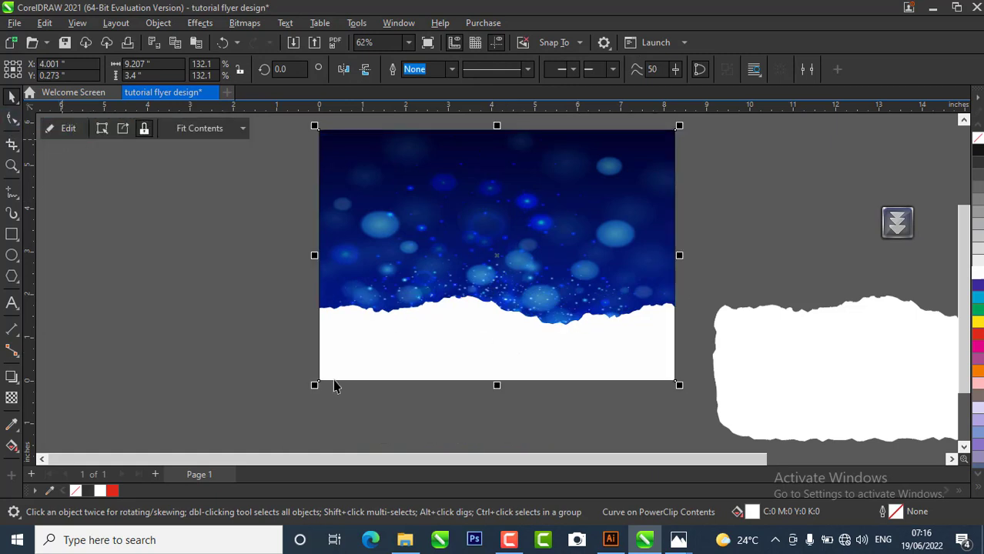
- Remove the outline from the page-sized PowerClip rectangle
{"action": "left_click", "coordinate": [754, 193]}
{"action": "left_click", "coordinate": [500, 185]}
{"action": "right_click", "coordinate": [978, 140]}
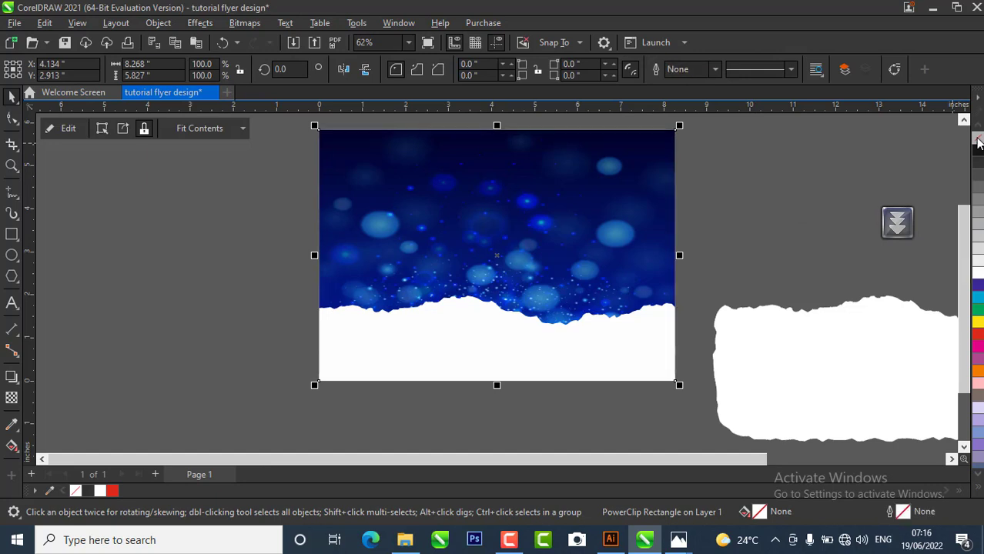
{"action": "left_click", "coordinate": [705, 186]}
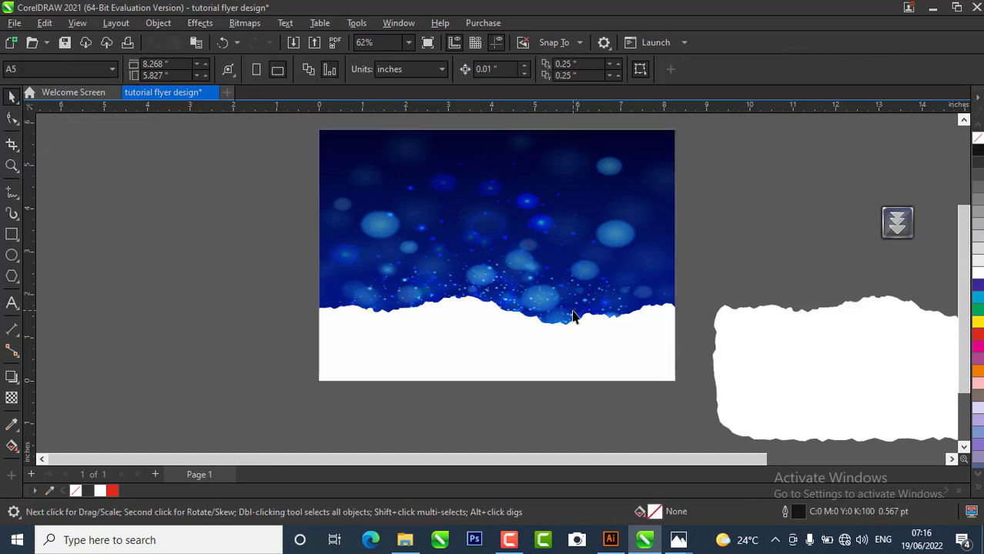
{"action": "left_click", "coordinate": [560, 321]}
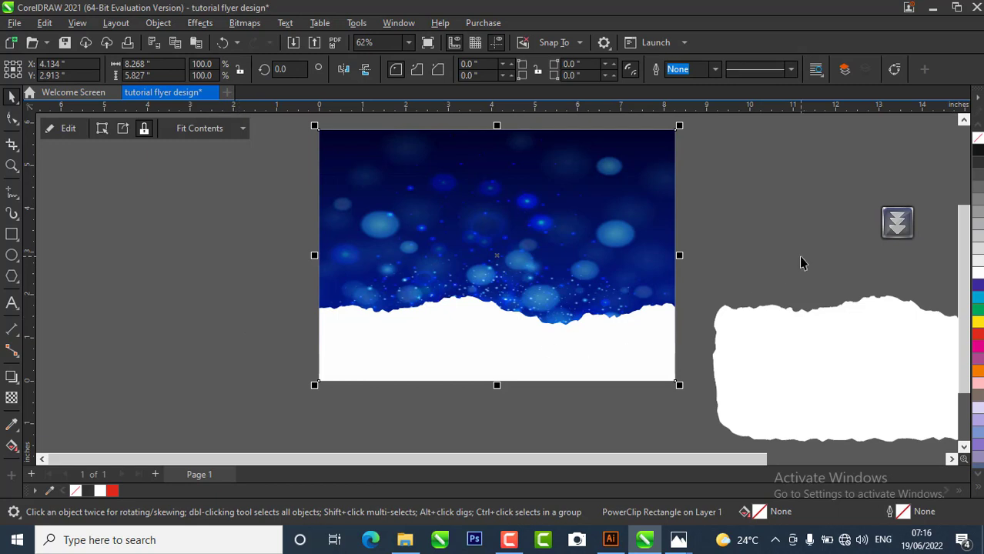
{"action": "left_click", "coordinate": [750, 242]}
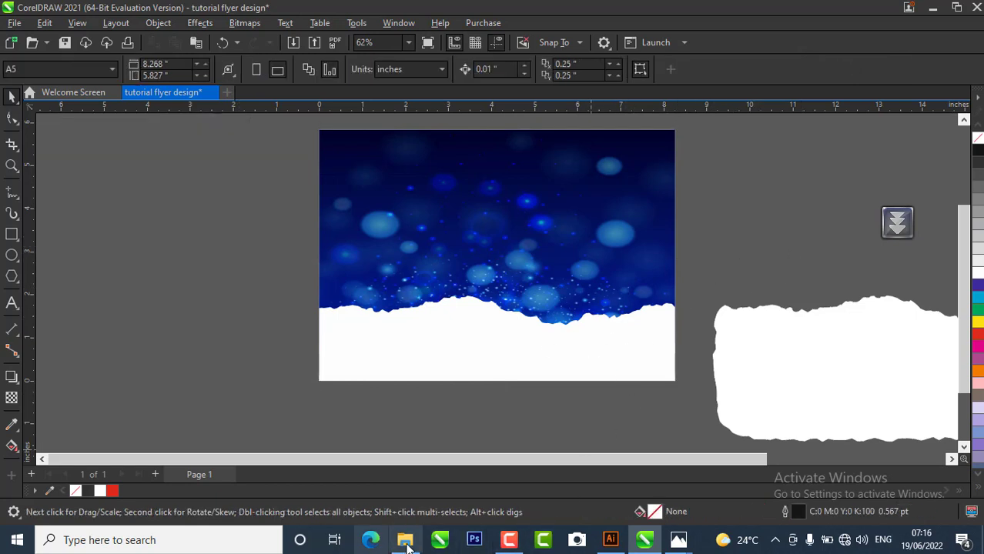
- Import the four minister portrait cut-outs from the tutorial resouces folder into the flyer document
{"action": "left_click", "coordinate": [405, 539]}
{"action": "left_click", "coordinate": [750, 309]}
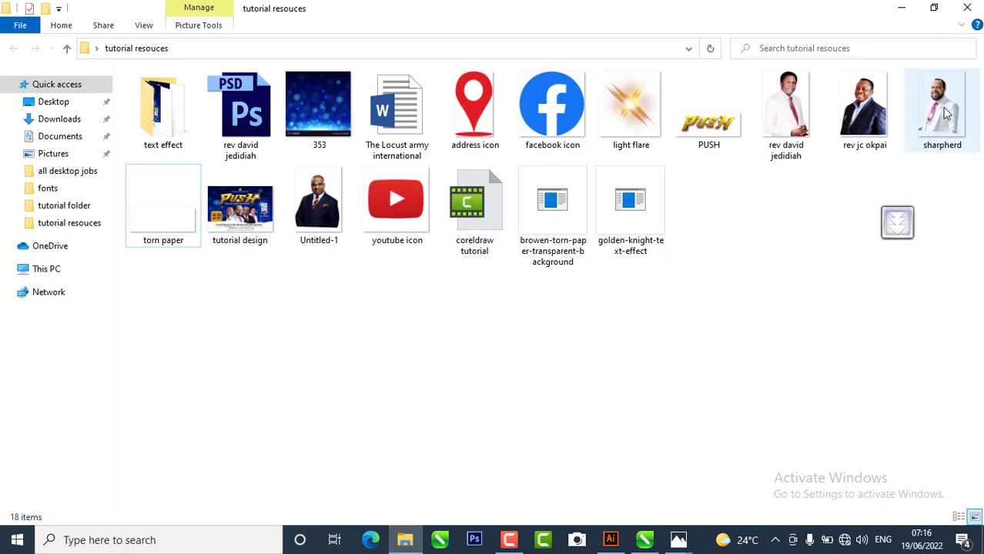
{"action": "mouse_move", "coordinate": [947, 114]}
{"action": "left_mouse_down"}
{"action": "mouse_move", "coordinate": [853, 265]}
{"action": "mouse_move", "coordinate": [668, 487]}
{"action": "mouse_move", "coordinate": [647, 543]}
{"action": "mouse_move", "coordinate": [161, 263]}
{"action": "left_mouse_up"}
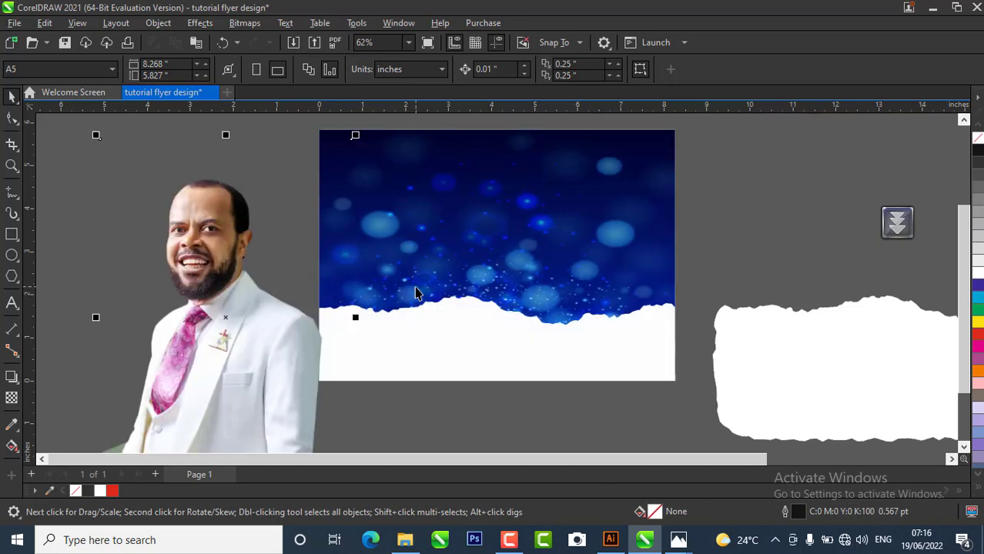
{"action": "left_click", "coordinate": [406, 542]}
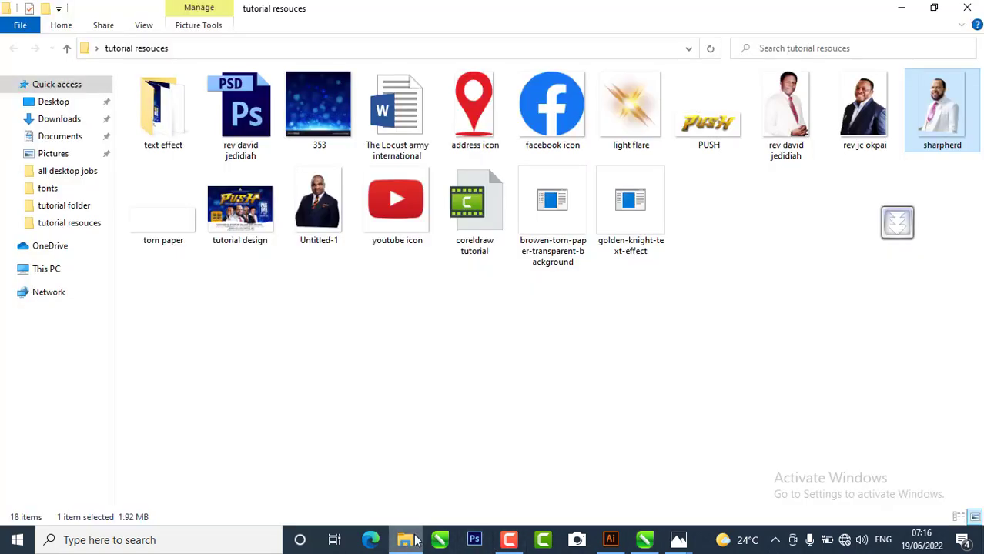
{"action": "left_click_drag", "start_coordinate": [865, 116], "coordinate": [379, 365]}
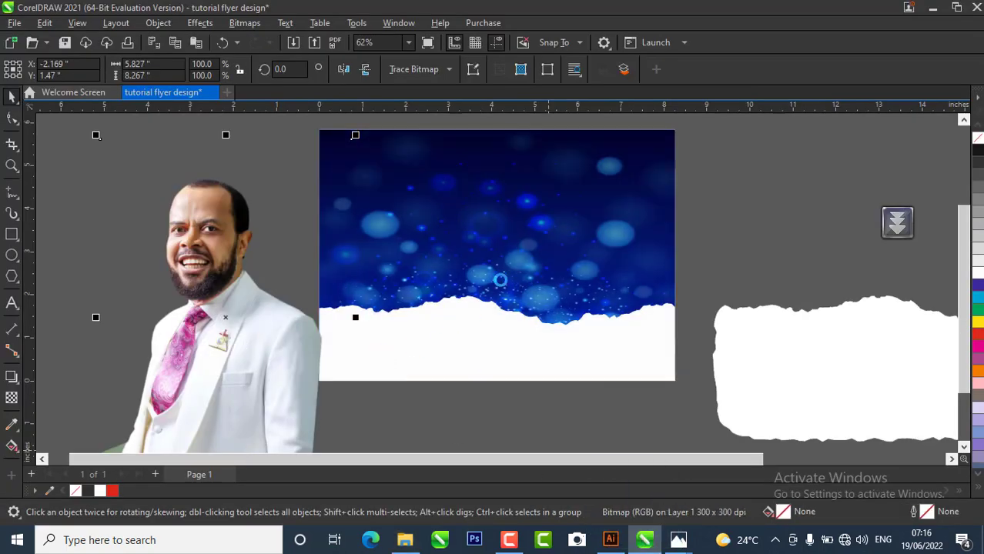
{"action": "left_click", "coordinate": [406, 542]}
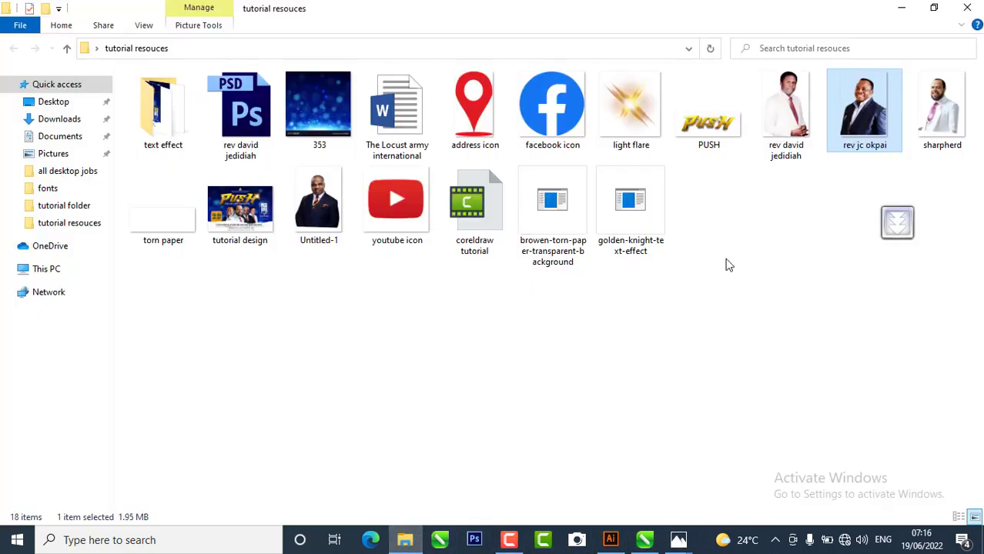
{"action": "left_click_drag", "start_coordinate": [782, 118], "coordinate": [545, 411]}
{"action": "left_click", "coordinate": [402, 542]}
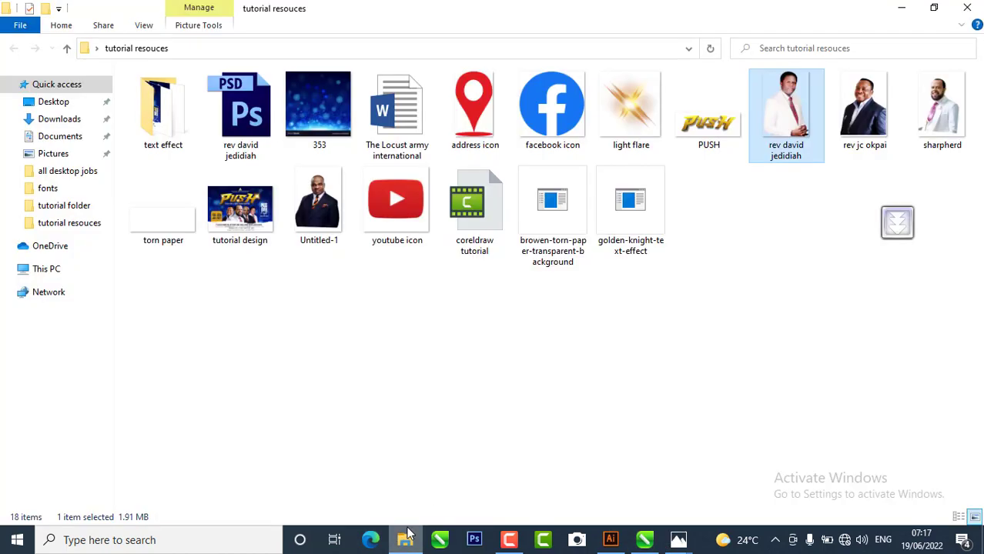
{"action": "left_click_drag", "start_coordinate": [312, 202], "coordinate": [727, 231]}
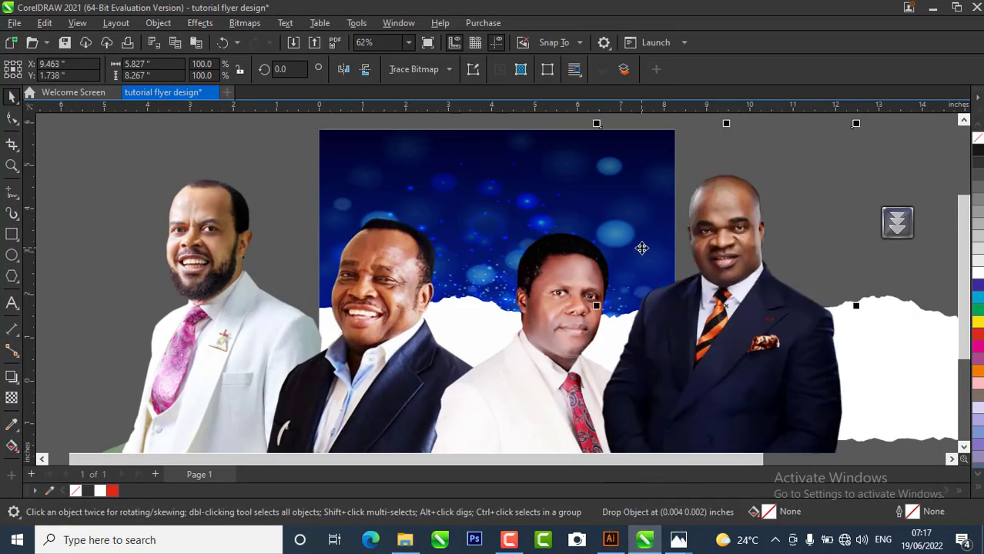
- Move the portrait of the dark-suited man with the orange tie to the left of the other portraits
{"action": "scroll", "coordinate": [626, 257], "scroll_direction": "down", "scroll_amount": 2}
{"action": "left_click", "coordinate": [169, 250]}
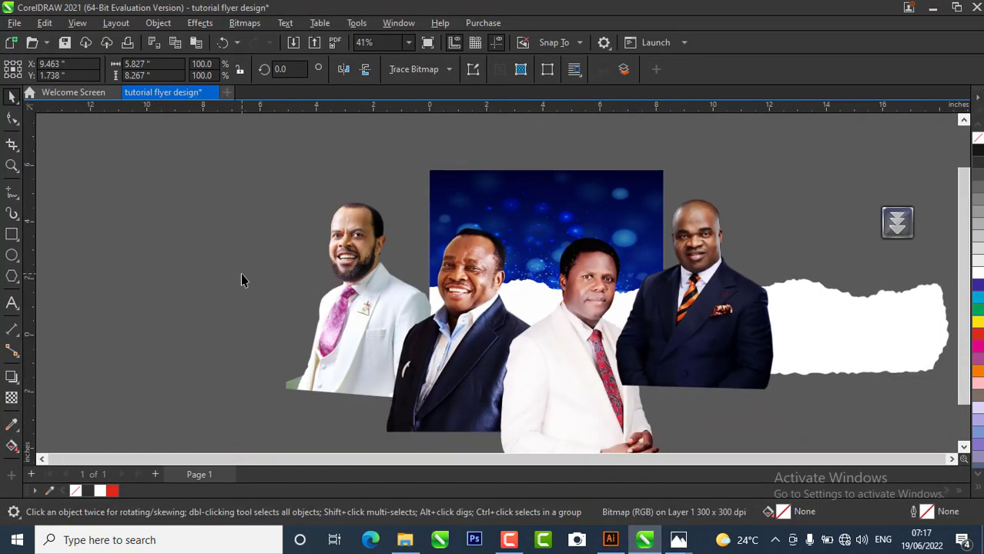
{"action": "left_click_drag", "start_coordinate": [721, 330], "coordinate": [285, 344]}
{"action": "scroll", "coordinate": [285, 343], "scroll_direction": "up", "scroll_amount": 1}
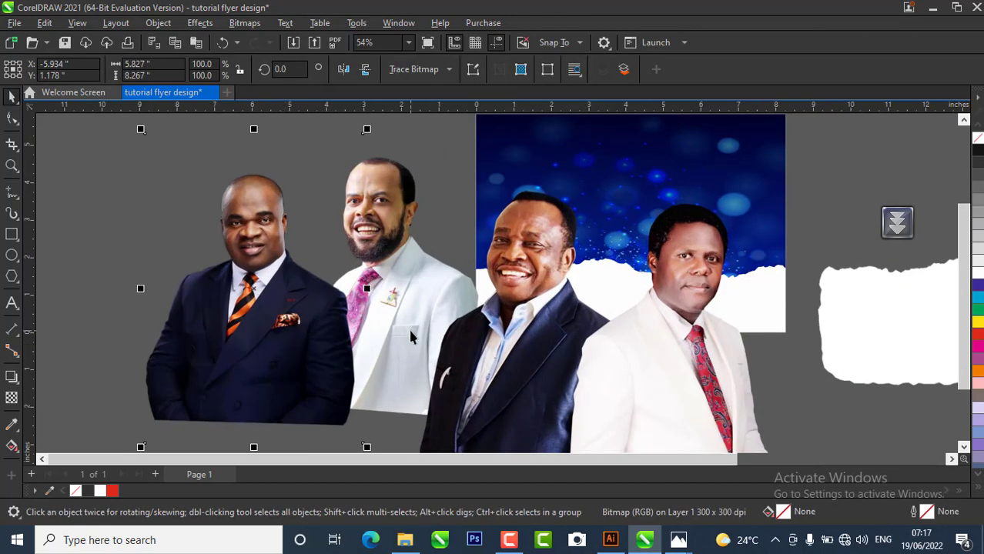
- Nudge the bearded man's portrait slightly, and move the open-collared man's portrait right, behind the man with the red tie
{"action": "scroll", "coordinate": [410, 337], "scroll_direction": "down", "scroll_amount": 1}
{"action": "left_click", "coordinate": [376, 179]}
{"action": "scroll", "coordinate": [376, 180], "scroll_direction": "up", "scroll_amount": 1}
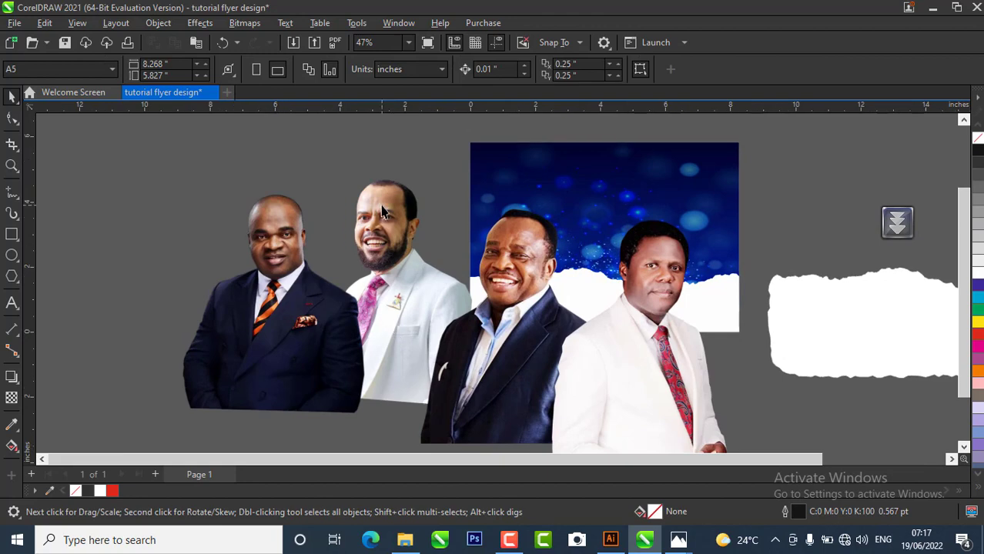
{"action": "mouse_move", "coordinate": [382, 211]}
{"action": "left_mouse_down"}
{"action": "mouse_move", "coordinate": [386, 225]}
{"action": "mouse_move", "coordinate": [374, 218]}
{"action": "left_mouse_up"}
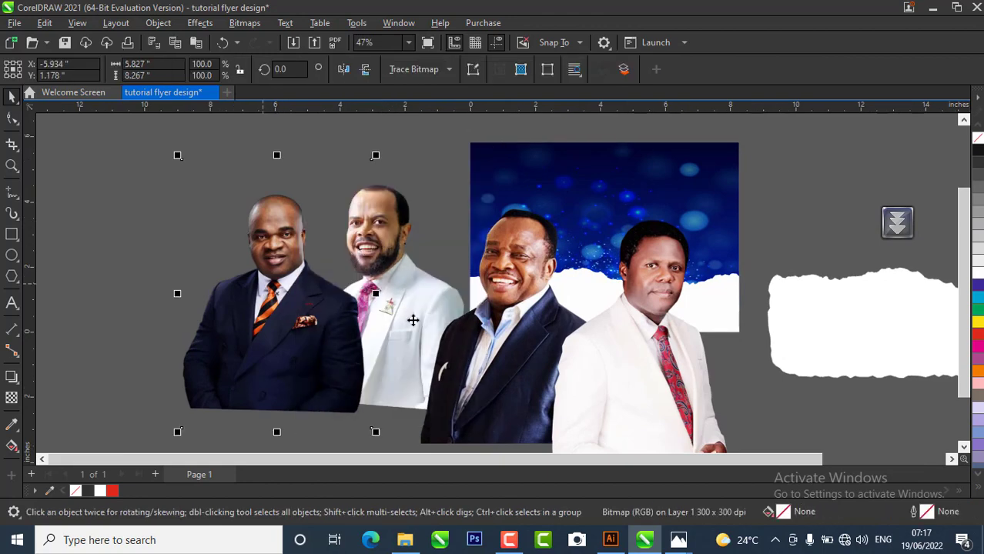
{"action": "left_click_drag", "start_coordinate": [478, 362], "coordinate": [645, 361]}
- Place the orange-tie portrait to the right of the bearded man and send it to the back of the layer
{"action": "left_click_drag", "start_coordinate": [234, 350], "coordinate": [413, 341]}
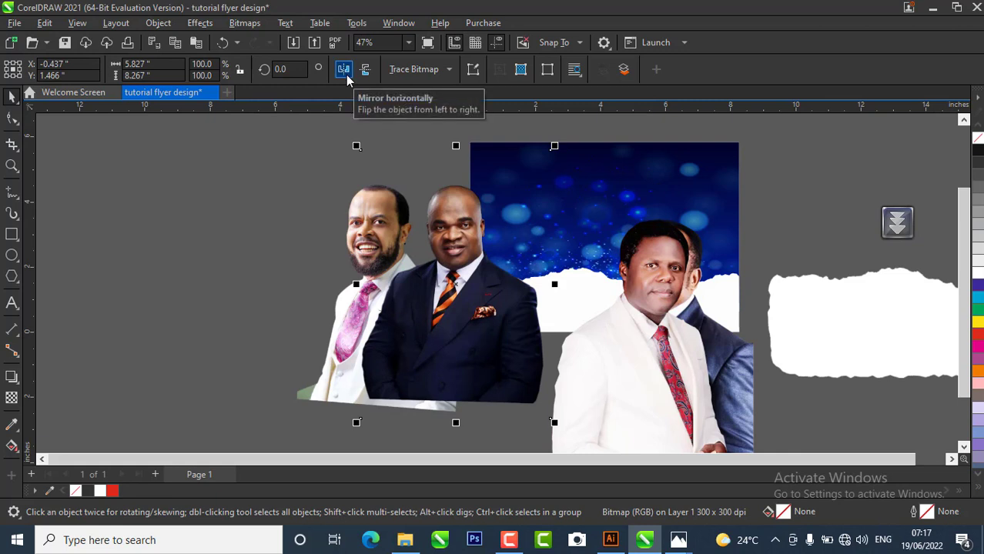
{"action": "left_click", "coordinate": [469, 303]}
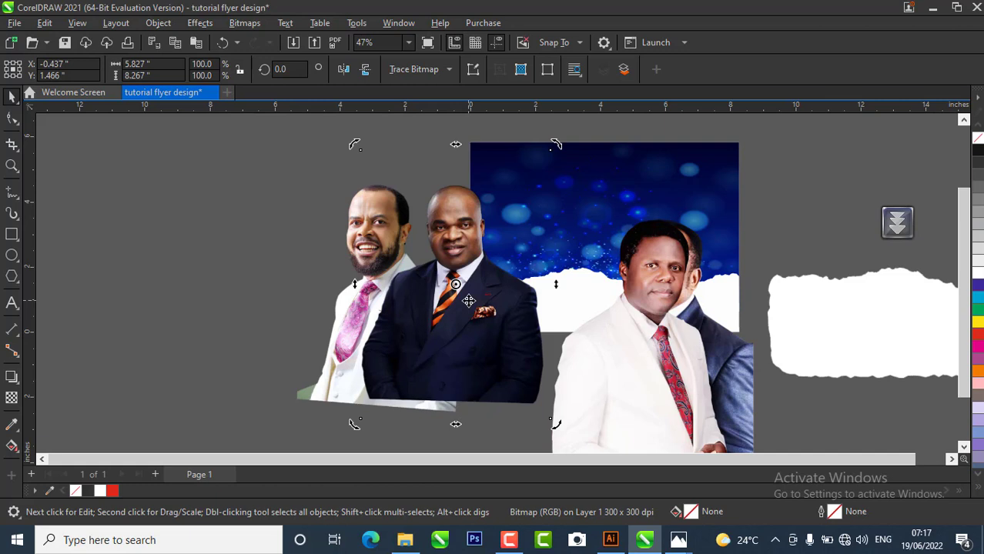
{"action": "key", "text": "shift+Page_Down"}
{"action": "scroll", "coordinate": [424, 271], "scroll_direction": "up", "scroll_amount": 1}
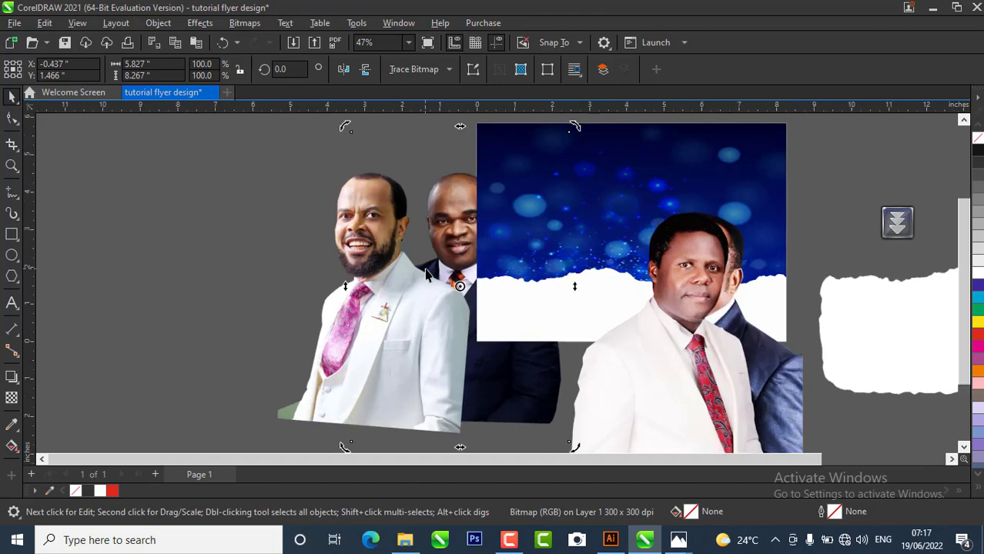
{"action": "scroll", "coordinate": [213, 253], "scroll_direction": "down", "scroll_amount": 1}
- Move the bearded man's and orange-tie man's portraits left, clear of the flyer page
{"action": "left_click_drag", "start_coordinate": [250, 159], "coordinate": [526, 436]}
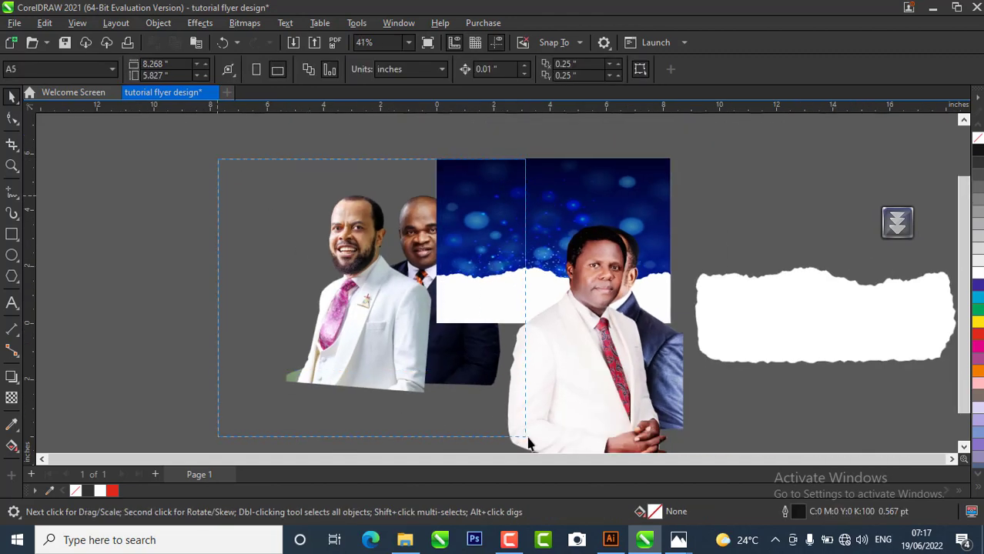
{"action": "left_click_drag", "start_coordinate": [430, 356], "coordinate": [376, 358]}
{"action": "left_click", "coordinate": [409, 347]}
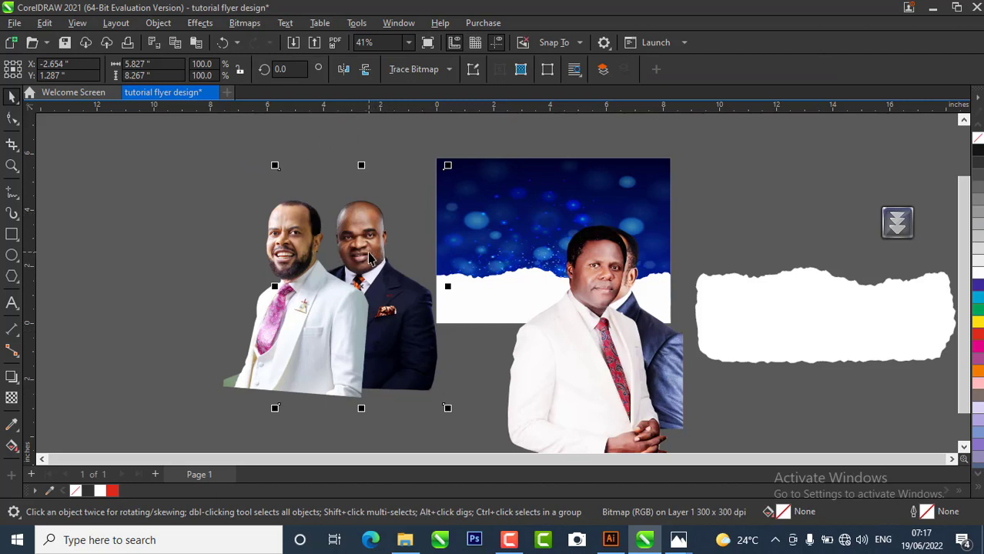
- Mirror the orange-tie man's portrait horizontally and move it slightly left, closer behind the bearded man
{"action": "left_click", "coordinate": [345, 73]}
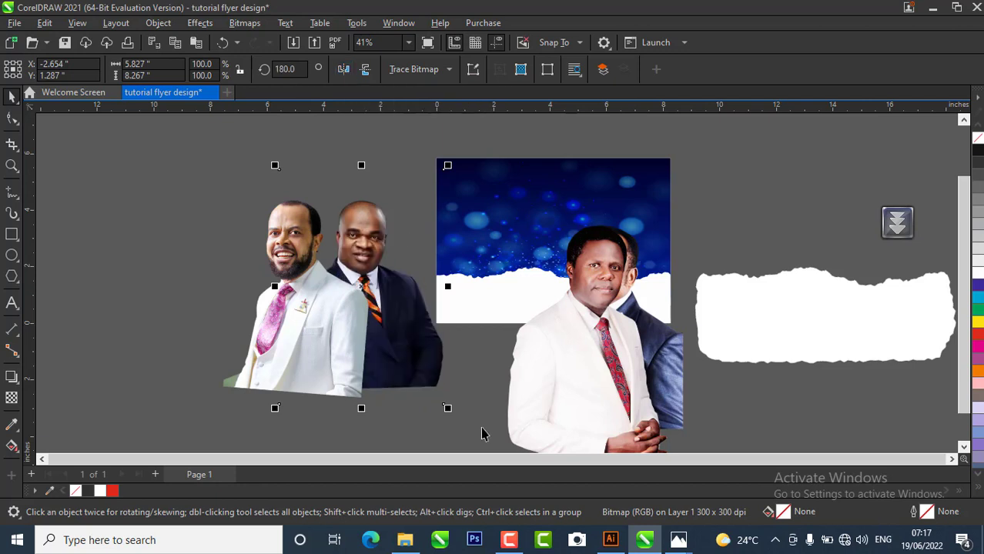
{"action": "left_click_drag", "start_coordinate": [443, 382], "coordinate": [430, 376]}
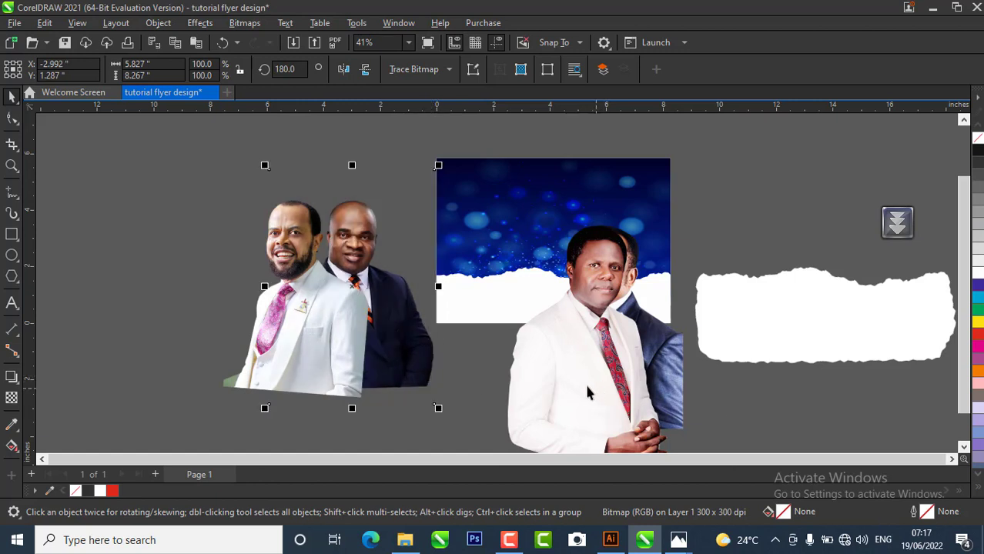
- Place the red-tie man's portrait to the right of the orange-tie man, send it to the back, and scale it down
{"action": "left_click_drag", "start_coordinate": [583, 387], "coordinate": [395, 367]}
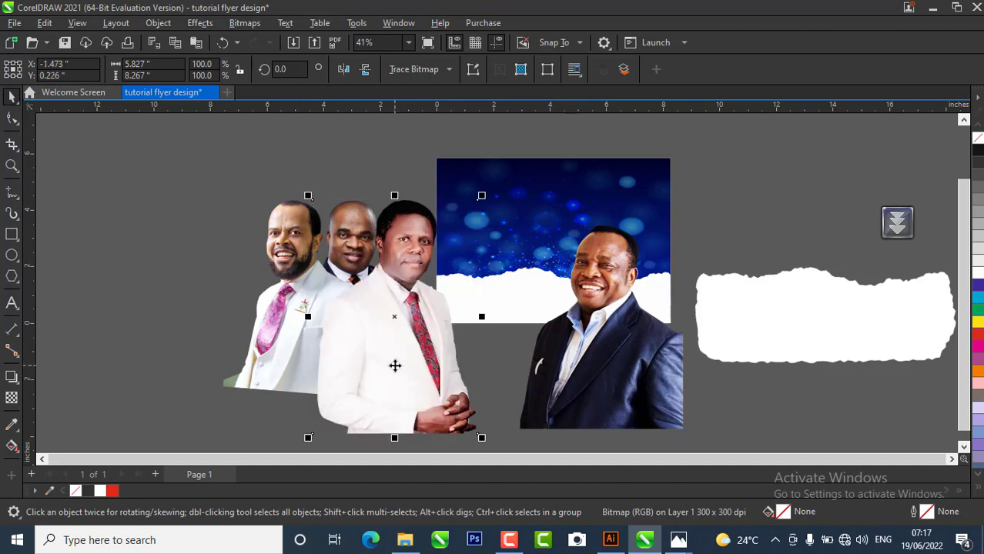
{"action": "key", "text": "shift+Page_Down"}
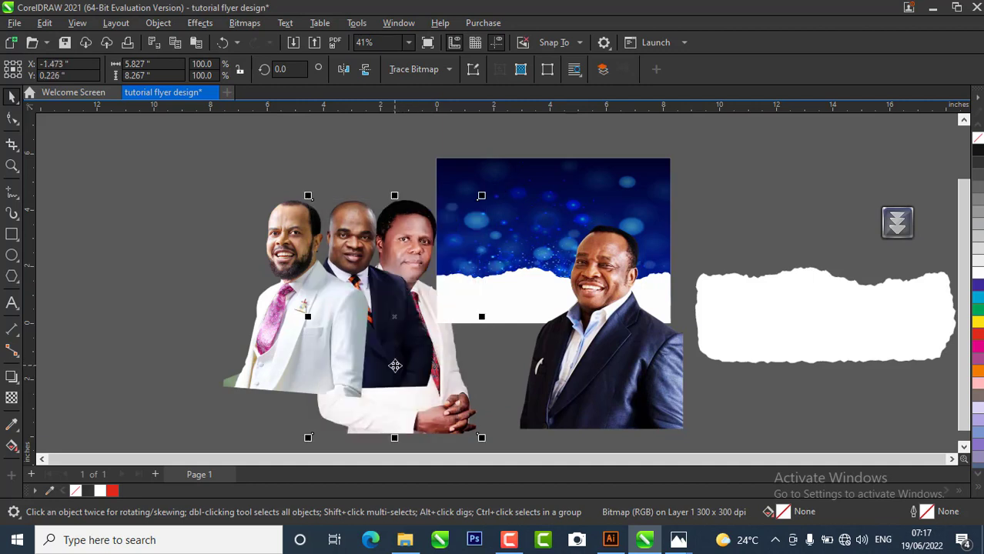
{"action": "left_click_drag", "start_coordinate": [481, 438], "coordinate": [454, 400]}
{"action": "left_click_drag", "start_coordinate": [385, 305], "coordinate": [395, 304]}
- Place the open-collared man's portrait to the left of and behind the bearded man, scaled down to about 81.1%
{"action": "left_click", "coordinate": [605, 380]}
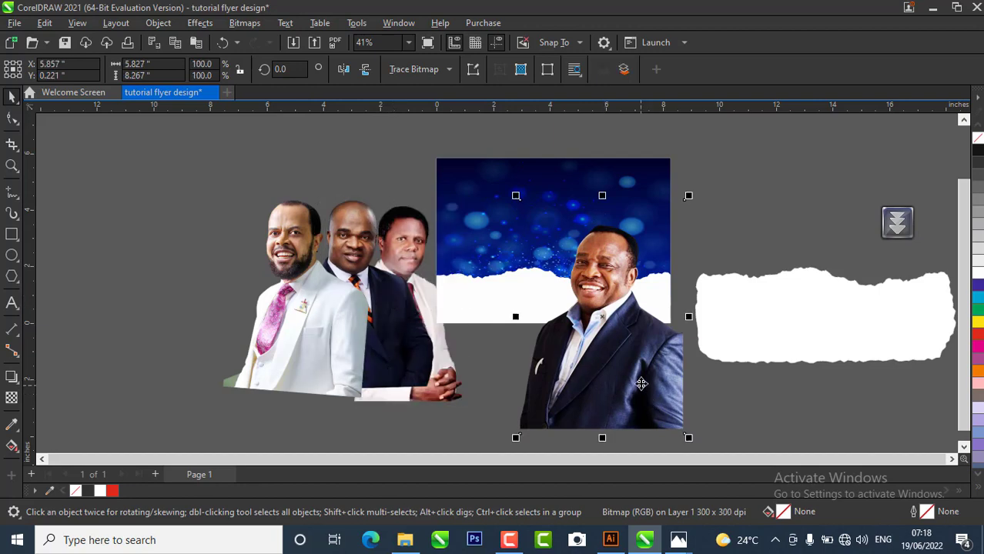
{"action": "left_click_drag", "start_coordinate": [640, 383], "coordinate": [240, 352]}
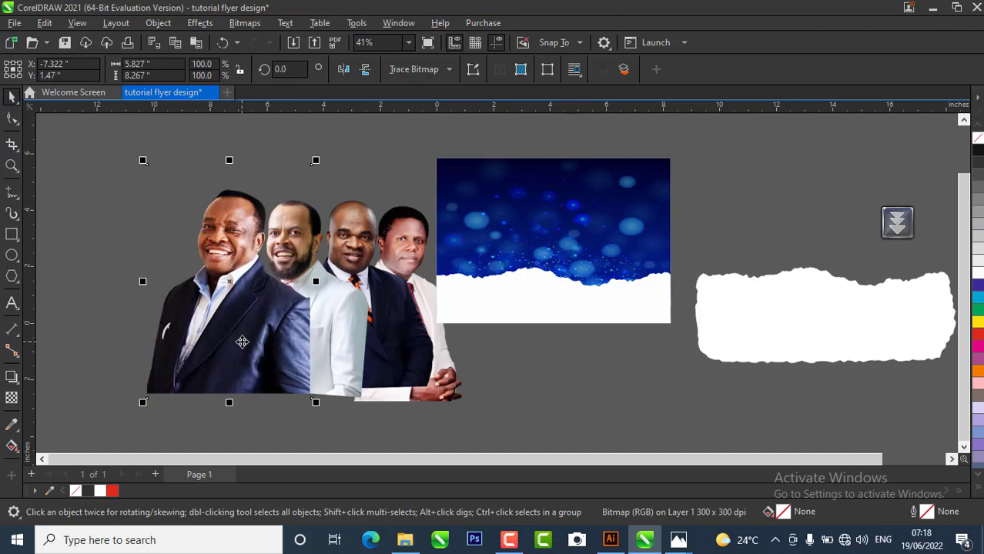
{"action": "key", "text": "ctrl+Page_Down"}
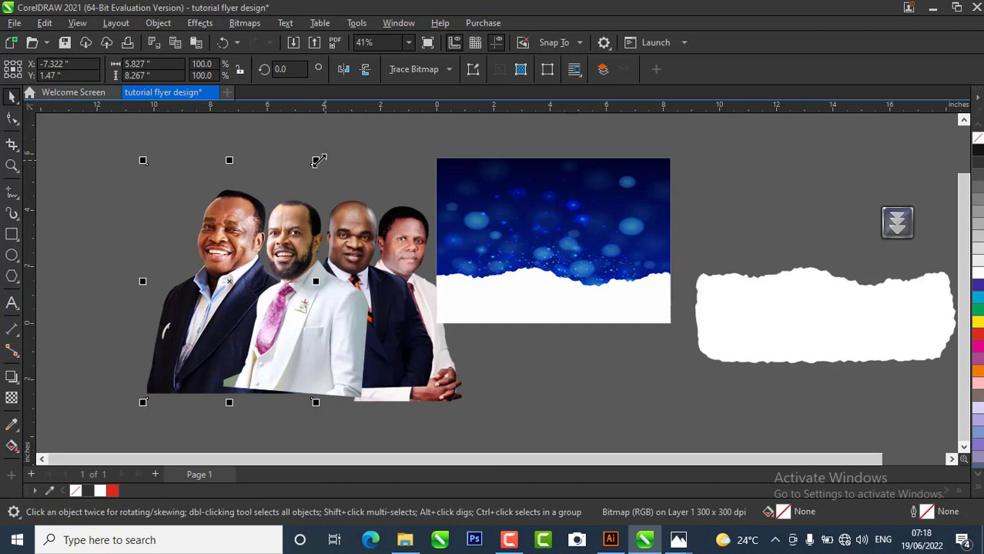
{"action": "left_click_drag", "start_coordinate": [316, 160], "coordinate": [285, 204]}
{"action": "left_click_drag", "start_coordinate": [216, 301], "coordinate": [235, 289]}
{"action": "left_click", "coordinate": [307, 223]}
{"action": "left_click", "coordinate": [177, 305]}
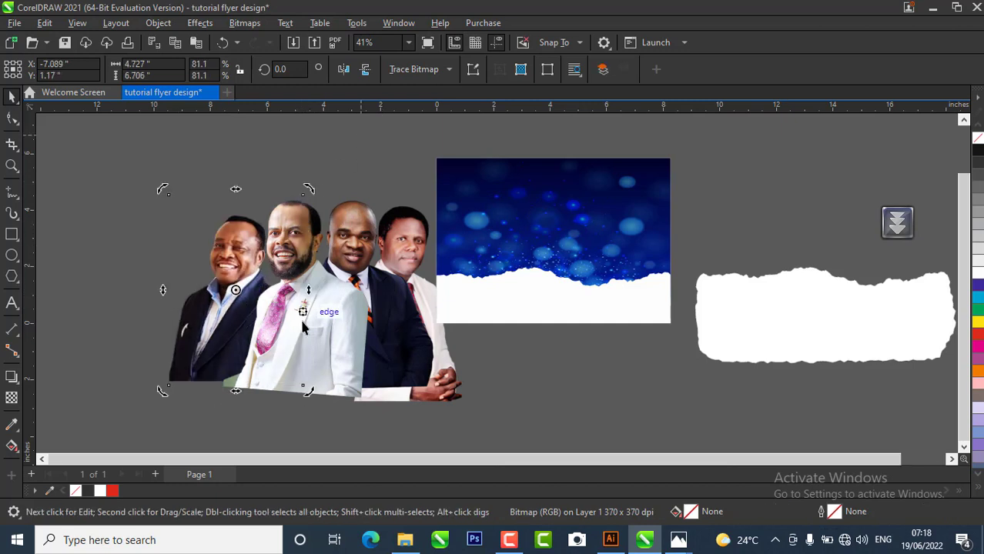
- Mirror the bearded man's portrait horizontally, position it between the open-collared and orange-tie men, and enlarge it to about 106.2%
{"action": "left_click", "coordinate": [338, 328]}
{"action": "left_click", "coordinate": [348, 70]}
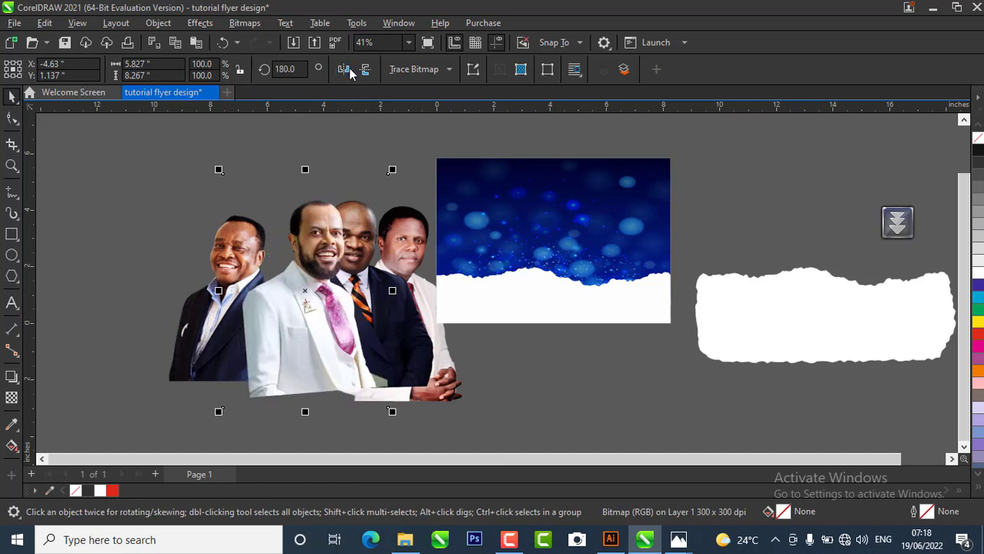
{"action": "left_click_drag", "start_coordinate": [325, 317], "coordinate": [305, 328]}
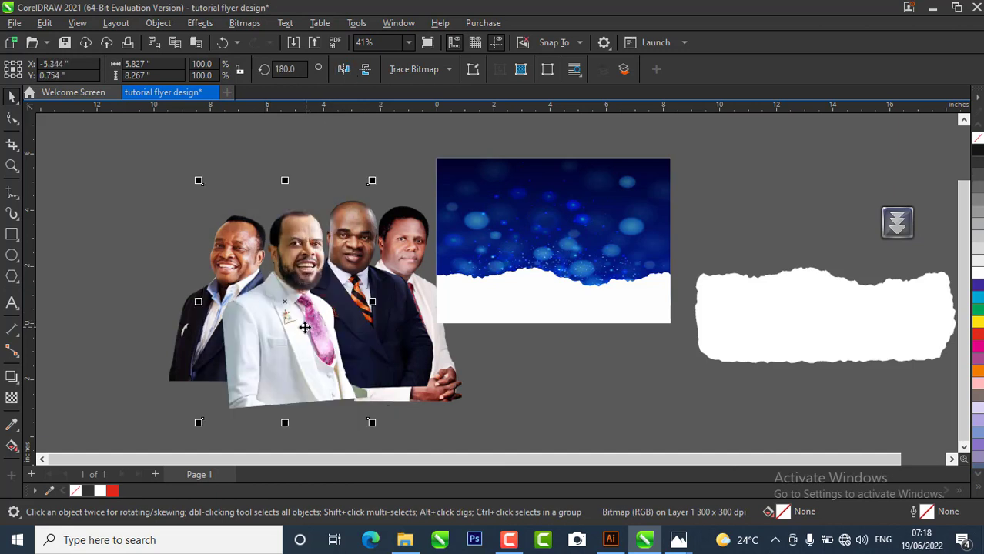
{"action": "left_click", "coordinate": [305, 328]}
{"action": "left_click", "coordinate": [344, 229]}
{"action": "left_click_drag", "start_coordinate": [373, 182], "coordinate": [377, 165]}
{"action": "left_click", "coordinate": [294, 334]}
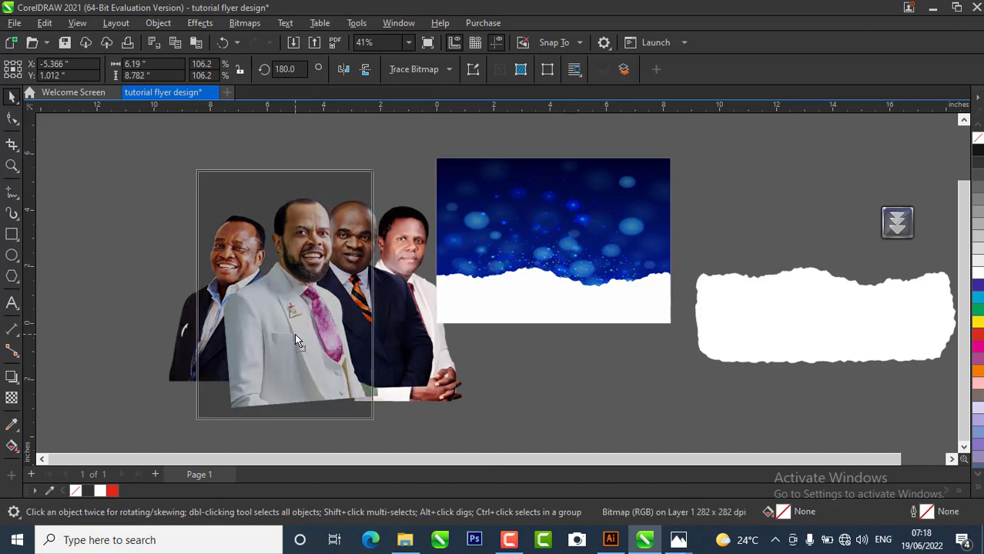
- Enlarge the open-collared man's portrait to about 83.7% scale and deselect it
{"action": "left_click", "coordinate": [180, 377]}
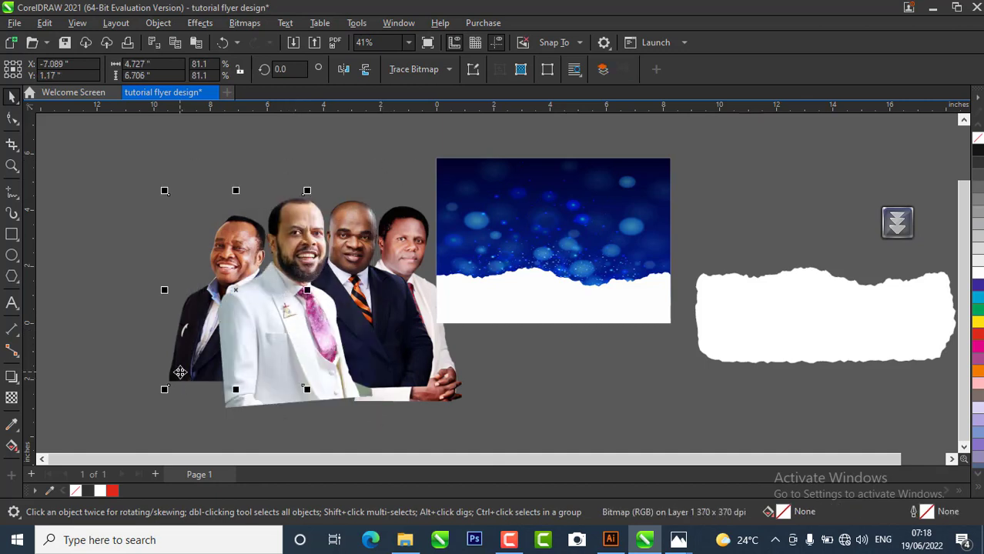
{"action": "left_click_drag", "start_coordinate": [179, 373], "coordinate": [160, 389]}
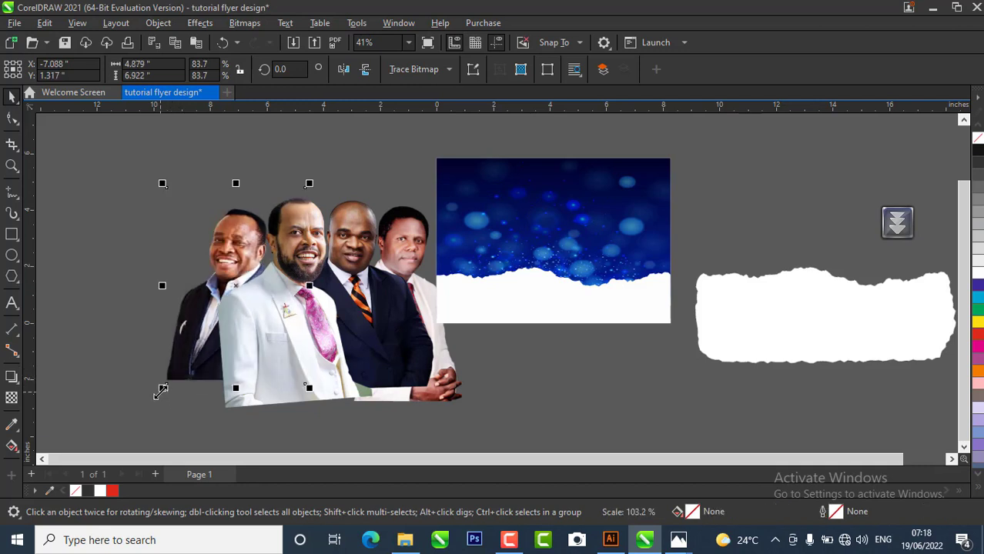
{"action": "left_click", "coordinate": [559, 399]}
- Select all four portraits and group them
{"action": "scroll", "coordinate": [486, 244], "scroll_direction": "down", "scroll_amount": 1}
{"action": "scroll", "coordinate": [392, 318], "scroll_direction": "up", "scroll_amount": 1}
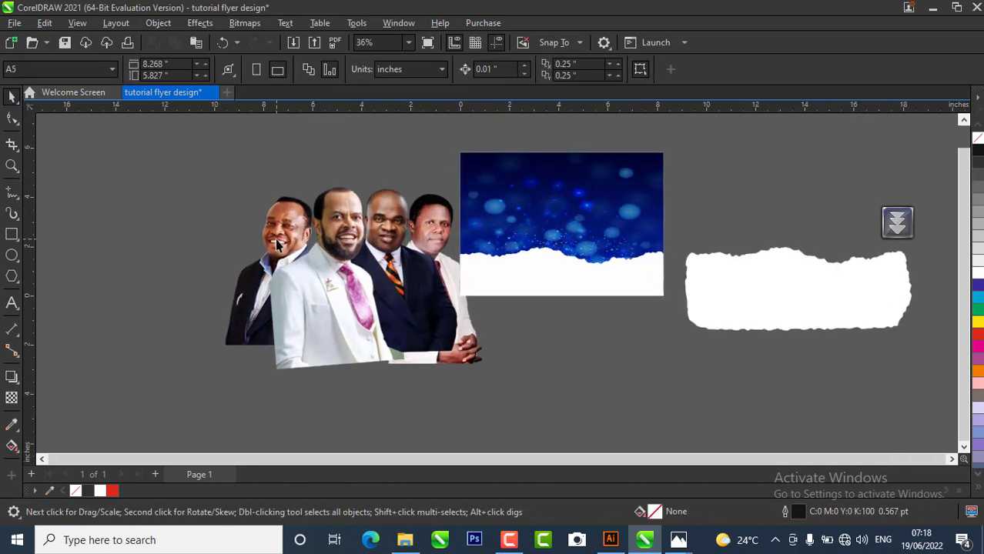
{"action": "left_click_drag", "start_coordinate": [276, 252], "coordinate": [559, 442]}
{"action": "scroll", "coordinate": [529, 321], "scroll_direction": "down", "scroll_amount": 1}
{"action": "scroll", "coordinate": [526, 345], "scroll_direction": "up", "scroll_amount": 1}
{"action": "scroll", "coordinate": [392, 293], "scroll_direction": "down", "scroll_amount": 1}
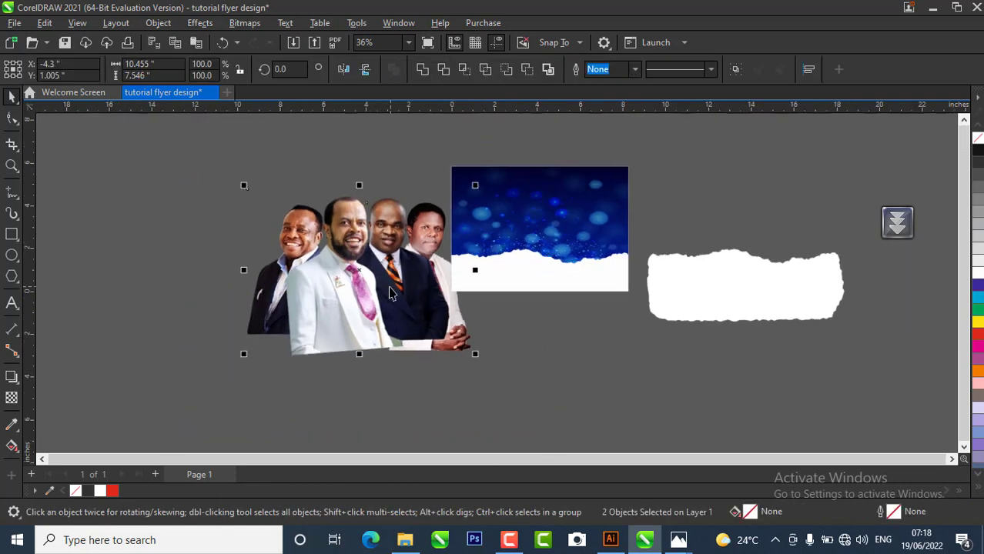
{"action": "left_click_drag", "start_coordinate": [204, 169], "coordinate": [502, 394]}
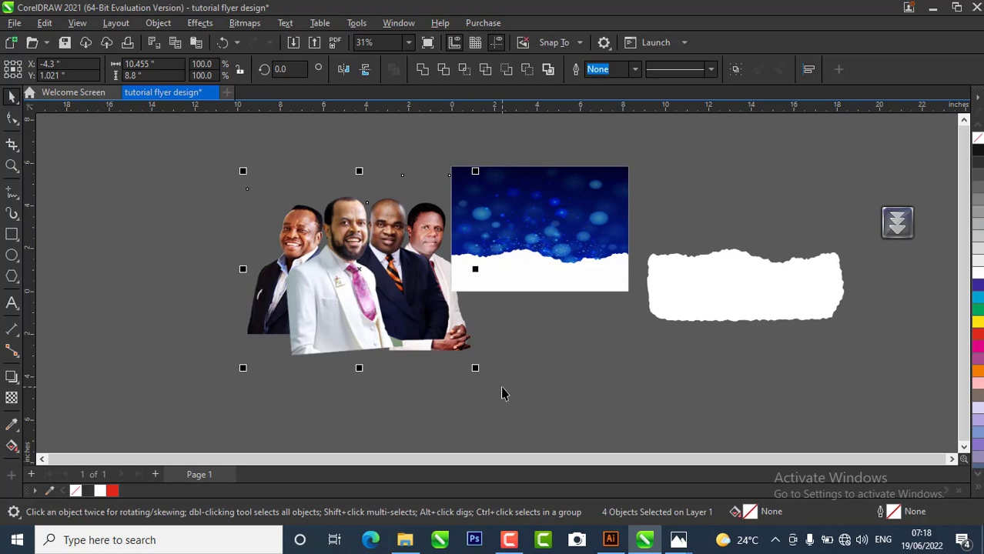
{"action": "key", "text": "ctrl+g"}
- Place a duplicate of the portrait group to the left of the original, then reselect the original group
{"action": "scroll", "coordinate": [351, 301], "scroll_direction": "down", "scroll_amount": 3}
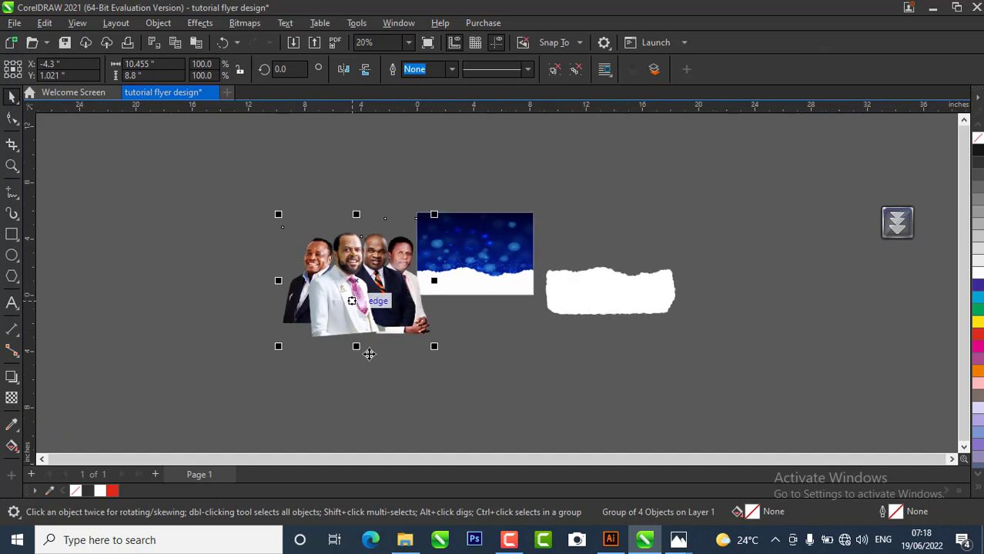
{"action": "scroll", "coordinate": [279, 284], "scroll_direction": "up", "scroll_amount": 2}
{"action": "left_click_drag", "start_coordinate": [408, 312], "coordinate": [171, 349]}
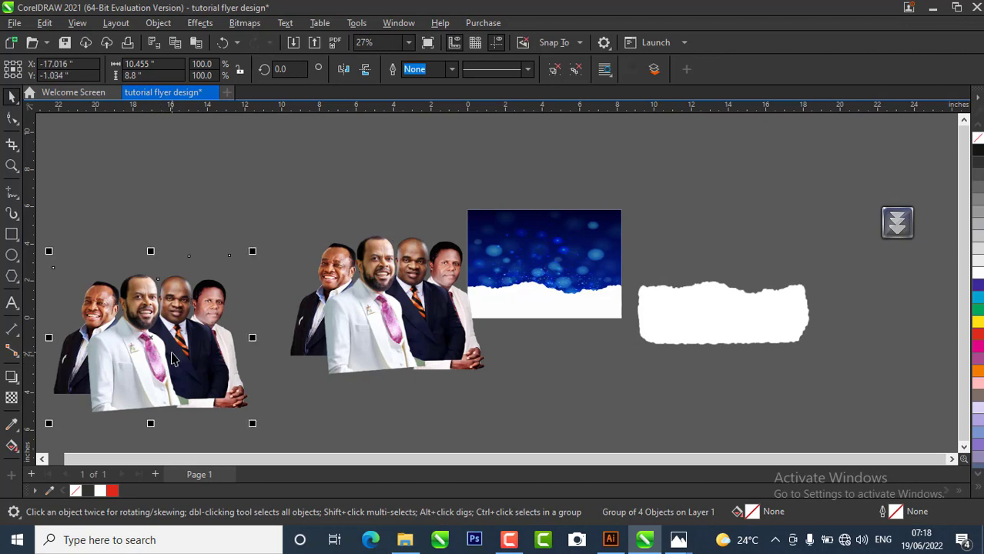
{"action": "left_click", "coordinate": [391, 303]}
{"action": "scroll", "coordinate": [381, 308], "scroll_direction": "up", "scroll_amount": 2}
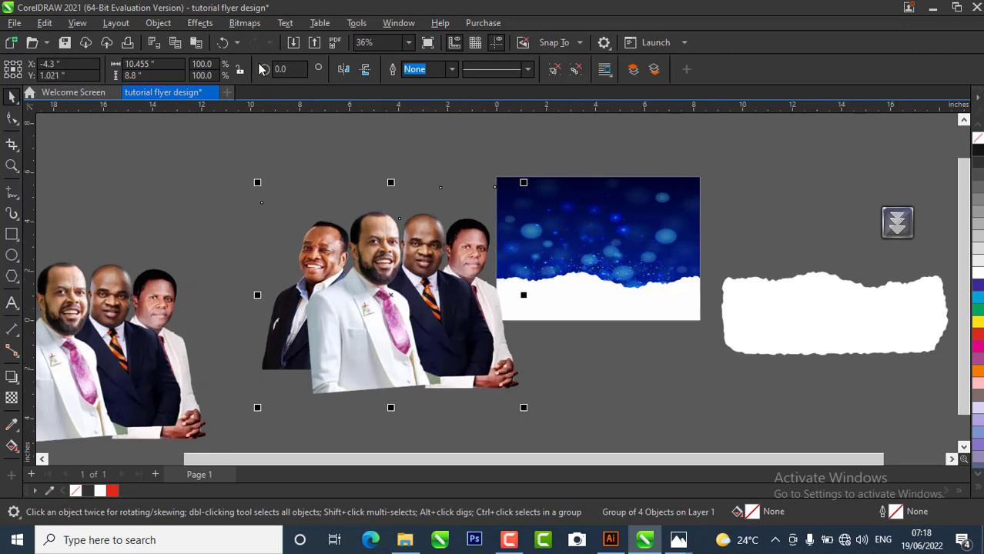
- Try to convert the original portrait group to a 300 dpi CMYK bitmap with a transparent background
{"action": "left_click", "coordinate": [244, 23]}
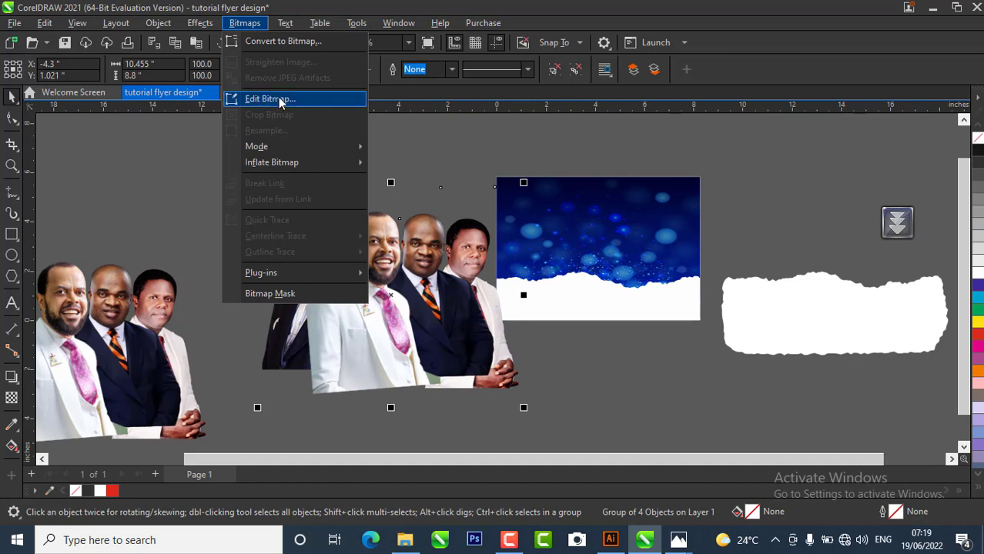
{"action": "left_click", "coordinate": [271, 41]}
{"action": "left_click", "coordinate": [509, 347]}
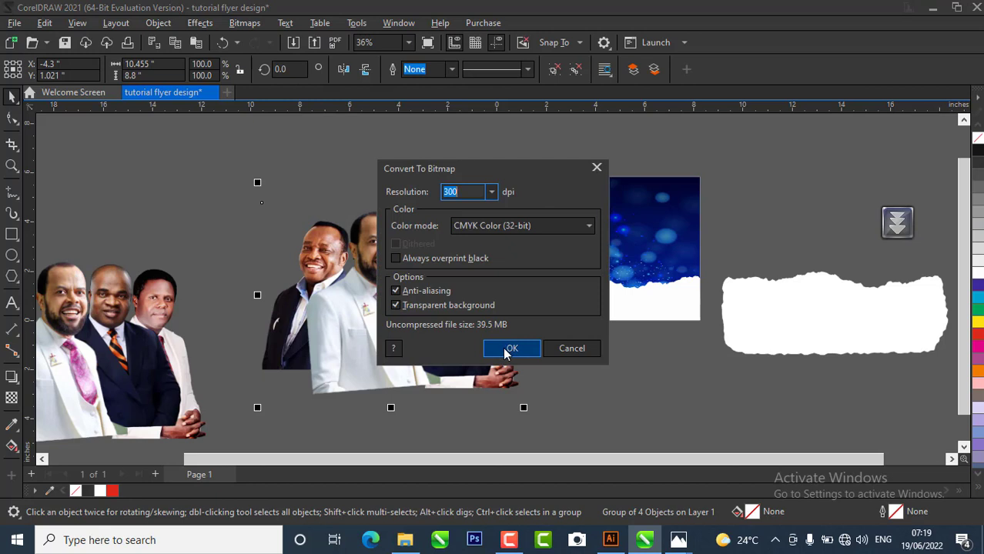
{"action": "left_click", "coordinate": [511, 350]}
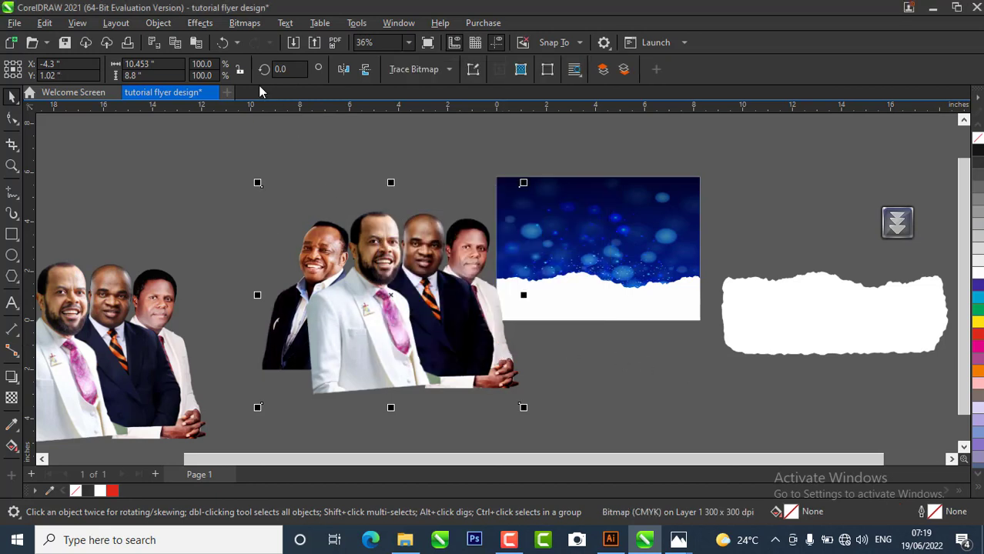
{"action": "left_click", "coordinate": [221, 44]}
- Convert the original portrait group to a 300 dpi RGB Color (24-bit) bitmap with anti-aliasing and a transparent background
{"action": "left_click", "coordinate": [244, 22]}
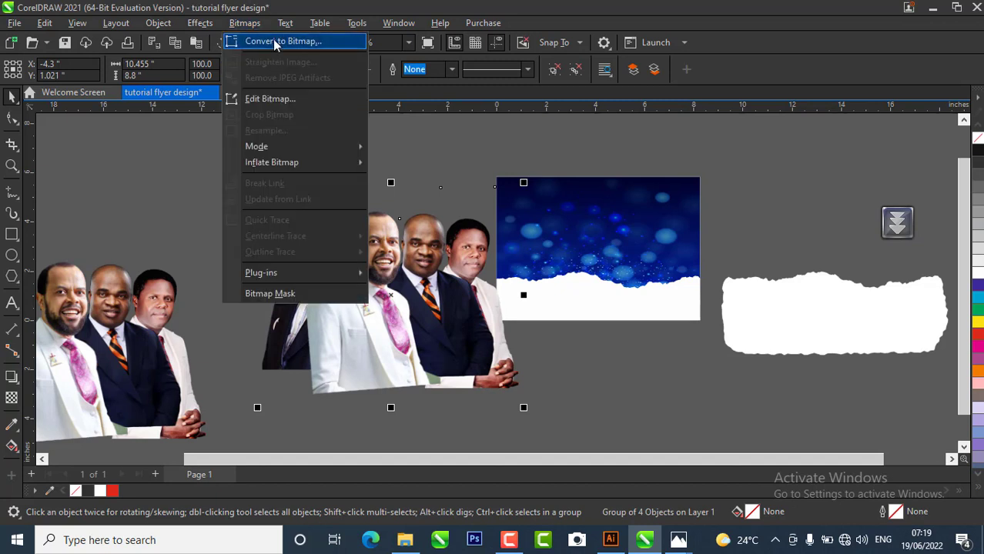
{"action": "left_click", "coordinate": [273, 39]}
{"action": "left_click", "coordinate": [570, 226]}
{"action": "left_click", "coordinate": [500, 282]}
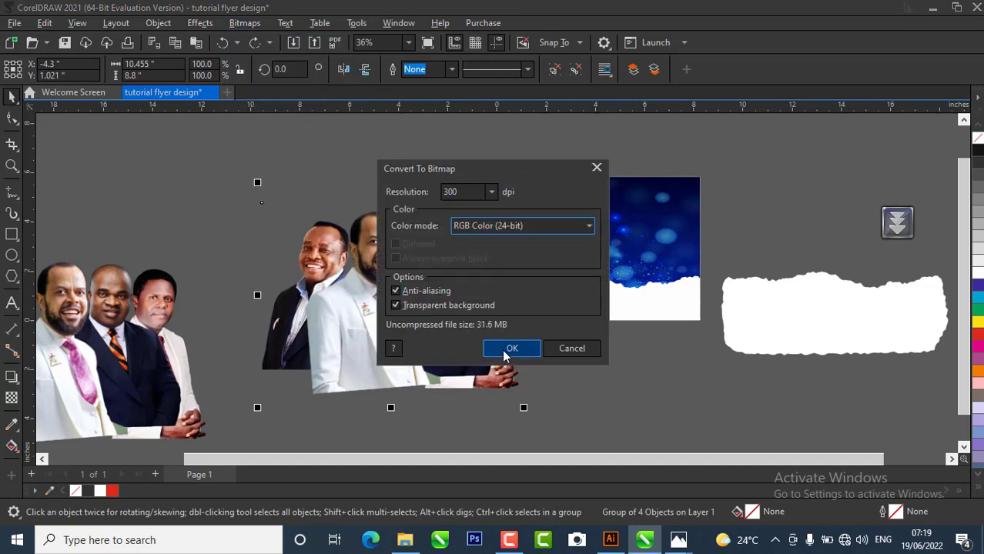
{"action": "left_click", "coordinate": [512, 348]}
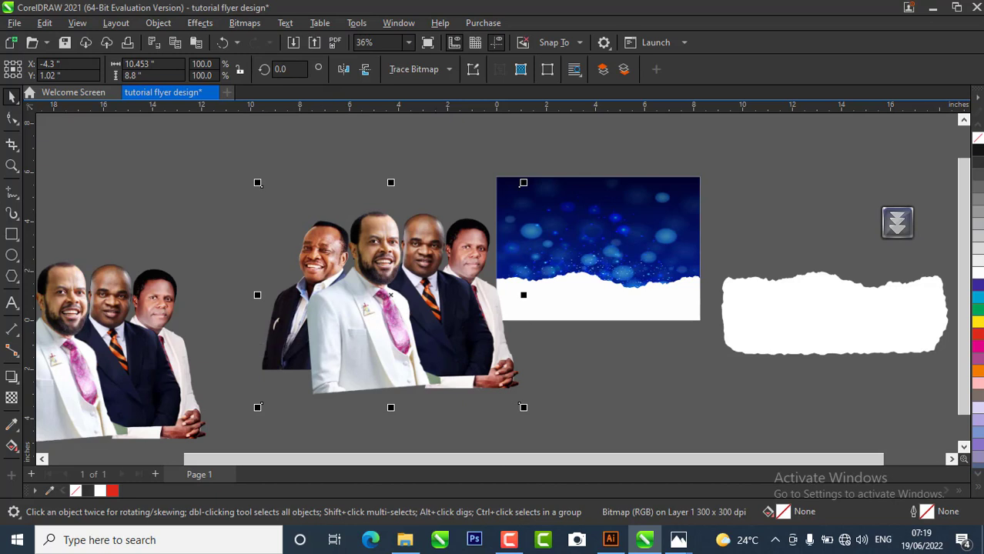
- Crop the uneven lower edge of the portraits bitmap straight by raising its two bottom corner nodes with the Shape tool
{"action": "left_click", "coordinate": [14, 121]}
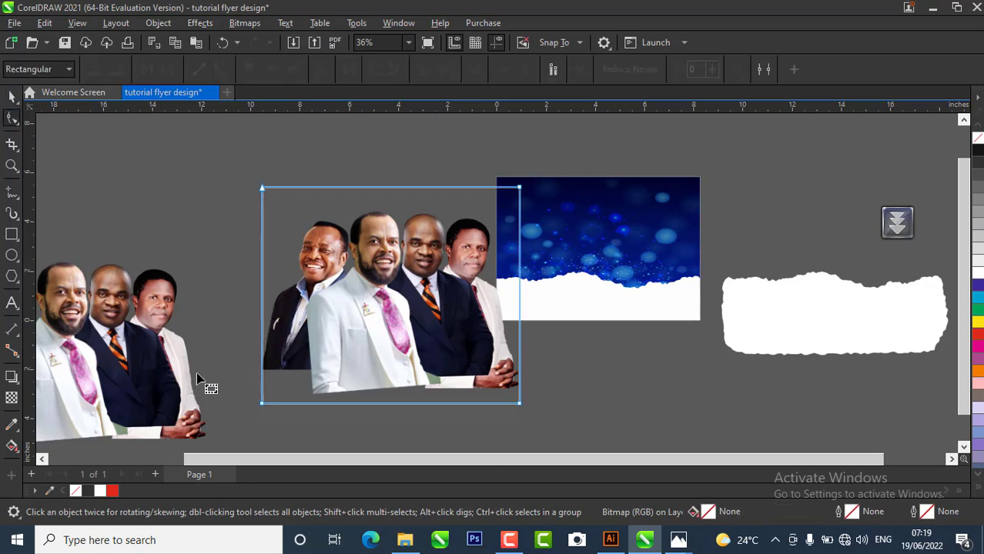
{"action": "left_click_drag", "start_coordinate": [202, 367], "coordinate": [564, 421]}
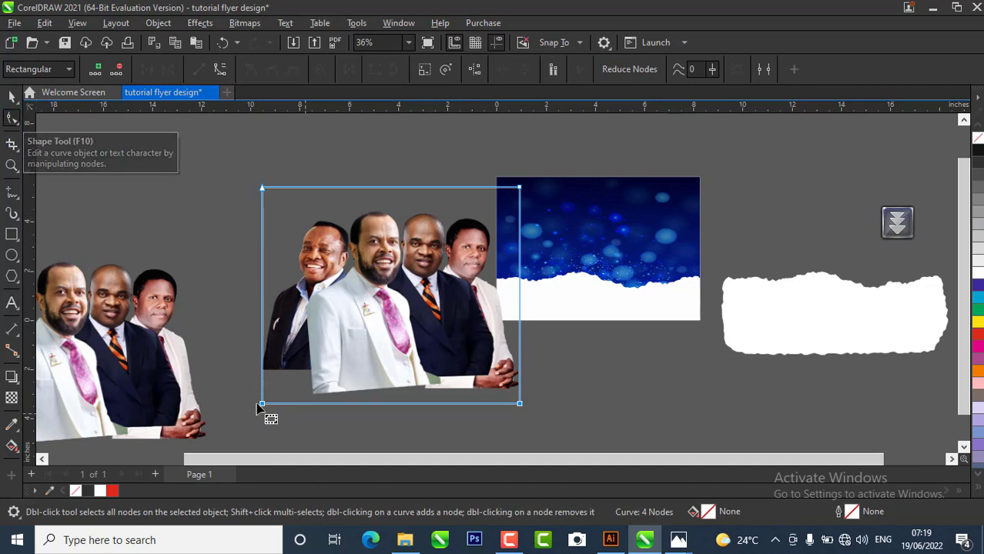
{"action": "left_click_drag", "start_coordinate": [207, 348], "coordinate": [575, 447]}
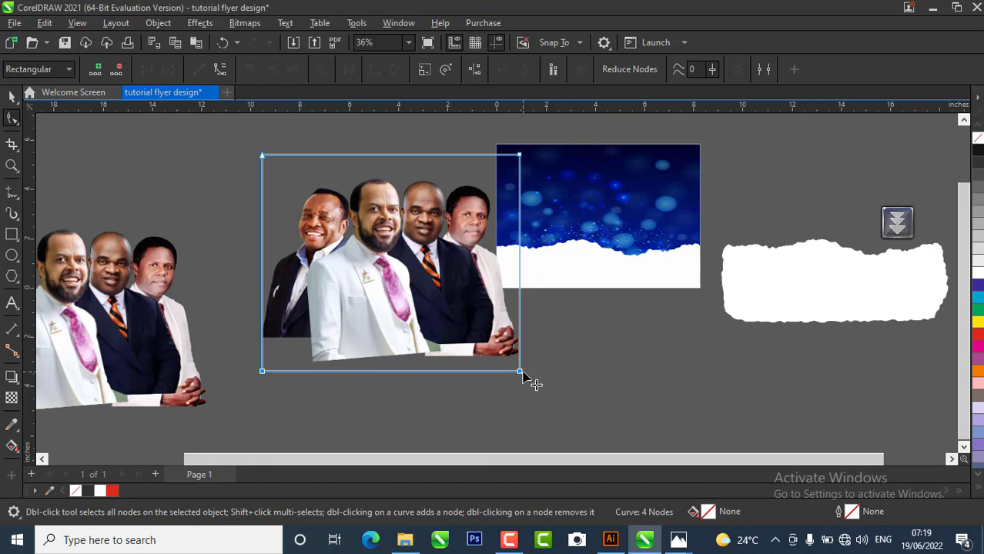
{"action": "left_click_drag", "start_coordinate": [520, 373], "coordinate": [520, 332]}
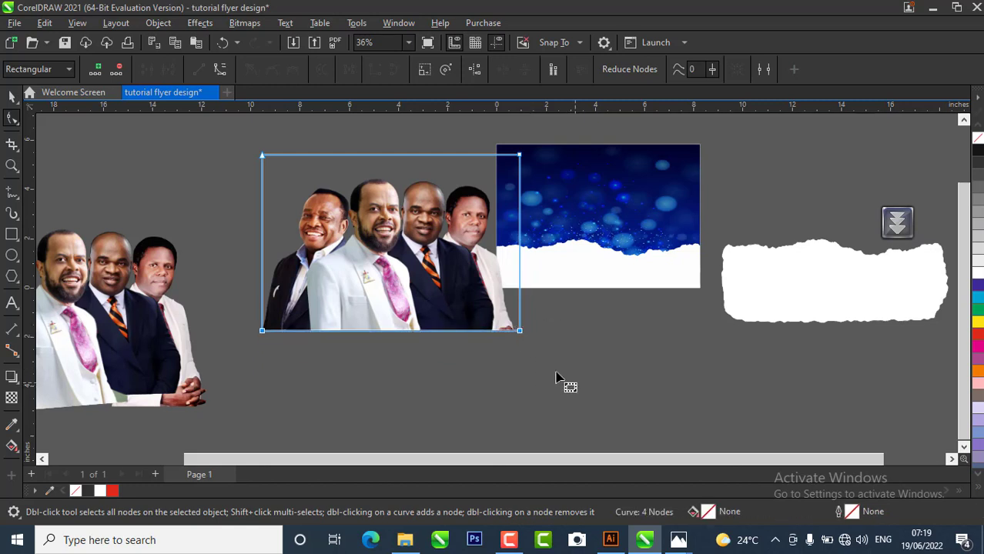
{"action": "key", "text": "space"}
- Scale the cropped portraits bitmap down to about 57.8% and place it over the lower middle of the flyer page
{"action": "left_click_drag", "start_coordinate": [406, 298], "coordinate": [537, 348]}
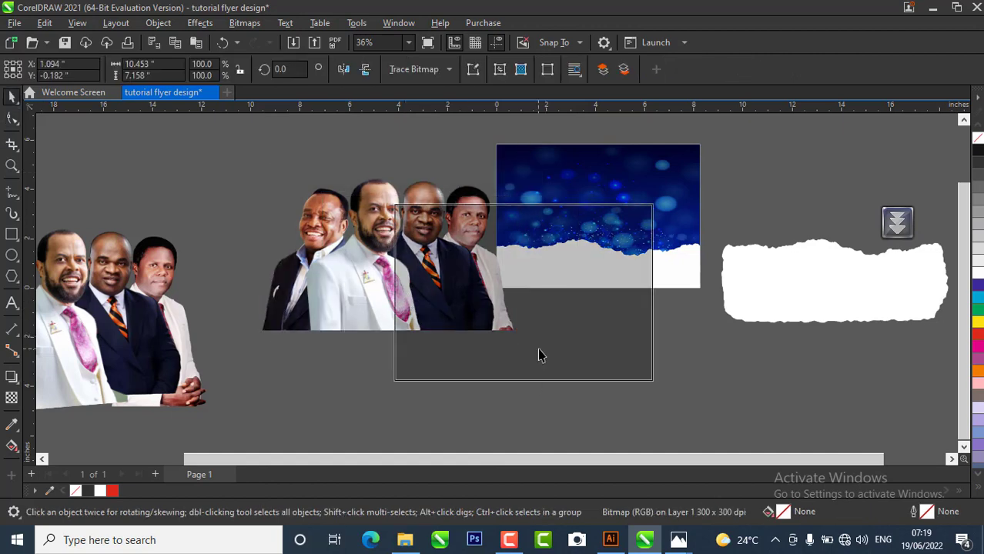
{"action": "scroll", "coordinate": [538, 346], "scroll_direction": "up", "scroll_amount": 3}
{"action": "scroll", "coordinate": [456, 352], "scroll_direction": "down", "scroll_amount": 2}
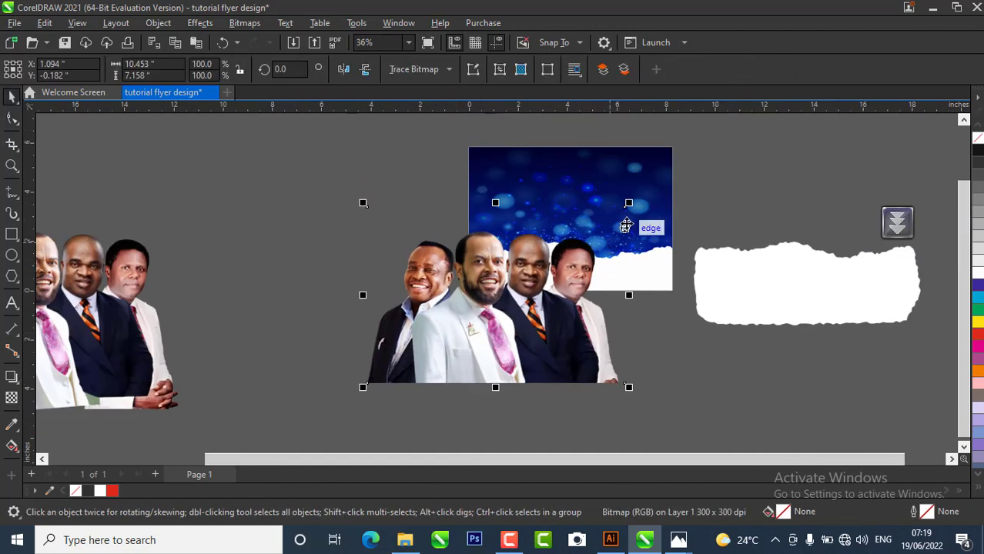
{"action": "scroll", "coordinate": [634, 201], "scroll_direction": "up", "scroll_amount": 1}
{"action": "left_click_drag", "start_coordinate": [629, 202], "coordinate": [504, 283]}
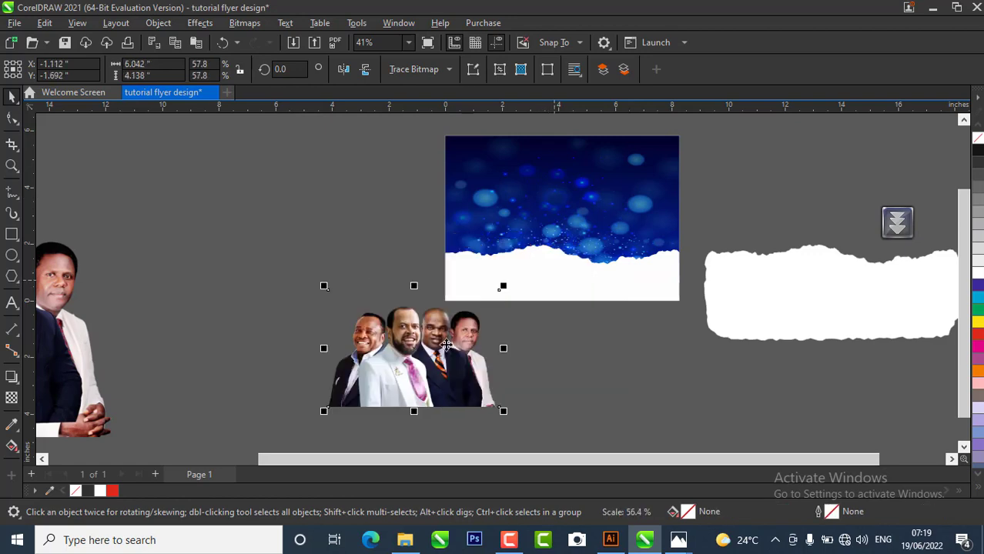
{"action": "left_click_drag", "start_coordinate": [425, 349], "coordinate": [563, 243]}
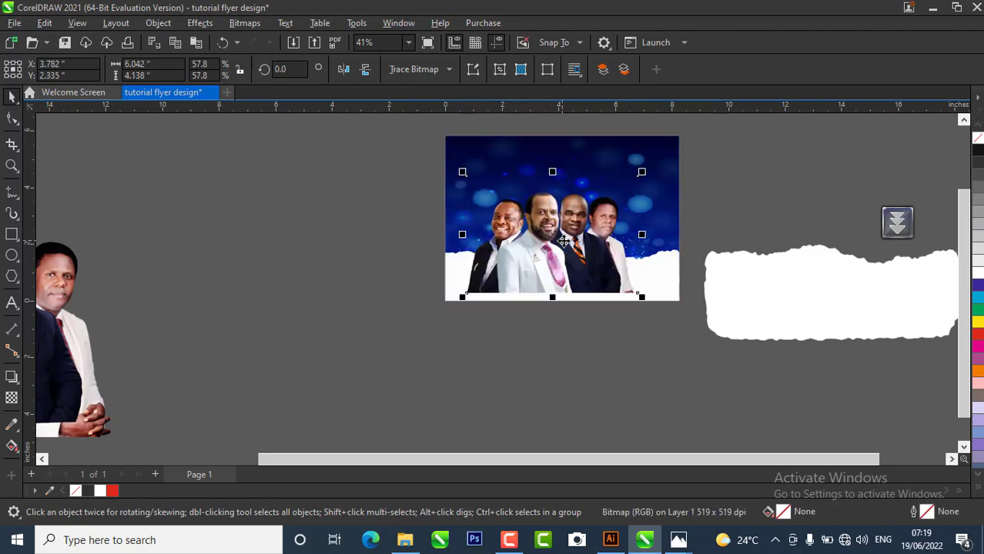
- Scale the portraits bitmap down to about 55.2% and PowerClip it inside the flyer's background rectangle
{"action": "scroll", "coordinate": [563, 245], "scroll_direction": "up", "scroll_amount": 1}
{"action": "left_click_drag", "start_coordinate": [653, 161], "coordinate": [644, 167]}
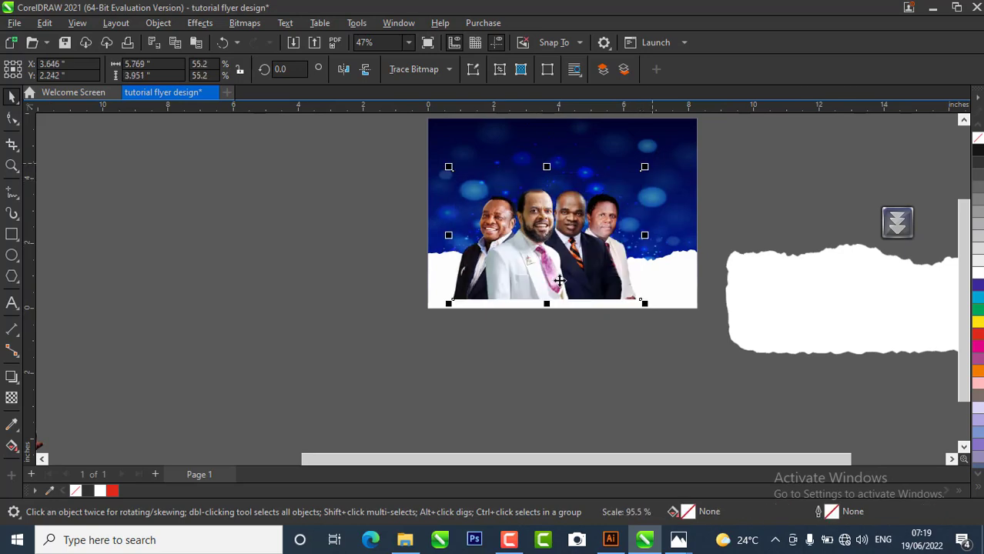
{"action": "left_click_drag", "start_coordinate": [580, 255], "coordinate": [583, 198]}
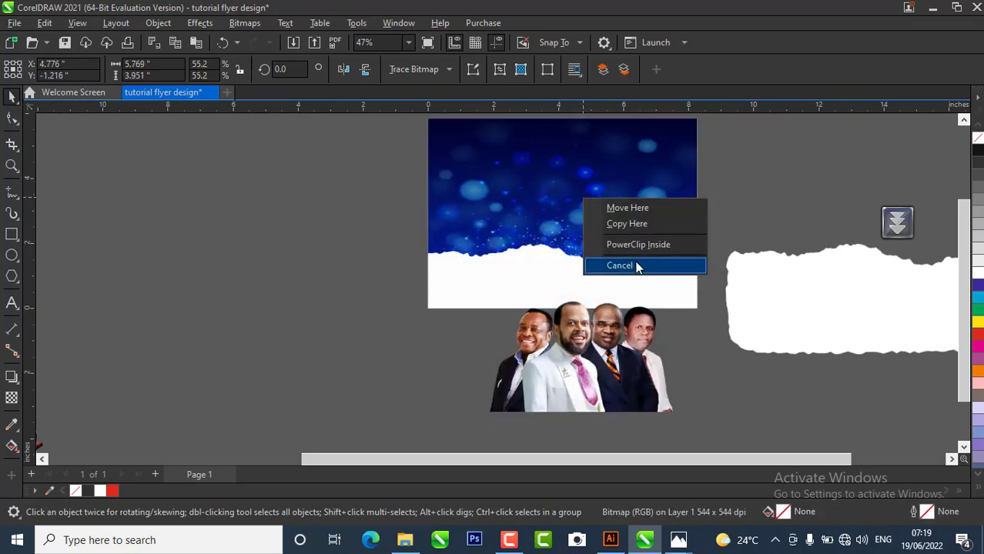
{"action": "left_click", "coordinate": [636, 243]}
- Edit the PowerClip contents, undo the accidental background shift, enlarge the portraits to about 57% and lower them over the torn paper's upper edge
{"action": "right_click", "coordinate": [609, 202]}
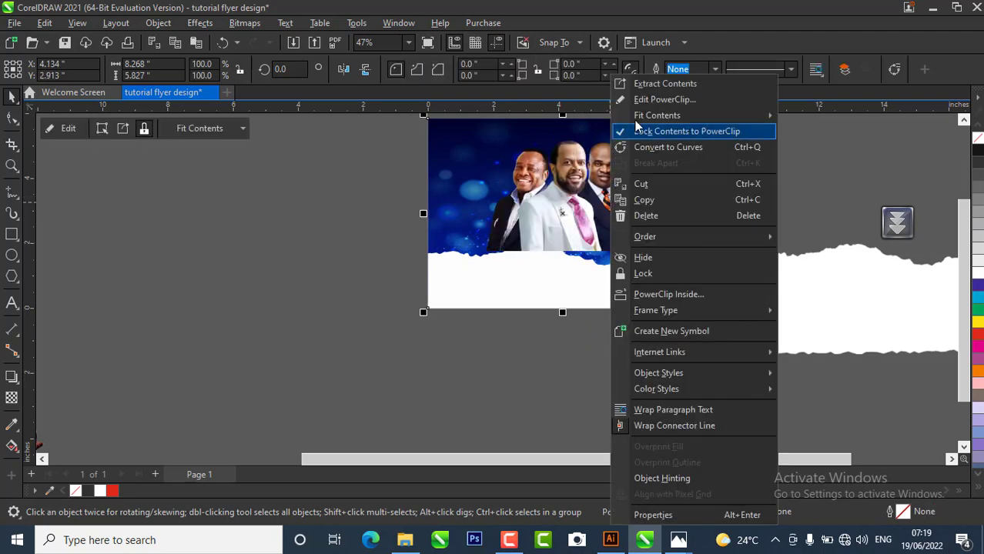
{"action": "left_click", "coordinate": [645, 103]}
{"action": "left_click", "coordinate": [579, 264]}
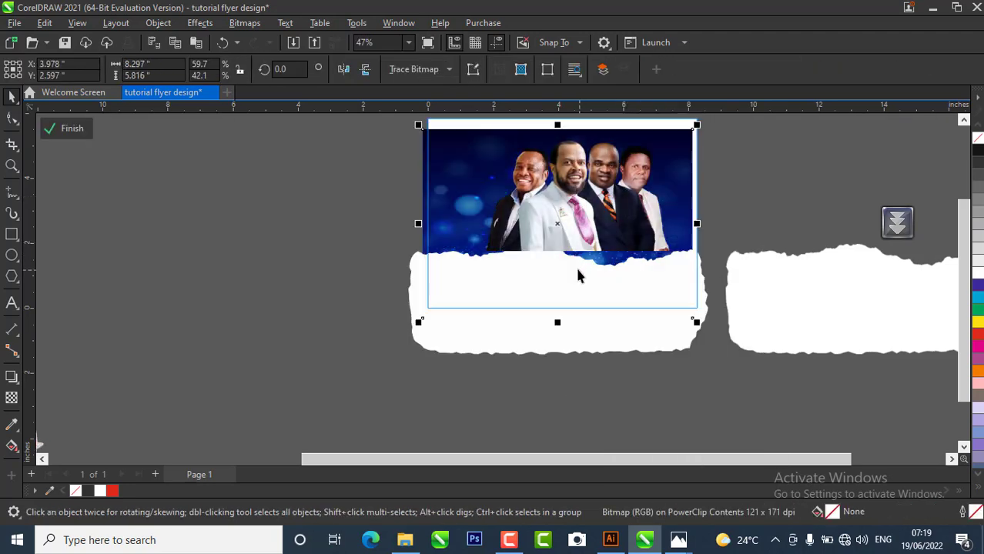
{"action": "left_click", "coordinate": [222, 43]}
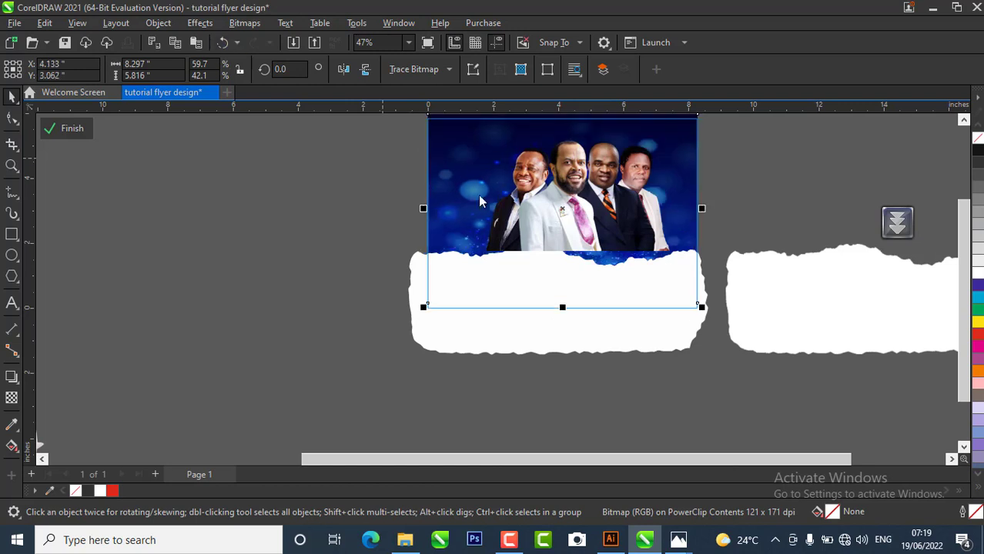
{"action": "left_click_drag", "start_coordinate": [603, 193], "coordinate": [592, 215]}
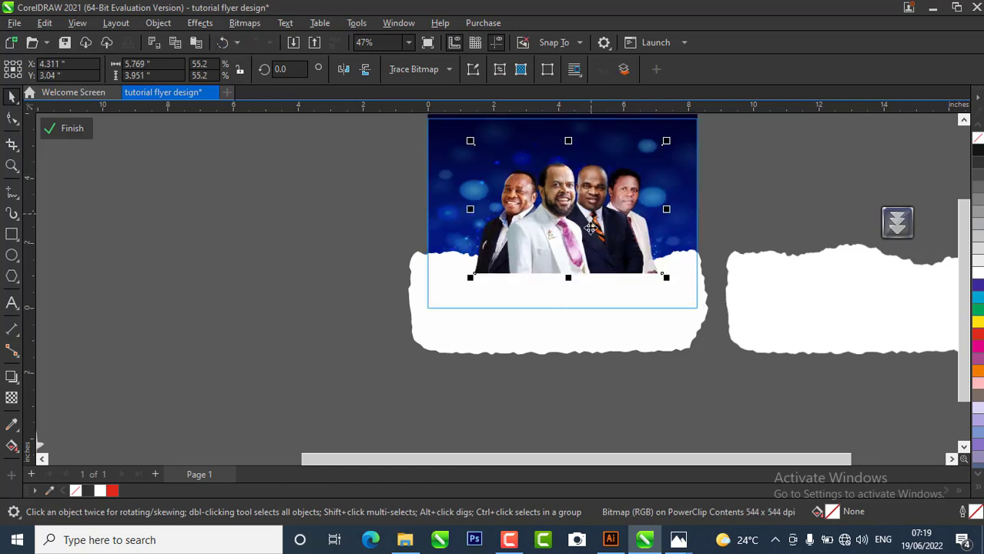
{"action": "left_click_drag", "start_coordinate": [667, 141], "coordinate": [678, 137]}
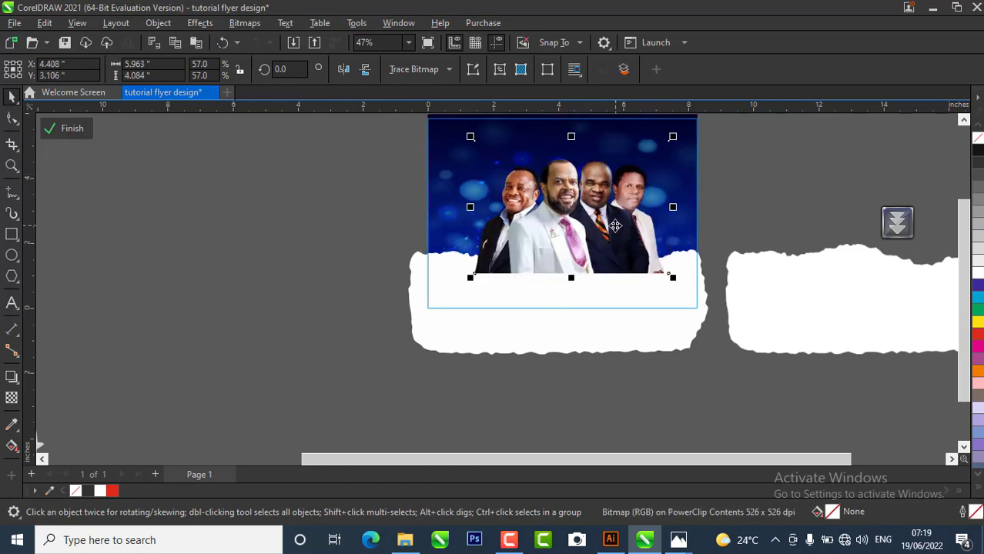
{"action": "left_click_drag", "start_coordinate": [611, 225], "coordinate": [606, 241]}
- Bring the white torn paper in front of the portraits, move it down about 0.3 in, and finish editing the PowerClip
{"action": "left_click", "coordinate": [616, 334]}
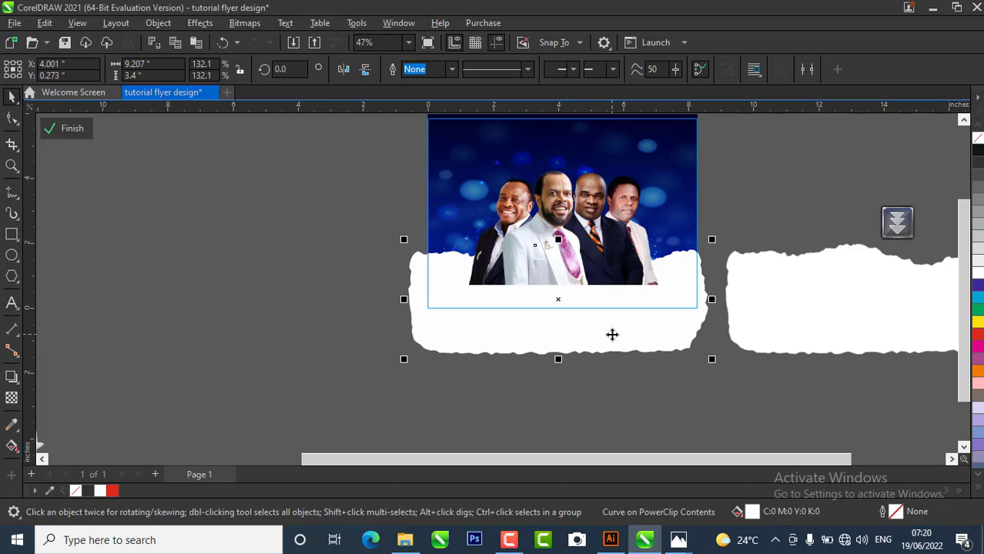
{"action": "key", "text": "ctrl+Page_Up"}
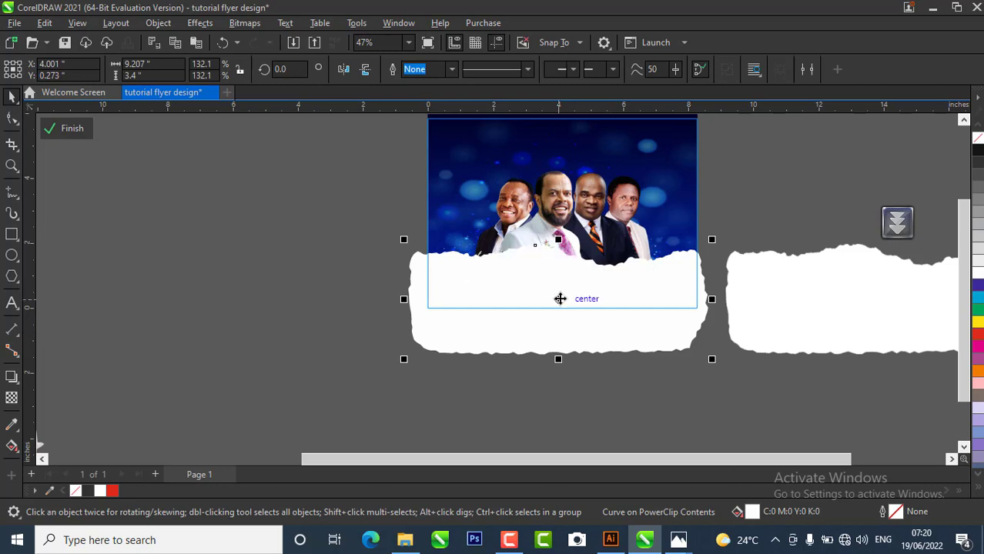
{"action": "left_click_drag", "start_coordinate": [562, 291], "coordinate": [585, 309]}
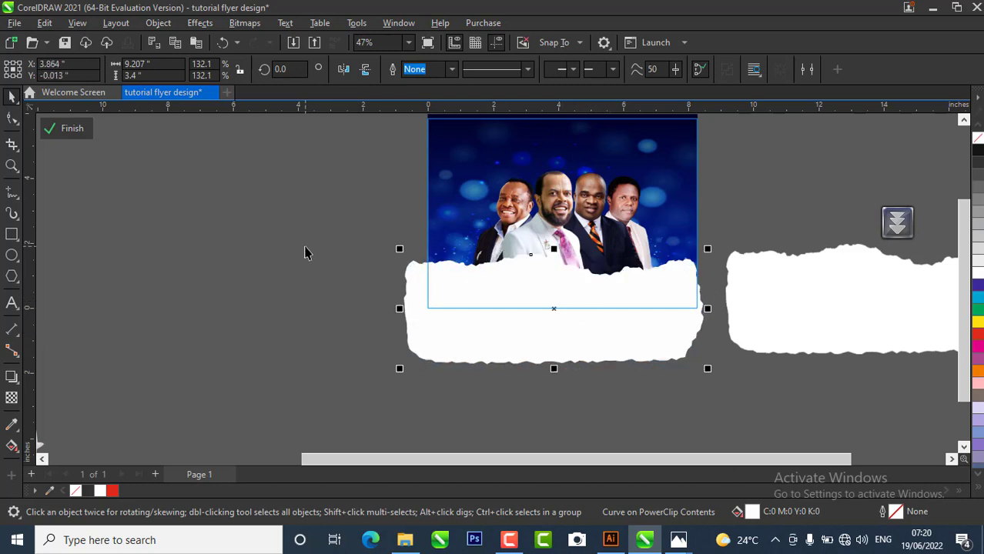
{"action": "left_click", "coordinate": [465, 243]}
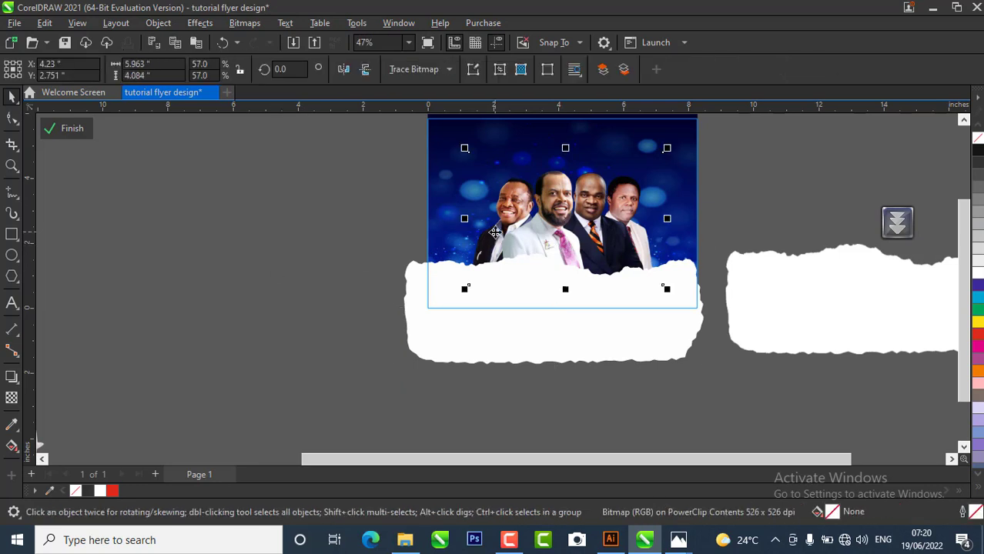
{"action": "left_click", "coordinate": [314, 302]}
{"action": "left_click", "coordinate": [63, 128]}
{"action": "left_click", "coordinate": [265, 317]}
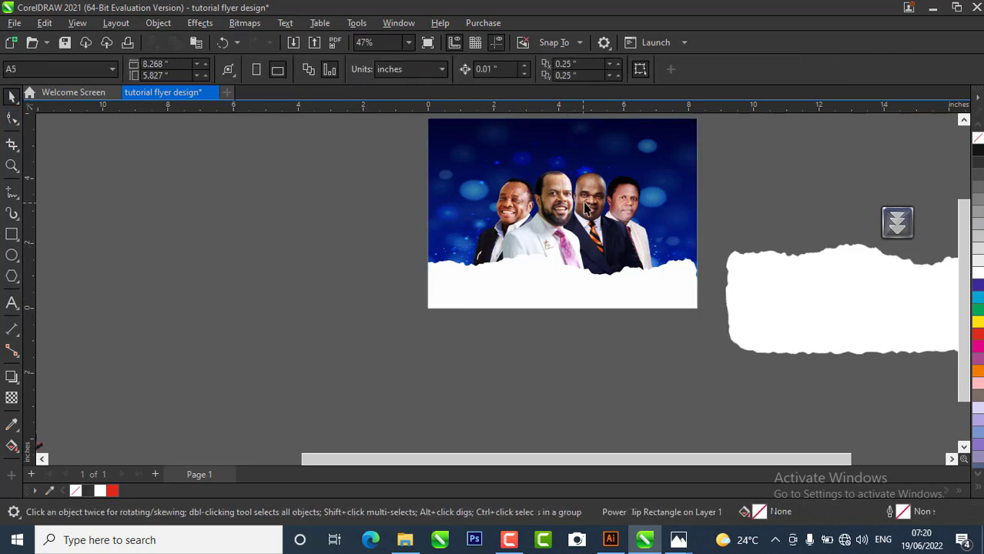
{"action": "scroll", "coordinate": [583, 229], "scroll_direction": "down", "scroll_amount": 1}
{"action": "scroll", "coordinate": [573, 177], "scroll_direction": "up", "scroll_amount": 1}
{"action": "scroll", "coordinate": [573, 178], "scroll_direction": "down", "scroll_amount": 2}
{"action": "scroll", "coordinate": [573, 178], "scroll_direction": "up", "scroll_amount": 2}
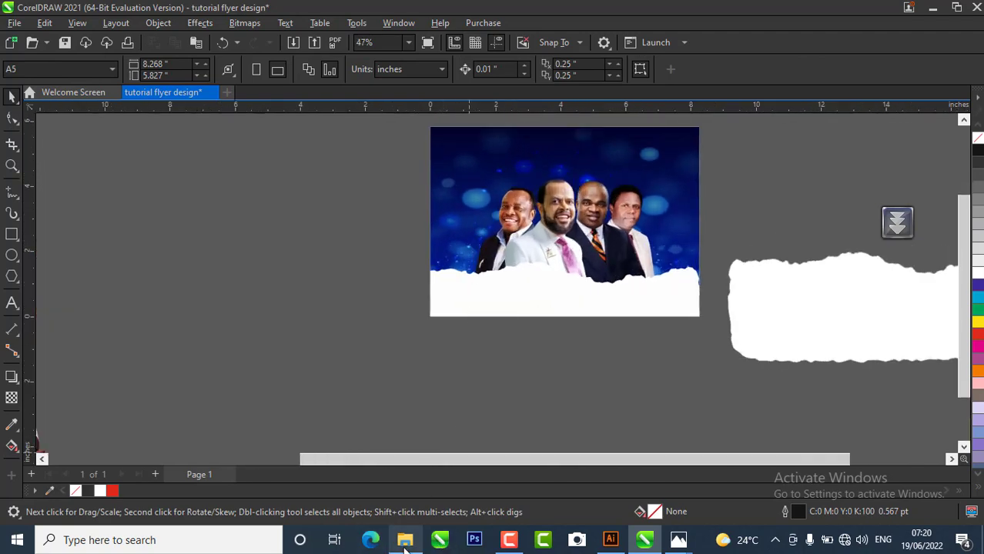
- Switch to File Explorer and open the Word document "The Locust army international" from the tutorial resouces folder
{"action": "mouse_move", "coordinate": [405, 538]}
{"action": "left_click", "coordinate": [412, 488]}
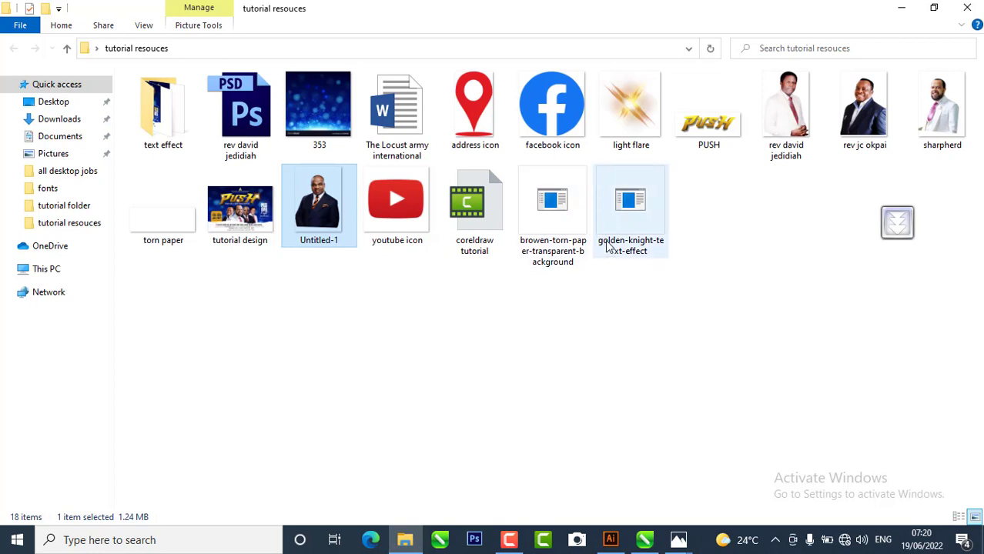
{"action": "left_click", "coordinate": [575, 294]}
{"action": "double_click", "coordinate": [400, 150]}
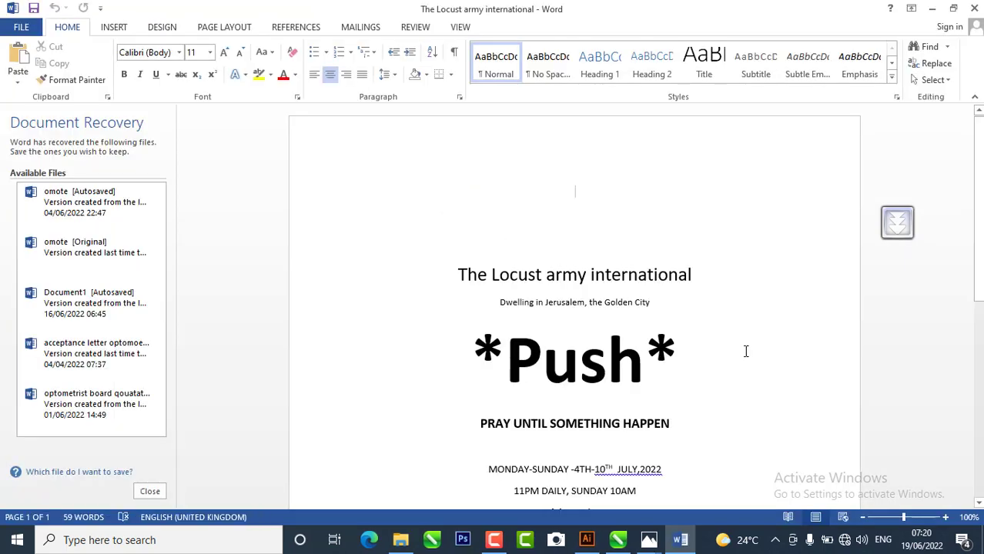
- Copy the lines "The Locust army international" and "Dwelling in Jerusalem, the Golden City" from the document
{"action": "scroll", "coordinate": [643, 360], "scroll_direction": "down", "scroll_amount": 1}
{"action": "left_click_drag", "start_coordinate": [459, 240], "coordinate": [668, 268]}
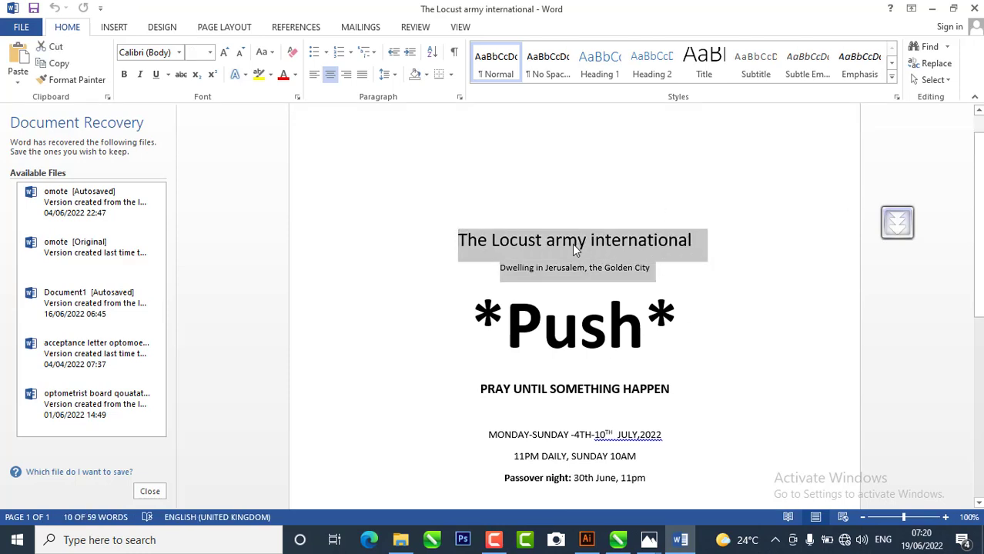
{"action": "right_click", "coordinate": [594, 254]}
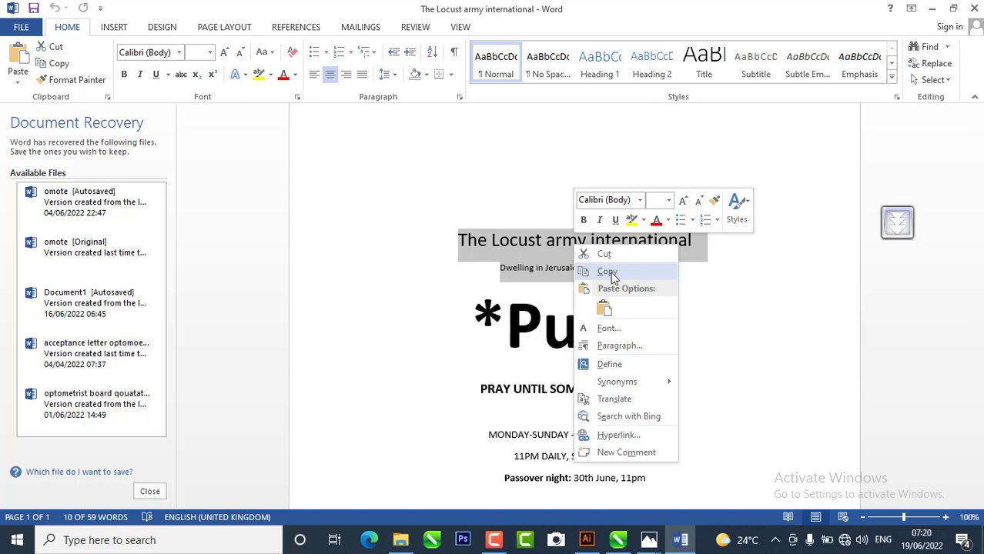
{"action": "left_click", "coordinate": [607, 272]}
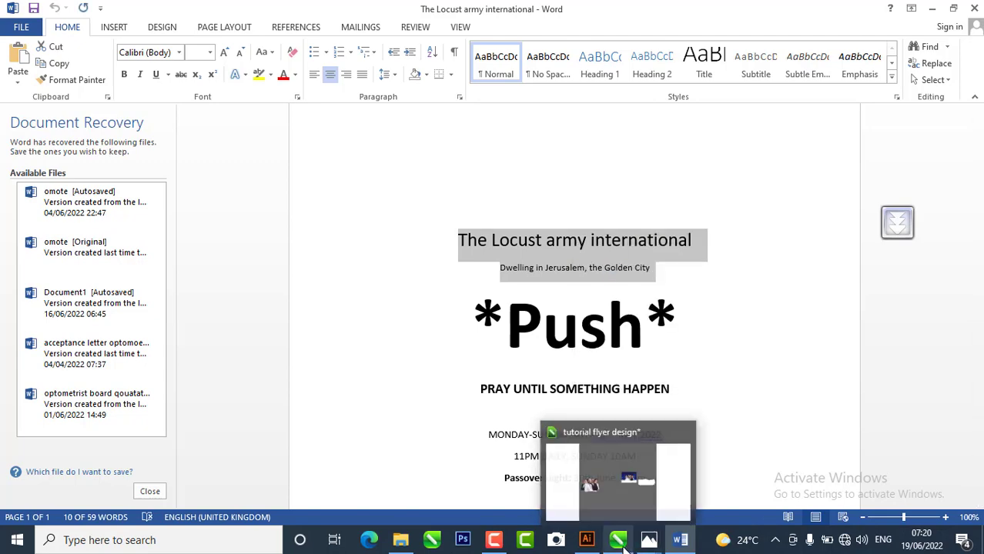
- Switch back to CorelDRAW and paste the copied lines as artistic text near the flyer's upper edge, maintaining fonts and formatting
{"action": "left_click", "coordinate": [624, 544]}
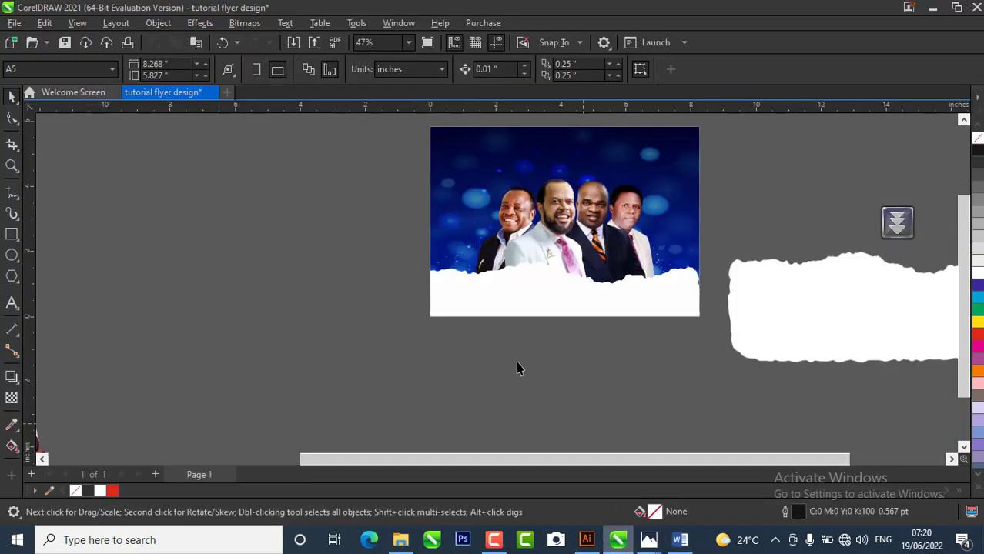
{"action": "left_click", "coordinate": [13, 304]}
{"action": "left_click", "coordinate": [508, 149]}
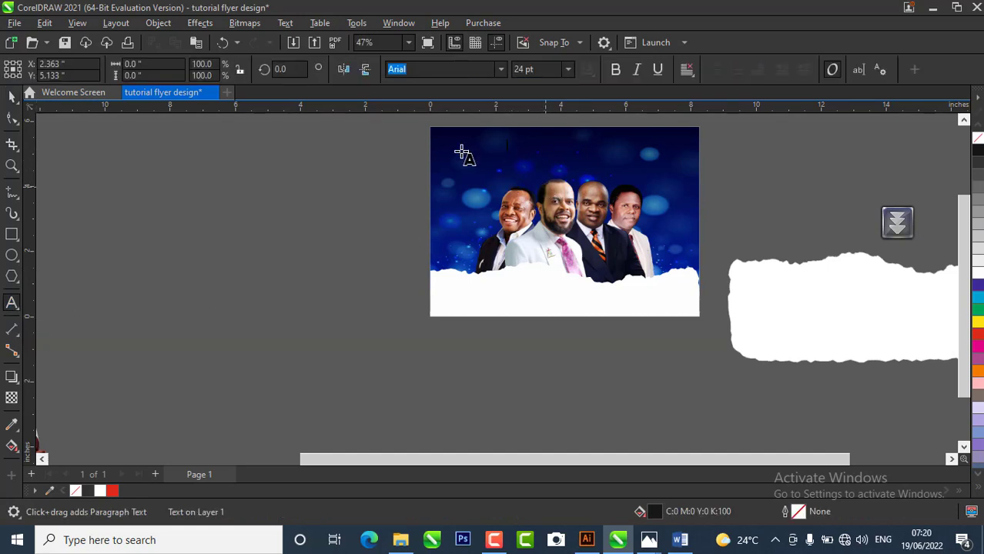
{"action": "left_click", "coordinate": [197, 43]}
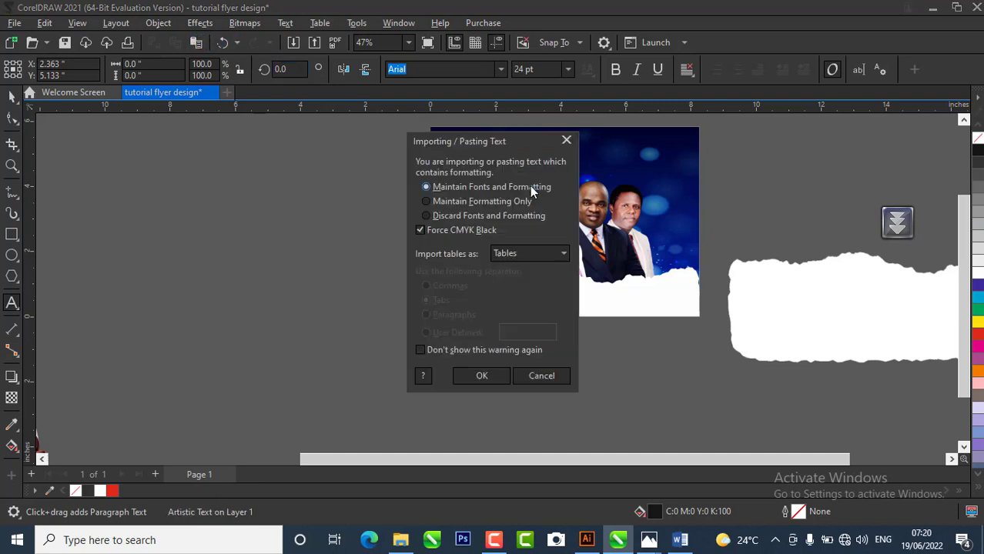
{"action": "left_click", "coordinate": [483, 375]}
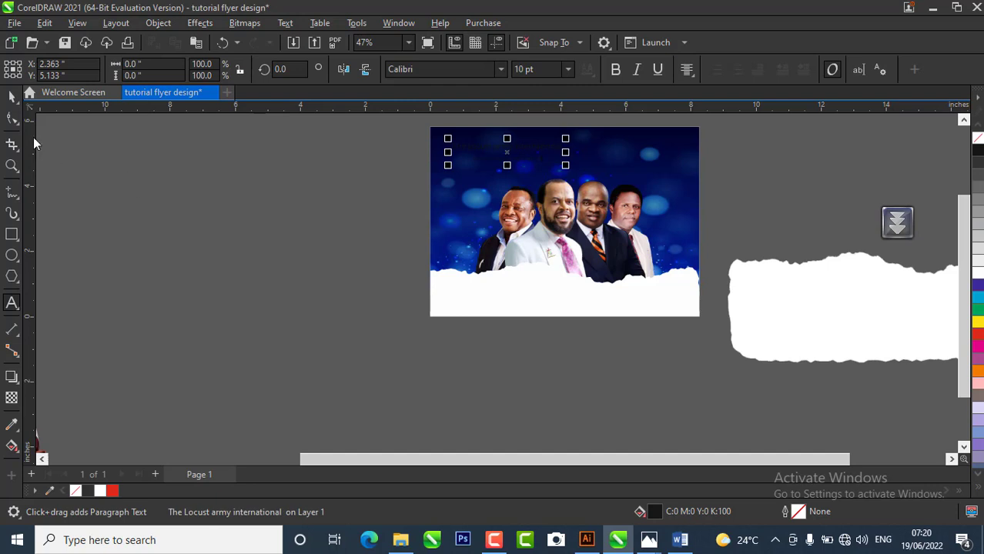
- Fill the pasted two-line text white and move it to the upper centre of the flyer, above the portraits
{"action": "left_click", "coordinate": [12, 94]}
{"action": "scroll", "coordinate": [563, 127], "scroll_direction": "up", "scroll_amount": 3}
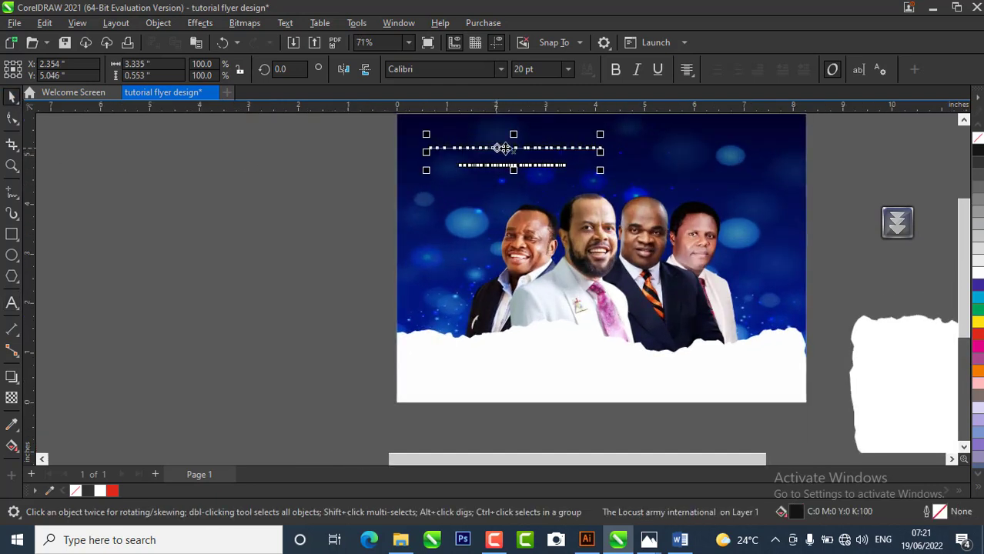
{"action": "left_click", "coordinate": [978, 274]}
{"action": "left_click", "coordinate": [187, 254]}
{"action": "scroll", "coordinate": [472, 158], "scroll_direction": "up", "scroll_amount": 1}
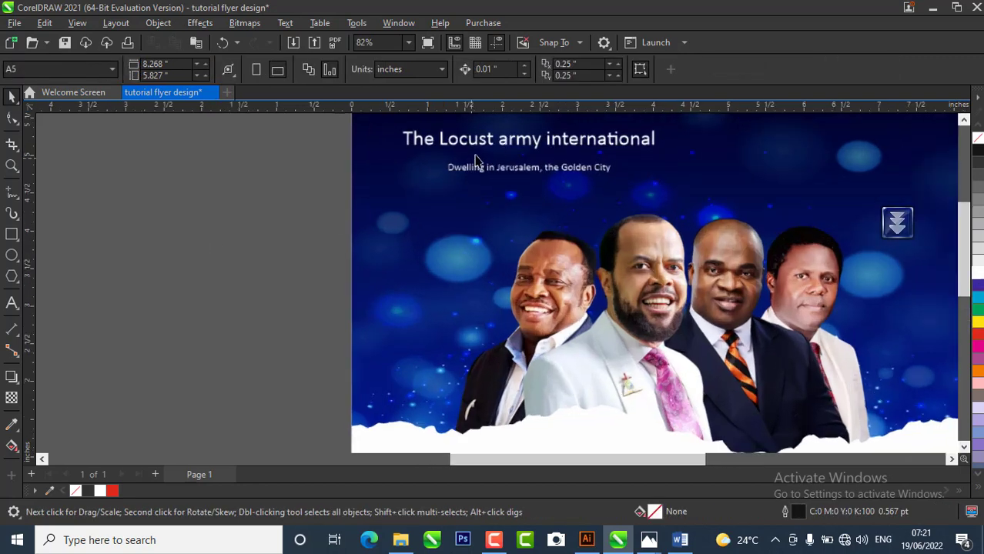
{"action": "left_click_drag", "start_coordinate": [500, 145], "coordinate": [643, 161]}
{"action": "left_click", "coordinate": [235, 275]}
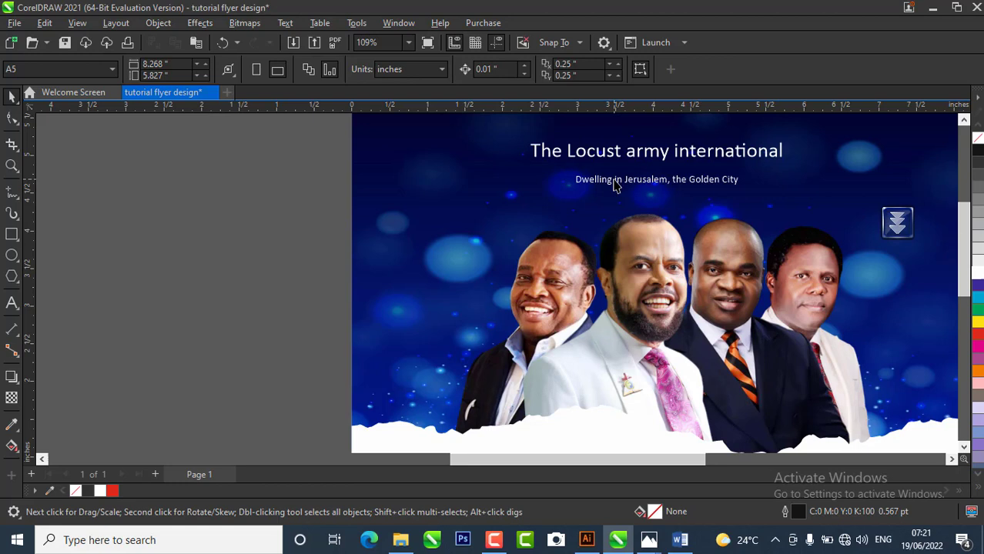
- Break the two-line heading apart into separate text lines and select "The Locust army international"
{"action": "left_click", "coordinate": [630, 154]}
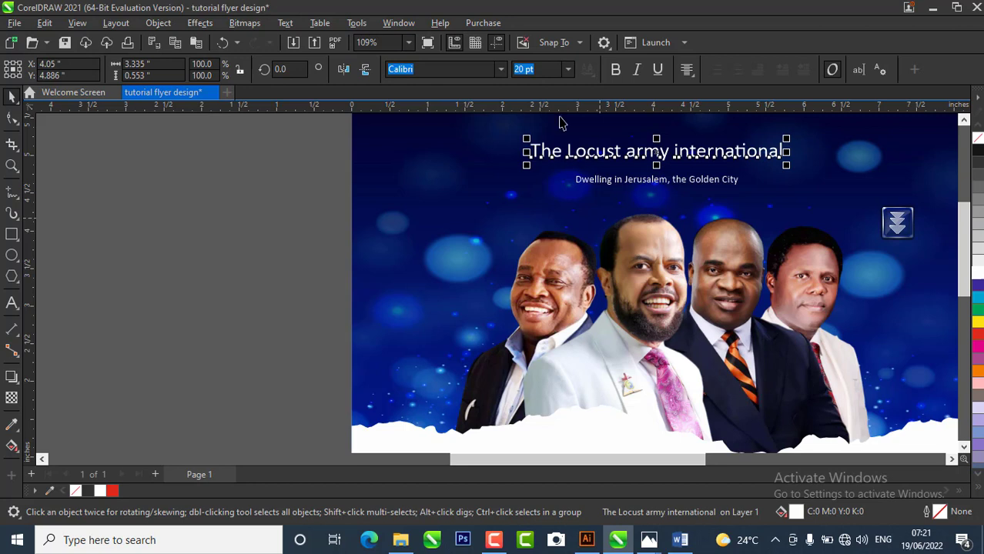
{"action": "left_click", "coordinate": [217, 265]}
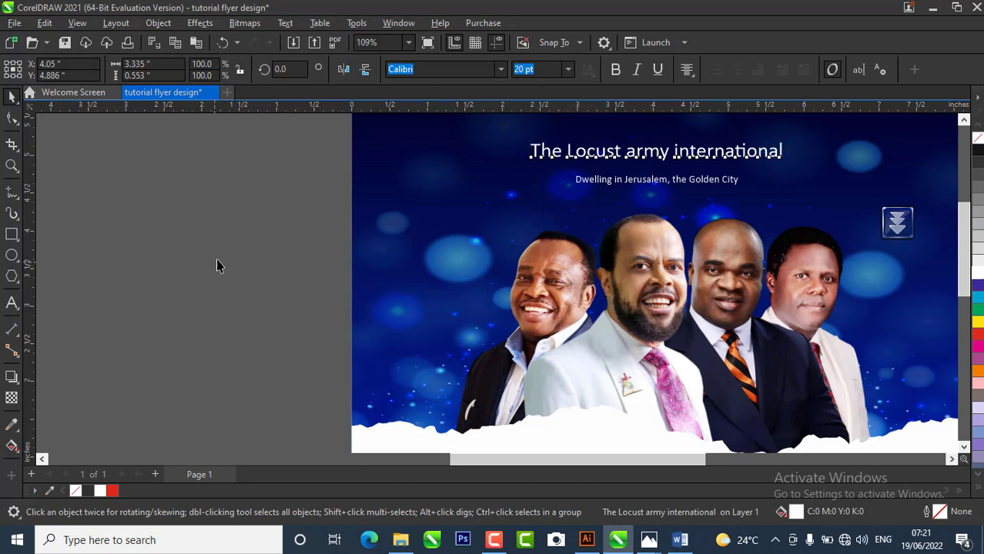
{"action": "left_click", "coordinate": [660, 159]}
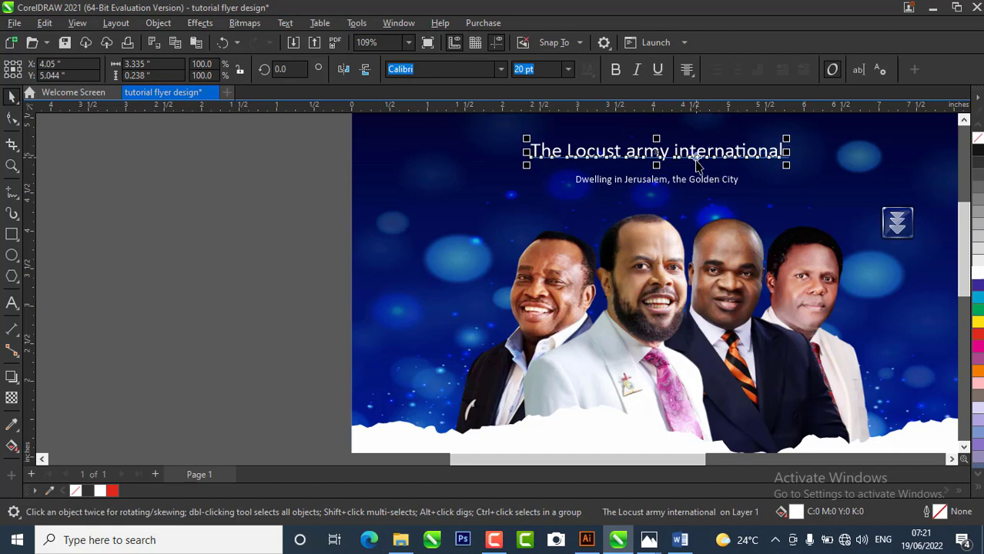
- Change the case of "The Locust army international" to UPPERCASE
{"action": "scroll", "coordinate": [751, 144], "scroll_direction": "up", "scroll_amount": 2}
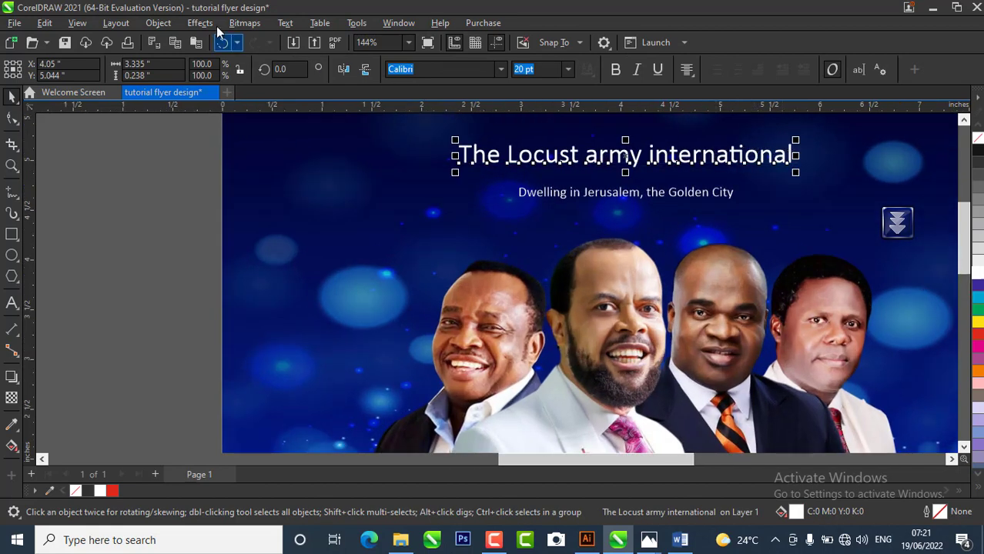
{"action": "left_click", "coordinate": [286, 23]}
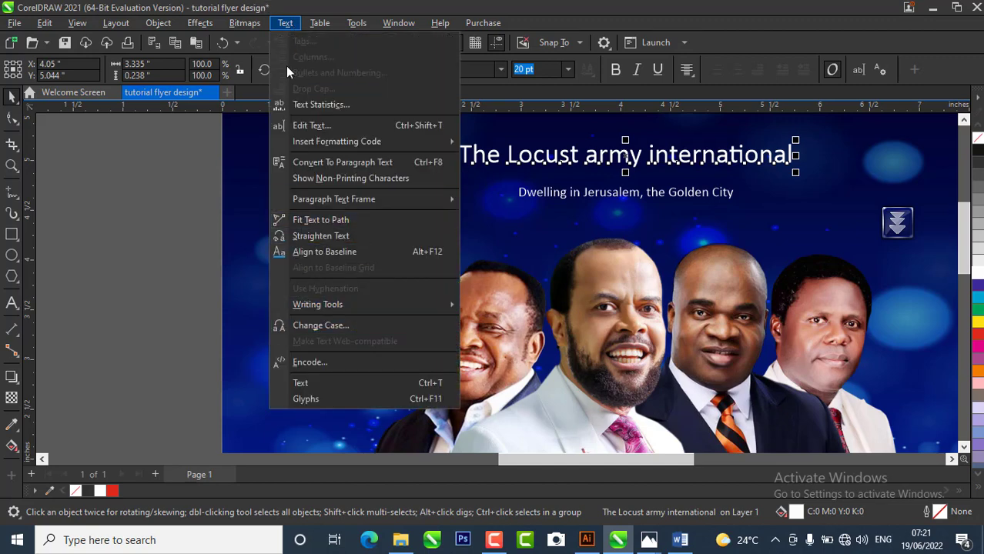
{"action": "left_click", "coordinate": [336, 324]}
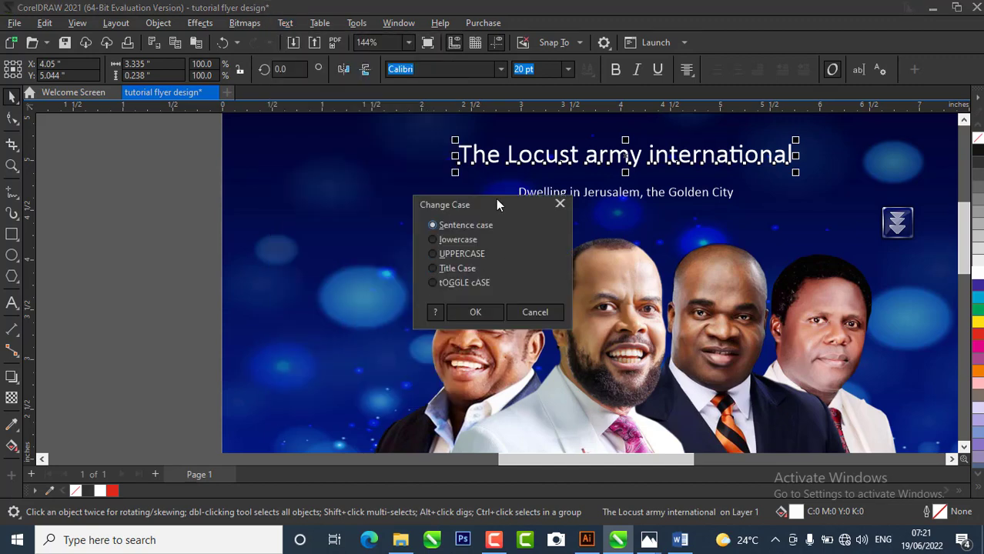
{"action": "left_click_drag", "start_coordinate": [496, 202], "coordinate": [313, 154]}
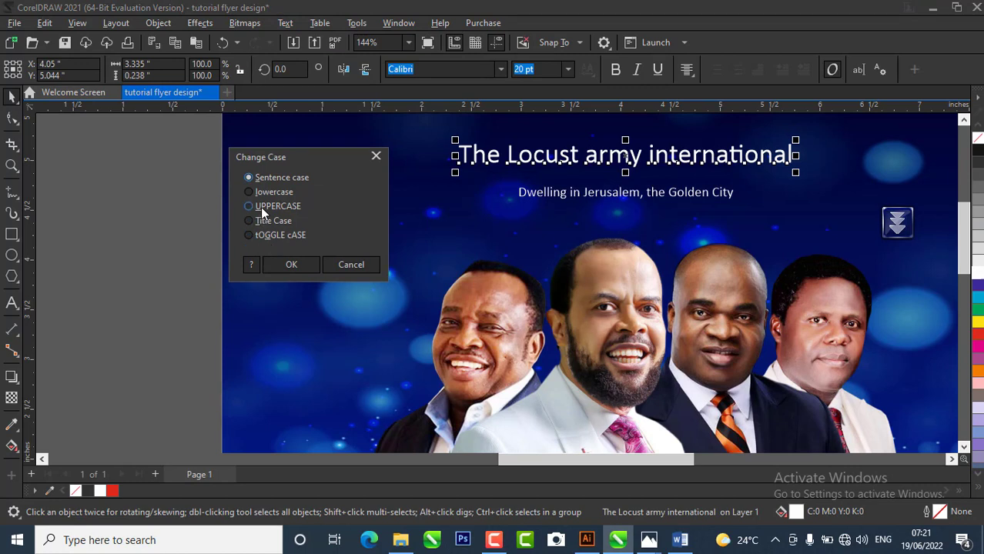
{"action": "left_click", "coordinate": [291, 266]}
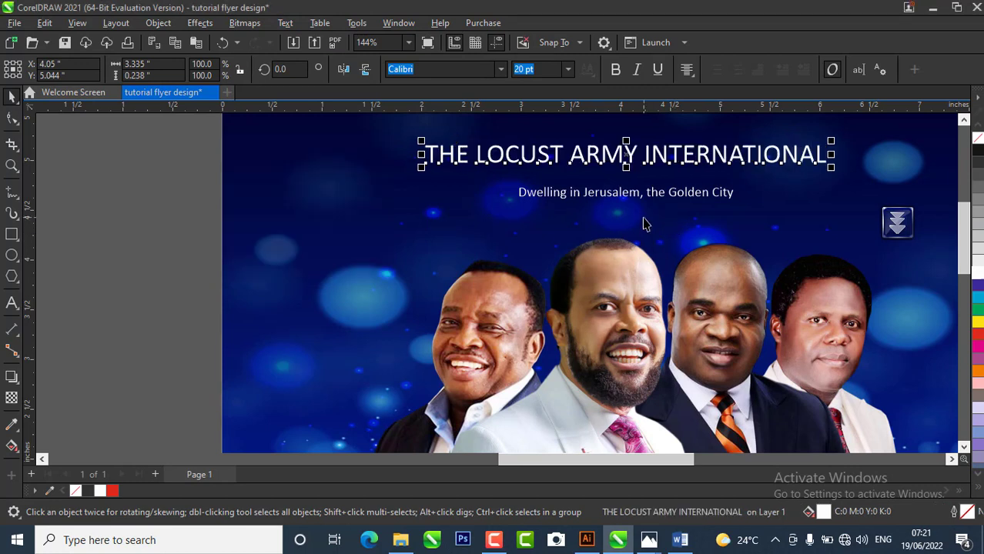
- Set the uppercase church name to bold Metropolis at 12 pt
{"action": "double_click", "coordinate": [443, 71]}
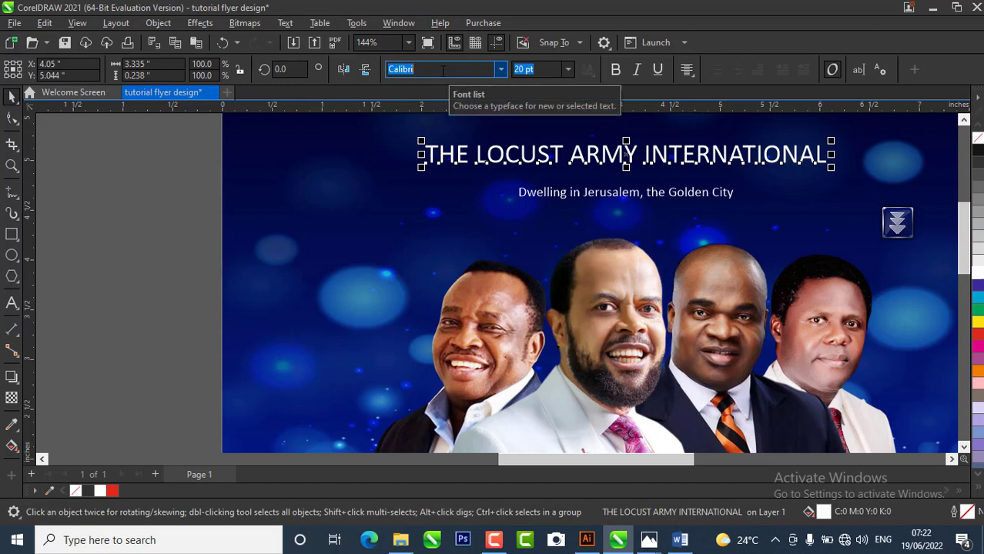
{"action": "type", "text": "Metropolis"}
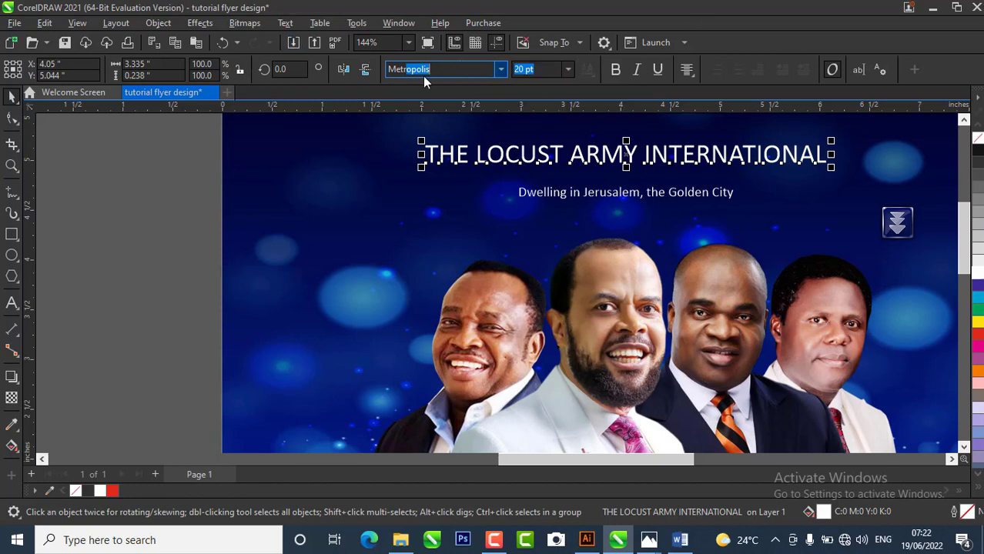
{"action": "key", "text": "Return"}
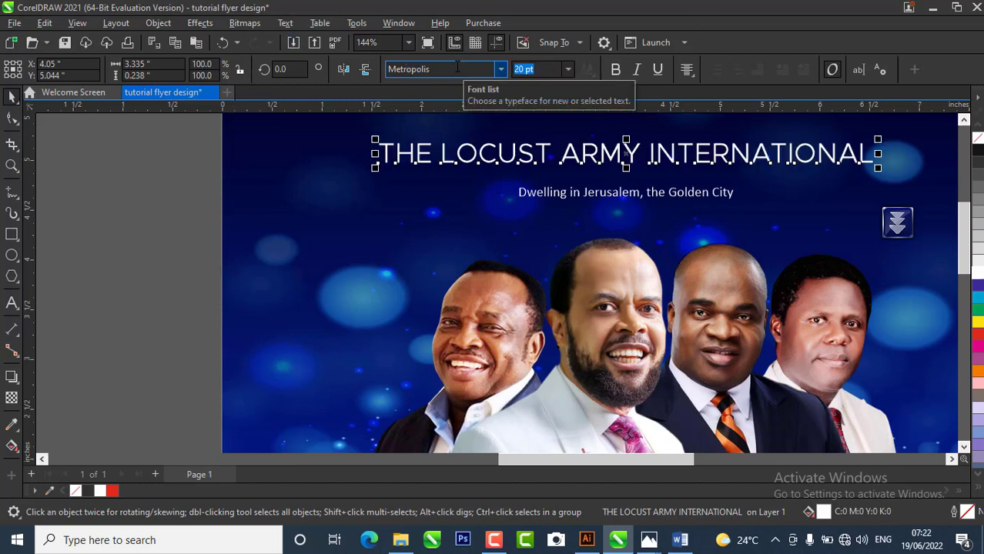
{"action": "left_click", "coordinate": [616, 72]}
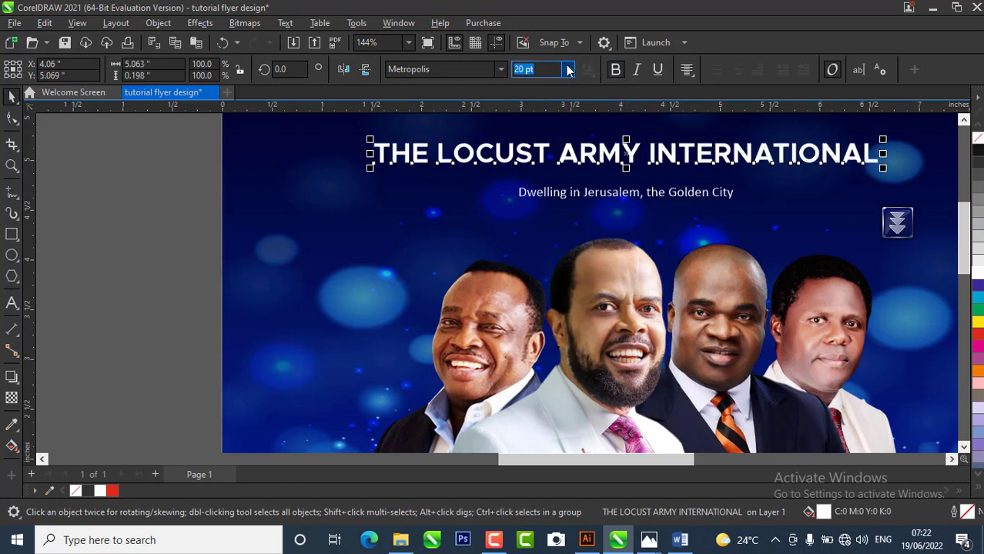
{"action": "left_click", "coordinate": [569, 69]}
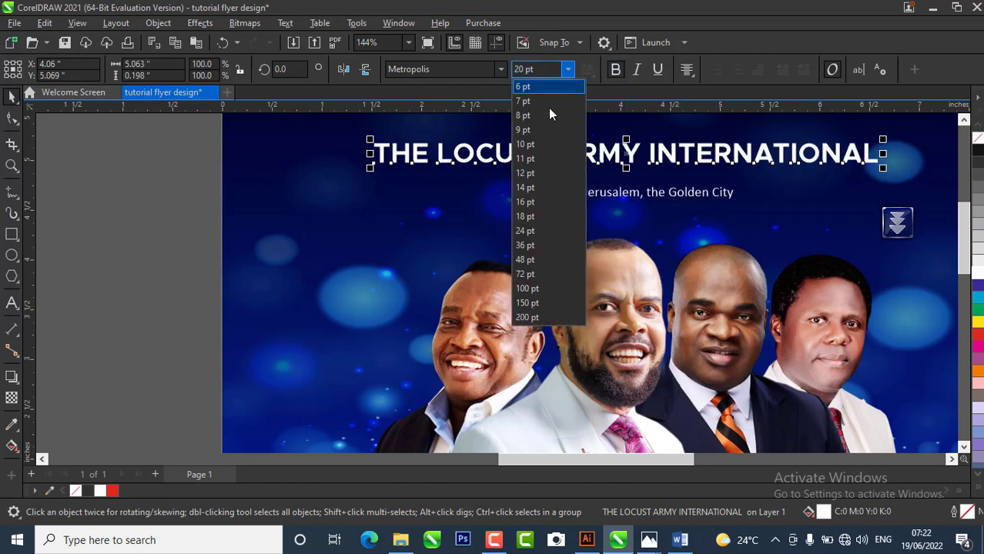
{"action": "left_click", "coordinate": [530, 172]}
- Set the line "Dwelling in Jerusalem, the Golden City" to the Metropolis font at 8 pt
{"action": "scroll", "coordinate": [336, 213], "scroll_direction": "down", "scroll_amount": 1}
{"action": "scroll", "coordinate": [539, 207], "scroll_direction": "up", "scroll_amount": 2}
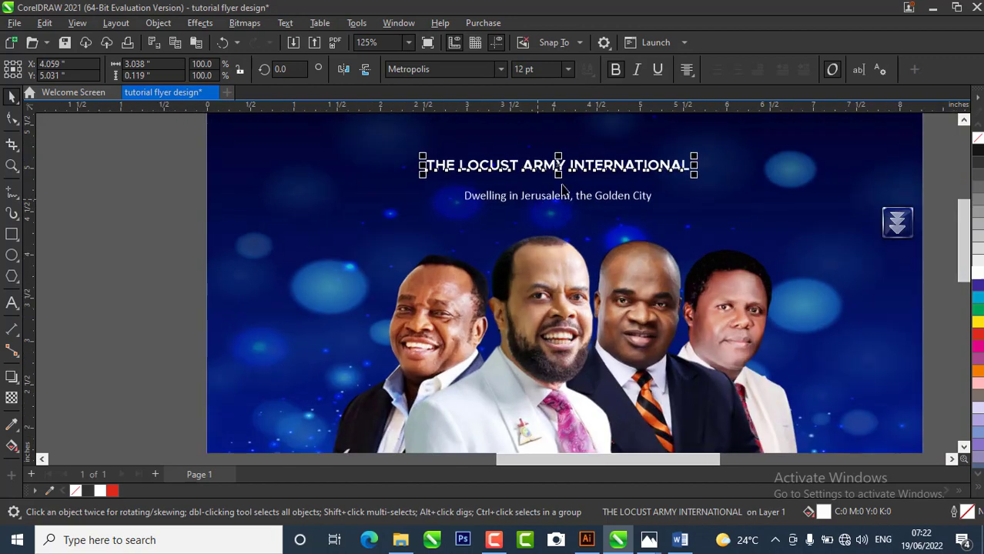
{"action": "scroll", "coordinate": [579, 167], "scroll_direction": "up", "scroll_amount": 1}
{"action": "left_click", "coordinate": [546, 213]}
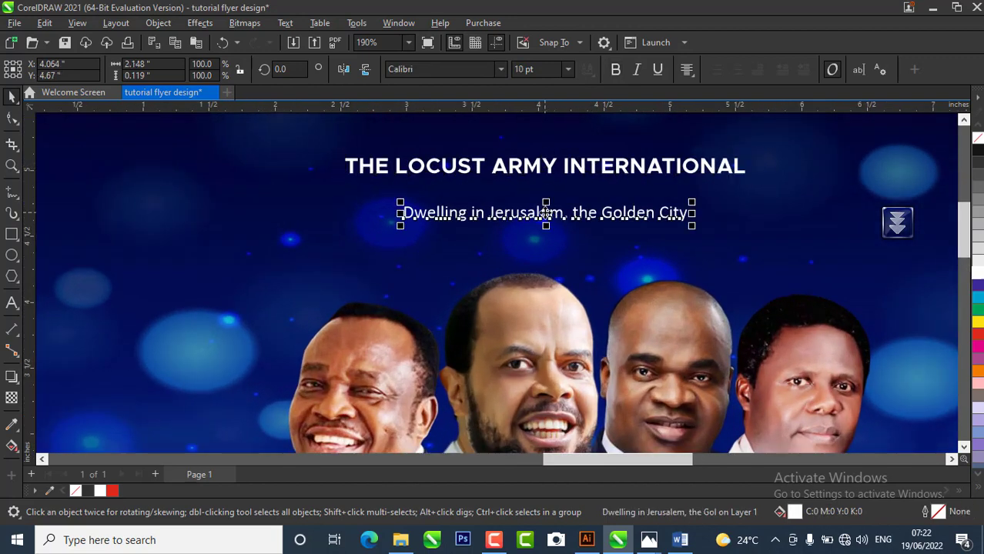
{"action": "scroll", "coordinate": [537, 224], "scroll_direction": "up", "scroll_amount": 2}
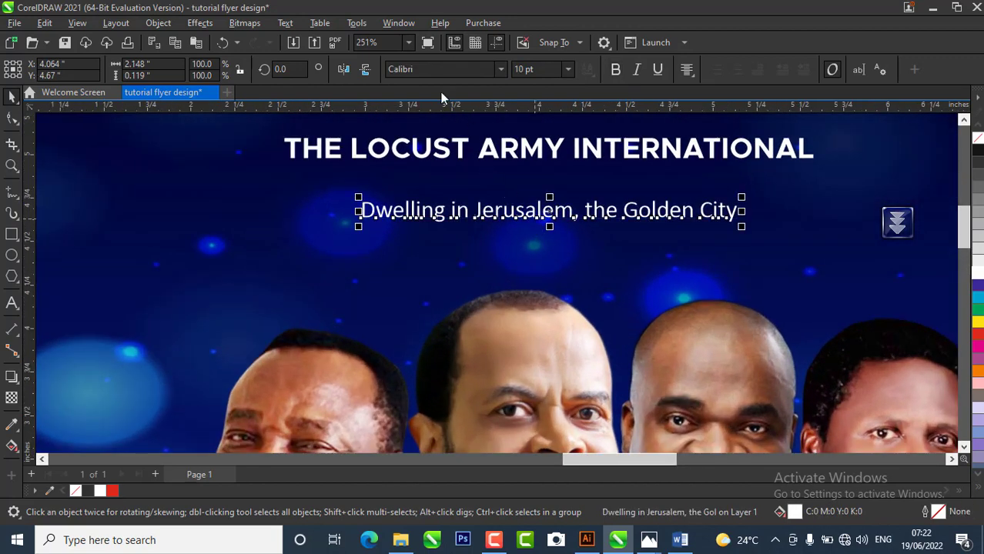
{"action": "left_click", "coordinate": [442, 69]}
{"action": "type", "text": "Metropolis"}
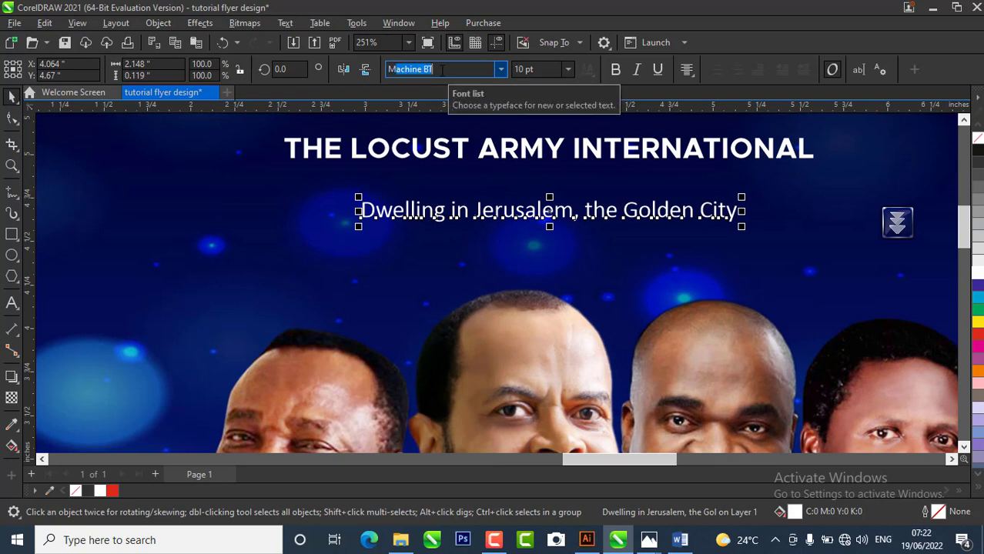
{"action": "key", "text": "Return"}
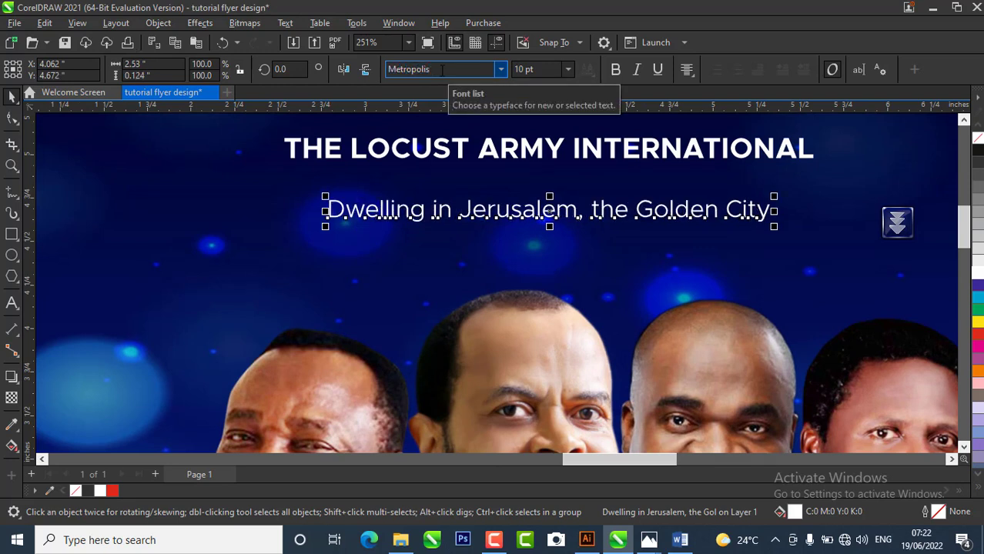
{"action": "left_click", "coordinate": [569, 69]}
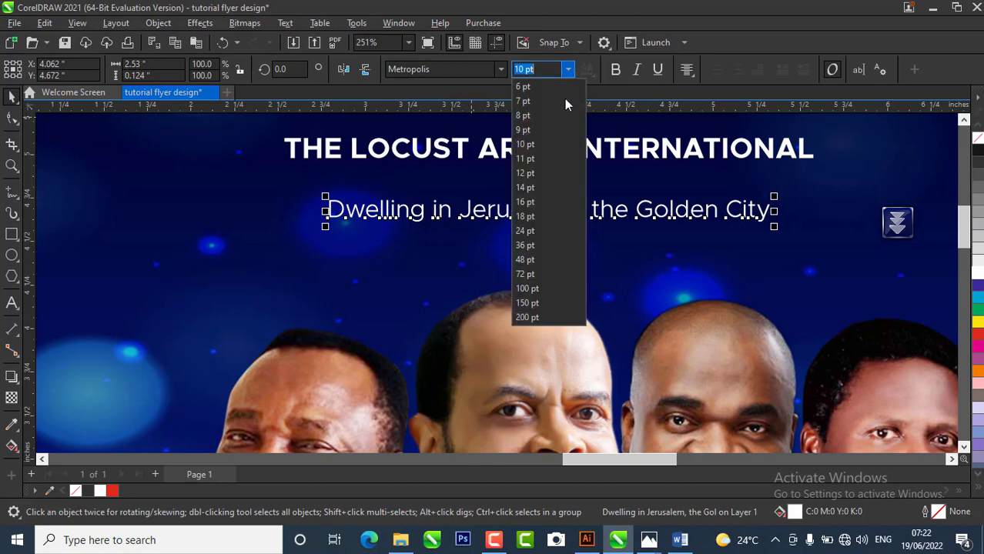
{"action": "left_click", "coordinate": [532, 117]}
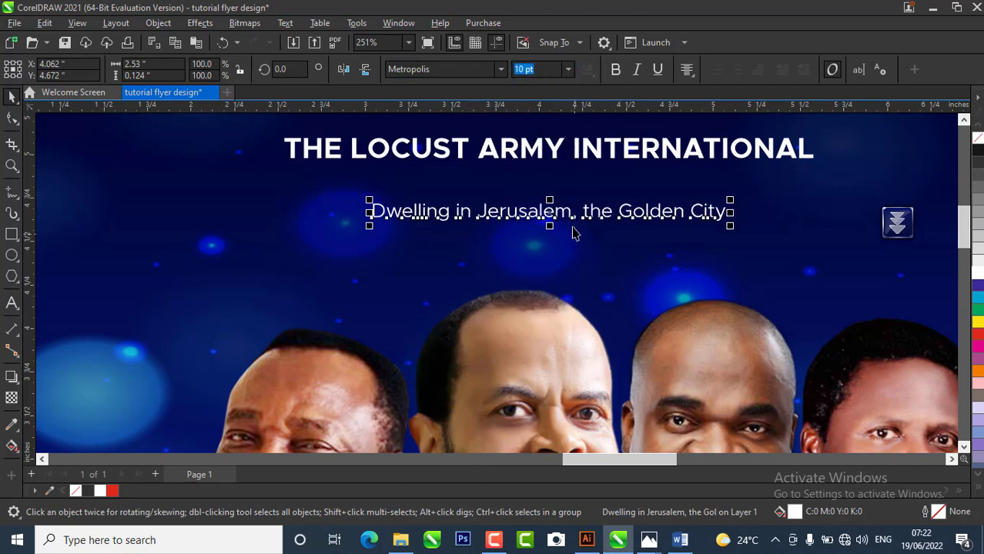
- Move the "Dwelling in Jerusalem, the Golden City" line up to sit directly beneath the church name
{"action": "left_click_drag", "start_coordinate": [549, 212], "coordinate": [549, 191]}
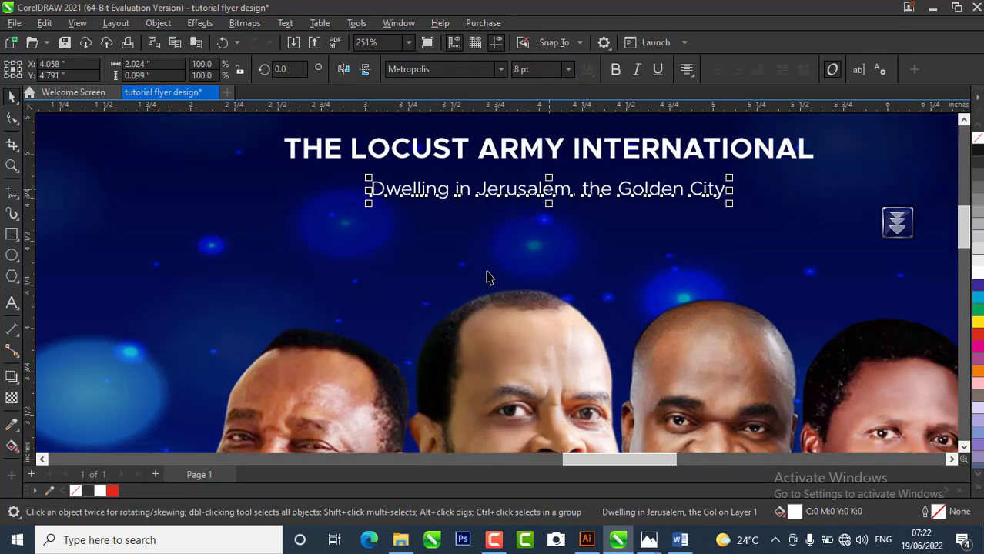
{"action": "scroll", "coordinate": [477, 301], "scroll_direction": "down", "scroll_amount": 2}
{"action": "scroll", "coordinate": [495, 202], "scroll_direction": "up", "scroll_amount": 2}
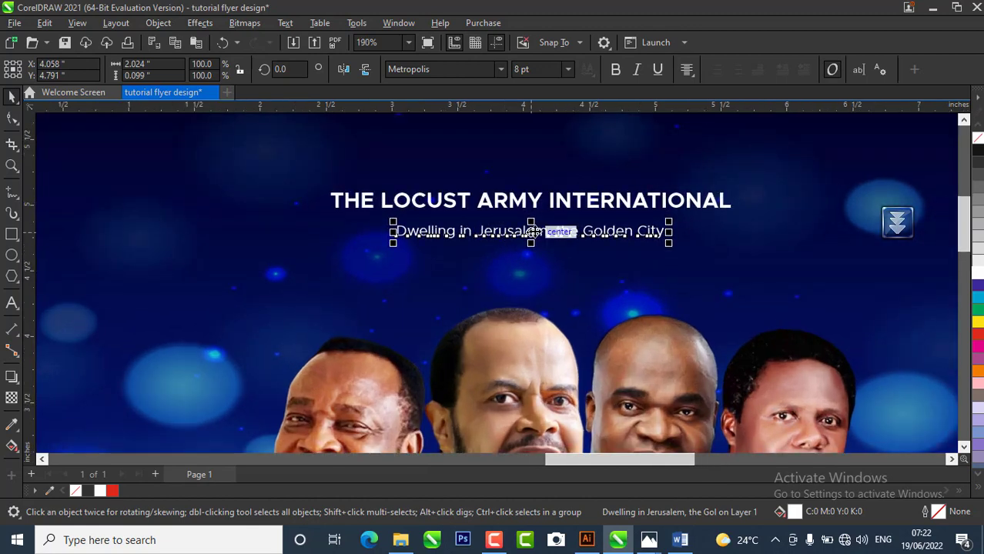
{"action": "left_click_drag", "start_coordinate": [532, 232], "coordinate": [533, 224]}
- Select both heading lines, scale them up to about 3.18 inches wide and move them slightly higher on the flyer
{"action": "scroll", "coordinate": [500, 258], "scroll_direction": "down", "scroll_amount": 3}
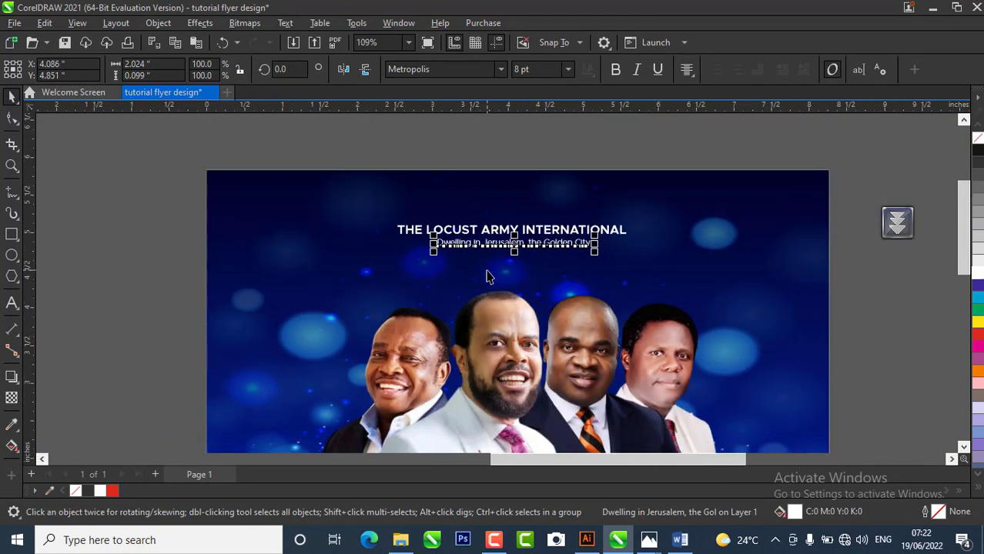
{"action": "left_click_drag", "start_coordinate": [339, 138], "coordinate": [634, 284]}
{"action": "left_click_drag", "start_coordinate": [633, 219], "coordinate": [641, 213]}
{"action": "scroll", "coordinate": [512, 222], "scroll_direction": "up", "scroll_amount": 3}
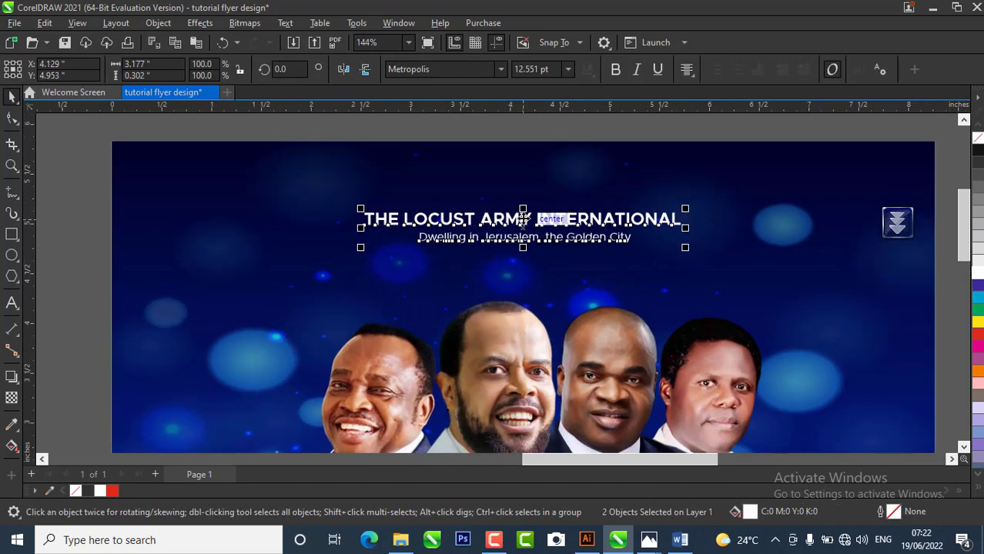
{"action": "left_click_drag", "start_coordinate": [525, 215], "coordinate": [526, 208]}
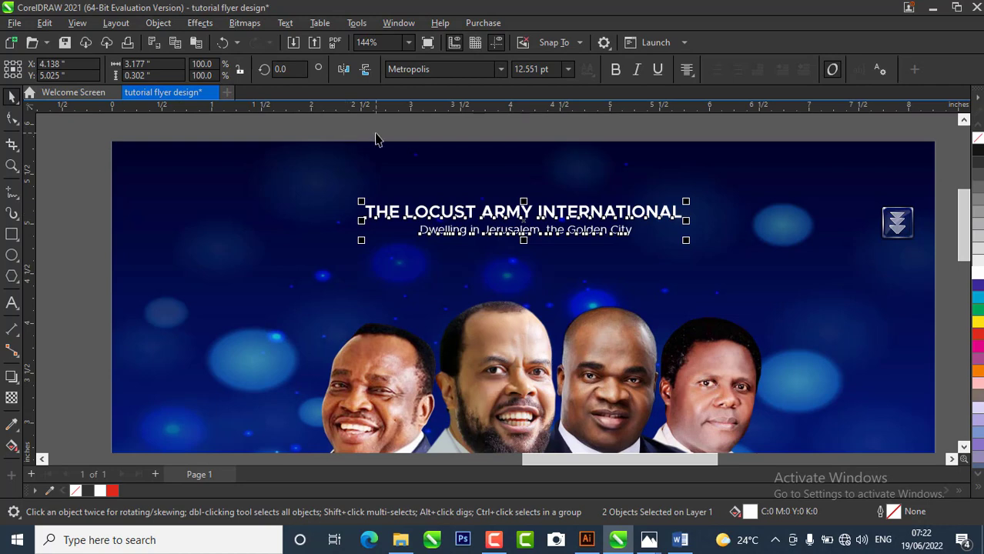
- Make the "Dwelling in Jerusalem, the Golden City" line bold
{"action": "left_click", "coordinate": [374, 134]}
{"action": "left_click", "coordinate": [463, 243]}
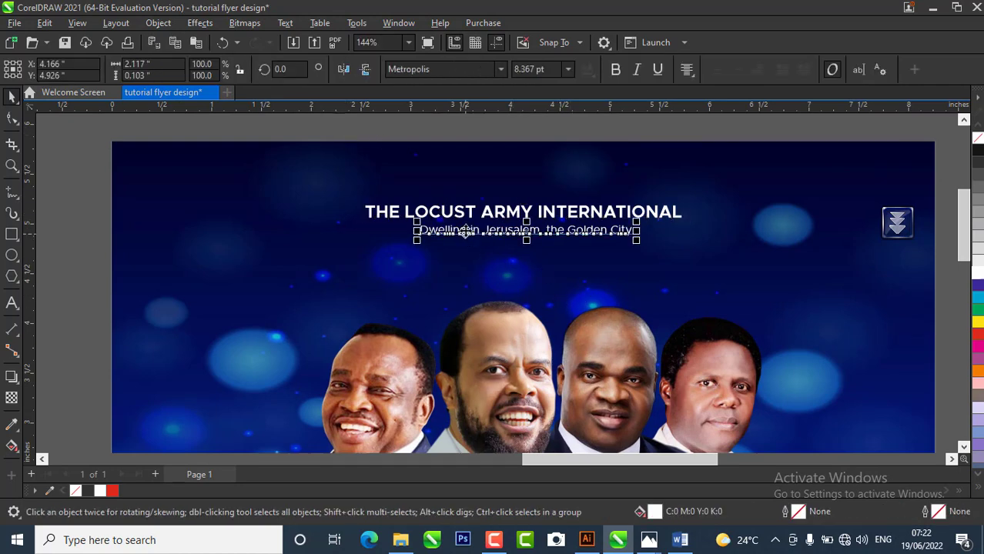
{"action": "scroll", "coordinate": [478, 250], "scroll_direction": "up", "scroll_amount": 2}
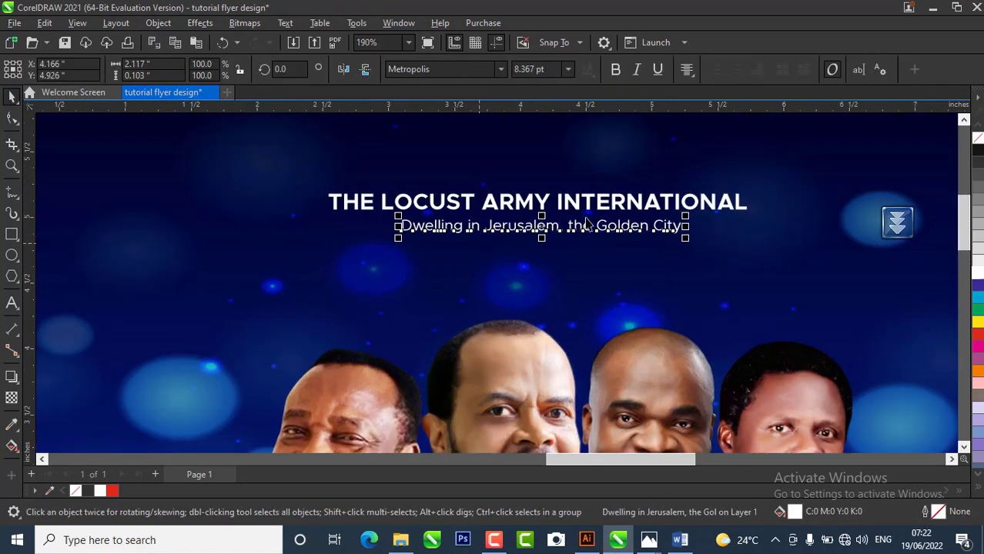
{"action": "scroll", "coordinate": [600, 209], "scroll_direction": "up", "scroll_amount": 1}
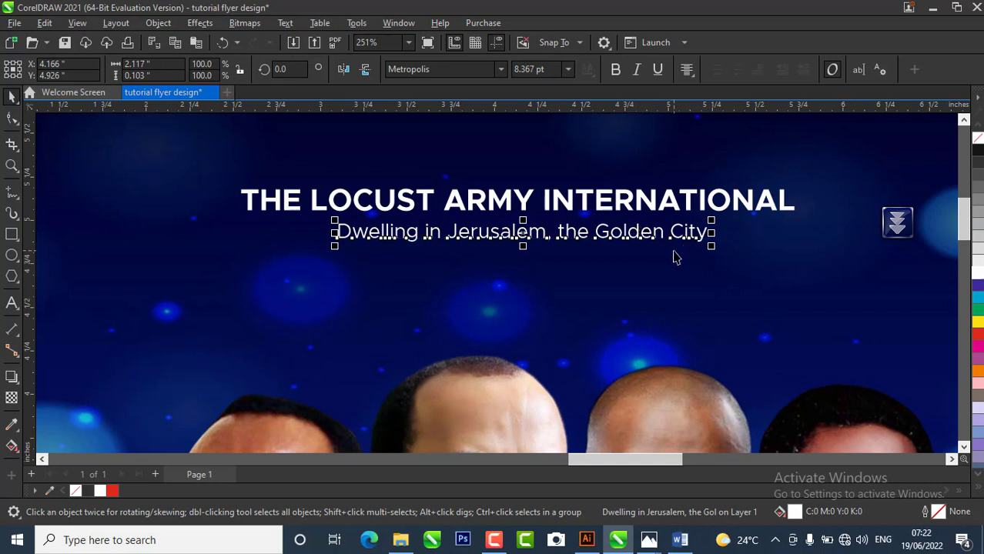
{"action": "left_click", "coordinate": [616, 70]}
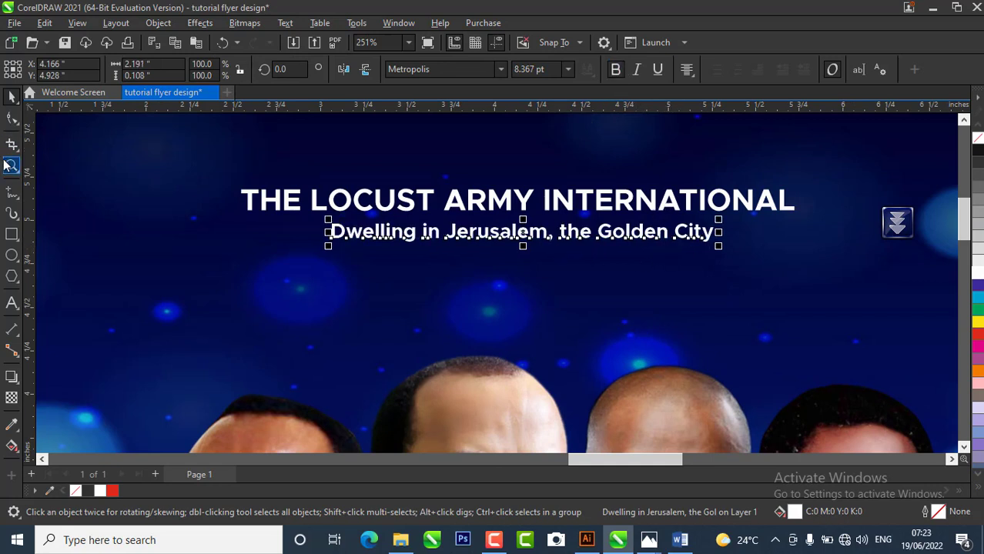
- Scale both heading lines together to about 3.5 inches wide and move them up, centred near the flyer's upper edge
{"action": "left_click", "coordinate": [12, 164]}
{"action": "right_click", "coordinate": [474, 200]}
{"action": "right_click", "coordinate": [475, 201]}
{"action": "left_click_drag", "start_coordinate": [321, 210], "coordinate": [785, 411]}
{"action": "left_click", "coordinate": [11, 97]}
{"action": "left_click_drag", "start_coordinate": [243, 138], "coordinate": [639, 287]}
{"action": "left_click_drag", "start_coordinate": [536, 196], "coordinate": [549, 189]}
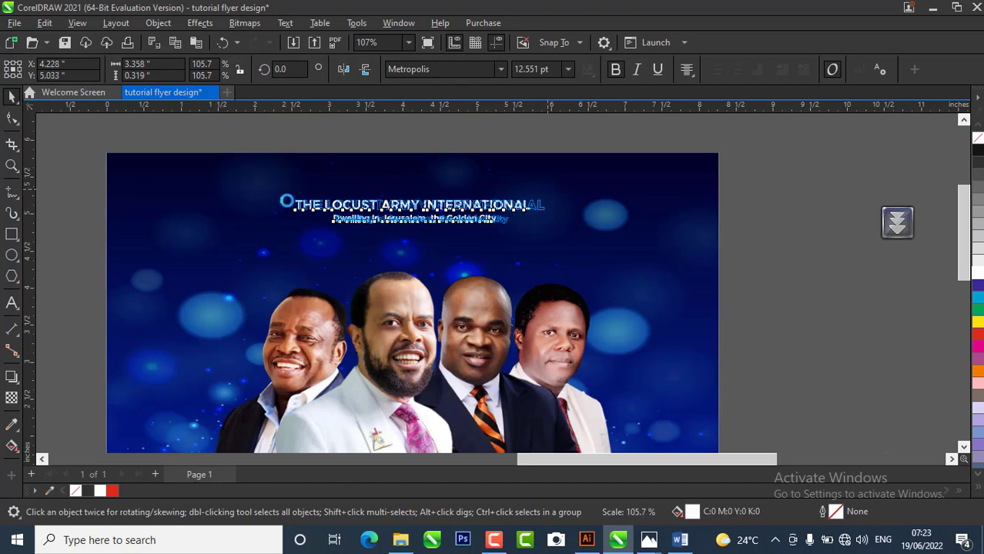
{"action": "left_click_drag", "start_coordinate": [286, 192], "coordinate": [280, 193]}
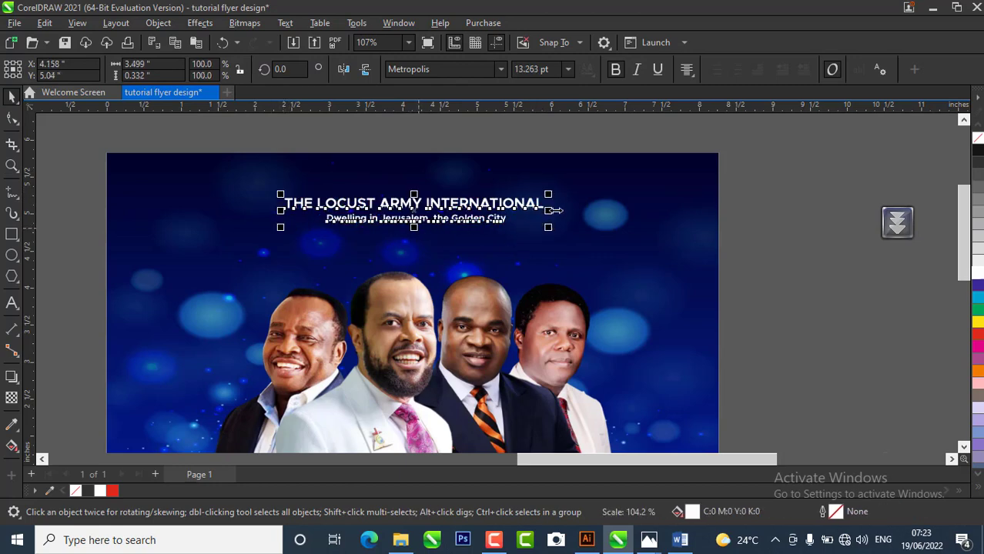
{"action": "left_click_drag", "start_coordinate": [428, 210], "coordinate": [429, 202]}
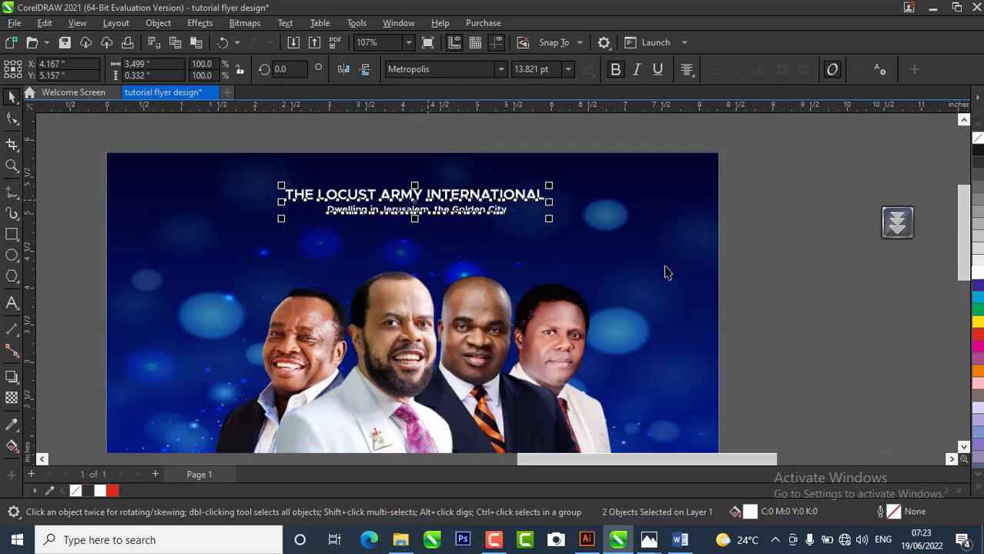
- Edit the flyer's PowerClip contents, move the minister portraits slightly down behind the torn paper, and finish editing
{"action": "left_click", "coordinate": [686, 282]}
{"action": "scroll", "coordinate": [688, 288], "scroll_direction": "down", "scroll_amount": 2}
{"action": "right_click", "coordinate": [492, 277]}
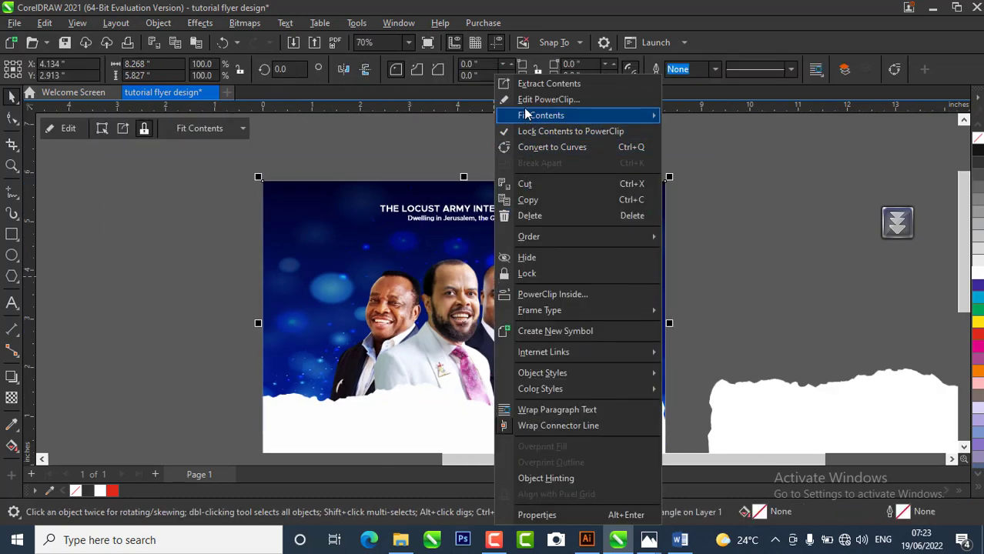
{"action": "left_click", "coordinate": [548, 100]}
{"action": "left_click", "coordinate": [490, 314]}
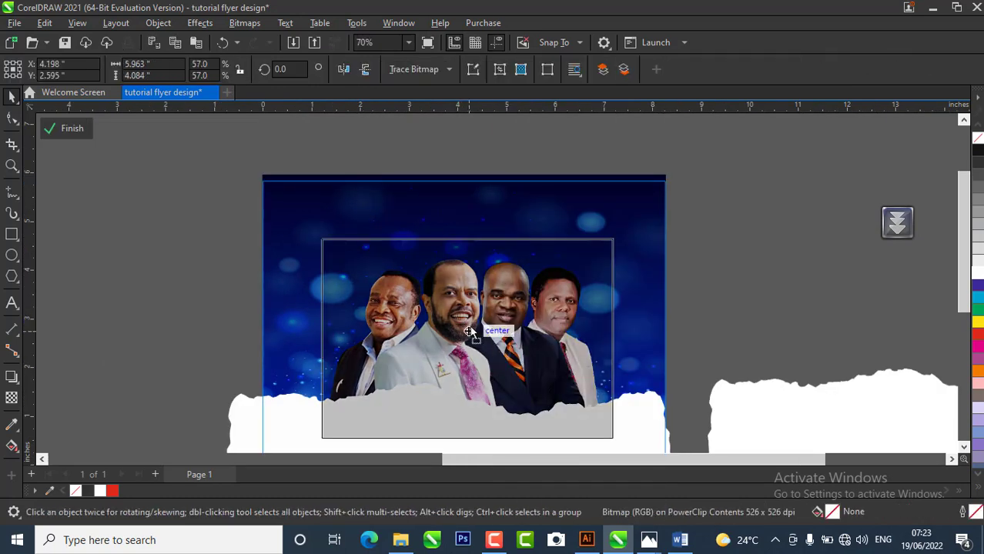
{"action": "left_click_drag", "start_coordinate": [491, 313], "coordinate": [489, 325]}
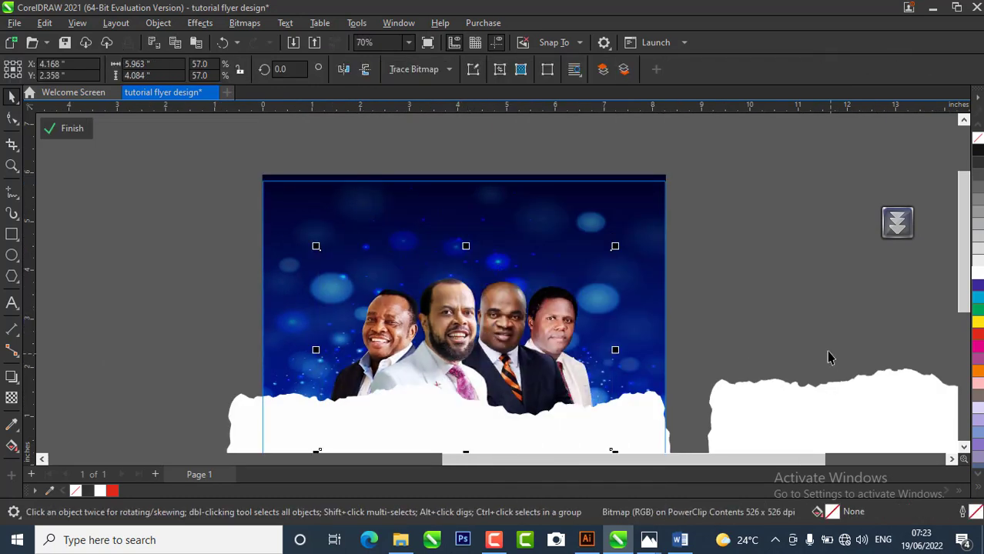
{"action": "left_click", "coordinate": [75, 143]}
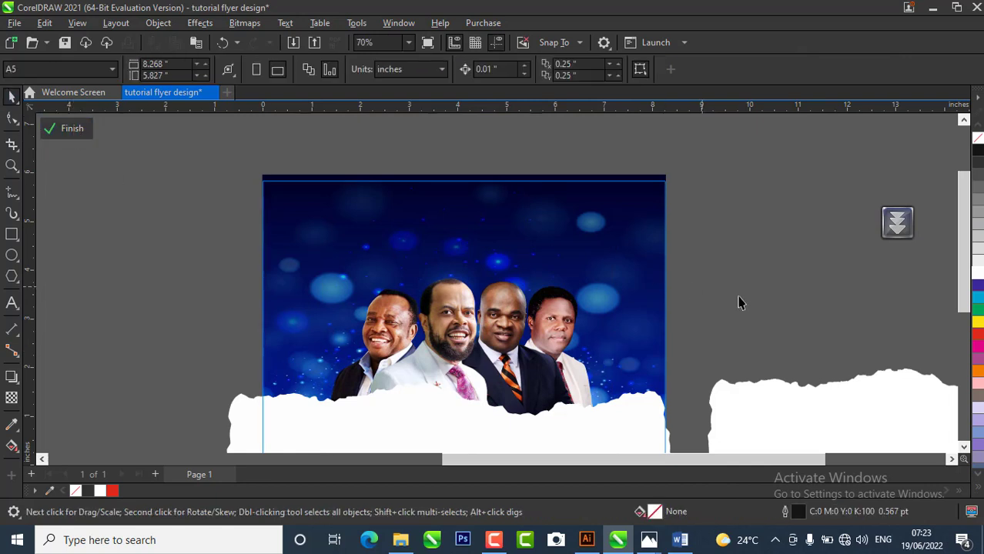
{"action": "left_click", "coordinate": [70, 129]}
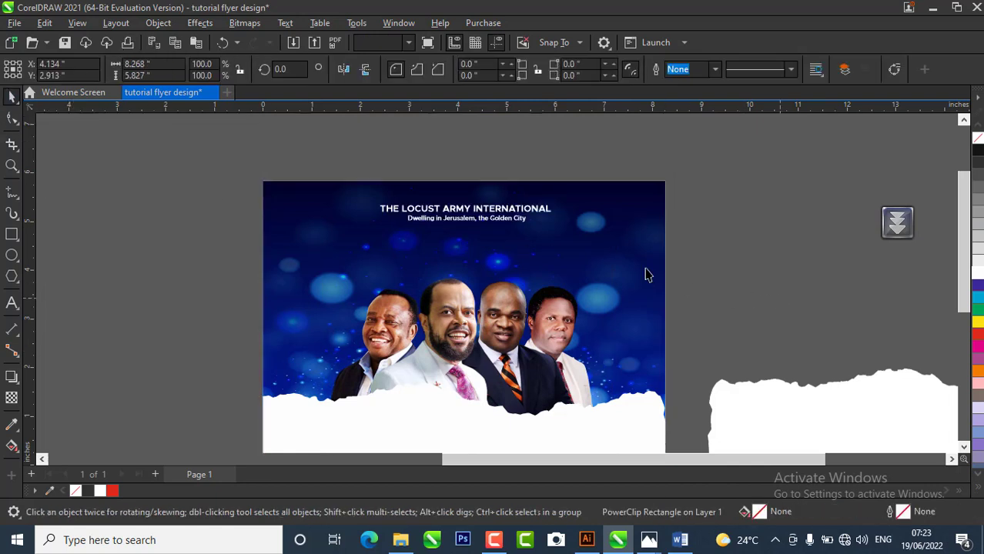
{"action": "key", "text": "Escape"}
{"action": "scroll", "coordinate": [422, 268], "scroll_direction": "down", "scroll_amount": 1}
{"action": "scroll", "coordinate": [422, 268], "scroll_direction": "up", "scroll_amount": 1}
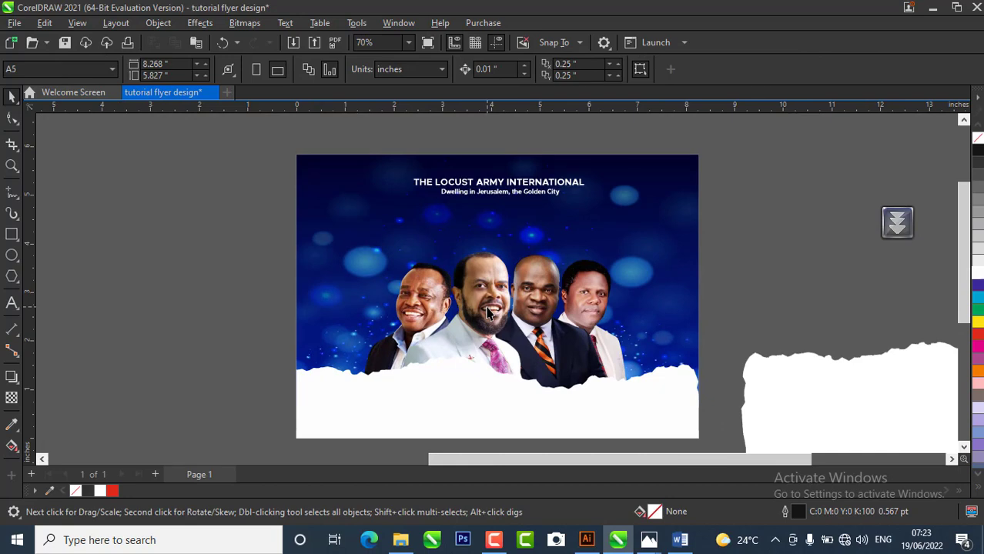
{"action": "scroll", "coordinate": [488, 312], "scroll_direction": "up", "scroll_amount": 1}
{"action": "scroll", "coordinate": [487, 312], "scroll_direction": "down", "scroll_amount": 2}
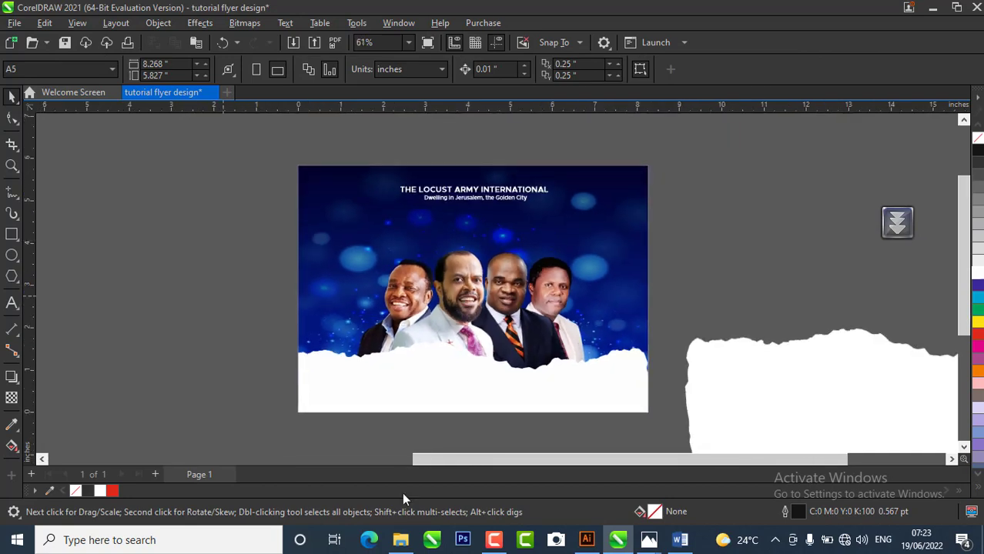
- Switch to File Explorer, open golden-knight-text-effect.zip from the "tutorial resouces" folder, and open its 899.eps file in Illustrator
{"action": "left_click", "coordinate": [397, 539]}
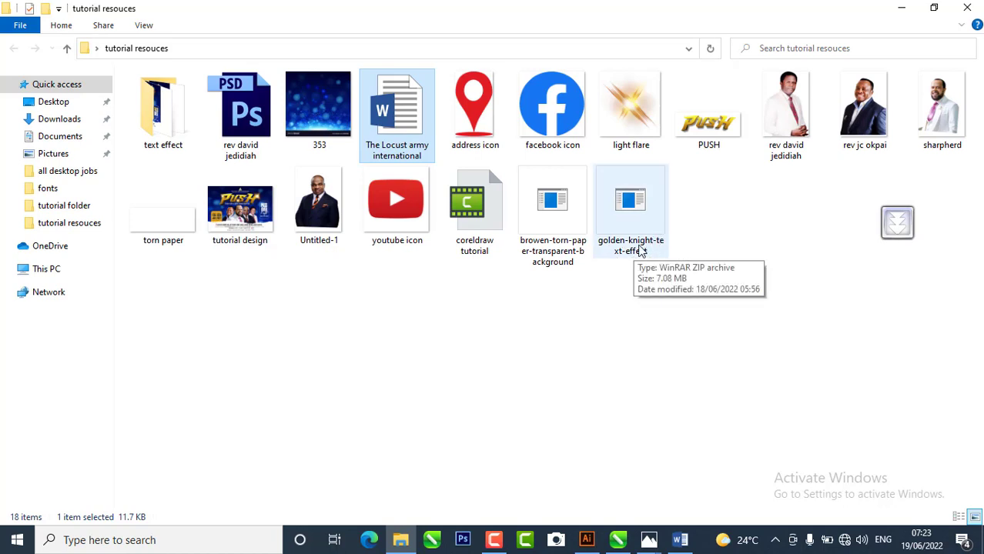
{"action": "double_click", "coordinate": [641, 252]}
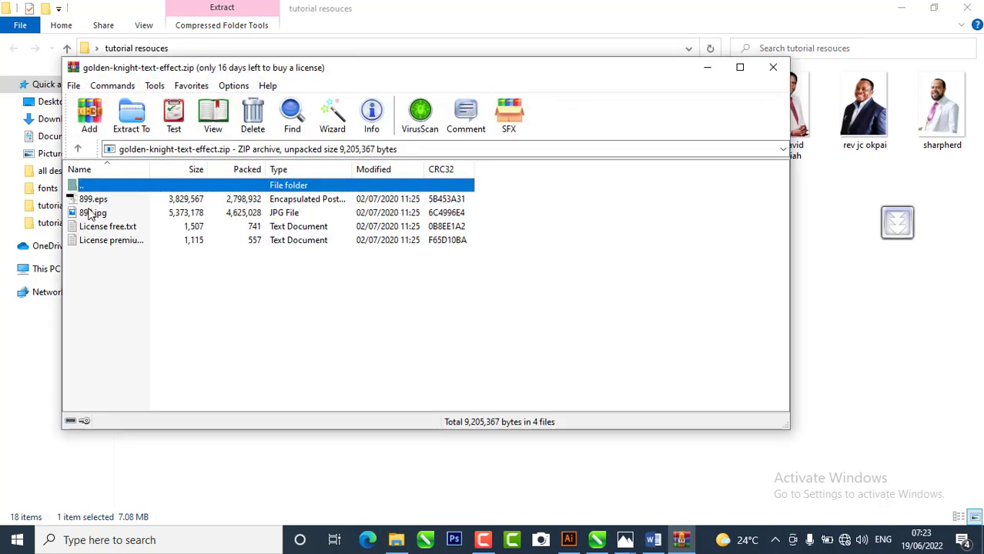
{"action": "double_click", "coordinate": [92, 199]}
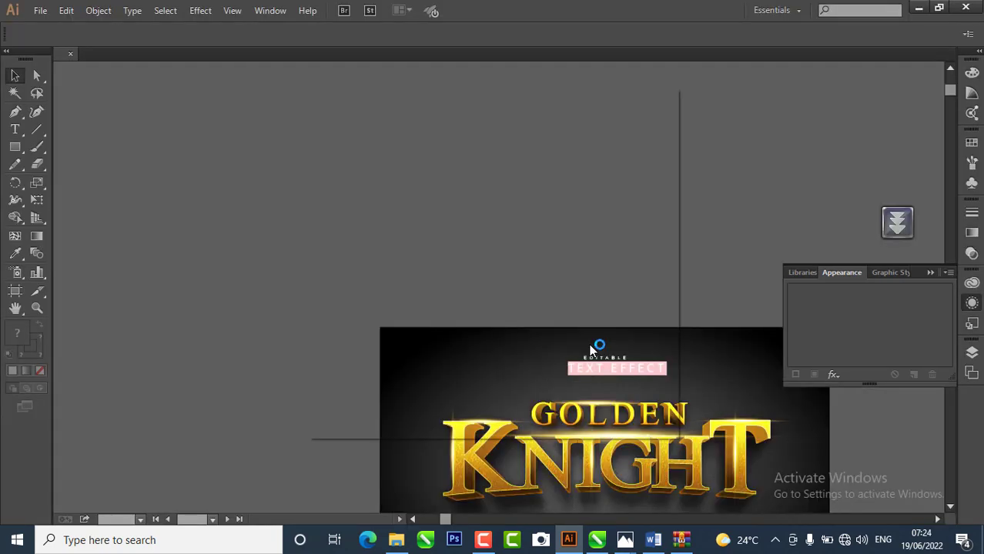
{"action": "left_click", "coordinate": [359, 346]}
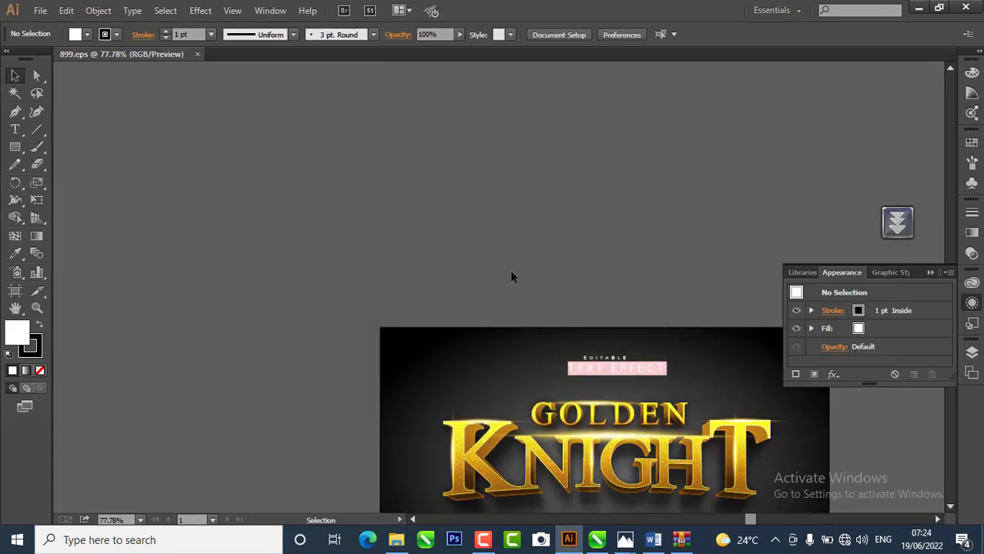
- Delete the texture rectangle and the dark gradient background rectangle behind the golden text effect
{"action": "scroll", "coordinate": [511, 272], "scroll_direction": "down", "scroll_amount": 7}
{"action": "scroll", "coordinate": [747, 389], "scroll_direction": "up", "scroll_amount": 2}
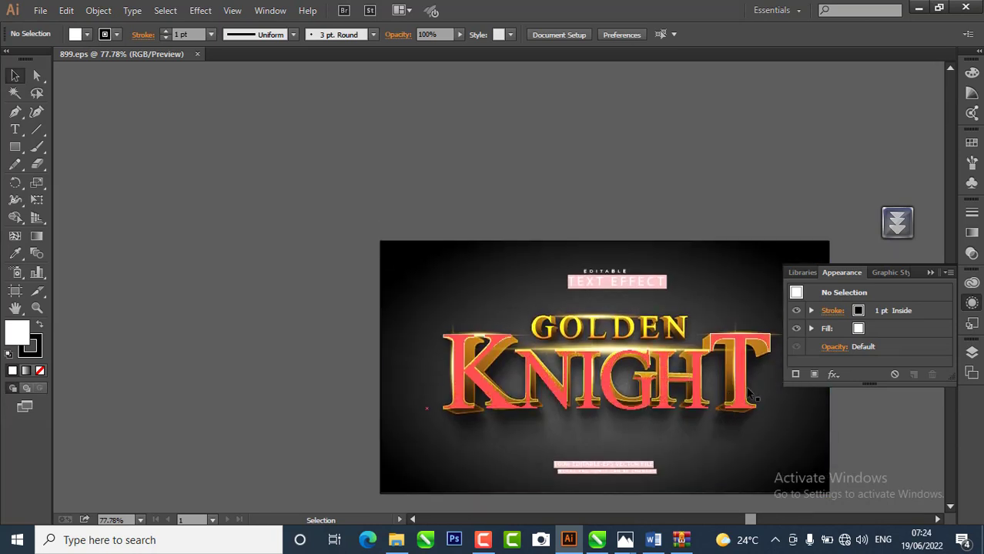
{"action": "scroll", "coordinate": [456, 270], "scroll_direction": "down", "scroll_amount": 1}
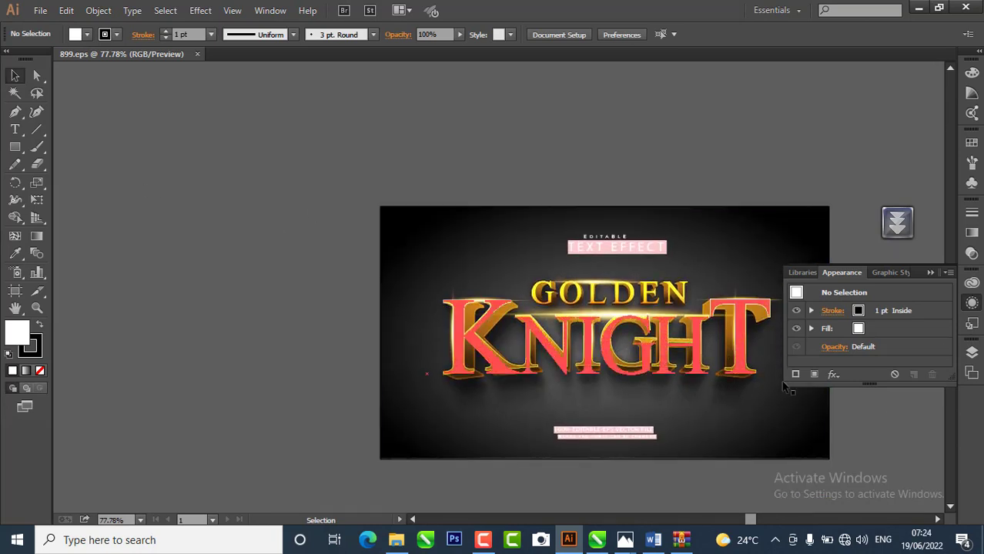
{"action": "left_click", "coordinate": [775, 233]}
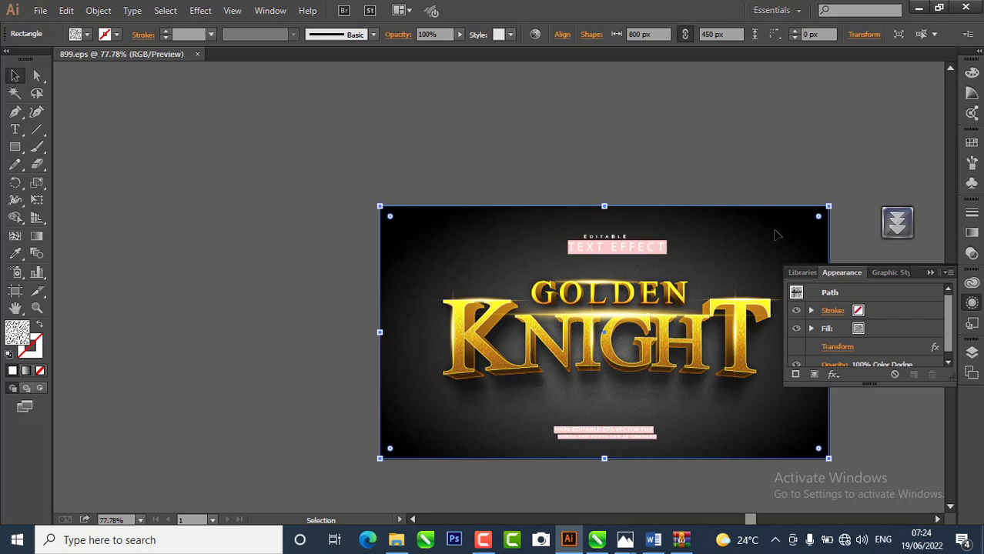
{"action": "key", "text": "Delete"}
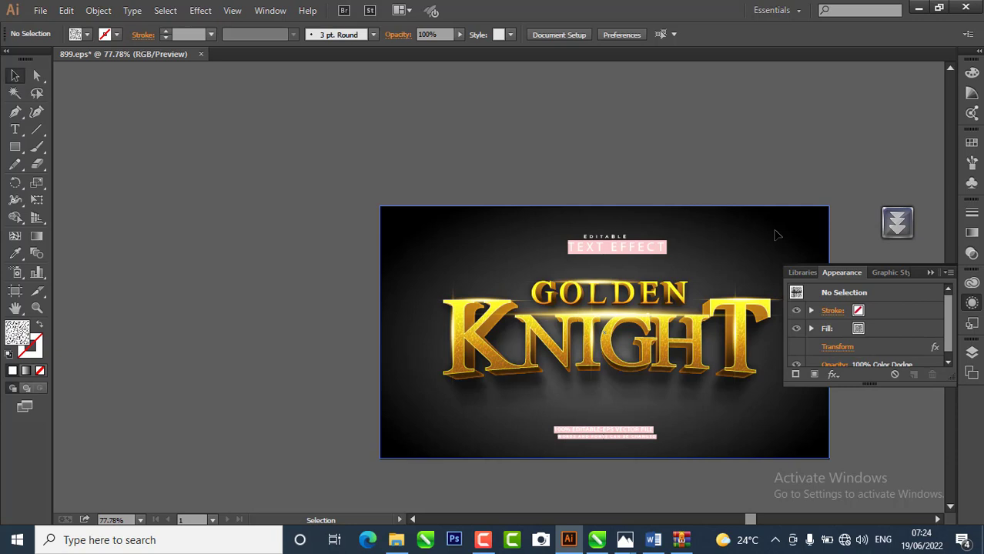
{"action": "left_click", "coordinate": [755, 221]}
{"action": "key", "text": "Delete"}
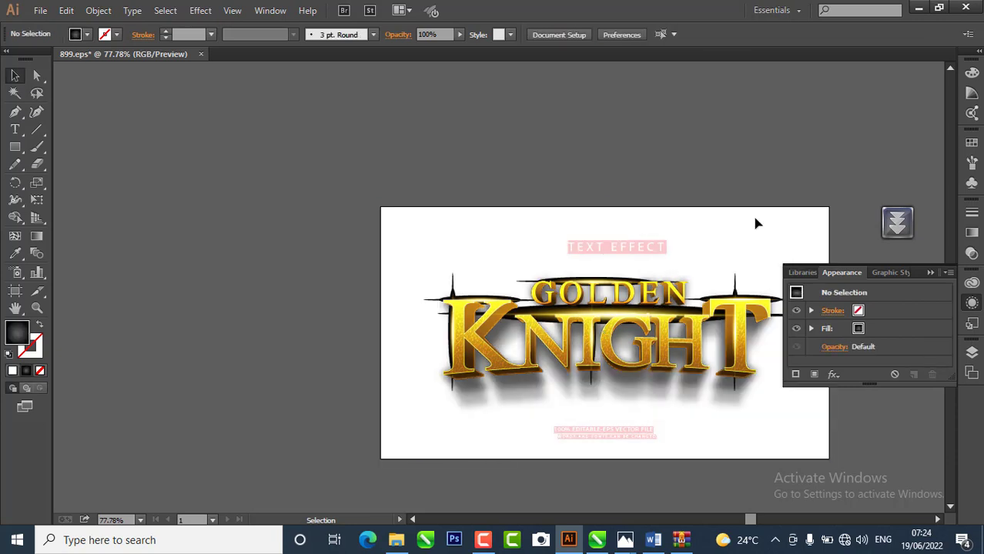
- Delete the small caption texts and the word "GOLDEN" from the template
{"action": "left_click", "coordinate": [583, 248]}
{"action": "key", "text": "Delete"}
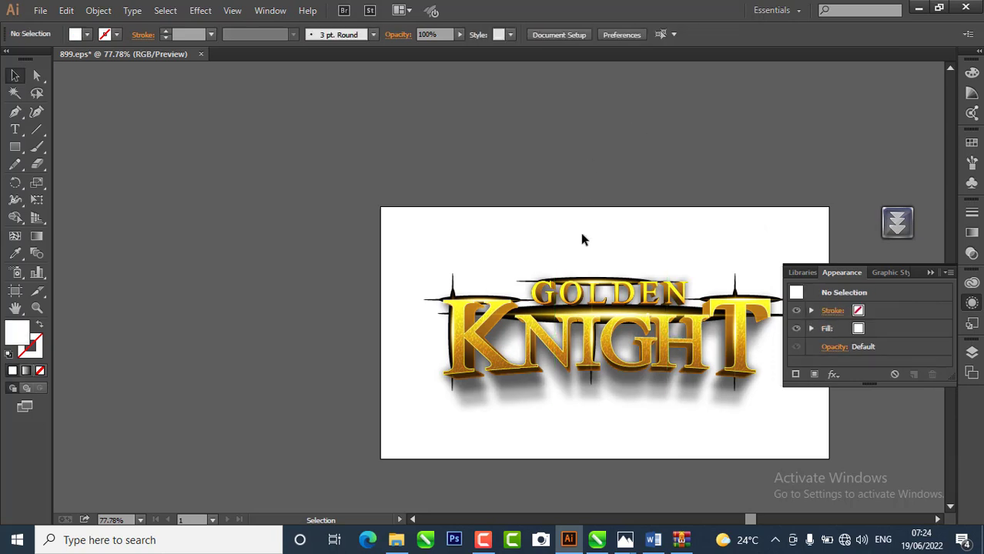
{"action": "left_click", "coordinate": [582, 279]}
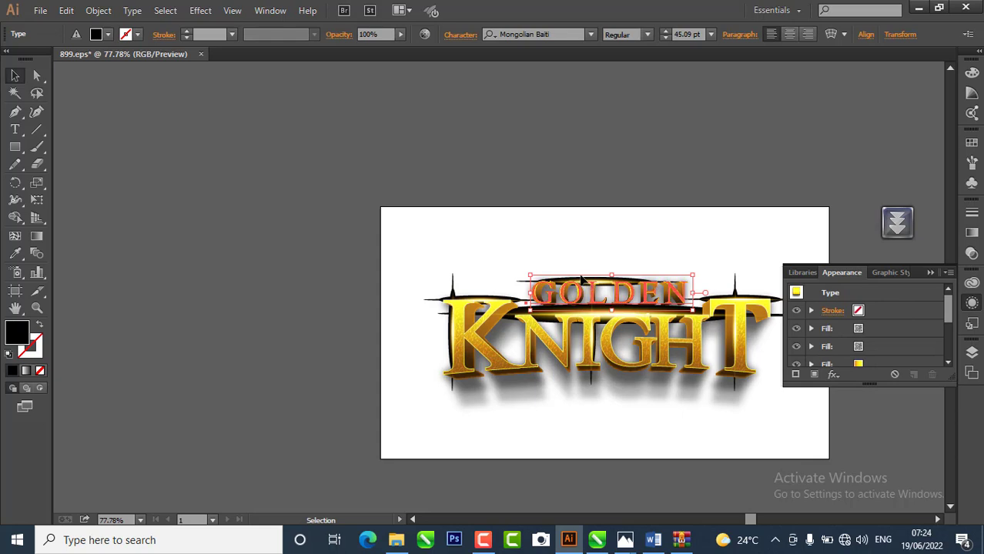
{"action": "key", "text": "Delete"}
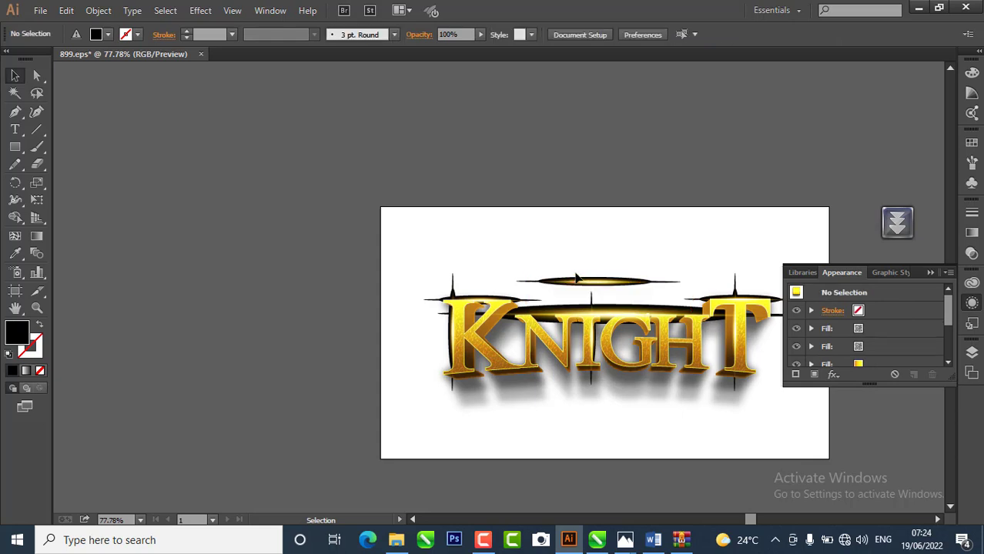
- Delete all the light flare groups above and around the "KNIGHT" lettering
{"action": "left_click", "coordinate": [566, 282]}
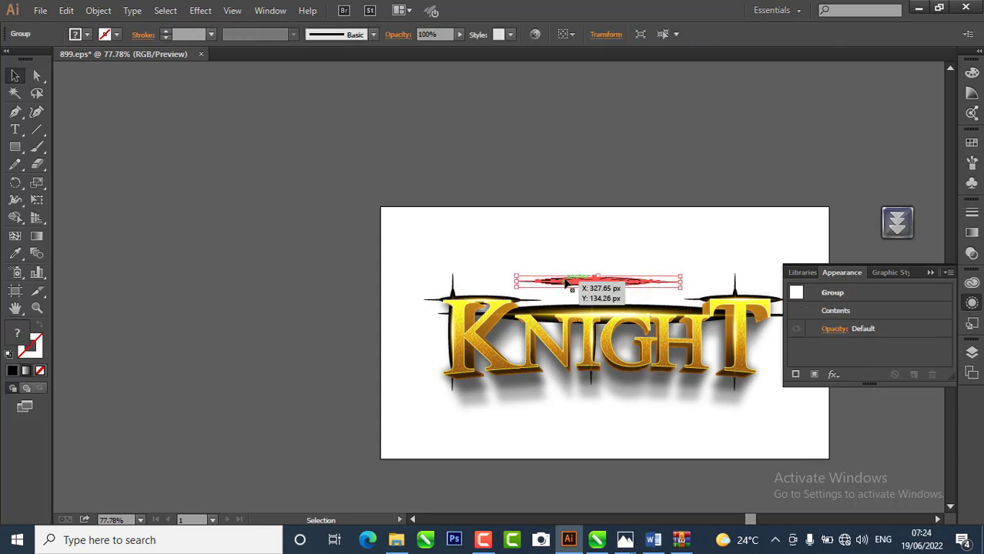
{"action": "key", "text": "Delete"}
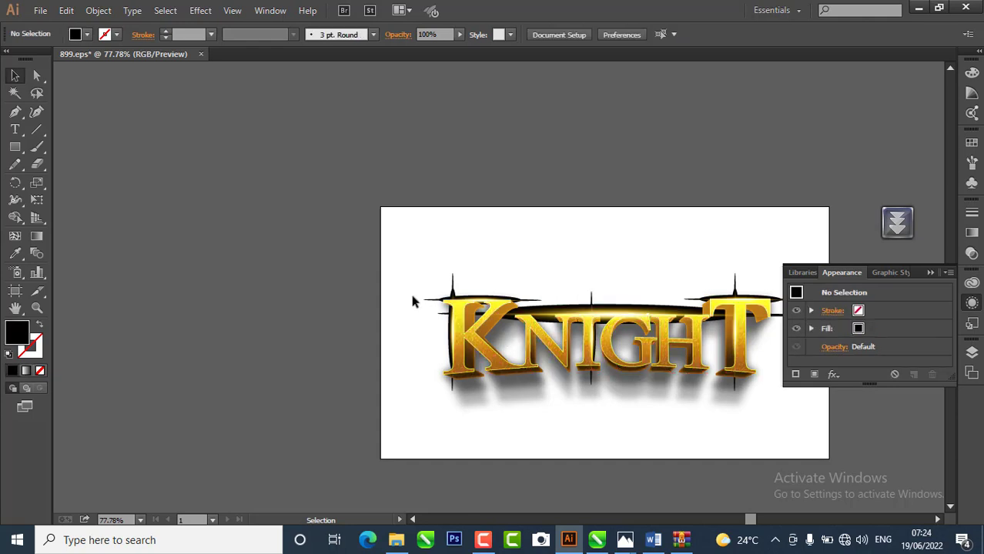
{"action": "left_click", "coordinate": [450, 280]}
{"action": "key", "text": "Delete"}
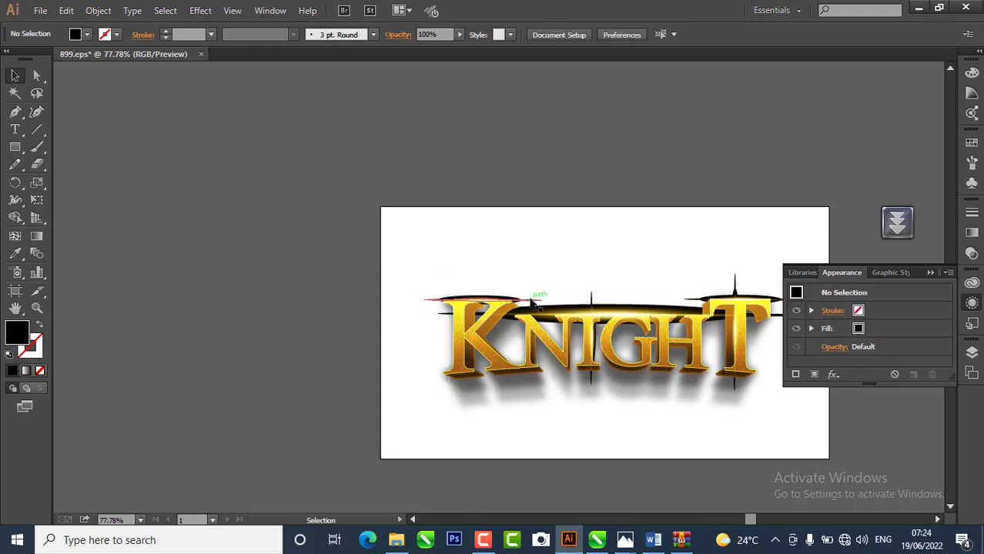
{"action": "left_click", "coordinate": [529, 300]}
{"action": "key", "text": "Delete"}
{"action": "left_click", "coordinate": [625, 310]}
{"action": "key", "text": "Delete"}
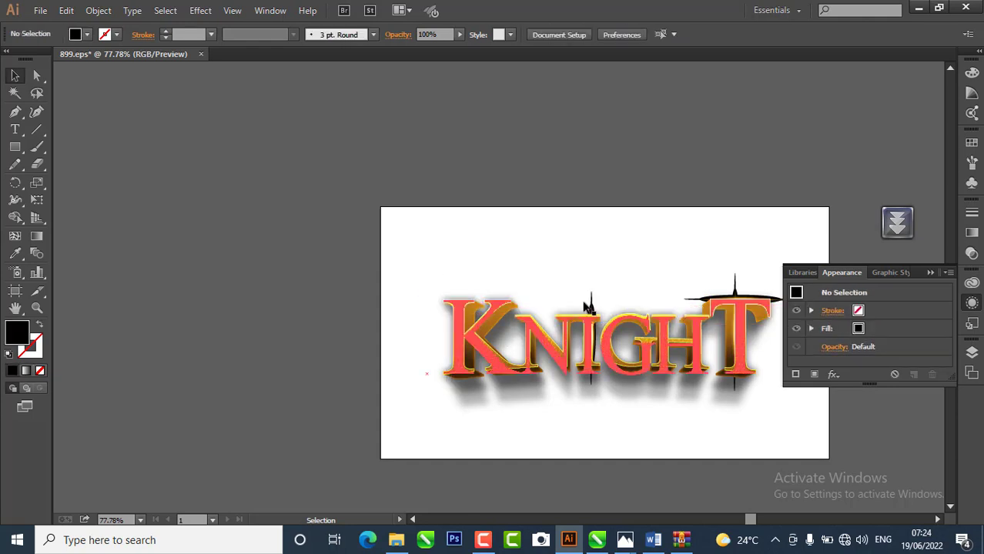
{"action": "left_click", "coordinate": [736, 288]}
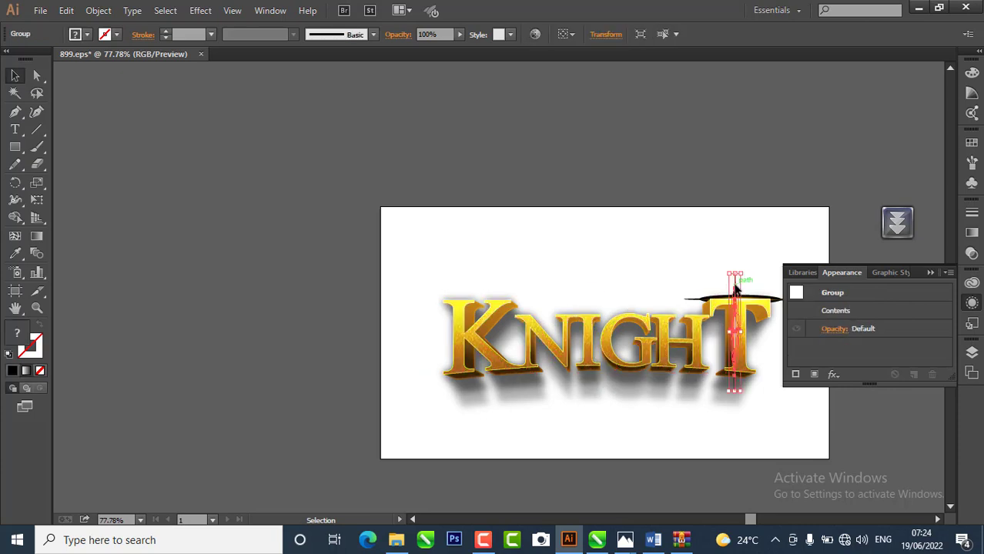
{"action": "key", "text": "Delete"}
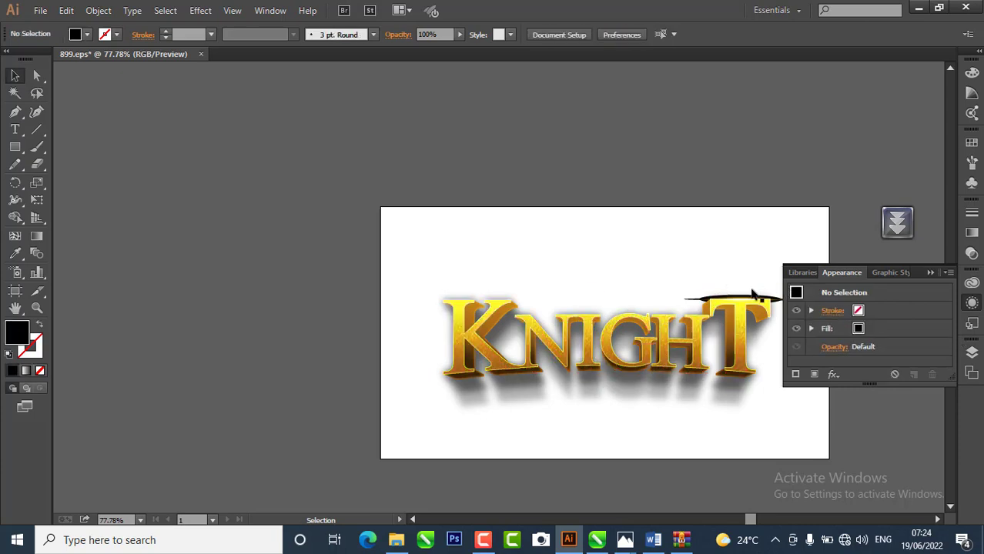
{"action": "left_click", "coordinate": [691, 303]}
{"action": "key", "text": "Delete"}
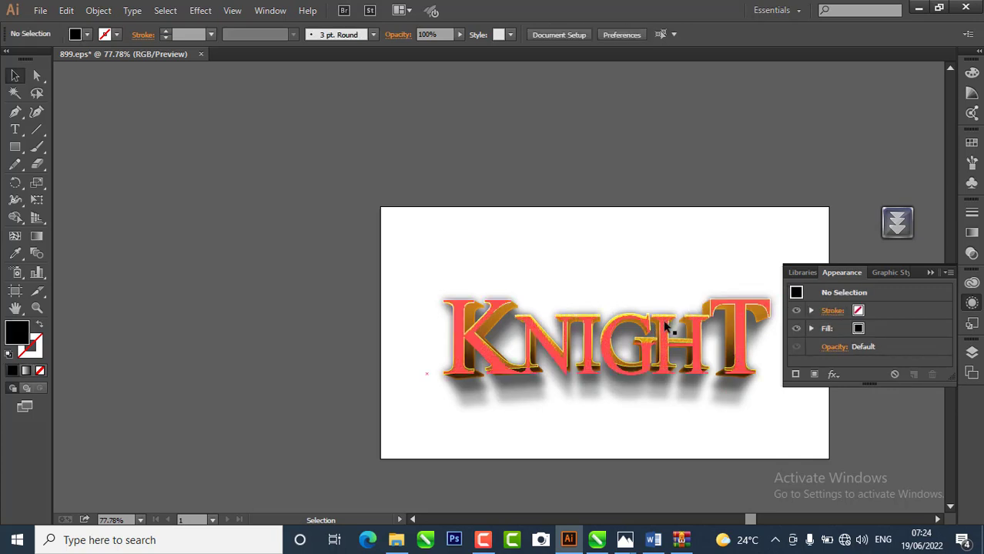
- Hide the lowest black fill in the "KNIGHT" text's appearance and move the text slightly up
{"action": "scroll", "coordinate": [516, 286], "scroll_direction": "down", "scroll_amount": 1}
{"action": "scroll", "coordinate": [724, 393], "scroll_direction": "up", "scroll_amount": 2}
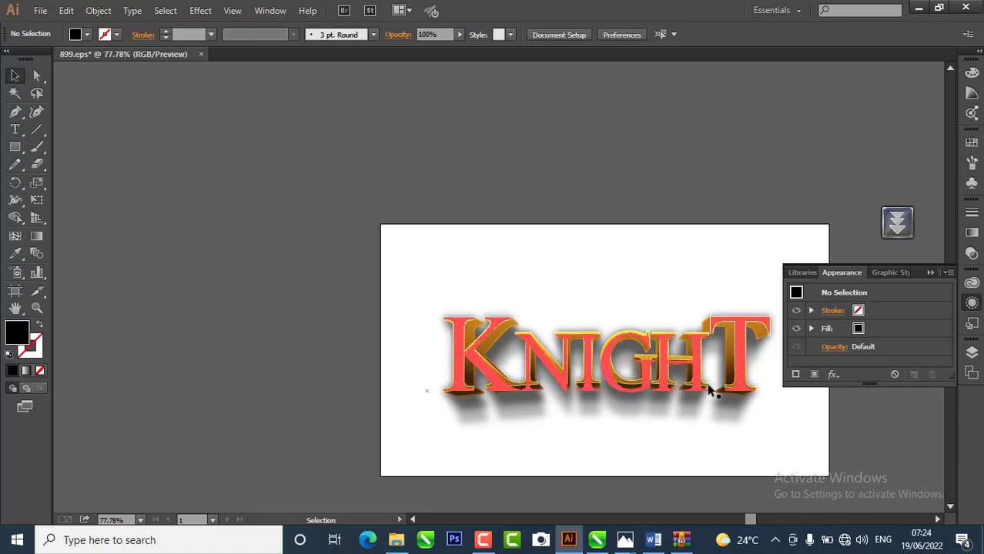
{"action": "scroll", "coordinate": [670, 385], "scroll_direction": "down", "scroll_amount": 2}
{"action": "left_click", "coordinate": [628, 385]}
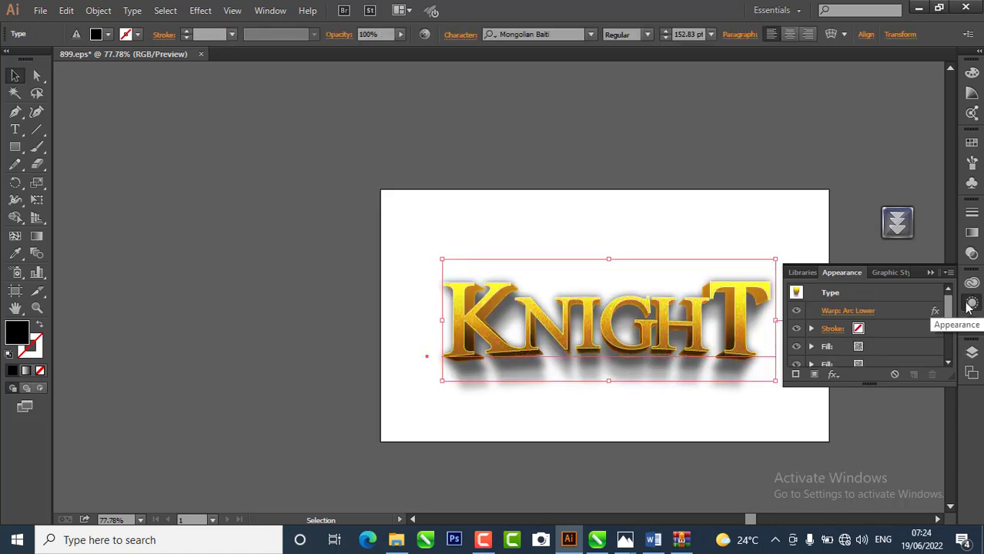
{"action": "scroll", "coordinate": [847, 337], "scroll_direction": "down", "scroll_amount": 3}
{"action": "scroll", "coordinate": [846, 337], "scroll_direction": "down", "scroll_amount": 1}
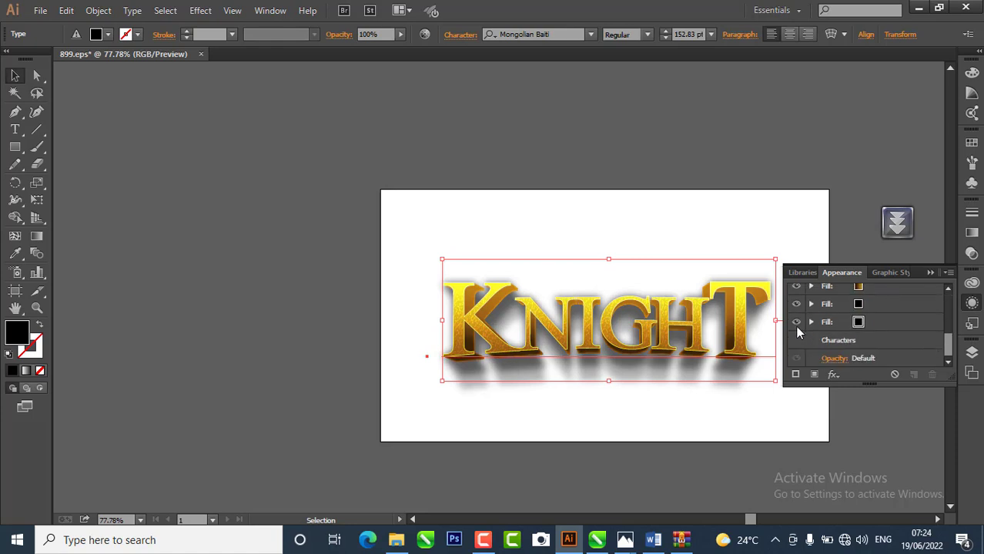
{"action": "left_click", "coordinate": [797, 324]}
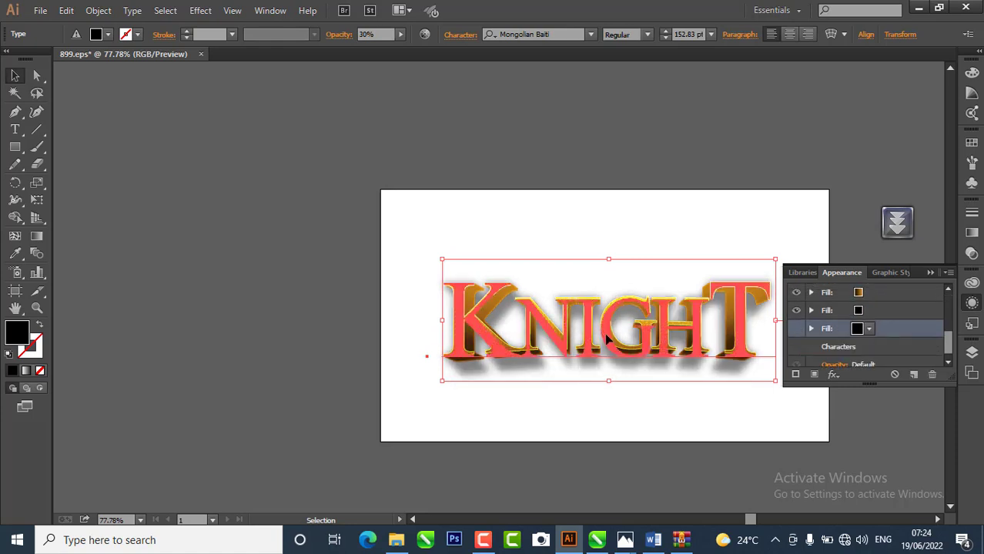
{"action": "left_click_drag", "start_coordinate": [616, 337], "coordinate": [614, 329]}
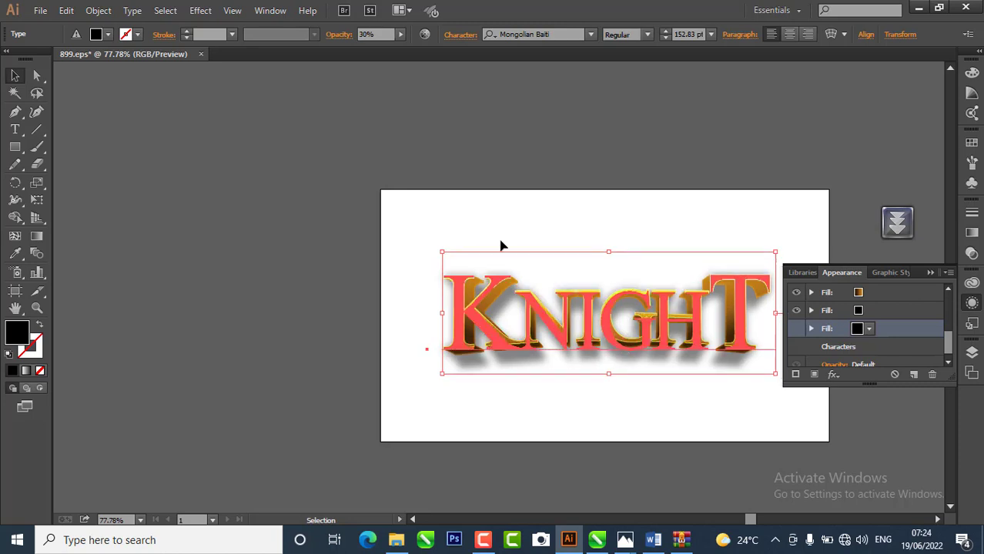
- Change the "KNIGHT" text's font to SpeedBeast FREE
{"action": "left_click", "coordinate": [523, 34]}
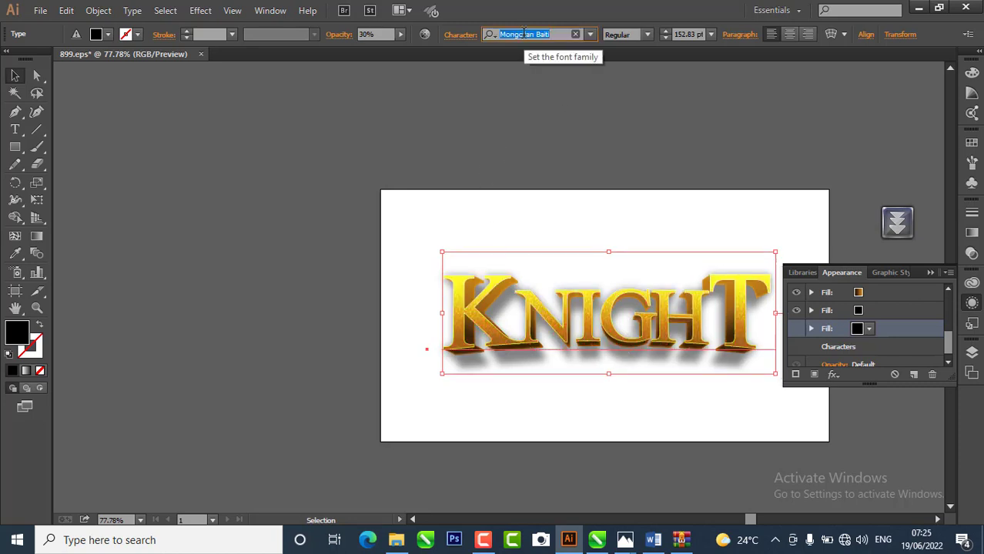
{"action": "type", "text": "spe"}
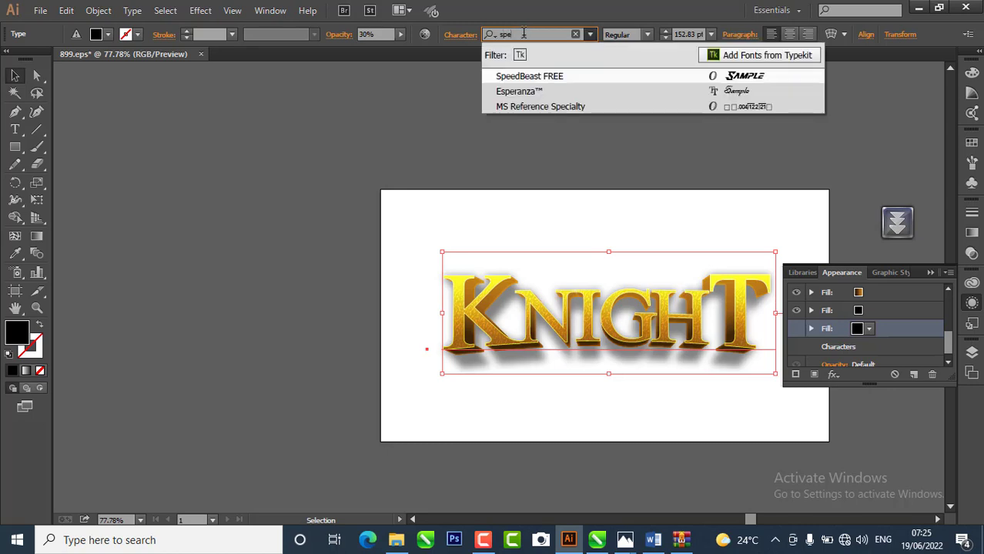
{"action": "left_click", "coordinate": [563, 82]}
- Replace the letters of "KNIGHT" so the golden text reads "PUSH", keeping the first and last letters large
{"action": "left_click_drag", "start_coordinate": [669, 315], "coordinate": [442, 310]}
{"action": "left_click", "coordinate": [14, 130]}
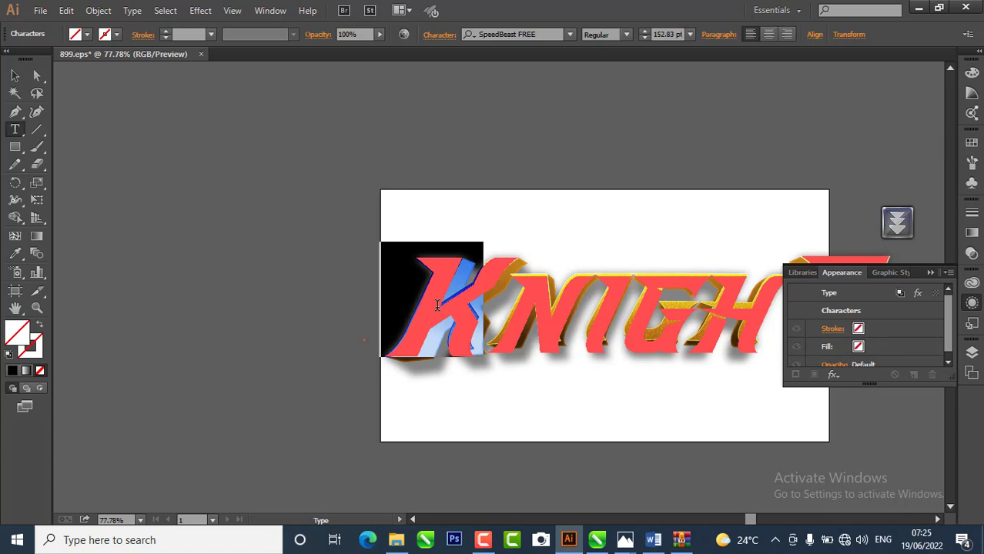
{"action": "type", "text": "P"}
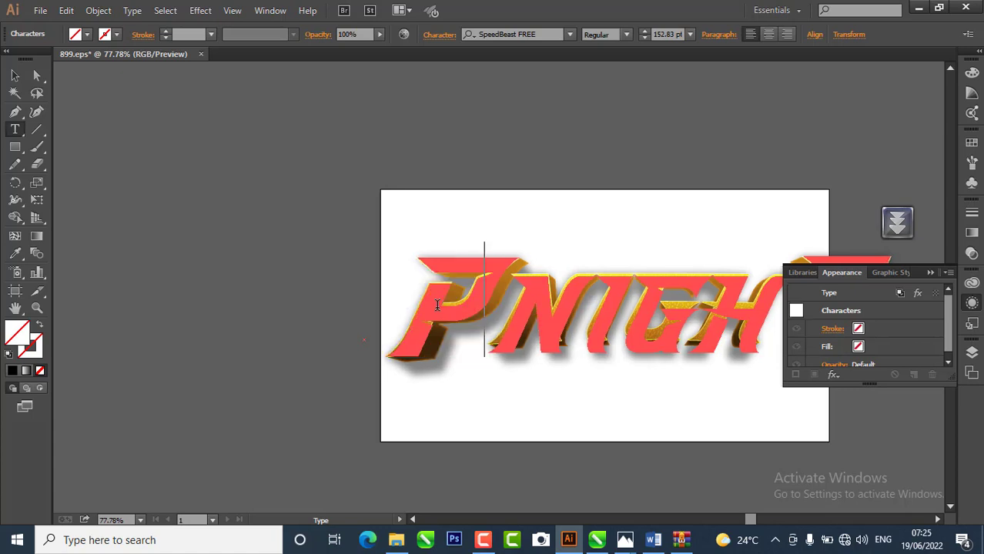
{"action": "left_click", "coordinate": [582, 320]}
{"action": "key", "text": "Delete"}
{"action": "key", "text": "Delete"}
{"action": "key", "text": "Delete"}
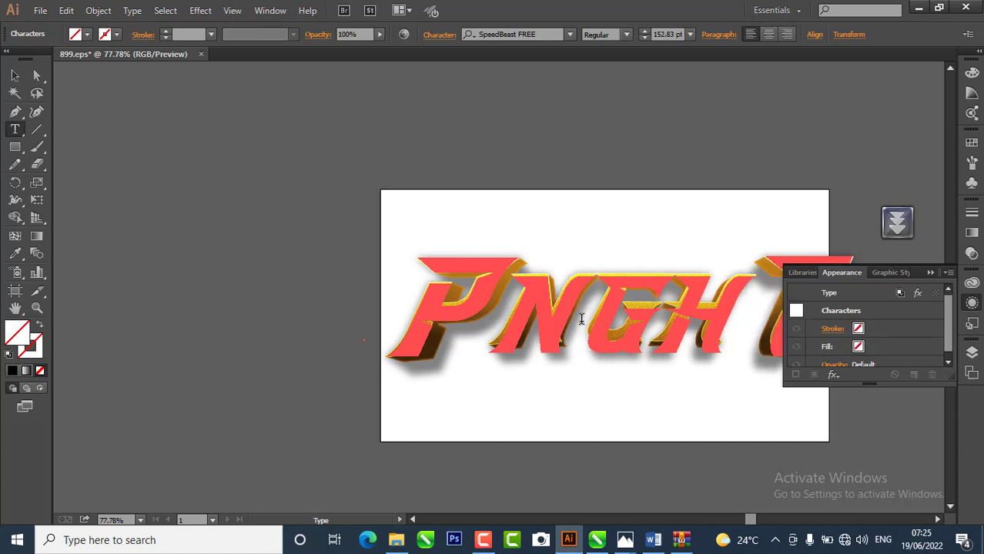
{"action": "key", "text": "BackSpace"}
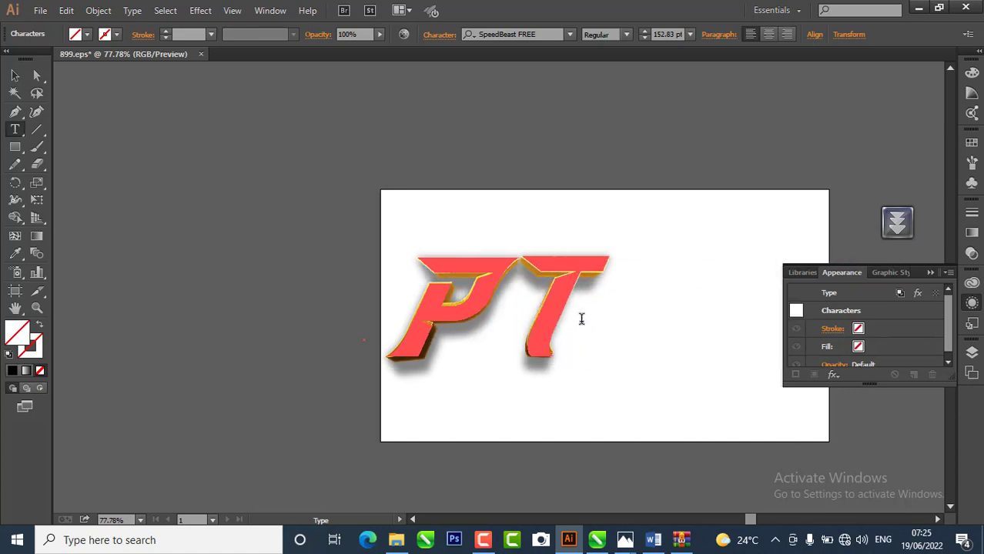
{"action": "type", "text": "US"}
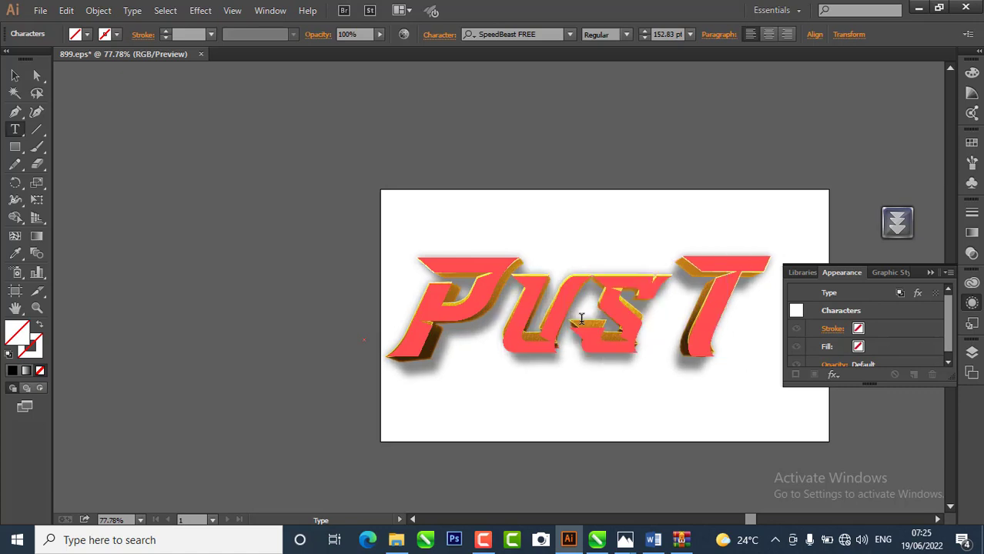
{"action": "left_click", "coordinate": [715, 265]}
{"action": "key", "text": "Left"}
{"action": "key", "text": "Delete"}
{"action": "type", "text": "H"}
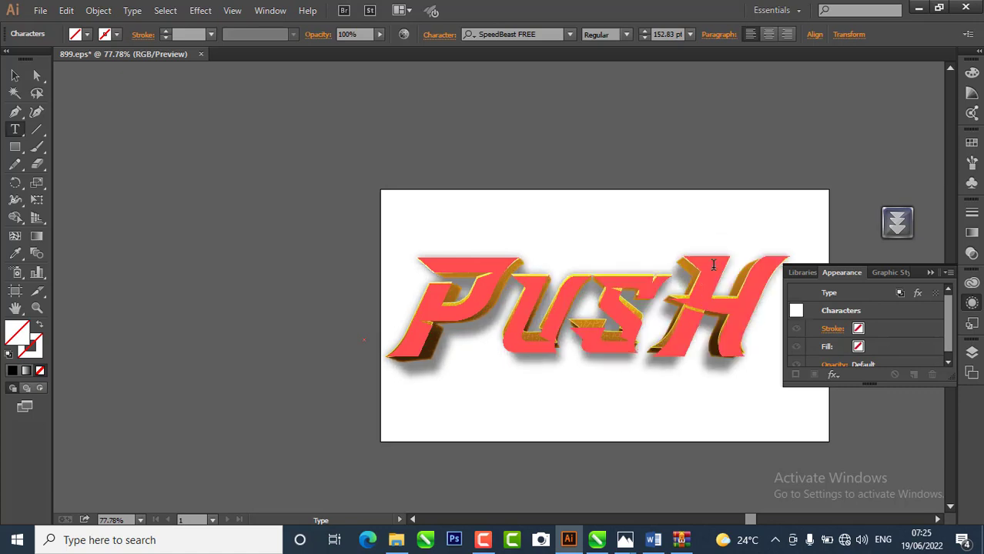
- Set the "PUSH" text's tracking to -75 and move it slightly right on the artboard
{"action": "left_click", "coordinate": [16, 75]}
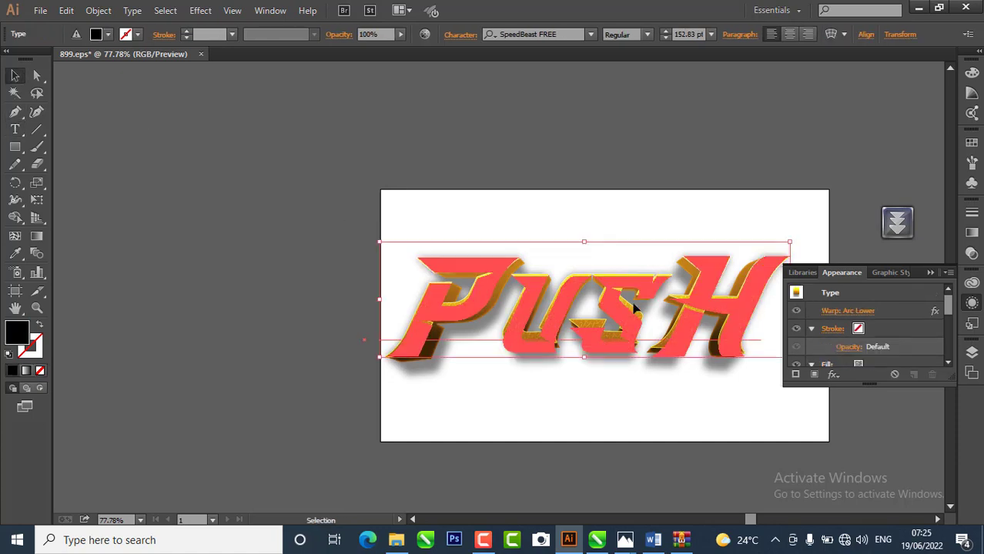
{"action": "left_click", "coordinate": [462, 38]}
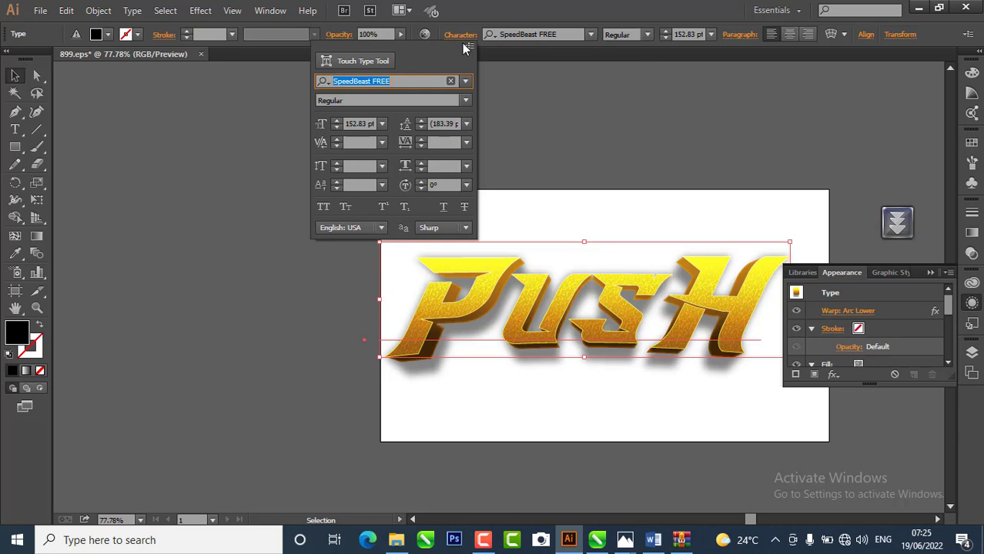
{"action": "left_click", "coordinate": [468, 142]}
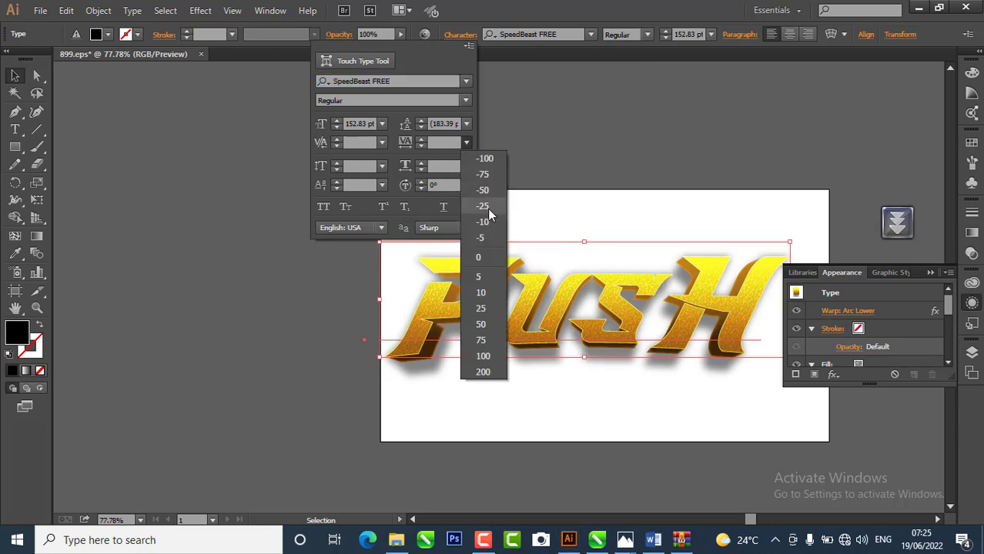
{"action": "left_click", "coordinate": [486, 207]}
{"action": "left_click", "coordinate": [468, 143]}
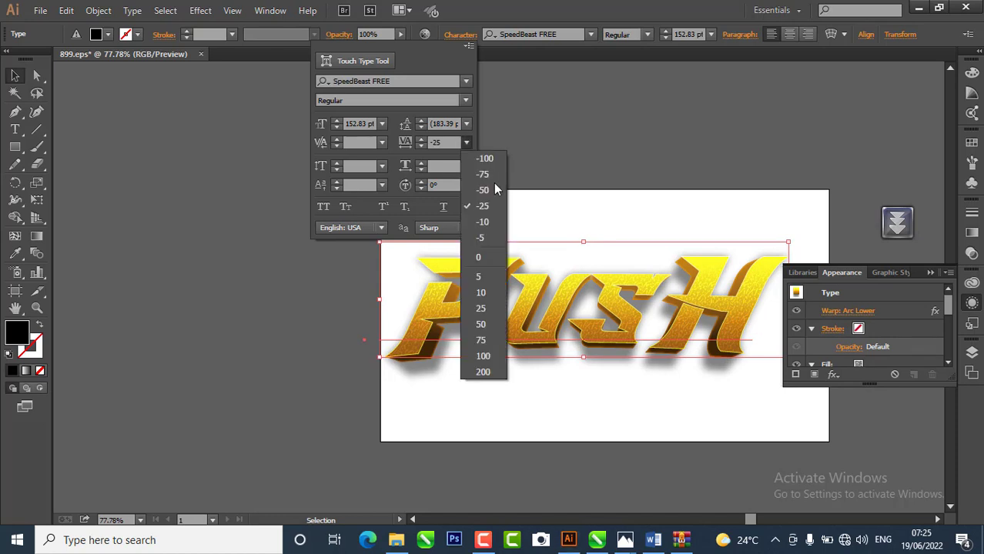
{"action": "left_click", "coordinate": [489, 174]}
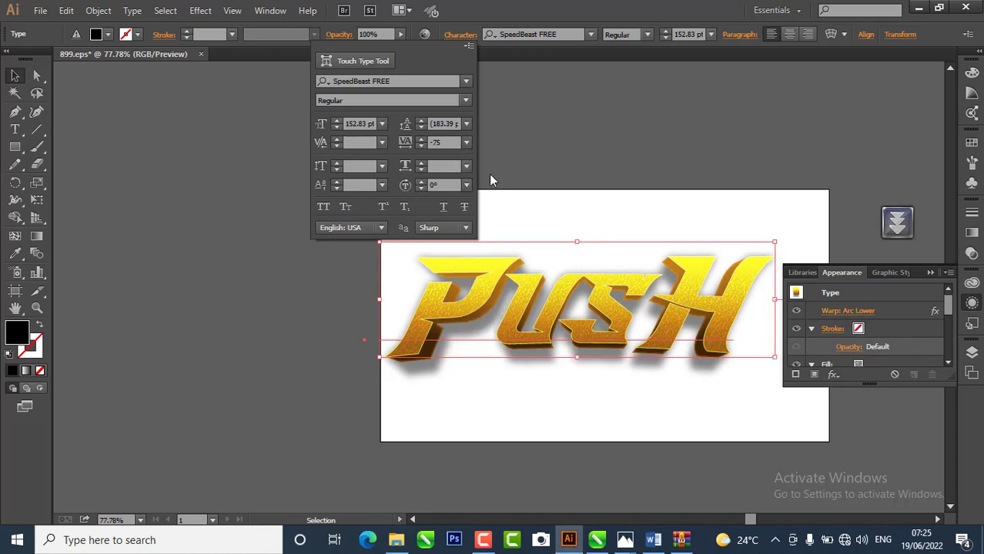
{"action": "left_click_drag", "start_coordinate": [577, 332], "coordinate": [589, 336]}
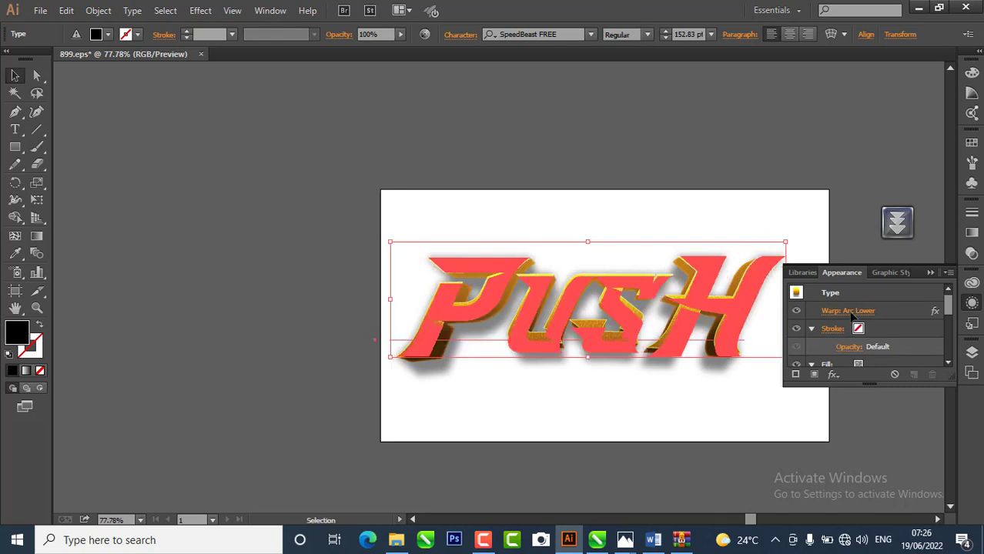
- Apply a horizontal Arc envelope warp with an 18% bend to the golden "PUSH" text
{"action": "left_click", "coordinate": [845, 37]}
{"action": "left_click", "coordinate": [845, 36]}
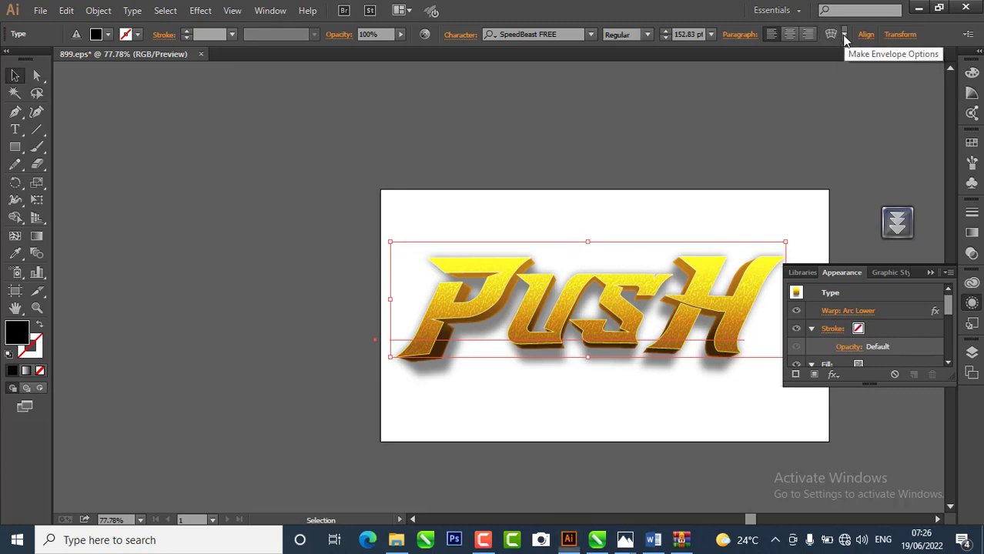
{"action": "left_click", "coordinate": [836, 37]}
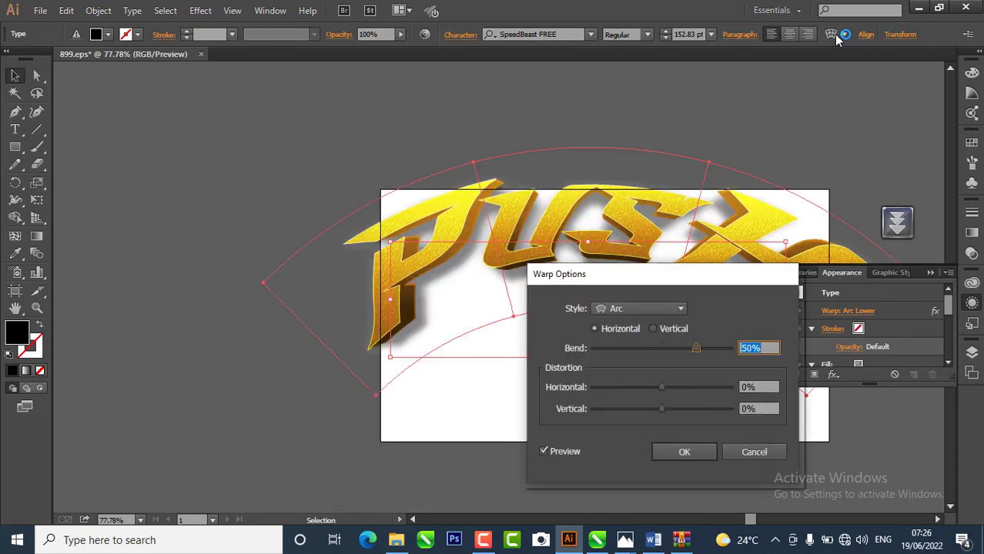
{"action": "left_click_drag", "start_coordinate": [727, 282], "coordinate": [289, 143]}
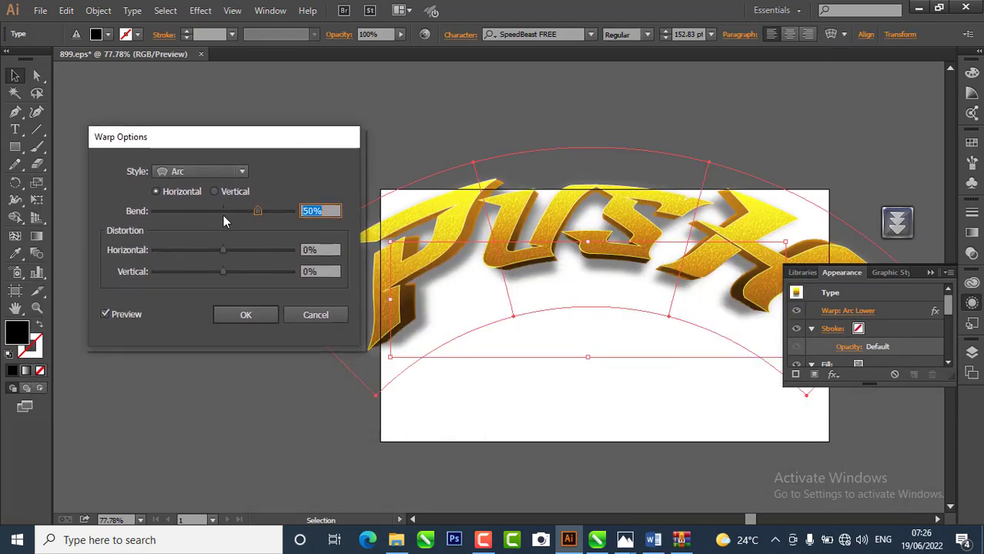
{"action": "left_click_drag", "start_coordinate": [247, 212], "coordinate": [236, 213]}
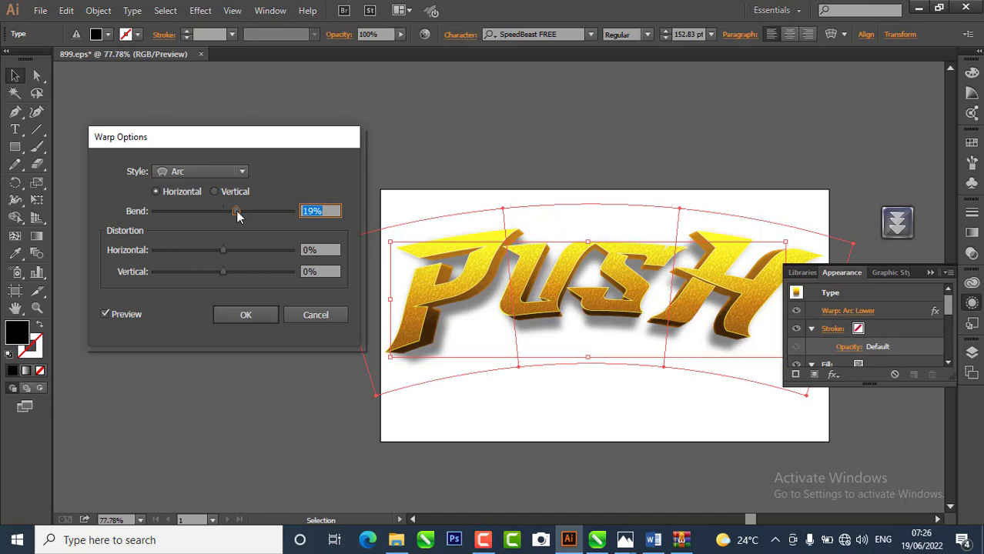
{"action": "left_click", "coordinate": [236, 213]}
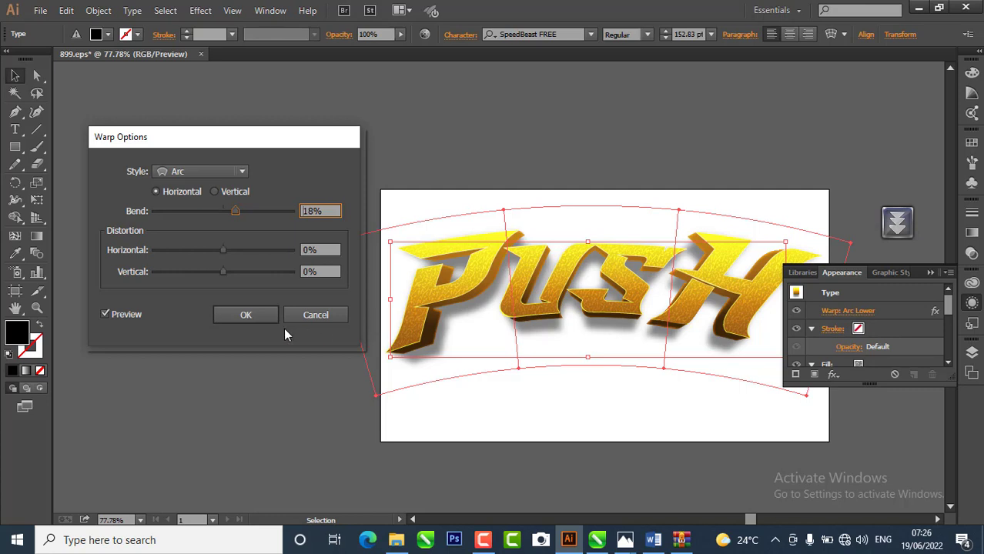
{"action": "left_click", "coordinate": [246, 315]}
{"action": "left_click", "coordinate": [350, 138]}
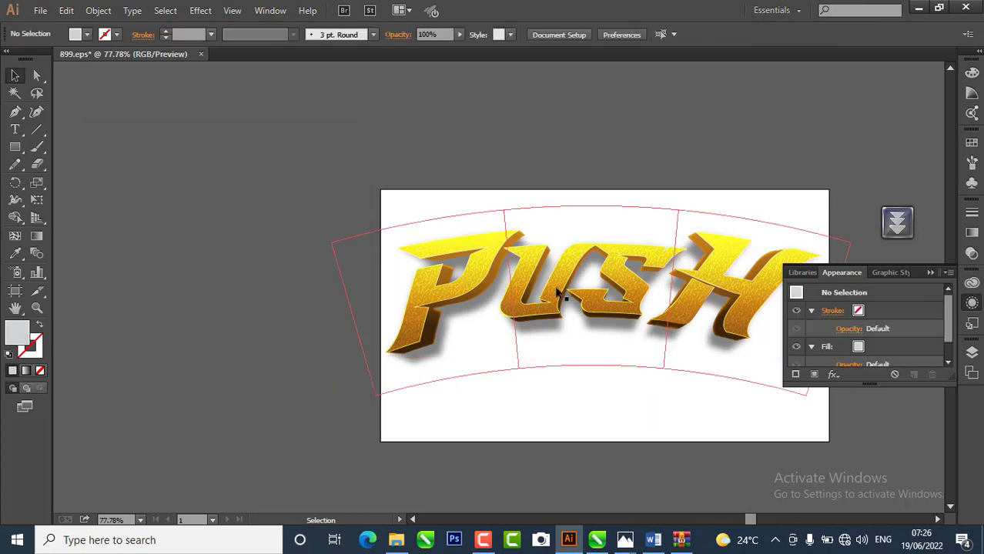
{"action": "left_click", "coordinate": [548, 285]}
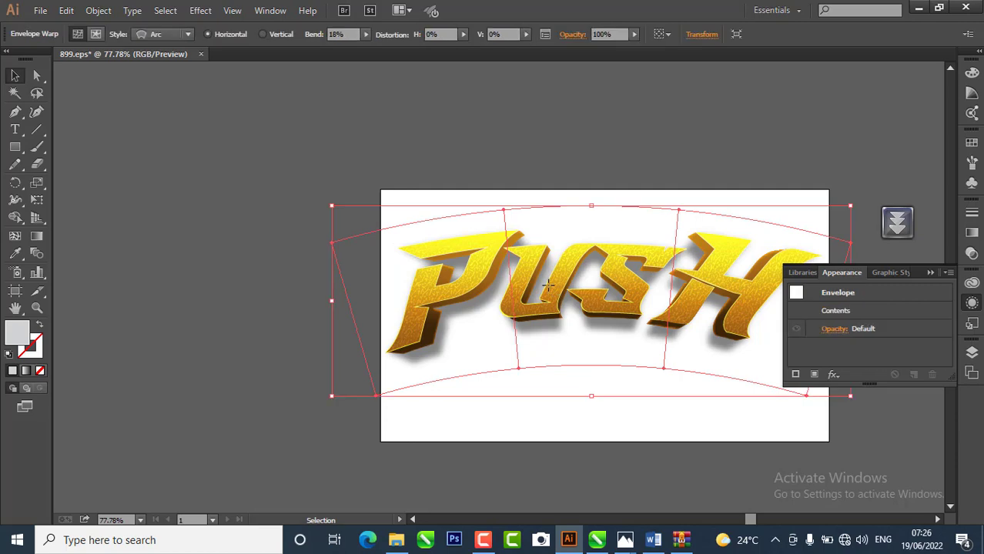
{"action": "left_click", "coordinate": [42, 11]}
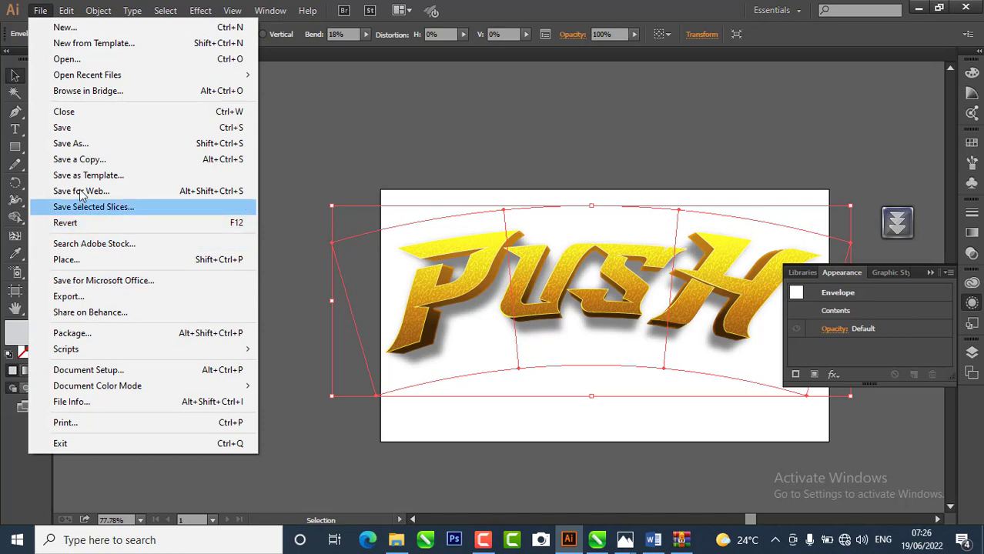
{"action": "left_click", "coordinate": [71, 144]}
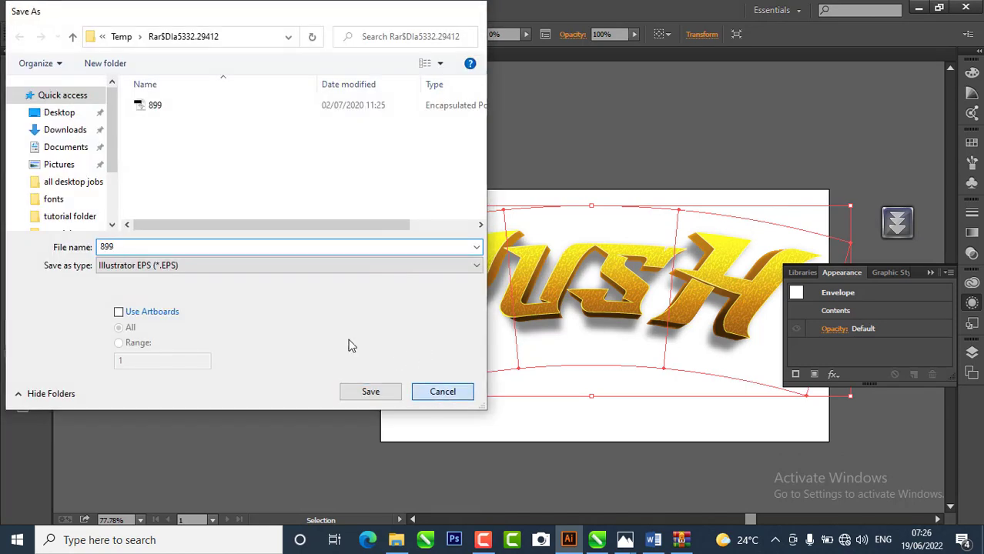
{"action": "key", "text": "Escape"}
- Set up an export of the artwork in PNG format to the "tutorial resouces" folder on the Desktop
{"action": "left_click", "coordinate": [40, 10]}
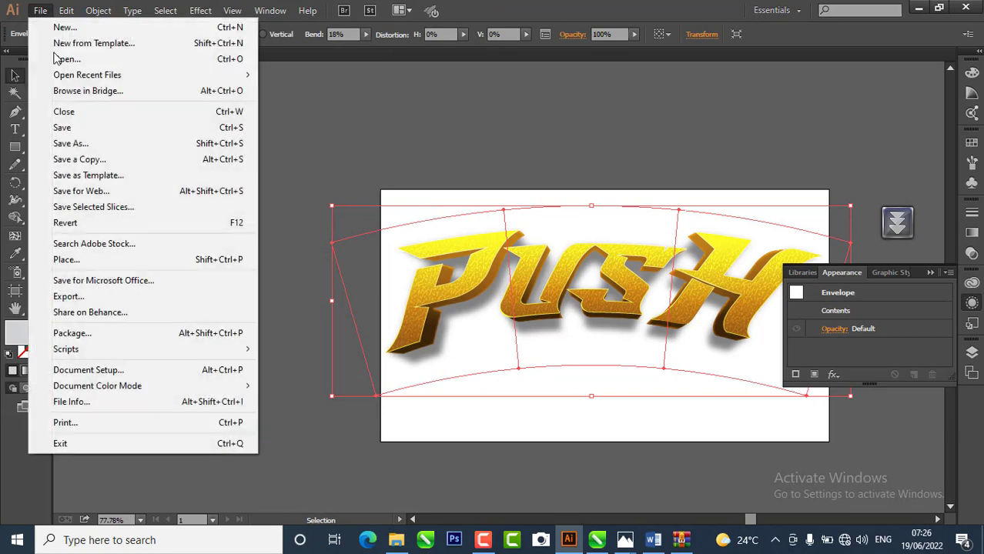
{"action": "left_click", "coordinate": [69, 297]}
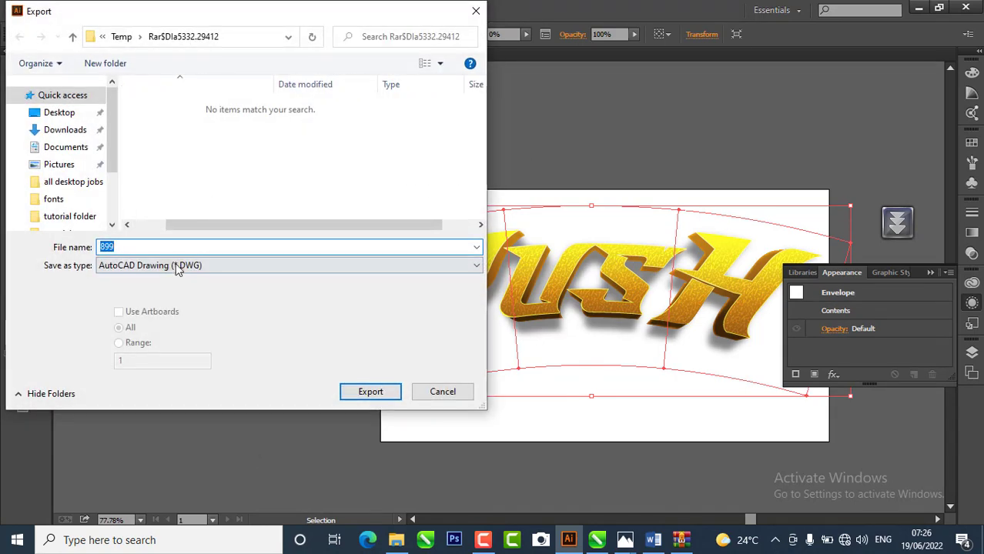
{"action": "left_click", "coordinate": [104, 113]}
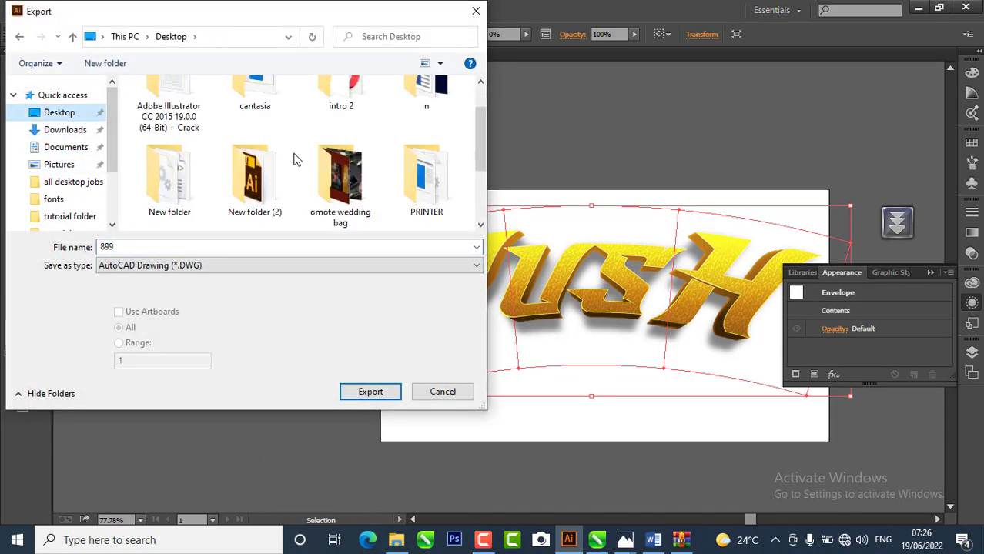
{"action": "scroll", "coordinate": [293, 160], "scroll_direction": "down", "scroll_amount": 2}
{"action": "double_click", "coordinate": [264, 224]}
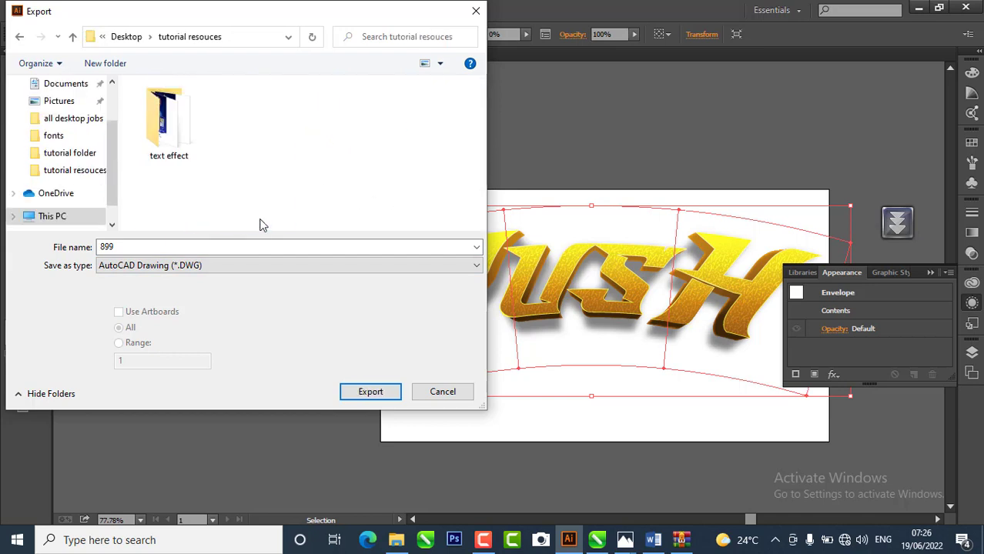
{"action": "double_click", "coordinate": [154, 247]}
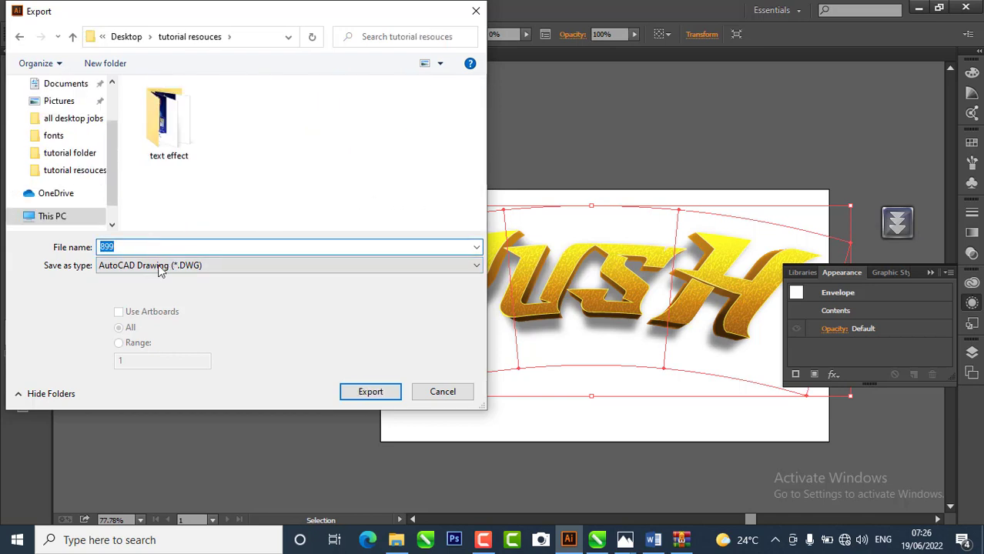
{"action": "left_click", "coordinate": [160, 265]}
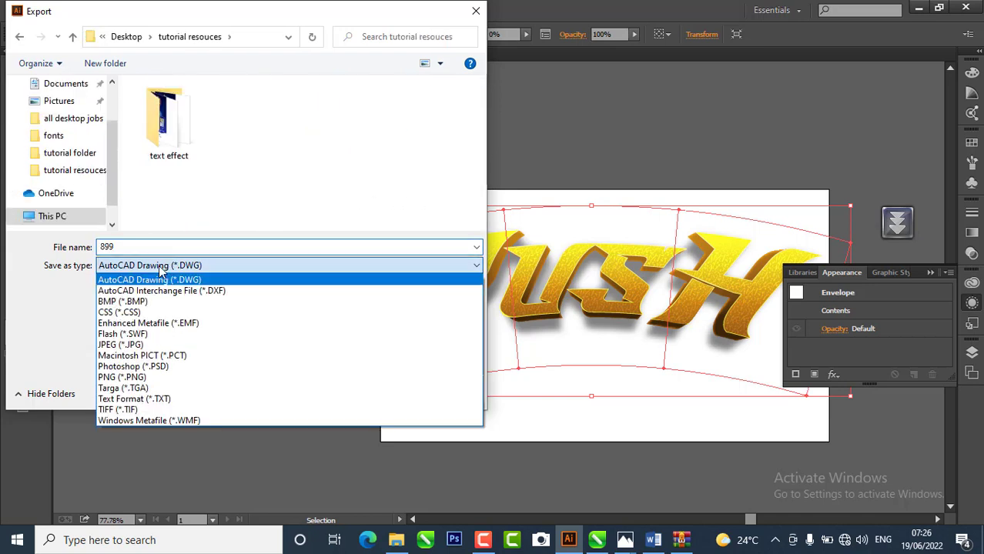
{"action": "left_click", "coordinate": [131, 378]}
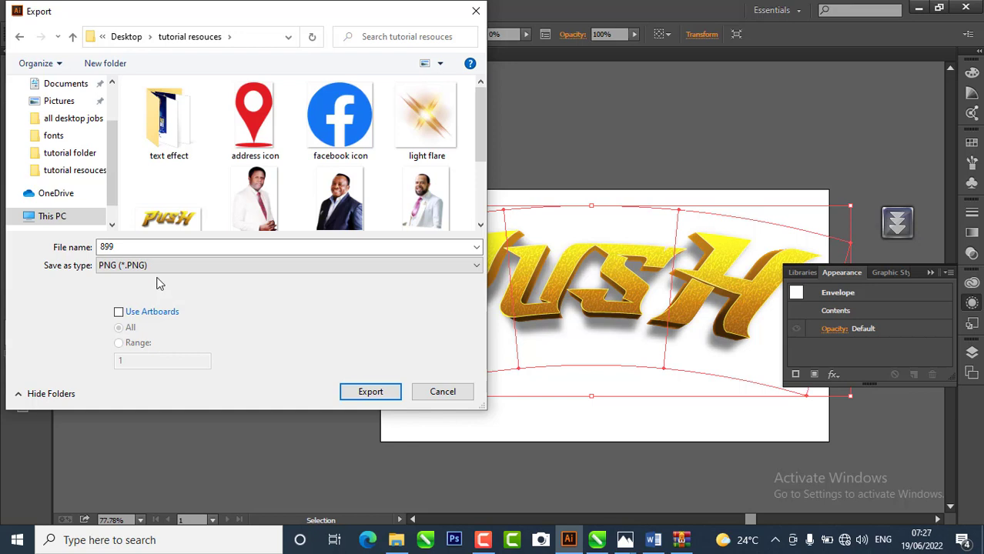
- Name the export PUSH.png, replace the existing file, and export at High (300 ppi) with a transparent background
{"action": "double_click", "coordinate": [129, 248]}
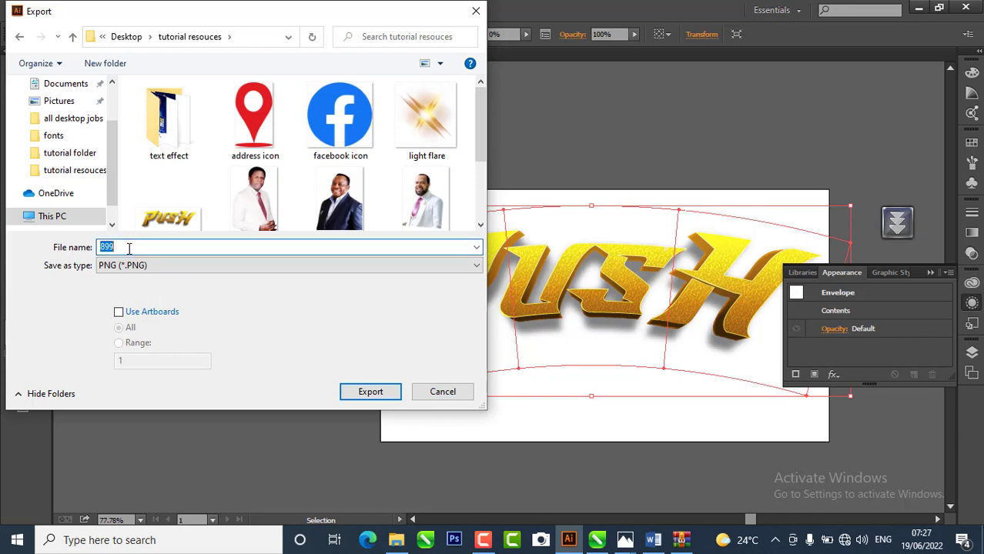
{"action": "type", "text": "P"}
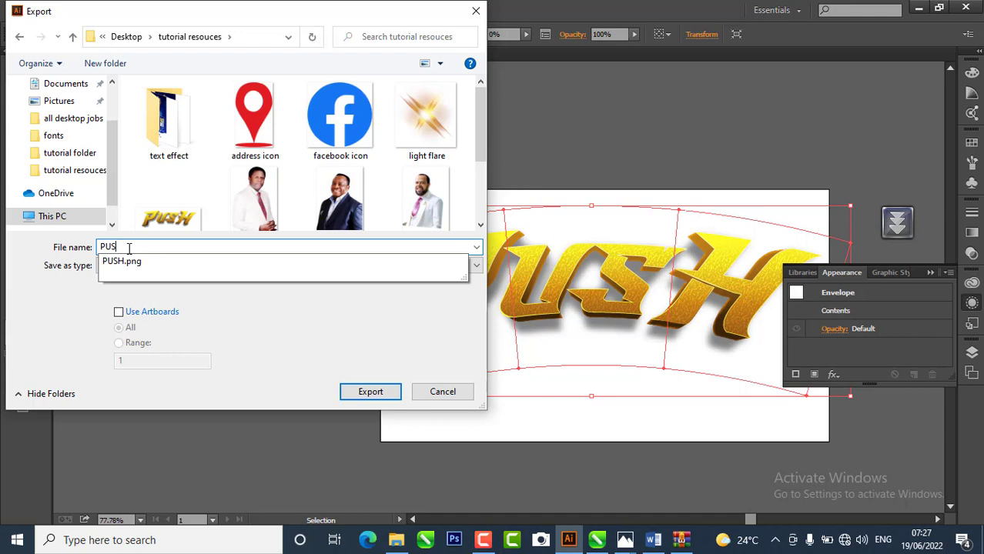
{"action": "type", "text": "US"}
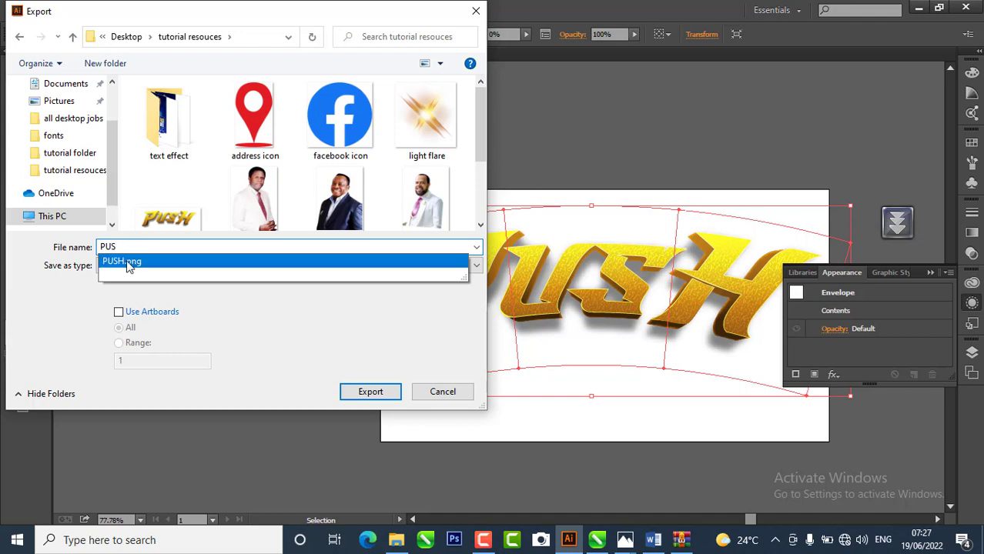
{"action": "key", "text": "Return"}
{"action": "left_click", "coordinate": [363, 393]}
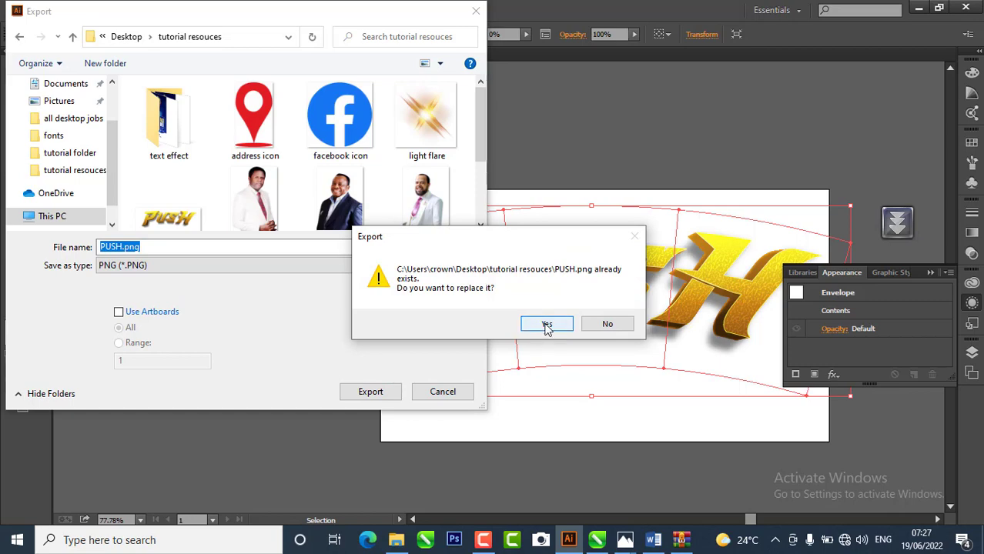
{"action": "left_click", "coordinate": [545, 326]}
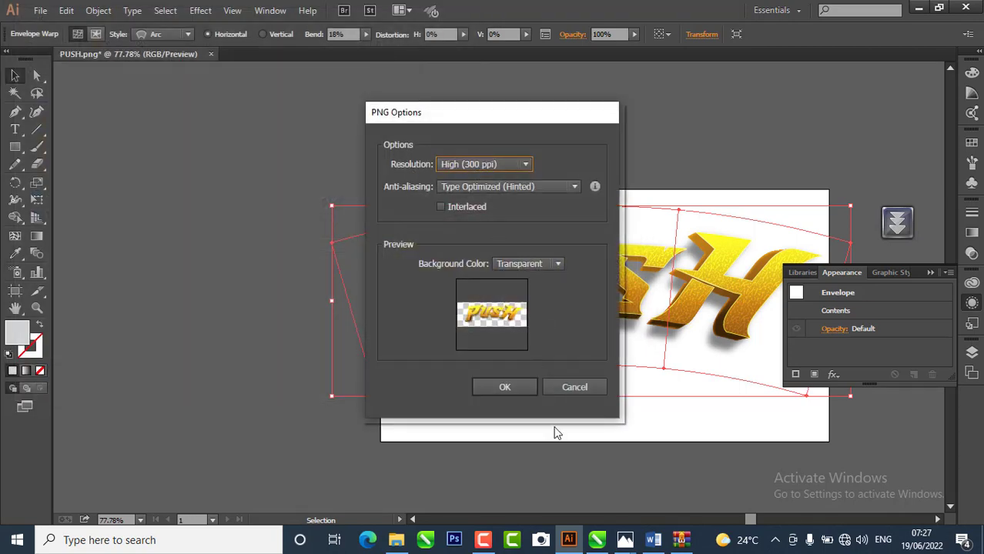
{"action": "left_click", "coordinate": [503, 387]}
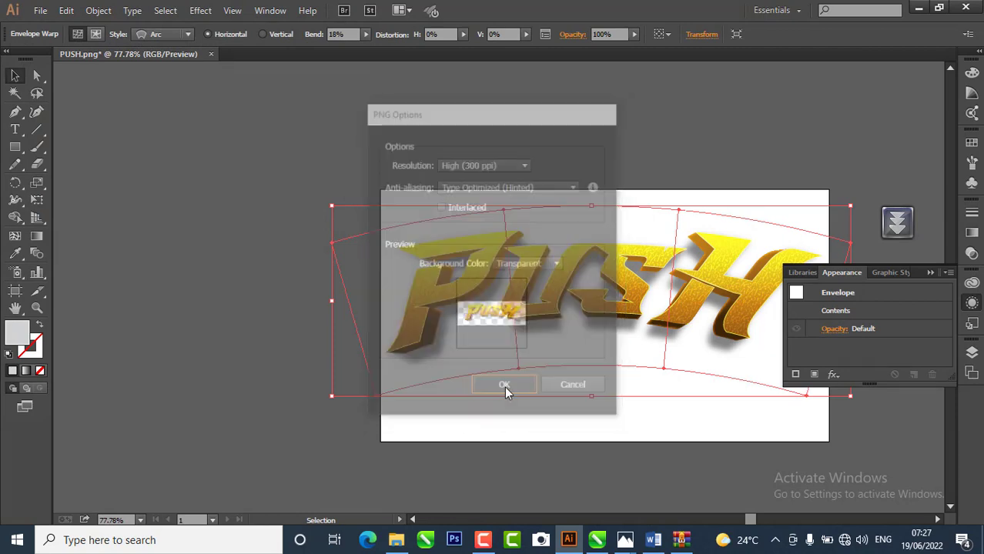
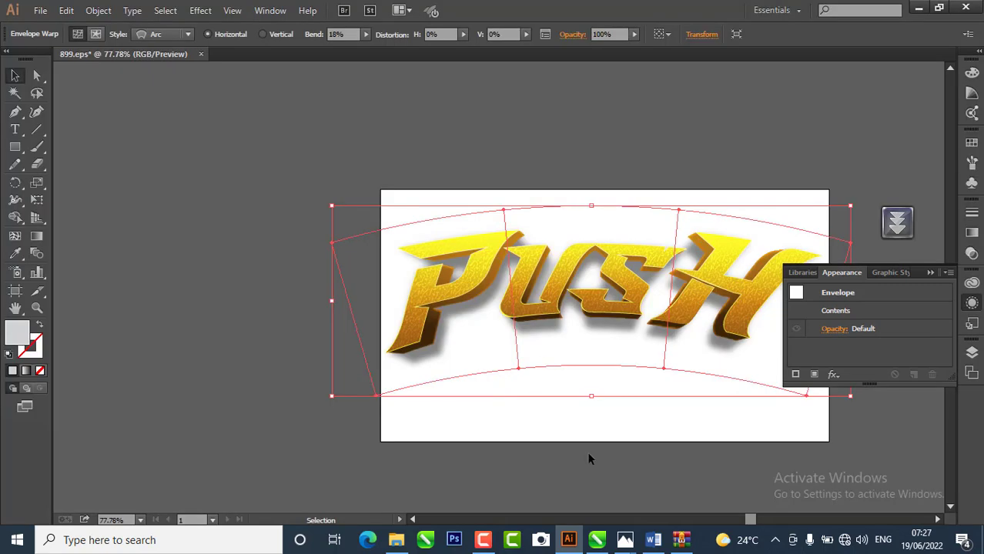
- Copy the PUSH image from the "tutorial resouces" folder in File Explorer and paste it into the CorelDRAW flyer
{"action": "left_click", "coordinate": [396, 539]}
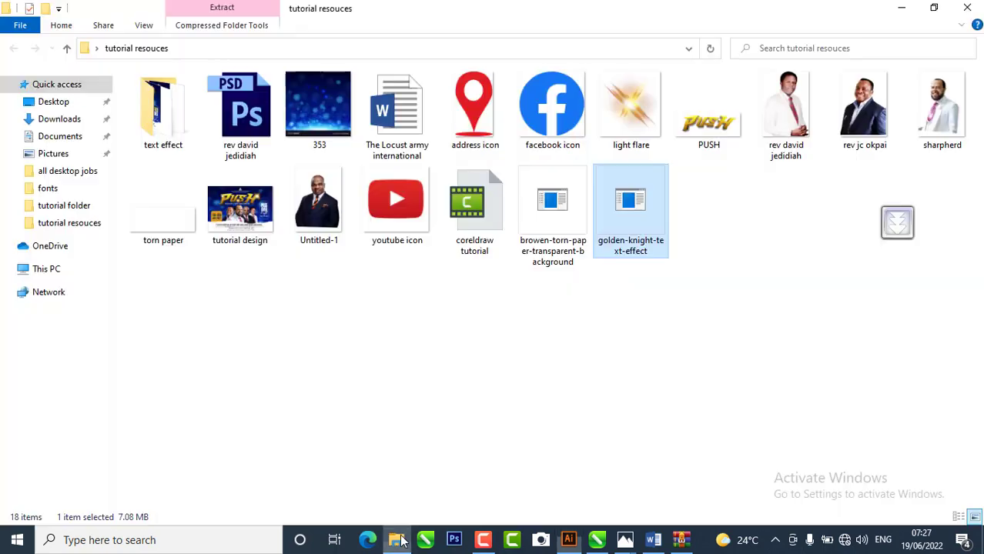
{"action": "left_click", "coordinate": [773, 321]}
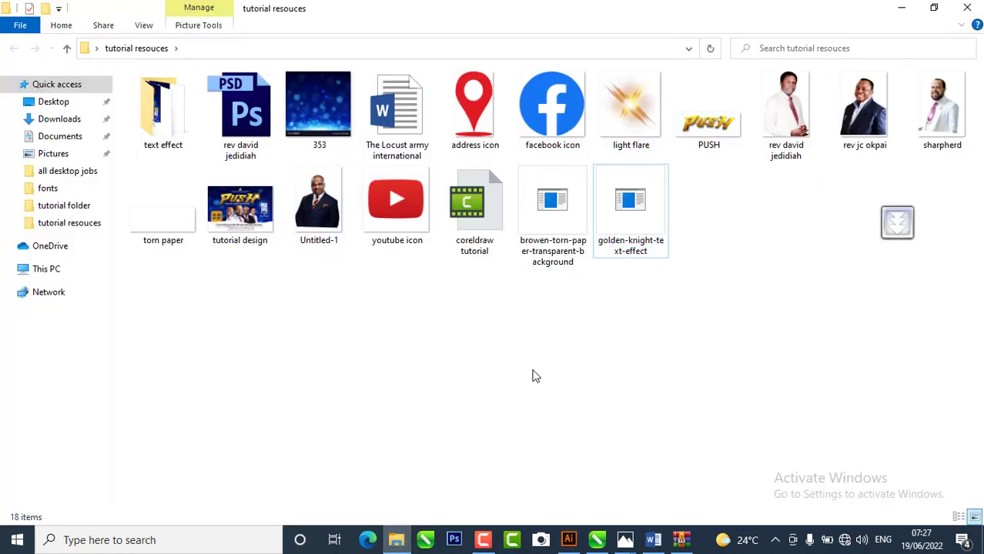
{"action": "right_click", "coordinate": [716, 123]}
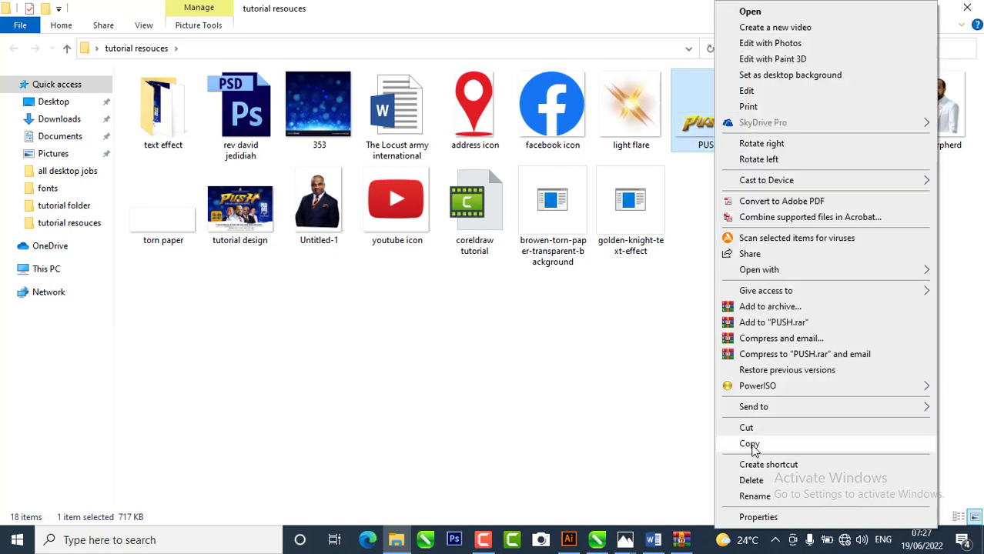
{"action": "left_click", "coordinate": [751, 447]}
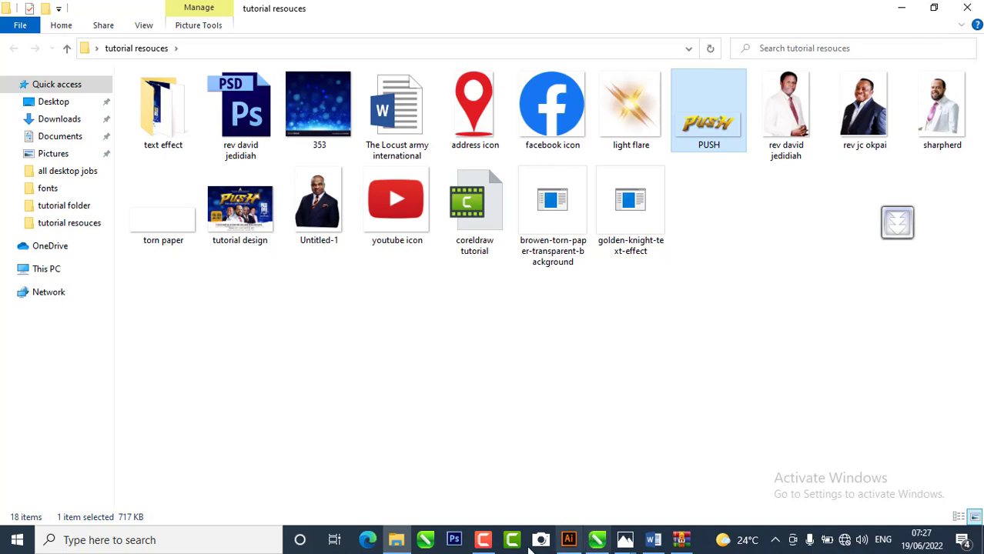
{"action": "mouse_move", "coordinate": [597, 542]}
{"action": "left_click", "coordinate": [601, 489]}
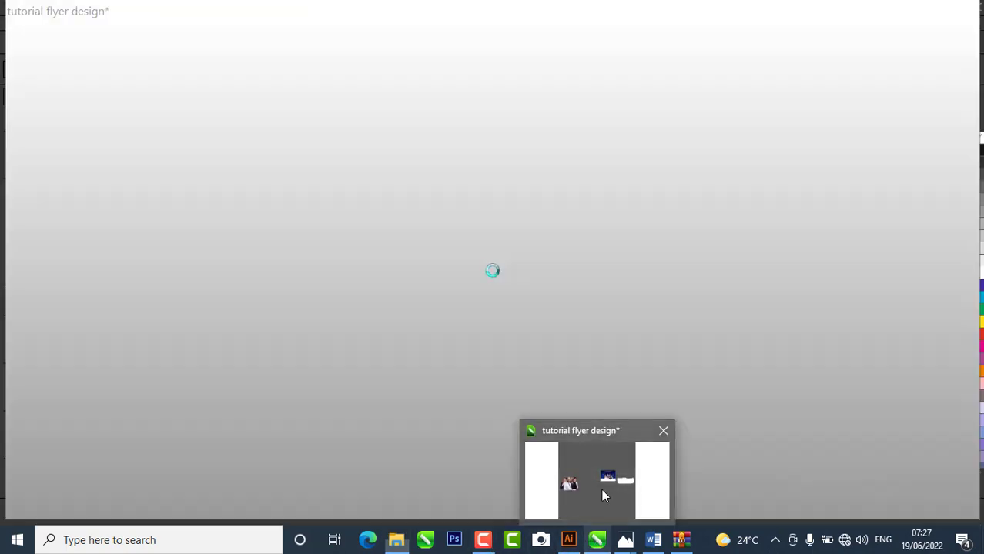
{"action": "scroll", "coordinate": [475, 282], "scroll_direction": "up", "scroll_amount": 1}
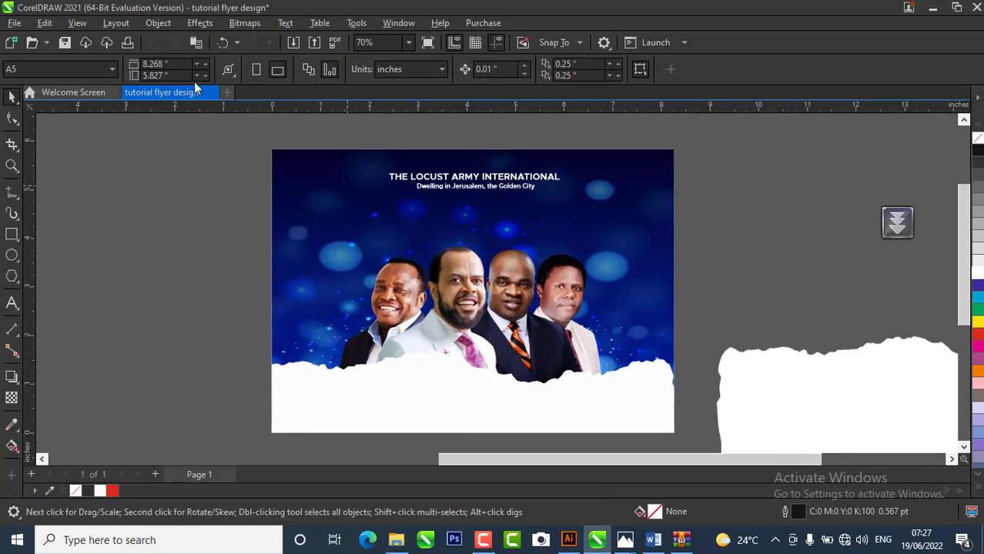
{"action": "left_click", "coordinate": [197, 43]}
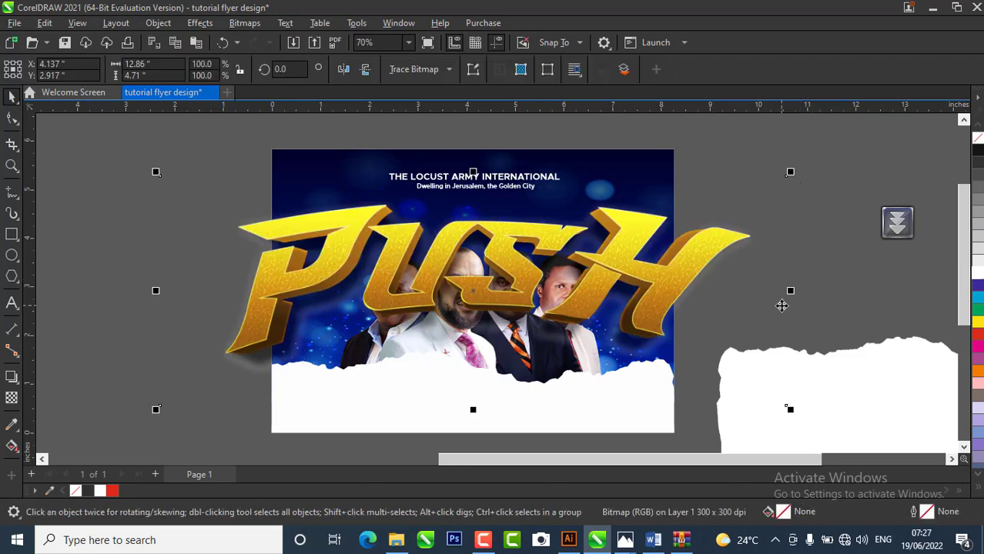
- Scale the PUSH image down to about 5.96 by 2.18 inches and center it between the church heading and the four portraits
{"action": "left_click_drag", "start_coordinate": [790, 171], "coordinate": [556, 274]}
{"action": "left_click_drag", "start_coordinate": [368, 337], "coordinate": [484, 239]}
{"action": "scroll", "coordinate": [483, 239], "scroll_direction": "up", "scroll_amount": 1}
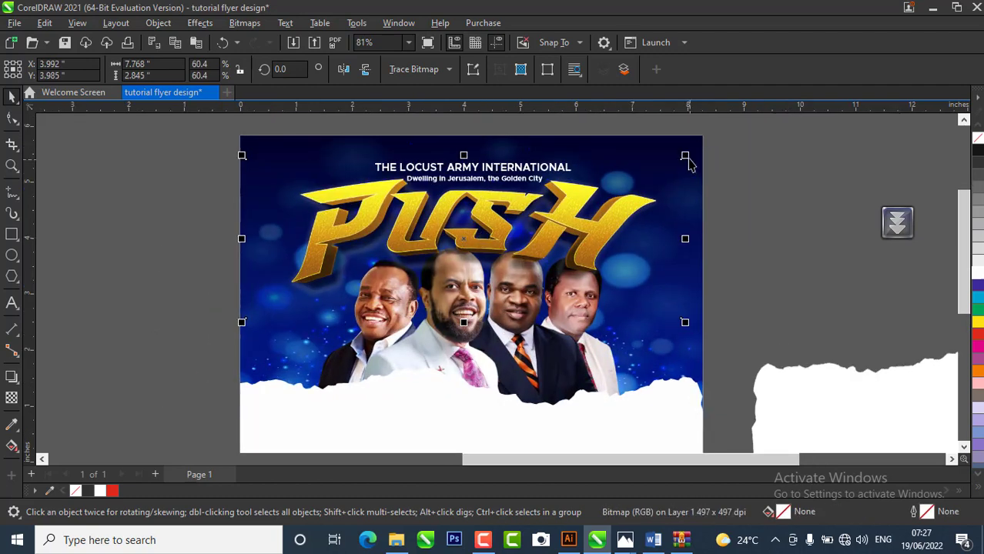
{"action": "left_click_drag", "start_coordinate": [662, 171], "coordinate": [613, 181]}
{"action": "left_click_drag", "start_coordinate": [421, 252], "coordinate": [455, 231]}
{"action": "scroll", "coordinate": [568, 240], "scroll_direction": "up", "scroll_amount": 2}
{"action": "left_click_drag", "start_coordinate": [675, 137], "coordinate": [632, 153]}
{"action": "scroll", "coordinate": [608, 199], "scroll_direction": "down", "scroll_amount": 2}
{"action": "scroll", "coordinate": [654, 185], "scroll_direction": "up", "scroll_amount": 2}
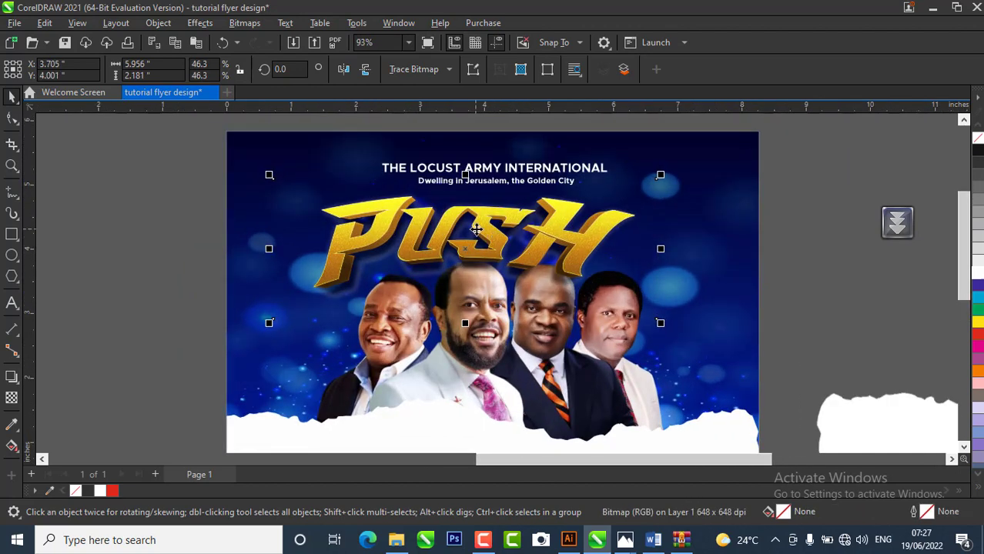
{"action": "scroll", "coordinate": [492, 232], "scroll_direction": "up", "scroll_amount": 3}
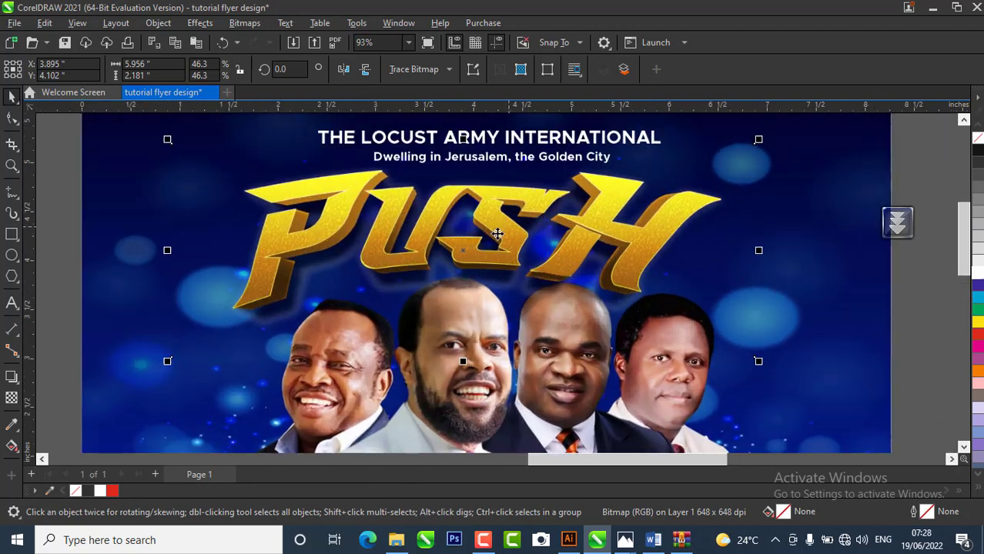
{"action": "scroll", "coordinate": [505, 228], "scroll_direction": "down", "scroll_amount": 2}
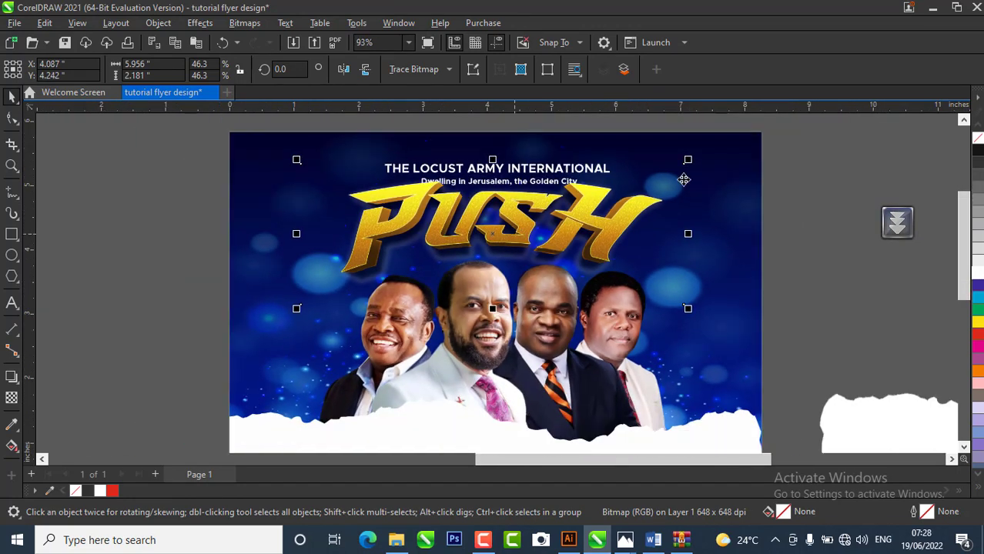
{"action": "left_click", "coordinate": [827, 149]}
- Move the four portraits down slightly inside the background's PowerClip and finish editing its contents
{"action": "scroll", "coordinate": [826, 148], "scroll_direction": "down", "scroll_amount": 2}
{"action": "right_click", "coordinate": [664, 206]}
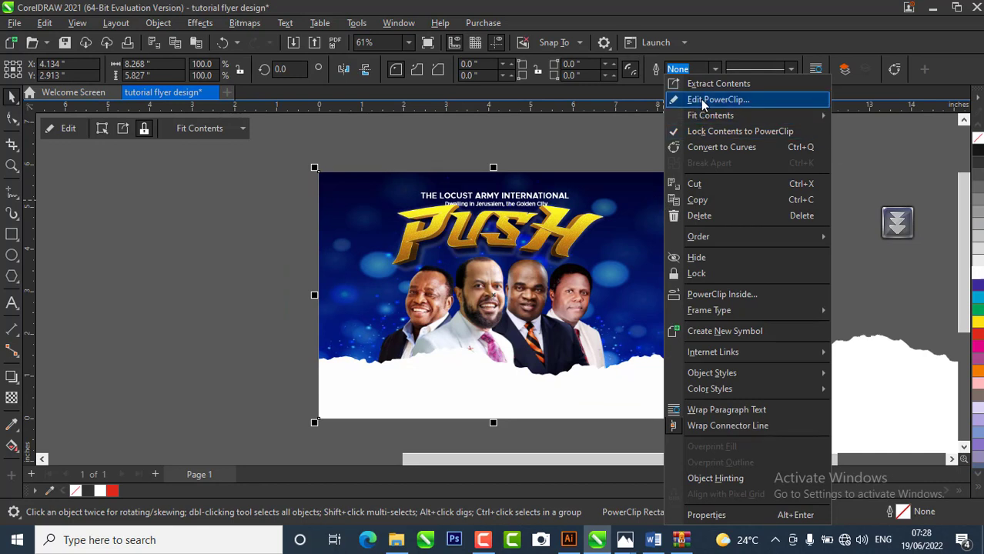
{"action": "left_click", "coordinate": [700, 99]}
{"action": "left_click_drag", "start_coordinate": [503, 293], "coordinate": [501, 301]}
{"action": "left_click", "coordinate": [503, 299]}
{"action": "left_click", "coordinate": [501, 301]}
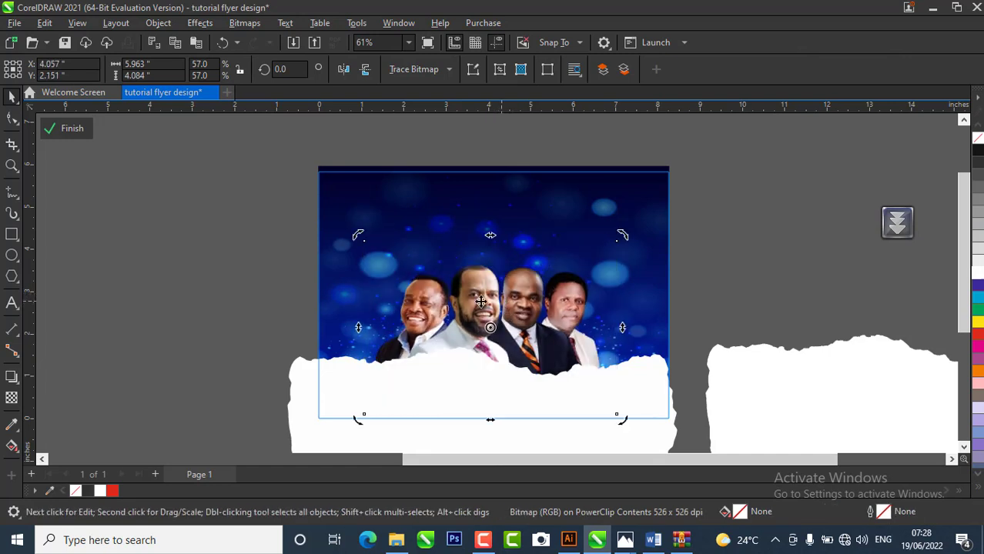
{"action": "left_click", "coordinate": [68, 130]}
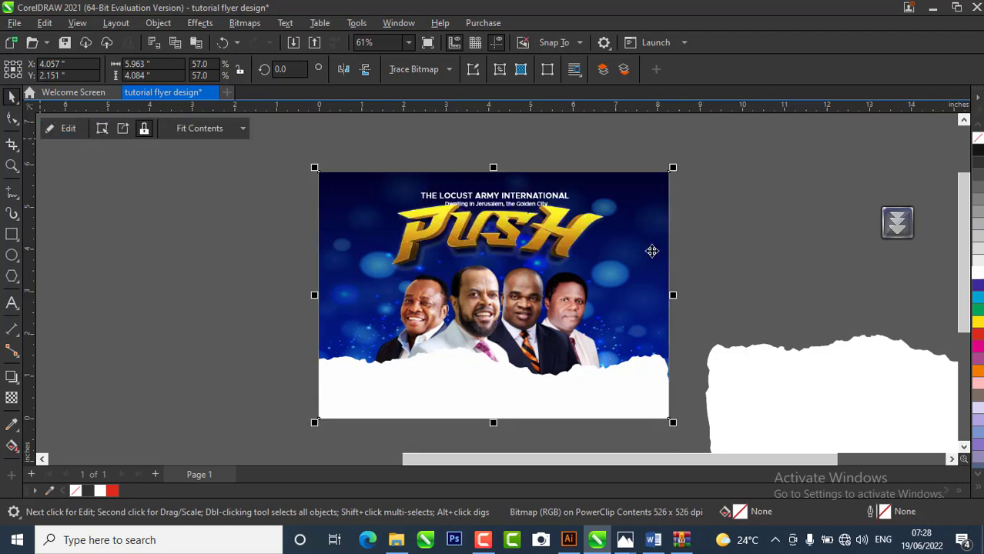
- Move the PUSH image down to about X 4.18, Y 4.10 inches so it sits clear of the church heading and subtitle
{"action": "left_click", "coordinate": [690, 235]}
{"action": "left_click_drag", "start_coordinate": [486, 238], "coordinate": [491, 240]}
{"action": "scroll", "coordinate": [491, 239], "scroll_direction": "up", "scroll_amount": 1}
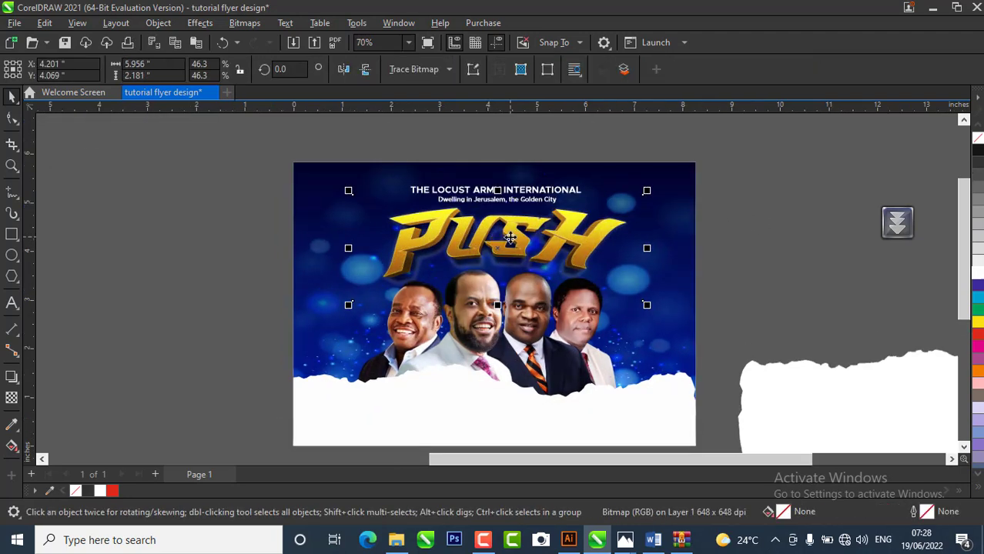
{"action": "left_click", "coordinate": [753, 267]}
{"action": "scroll", "coordinate": [494, 262], "scroll_direction": "up", "scroll_amount": 2}
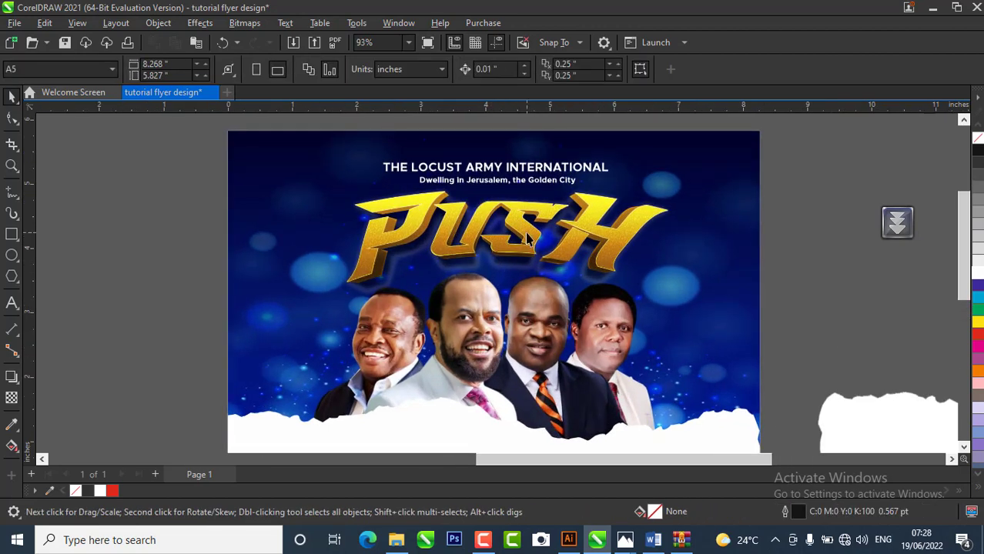
{"action": "left_click", "coordinate": [527, 232]}
{"action": "left_click", "coordinate": [874, 242]}
{"action": "scroll", "coordinate": [450, 281], "scroll_direction": "up", "scroll_amount": 1}
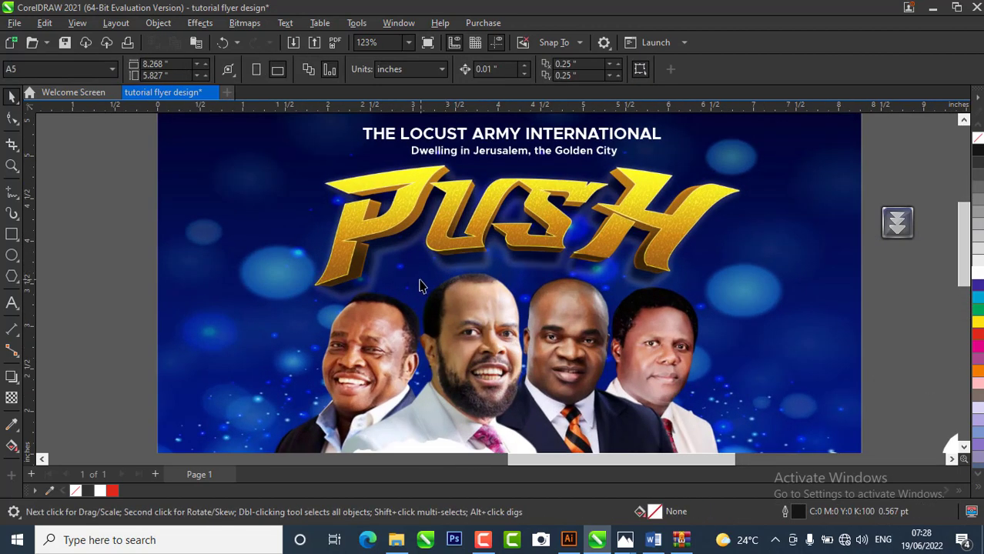
{"action": "scroll", "coordinate": [423, 285], "scroll_direction": "down", "scroll_amount": 1}
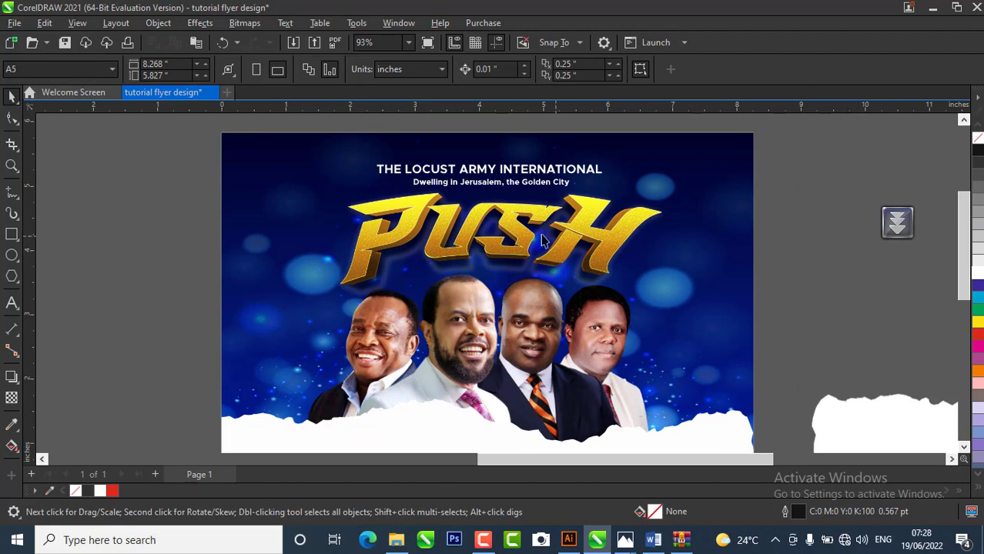
{"action": "scroll", "coordinate": [499, 208], "scroll_direction": "up", "scroll_amount": 1}
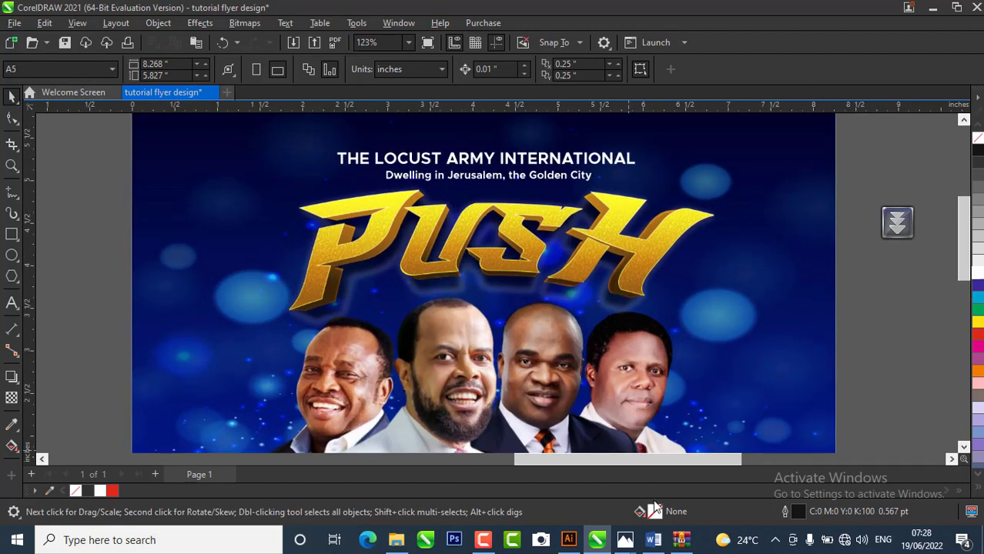
{"action": "left_click_drag", "start_coordinate": [623, 258], "coordinate": [622, 255]}
{"action": "left_click", "coordinate": [855, 293]}
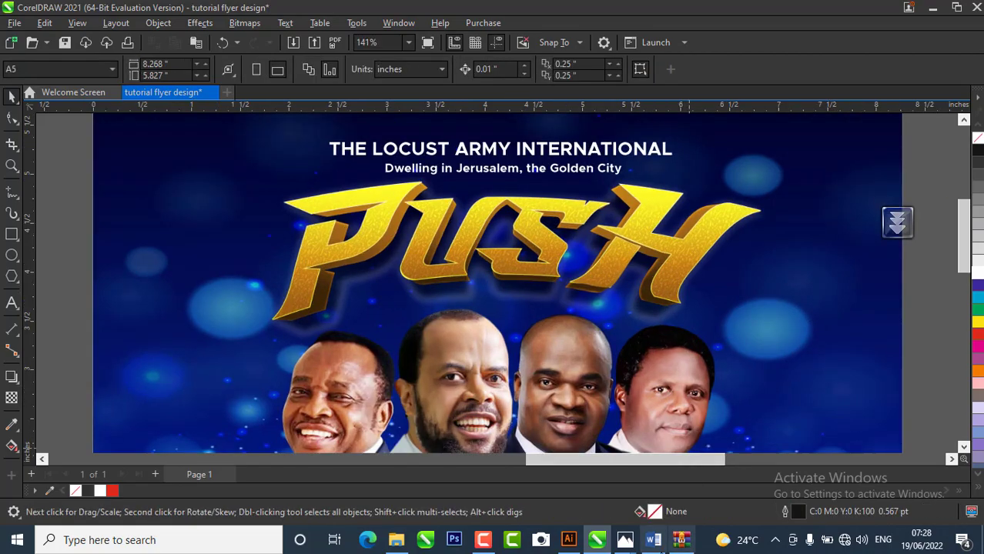
- Switch to the Word document and copy the line "PRAY UNTIL SOMETHING HAPPEN"
{"action": "left_click", "coordinate": [651, 537]}
{"action": "scroll", "coordinate": [463, 357], "scroll_direction": "down", "scroll_amount": 1}
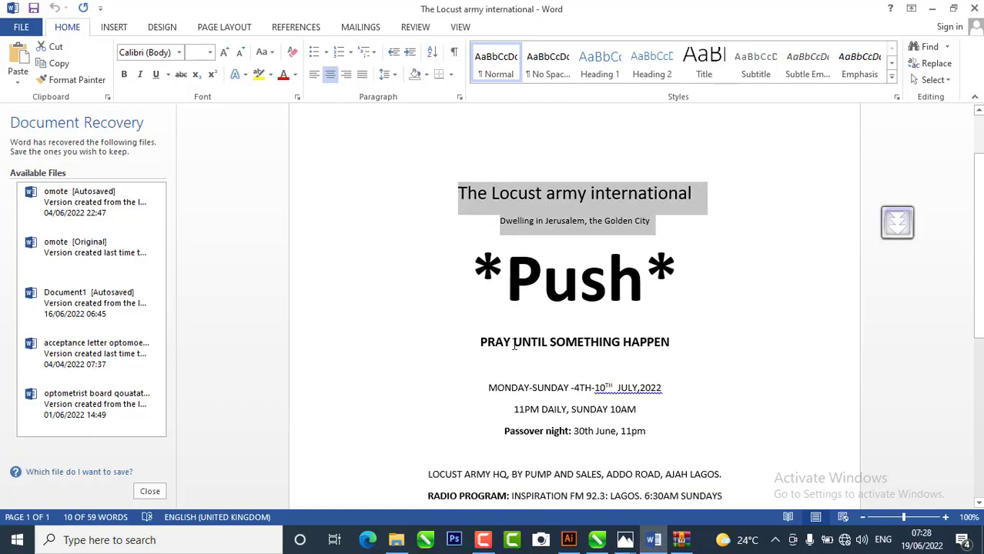
{"action": "left_click_drag", "start_coordinate": [478, 356], "coordinate": [669, 360]}
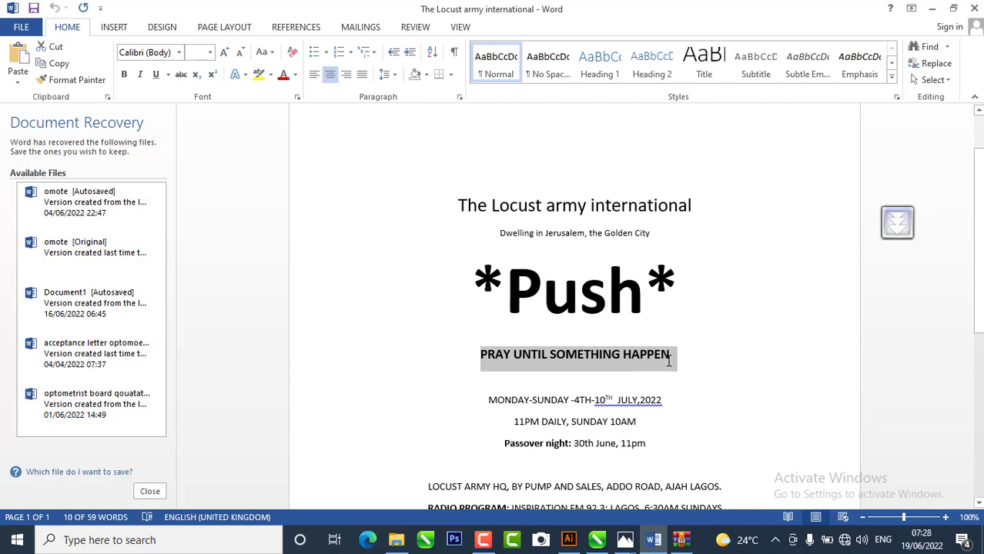
{"action": "right_click", "coordinate": [593, 357]}
{"action": "left_click", "coordinate": [628, 168]}
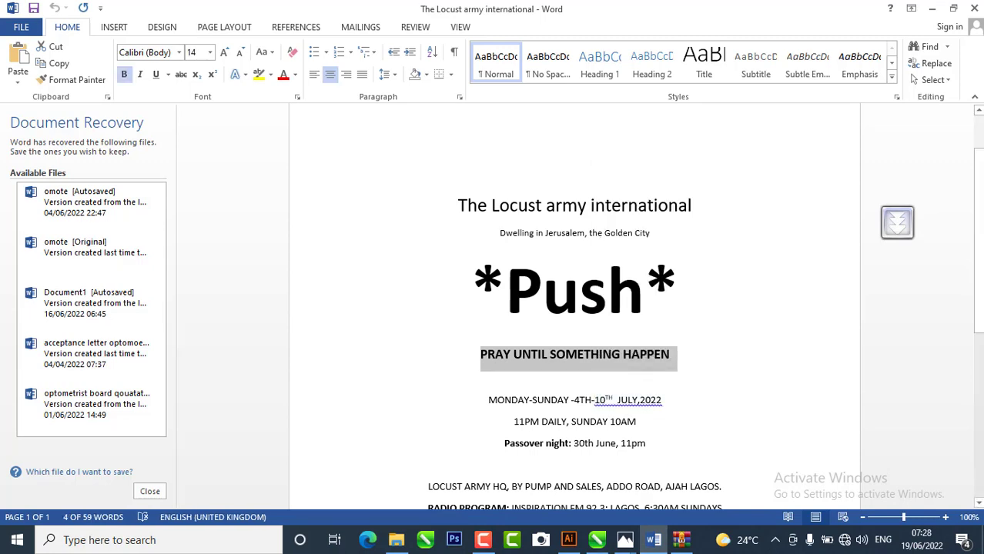
- Return to CorelDRAW and paste the copied line as artistic text over the flyer, maintaining its fonts and formatting
{"action": "left_click", "coordinate": [597, 540]}
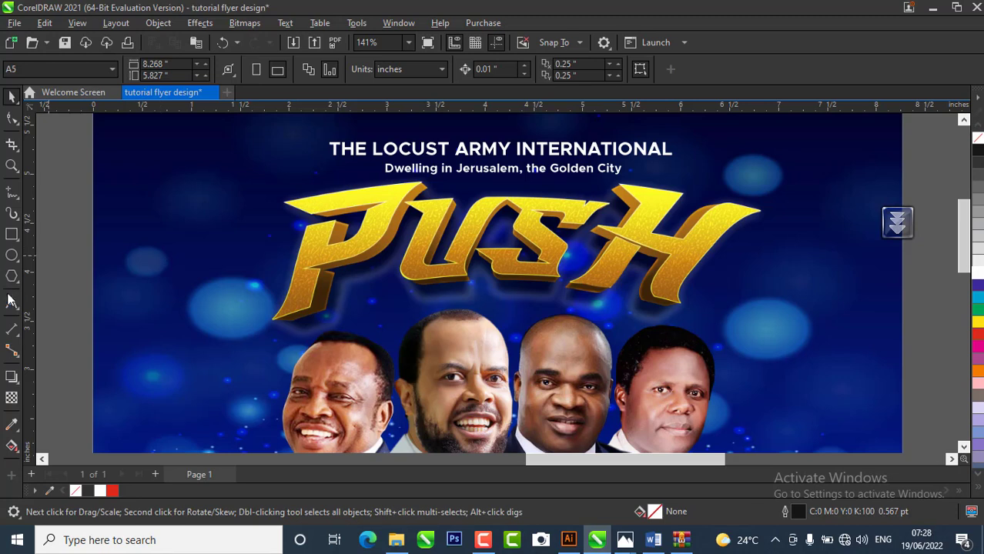
{"action": "left_click", "coordinate": [12, 302]}
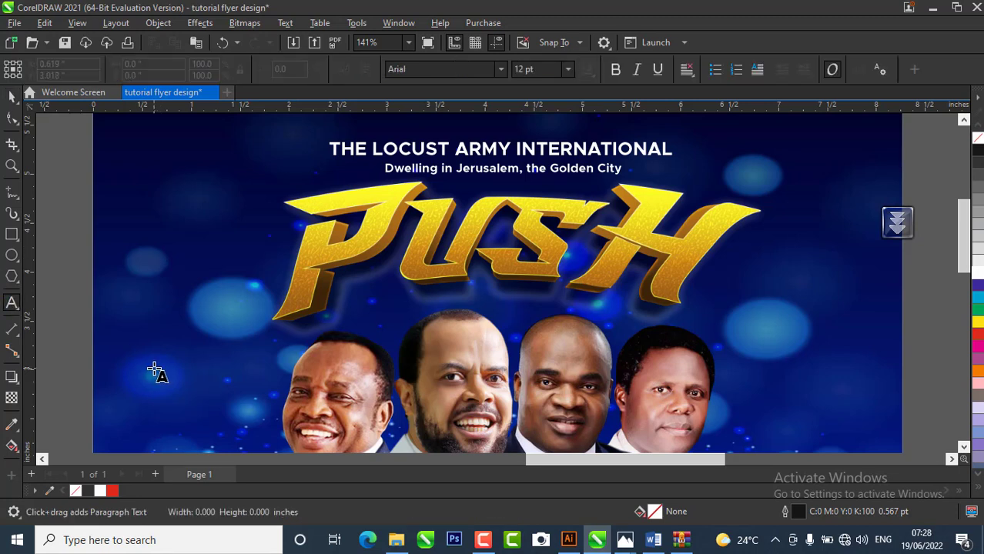
{"action": "left_click", "coordinate": [154, 368]}
{"action": "left_click", "coordinate": [195, 43]}
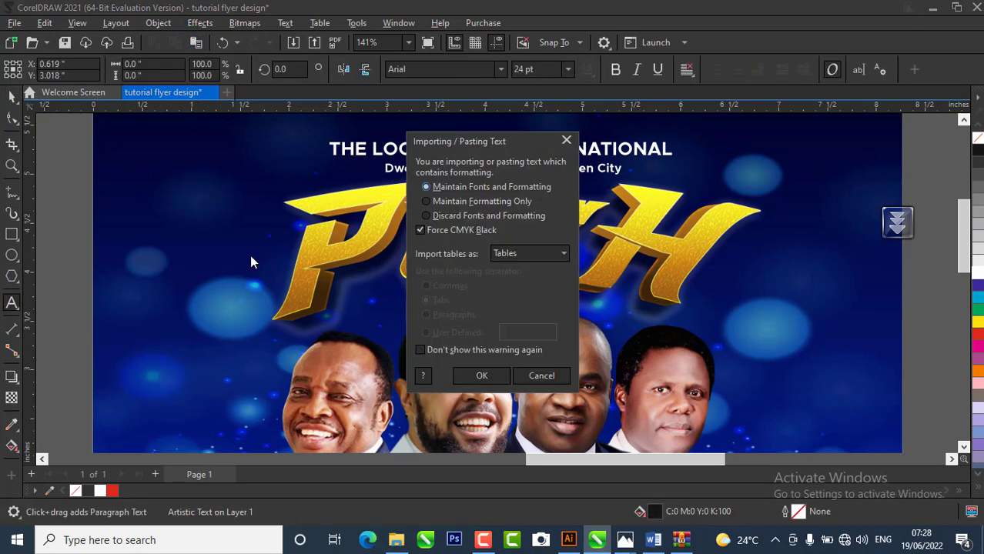
{"action": "left_click", "coordinate": [482, 376]}
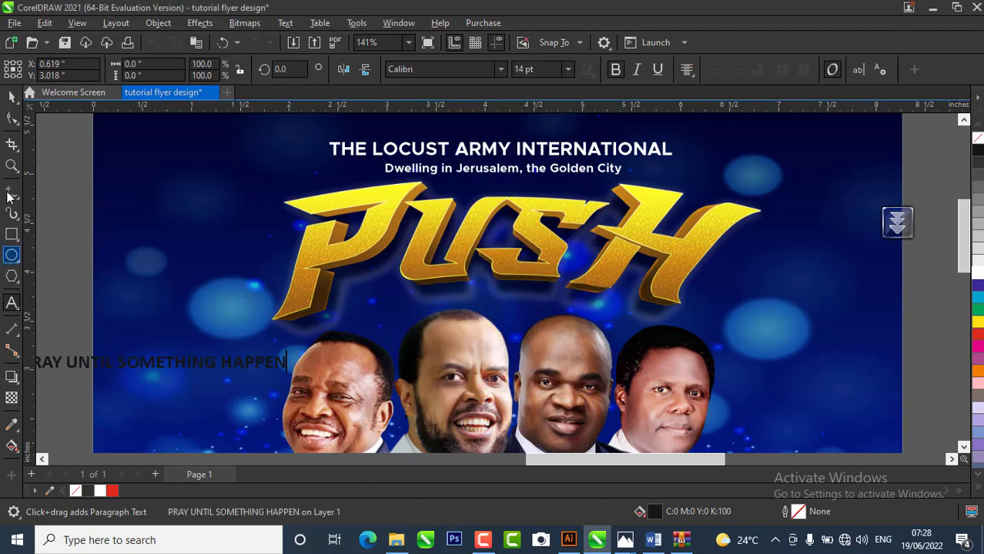
- Position the PRAY UNTIL SOMETHING HAPPEN text just beneath the PUSH title, nudging the title up slightly, and leave the text selected
{"action": "left_click", "coordinate": [9, 101]}
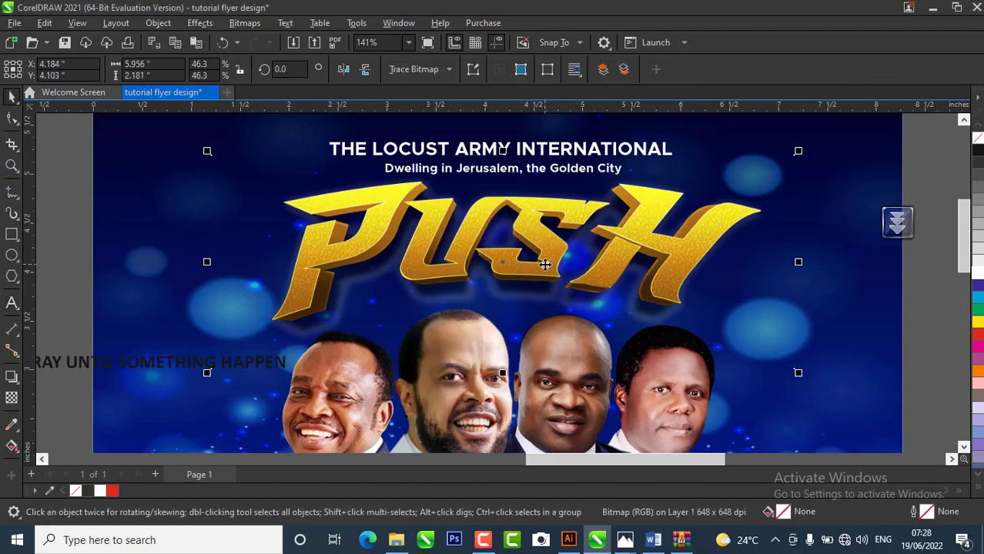
{"action": "left_click", "coordinate": [119, 369]}
{"action": "left_click_drag", "start_coordinate": [120, 370], "coordinate": [479, 310]}
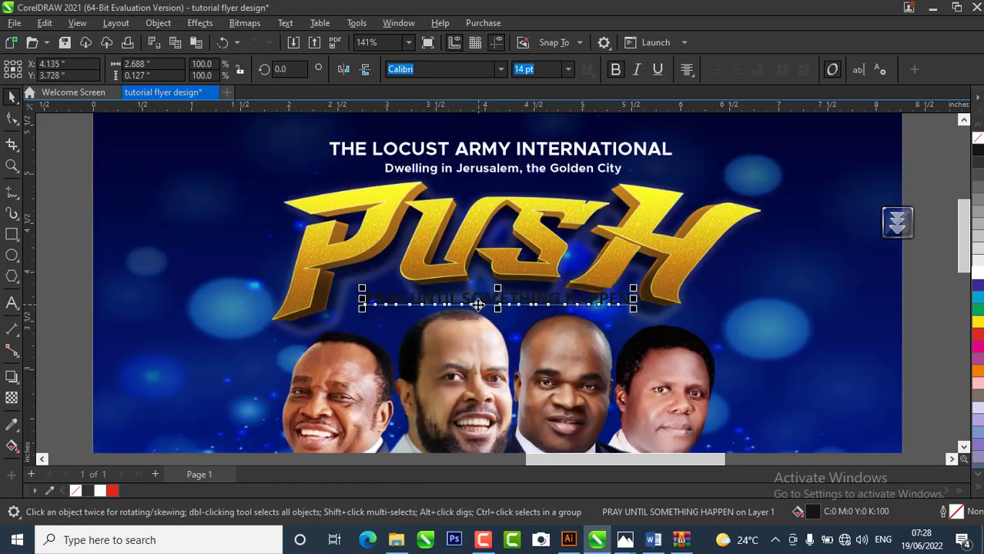
{"action": "left_click", "coordinate": [450, 268]}
{"action": "left_click_drag", "start_coordinate": [450, 268], "coordinate": [450, 263]}
{"action": "left_click_drag", "start_coordinate": [930, 280], "coordinate": [317, 370]}
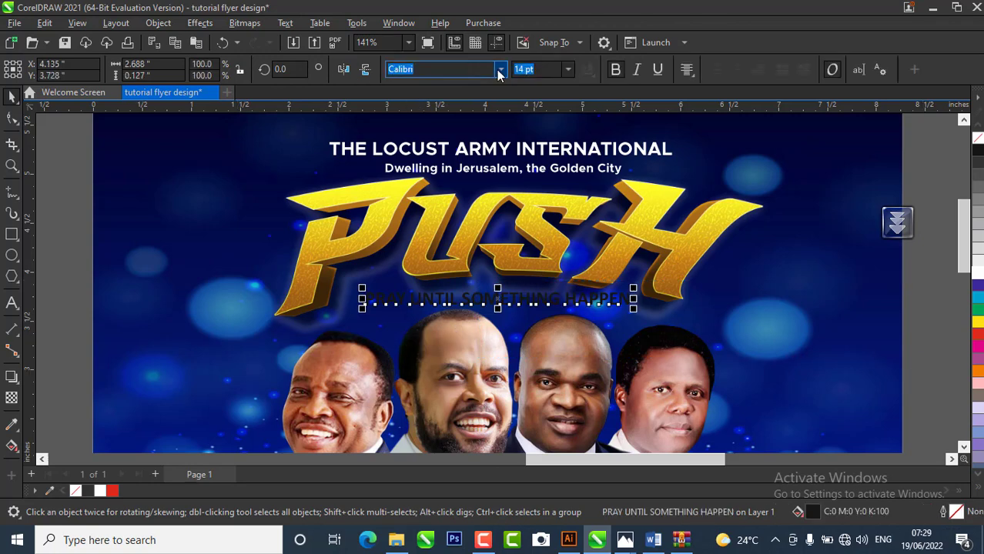
- Try the Chicago font on the PRAY UNTIL SOMETHING HAPPEN text
{"action": "left_click", "coordinate": [499, 70]}
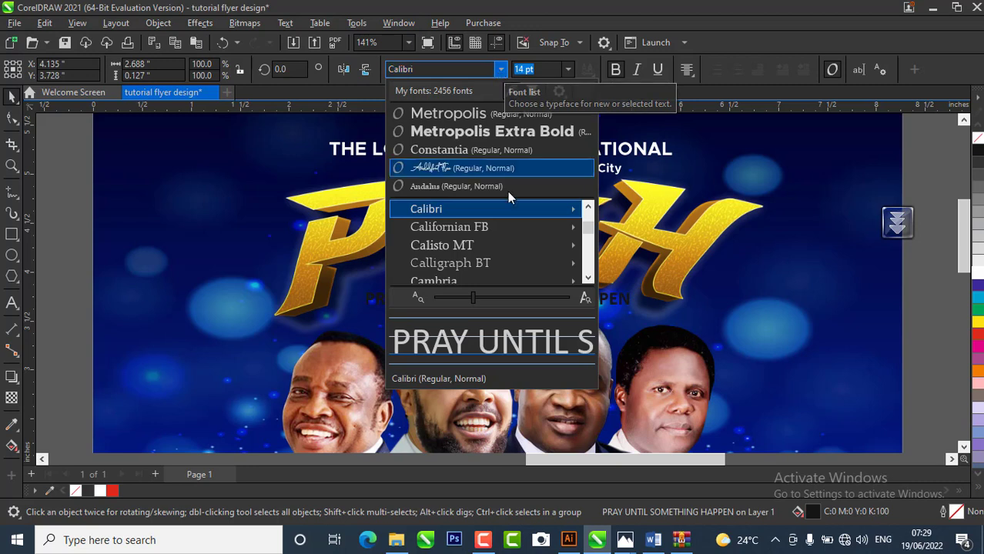
{"action": "left_click", "coordinate": [588, 279]}
{"action": "left_click", "coordinate": [589, 278]}
{"action": "left_click", "coordinate": [589, 278]}
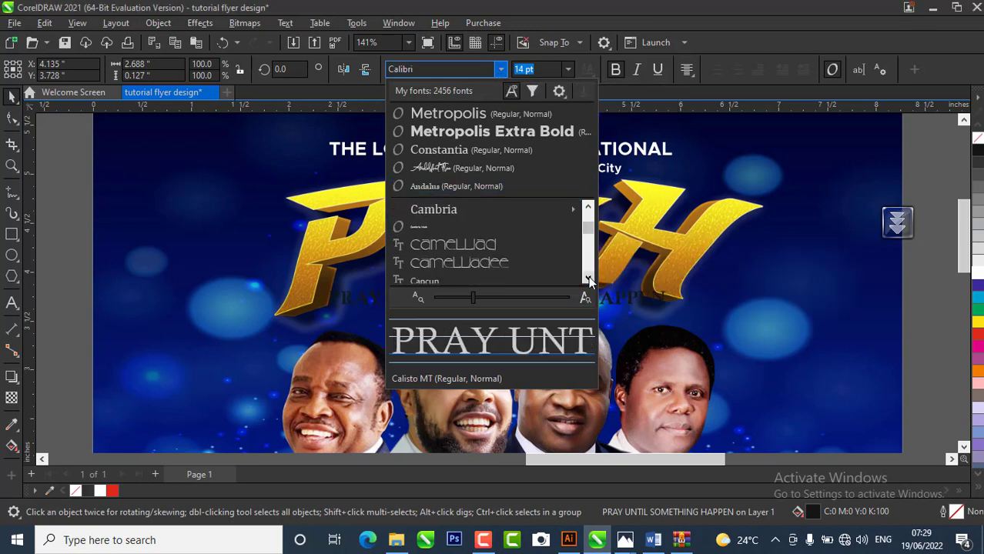
{"action": "left_click", "coordinate": [589, 278]}
{"action": "left_click", "coordinate": [589, 278]}
{"action": "left_click", "coordinate": [589, 278]}
{"action": "left_click", "coordinate": [589, 278]}
{"action": "left_click", "coordinate": [589, 278]}
{"action": "left_click", "coordinate": [589, 278]}
{"action": "left_click", "coordinate": [589, 278]}
{"action": "left_click", "coordinate": [589, 279]}
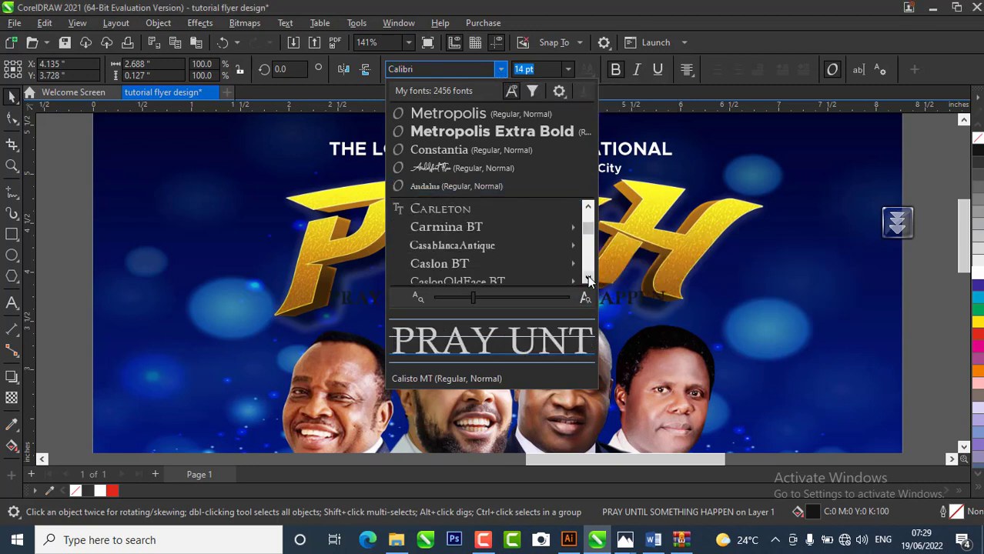
{"action": "left_click", "coordinate": [590, 279]}
{"action": "left_click", "coordinate": [589, 279]}
{"action": "left_click", "coordinate": [589, 278]}
{"action": "left_click", "coordinate": [589, 279]}
{"action": "left_click", "coordinate": [589, 279]}
{"action": "left_click", "coordinate": [589, 279]}
{"action": "left_click", "coordinate": [588, 279]}
{"action": "left_click", "coordinate": [589, 279]}
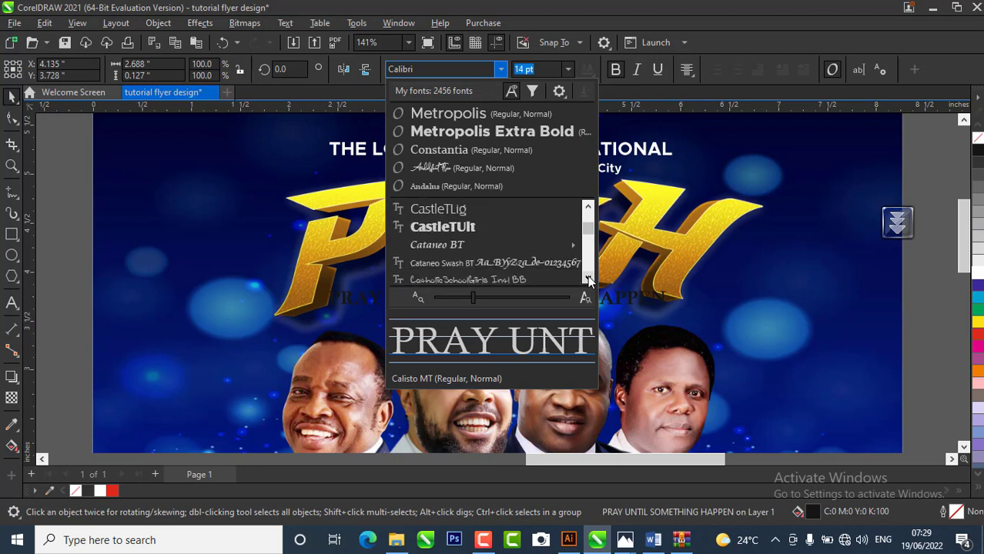
{"action": "left_click", "coordinate": [589, 278]}
{"action": "left_click", "coordinate": [588, 278]}
{"action": "left_click", "coordinate": [588, 278]}
{"action": "left_click", "coordinate": [588, 278]}
{"action": "left_click", "coordinate": [588, 278]}
{"action": "left_click", "coordinate": [588, 278]}
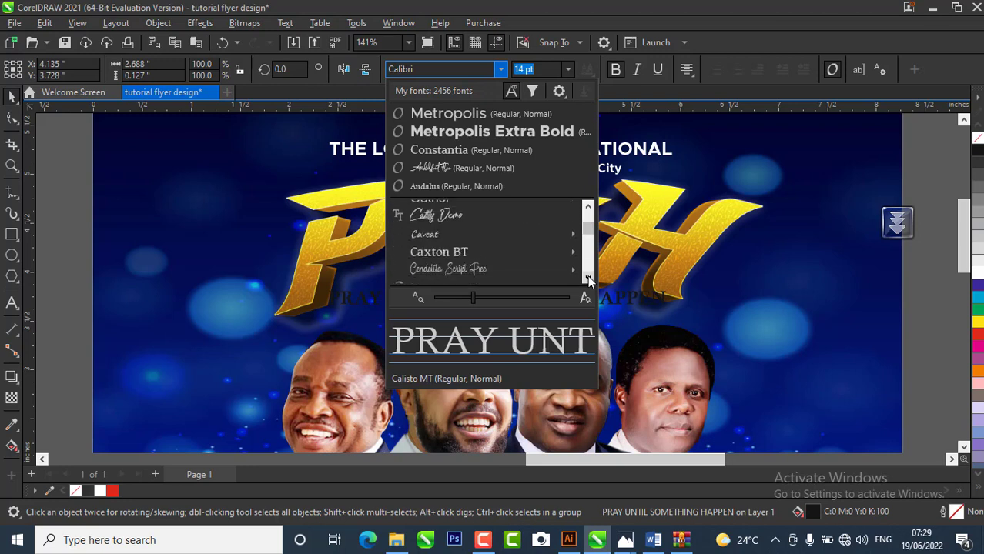
{"action": "left_click", "coordinate": [588, 278]}
{"action": "left_click", "coordinate": [589, 278]}
{"action": "left_click", "coordinate": [588, 278]}
{"action": "left_click", "coordinate": [589, 278]}
{"action": "left_click", "coordinate": [589, 278]}
{"action": "left_click", "coordinate": [588, 278]}
{"action": "left_click", "coordinate": [588, 279]}
{"action": "left_click", "coordinate": [588, 279]}
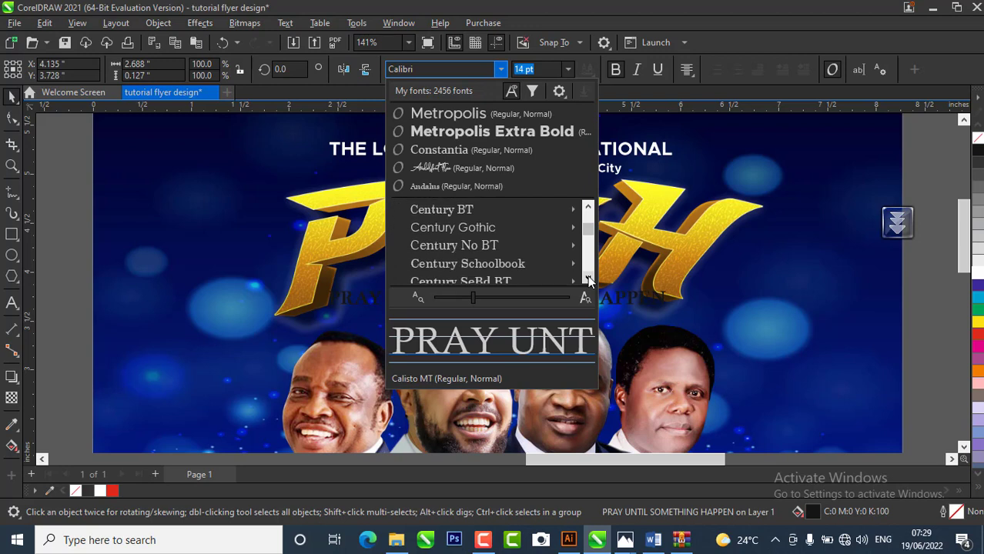
{"action": "left_click", "coordinate": [588, 279]}
{"action": "left_click", "coordinate": [588, 279]}
{"action": "left_click", "coordinate": [588, 279]}
{"action": "left_click", "coordinate": [589, 278]}
{"action": "left_click", "coordinate": [589, 278]}
{"action": "left_click", "coordinate": [588, 279]}
{"action": "left_click", "coordinate": [588, 278]}
{"action": "left_click", "coordinate": [589, 278]}
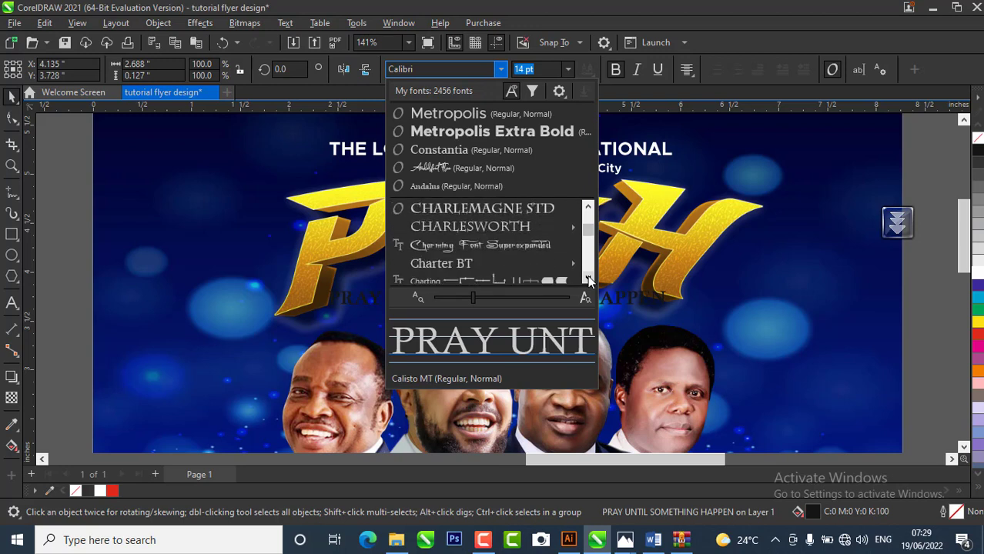
{"action": "left_click", "coordinate": [588, 279]}
{"action": "left_click", "coordinate": [589, 278]}
{"action": "left_click", "coordinate": [588, 279]}
{"action": "left_click", "coordinate": [588, 279]}
{"action": "left_click", "coordinate": [589, 278]}
{"action": "left_click", "coordinate": [588, 278]}
{"action": "left_click", "coordinate": [588, 276]}
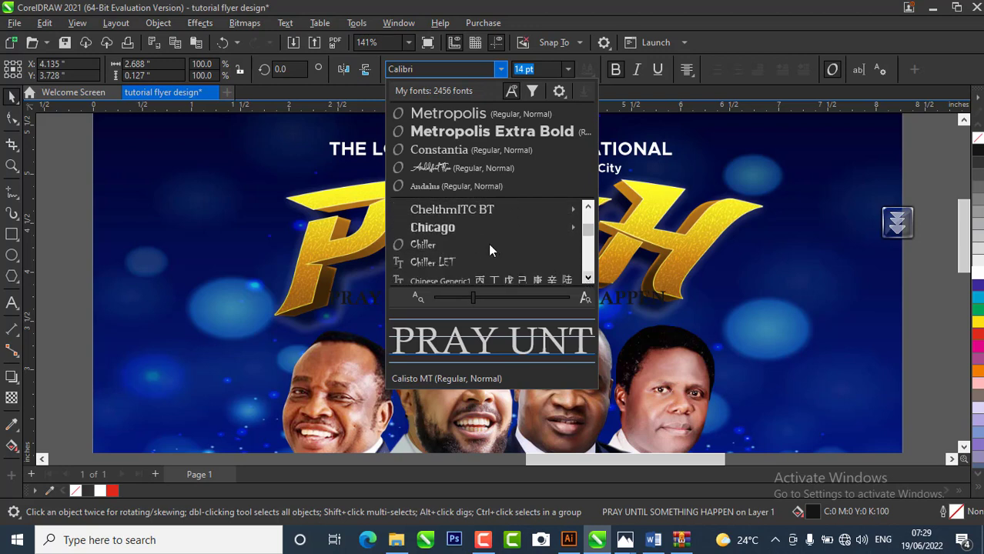
{"action": "left_click", "coordinate": [437, 228]}
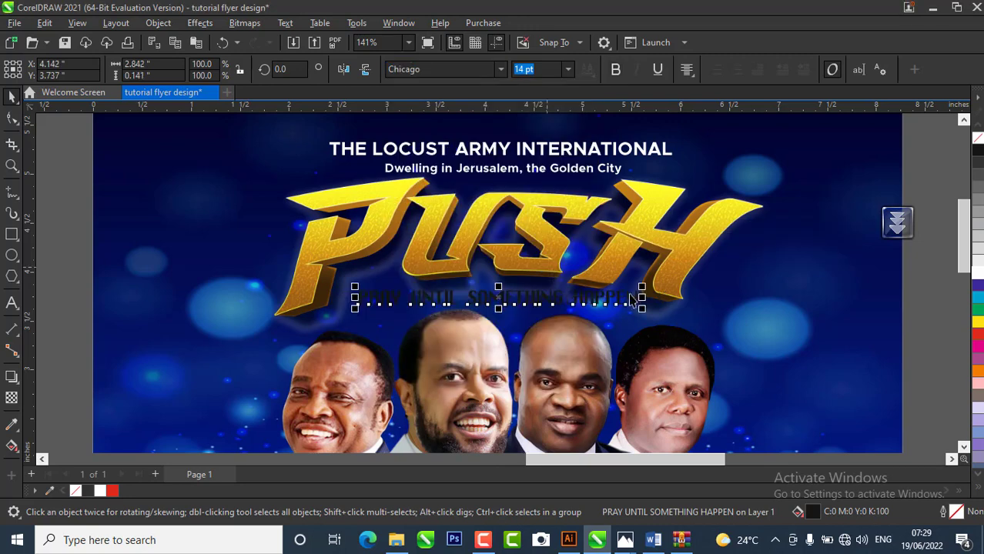
- Set the PRAY UNTIL SOMETHING HAPPEN text in bold Metropolis and fill it with white
{"action": "left_click", "coordinate": [496, 71]}
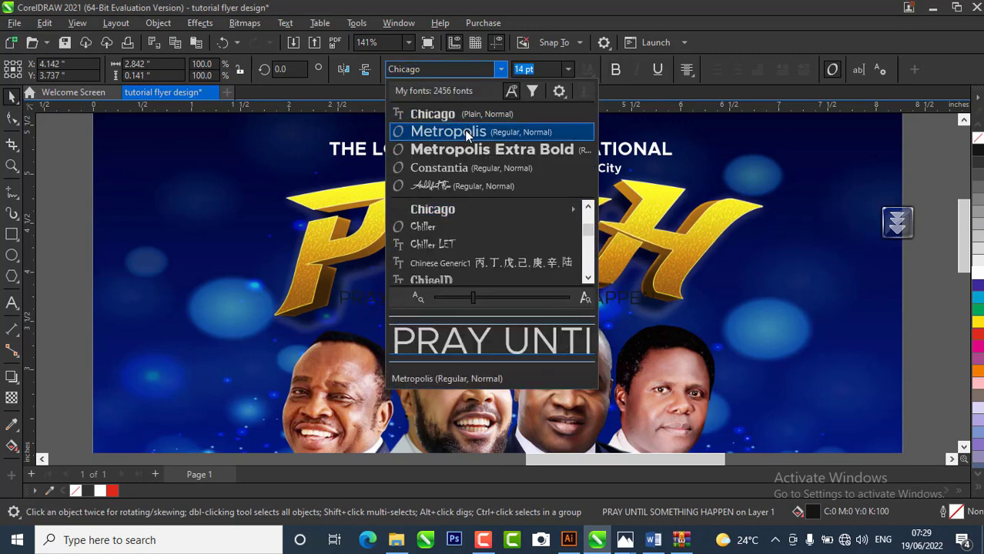
{"action": "left_click", "coordinate": [468, 134]}
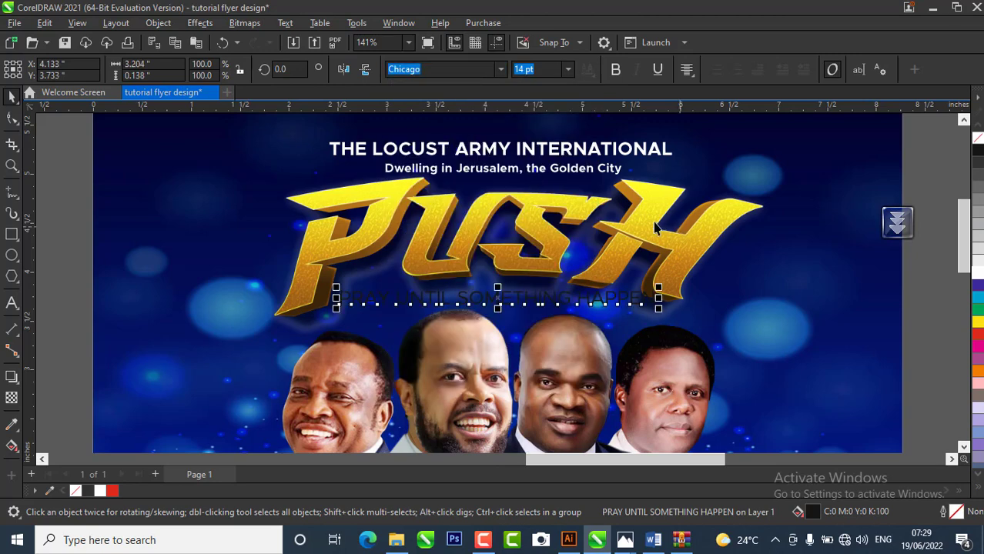
{"action": "left_click", "coordinate": [618, 71]}
{"action": "left_click", "coordinate": [978, 271]}
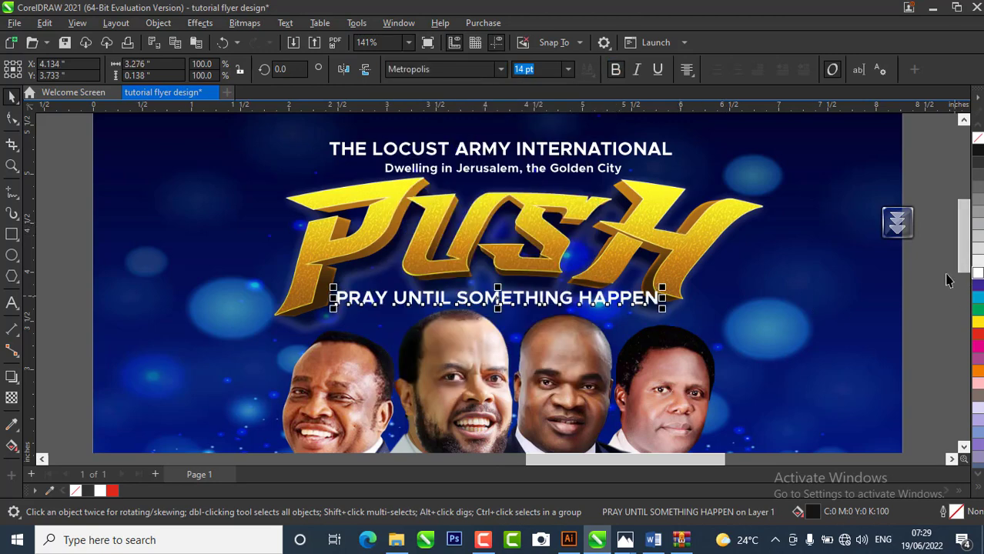
- Scale the PRAY UNTIL SOMETHING HAPPEN text down and center it between the PUSH title and the portraits
{"action": "scroll", "coordinate": [620, 300], "scroll_direction": "up", "scroll_amount": 1}
{"action": "left_click_drag", "start_coordinate": [674, 285], "coordinate": [569, 290]}
{"action": "mouse_move", "coordinate": [446, 302]}
{"action": "left_mouse_down"}
{"action": "mouse_move", "coordinate": [471, 298]}
{"action": "mouse_move", "coordinate": [482, 282]}
{"action": "left_mouse_up"}
{"action": "scroll", "coordinate": [472, 277], "scroll_direction": "down", "scroll_amount": 2}
- Nudge the PUSH title up slightly to leave more space above the tagline
{"action": "left_click", "coordinate": [478, 228]}
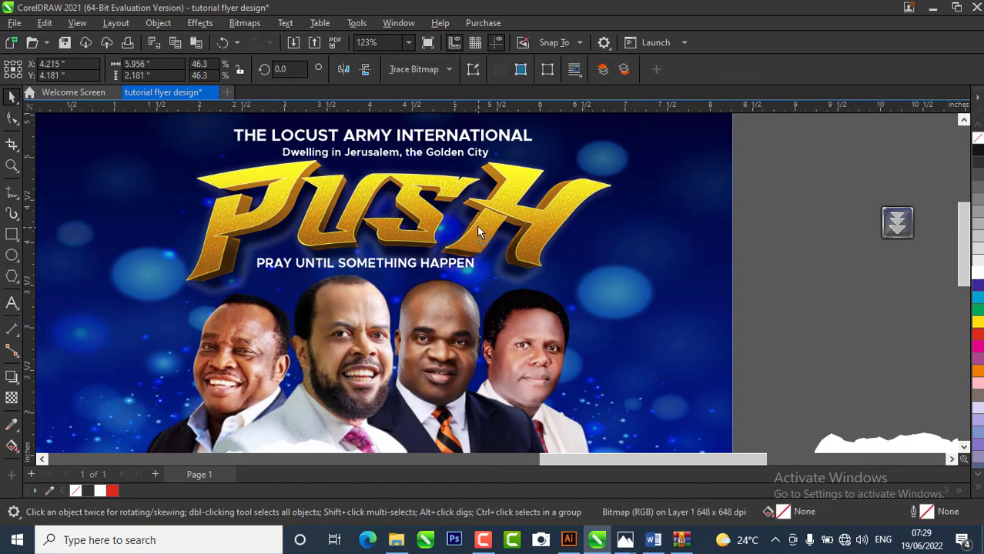
{"action": "left_click_drag", "start_coordinate": [478, 228], "coordinate": [477, 226]}
{"action": "left_click", "coordinate": [880, 329]}
{"action": "scroll", "coordinate": [716, 192], "scroll_direction": "down", "scroll_amount": 2}
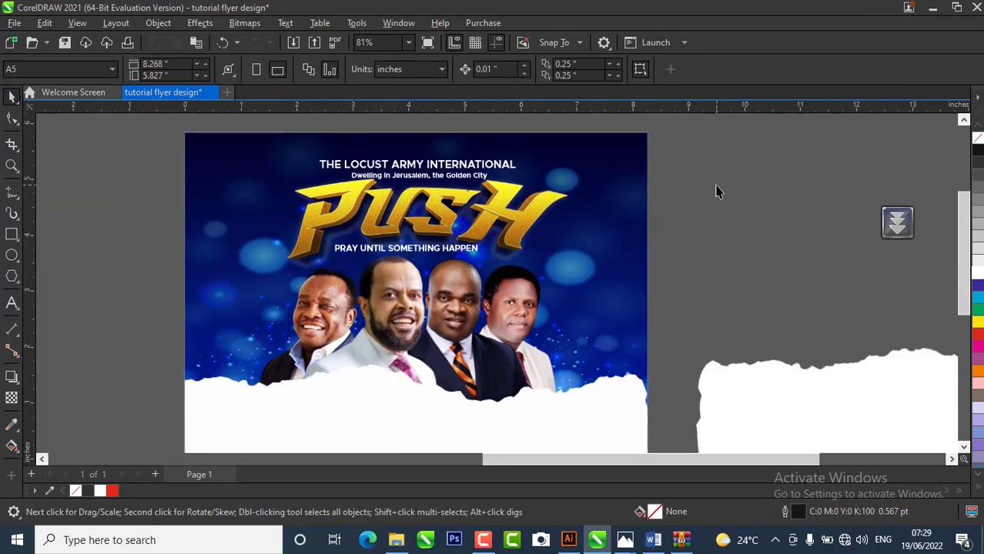
- Scale down the THE LOCUST ARMY INTERNATIONAL heading together with the "Dwelling in Jerusalem, the Golden City" line above the PUSH title
{"action": "left_click_drag", "start_coordinate": [653, 137], "coordinate": [282, 204]}
{"action": "scroll", "coordinate": [283, 203], "scroll_direction": "up", "scroll_amount": 2}
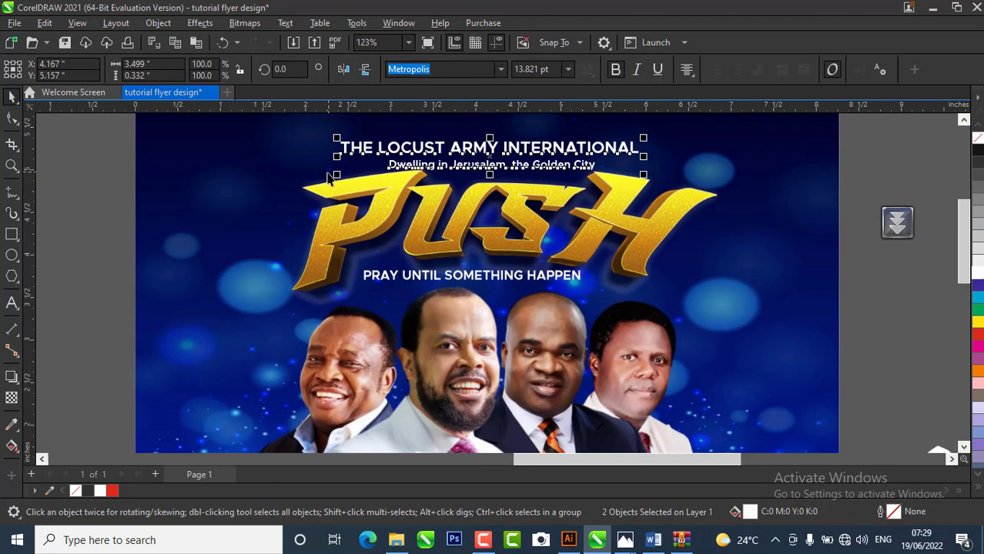
{"action": "left_click_drag", "start_coordinate": [336, 176], "coordinate": [368, 170]}
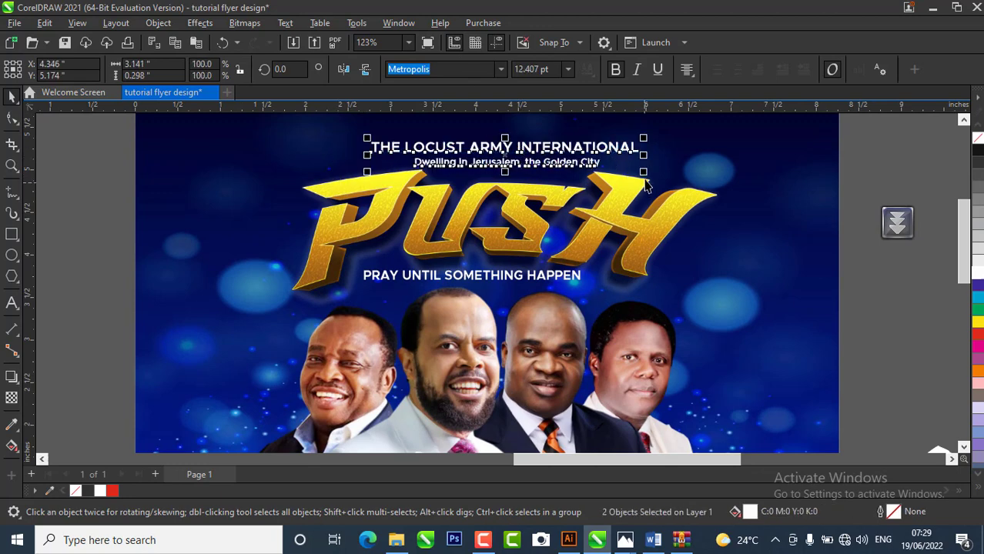
{"action": "left_click_drag", "start_coordinate": [645, 174], "coordinate": [606, 127]}
{"action": "scroll", "coordinate": [606, 127], "scroll_direction": "up", "scroll_amount": 1}
- Enlarge the PRAY UNTIL SOMETHING HAPPEN tagline to about 11 pt and nudge the PUSH title up slightly
{"action": "left_click", "coordinate": [579, 296]}
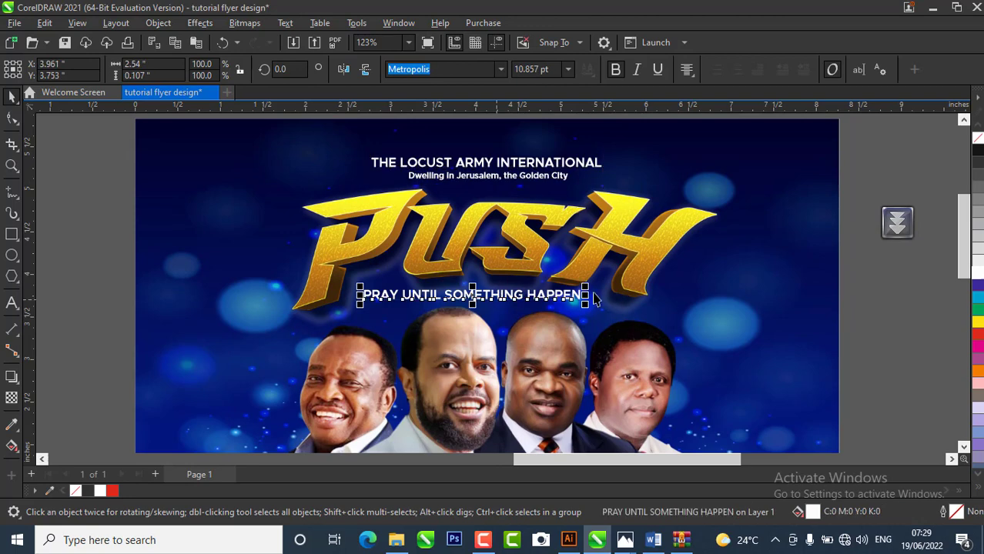
{"action": "left_click_drag", "start_coordinate": [585, 287], "coordinate": [592, 282]}
{"action": "left_click_drag", "start_coordinate": [496, 241], "coordinate": [496, 234]}
{"action": "scroll", "coordinate": [514, 218], "scroll_direction": "down", "scroll_amount": 2}
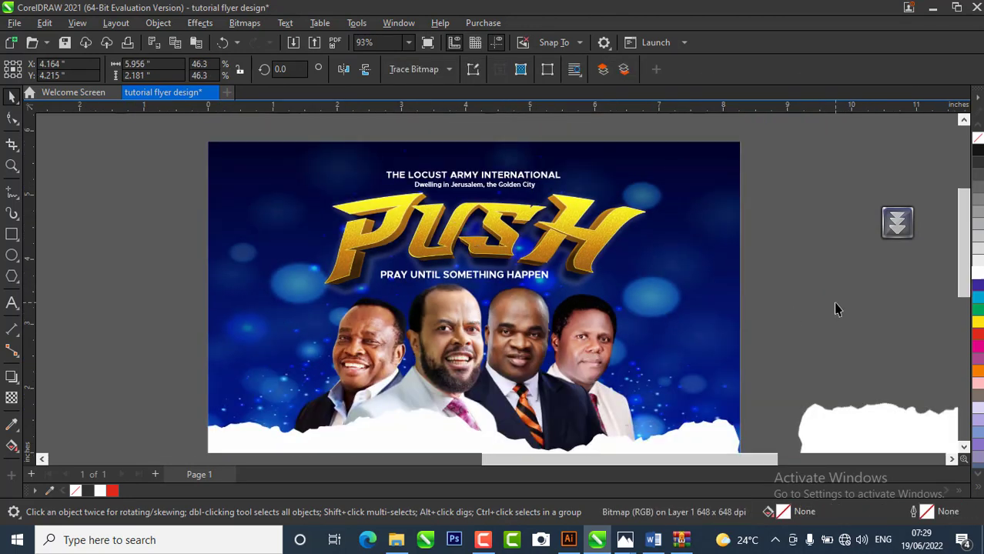
{"action": "left_click", "coordinate": [833, 302]}
- Review the tagline and overall flyer layout, and compare them with the reference image tutorial design .png in Photos
{"action": "scroll", "coordinate": [615, 254], "scroll_direction": "up", "scroll_amount": 2}
{"action": "left_click", "coordinate": [473, 262]}
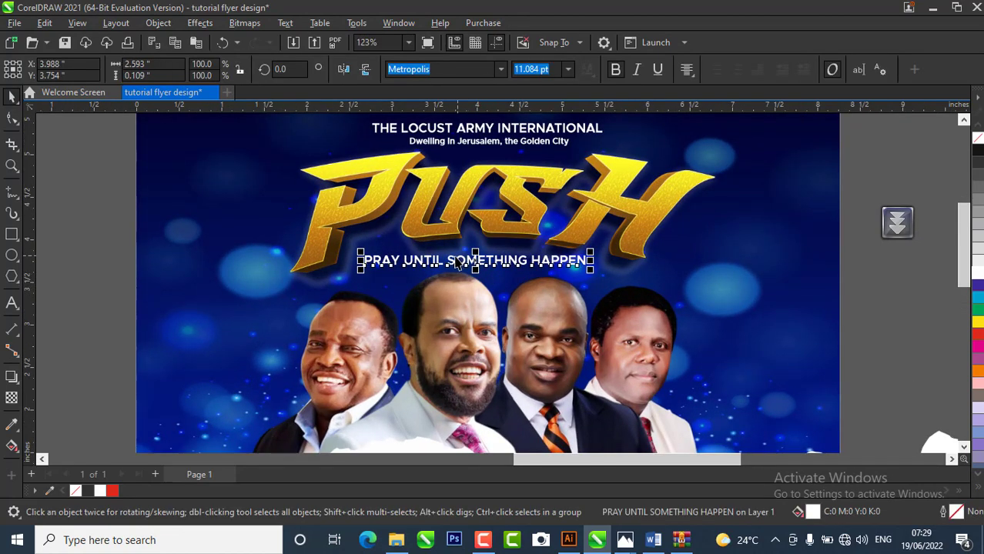
{"action": "scroll", "coordinate": [531, 230], "scroll_direction": "down", "scroll_amount": 3}
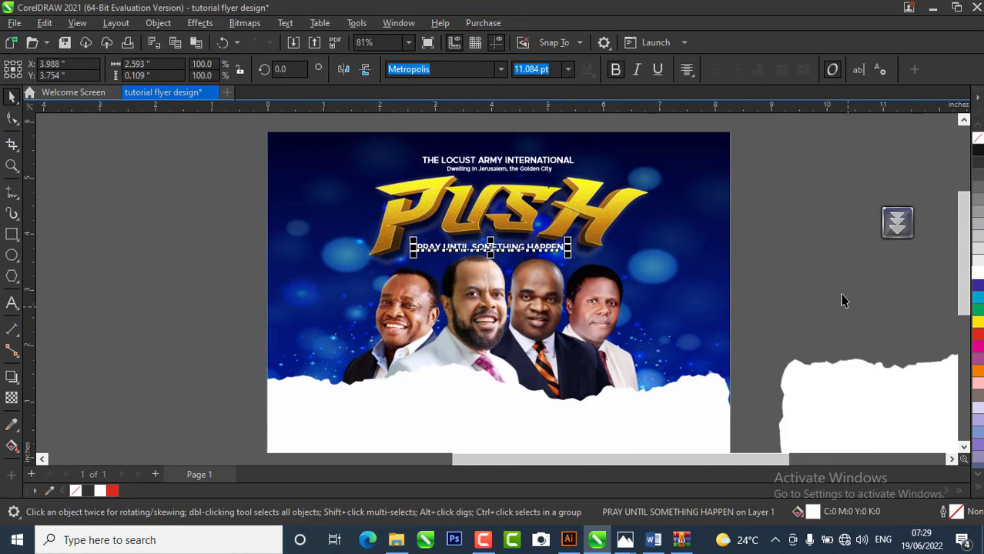
{"action": "left_click", "coordinate": [843, 297]}
{"action": "scroll", "coordinate": [462, 240], "scroll_direction": "down", "scroll_amount": 3}
{"action": "scroll", "coordinate": [412, 341], "scroll_direction": "up", "scroll_amount": 2}
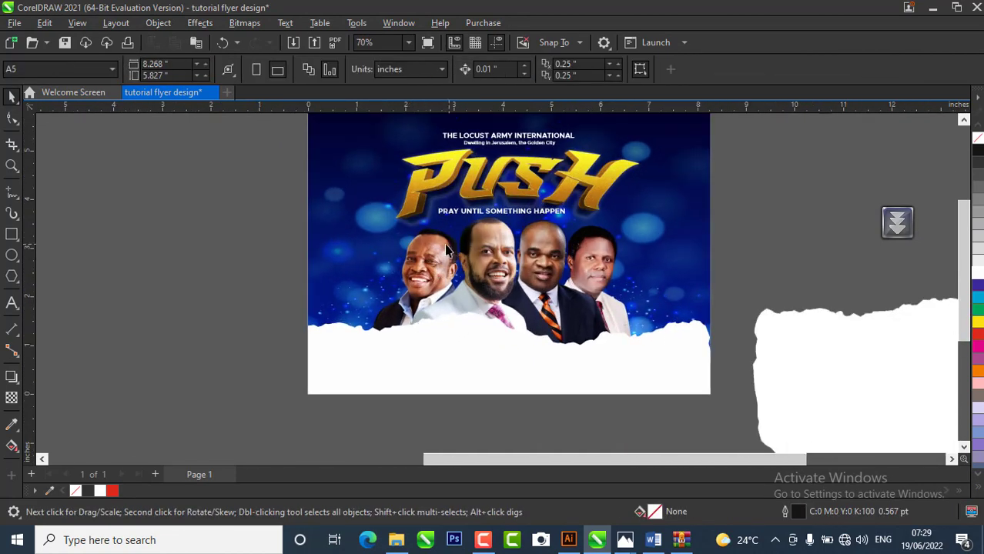
{"action": "scroll", "coordinate": [448, 239], "scroll_direction": "down", "scroll_amount": 1}
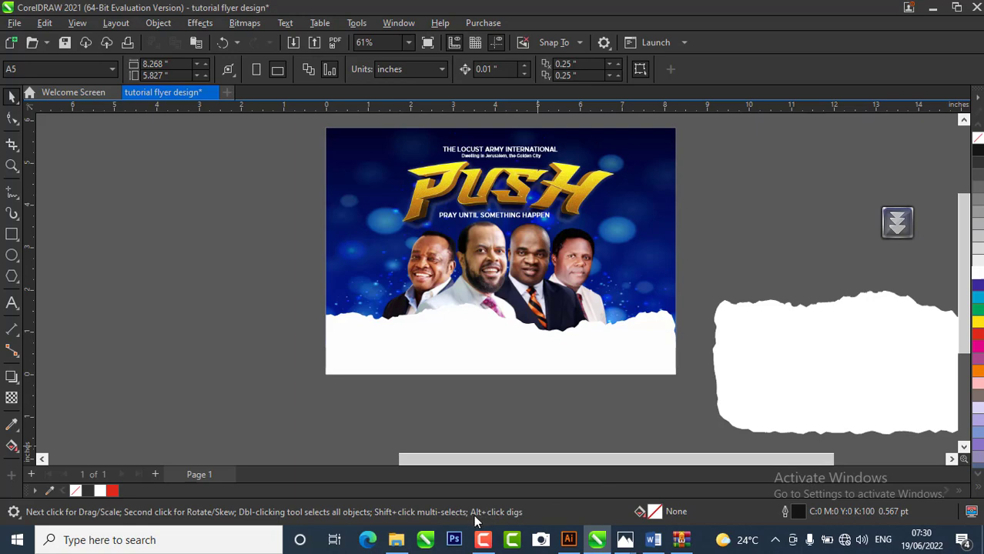
{"action": "mouse_move", "coordinate": [625, 541]}
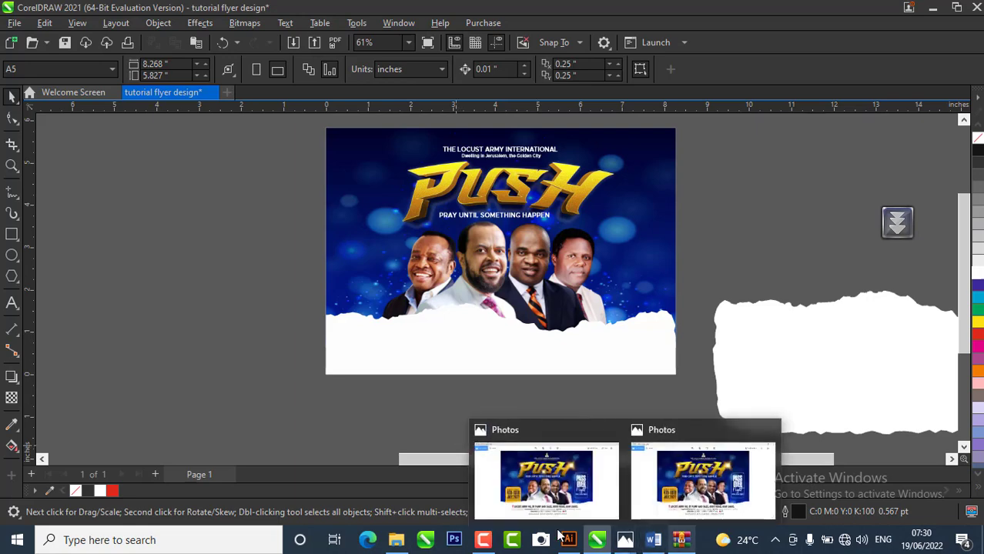
{"action": "left_click", "coordinate": [737, 484]}
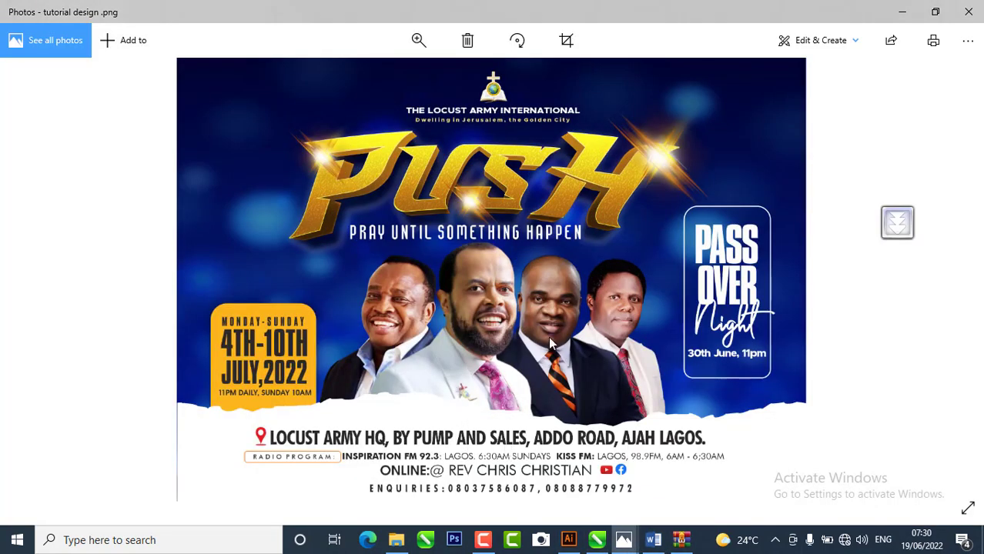
{"action": "key", "text": "Right"}
{"action": "key", "text": "Right"}
{"action": "key", "text": "Right"}
- Switch to Word and copy the three lines from MONDAY-SUNDAY -4TH-10TH JULY,2022 through Passover night: 30th June, 11pm
{"action": "left_click", "coordinate": [661, 539]}
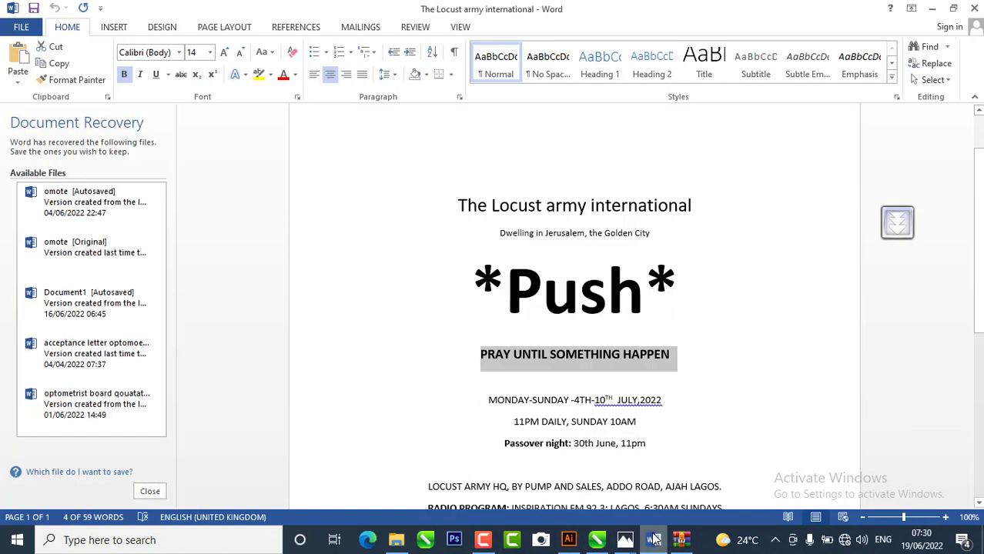
{"action": "scroll", "coordinate": [433, 364], "scroll_direction": "down", "scroll_amount": 2}
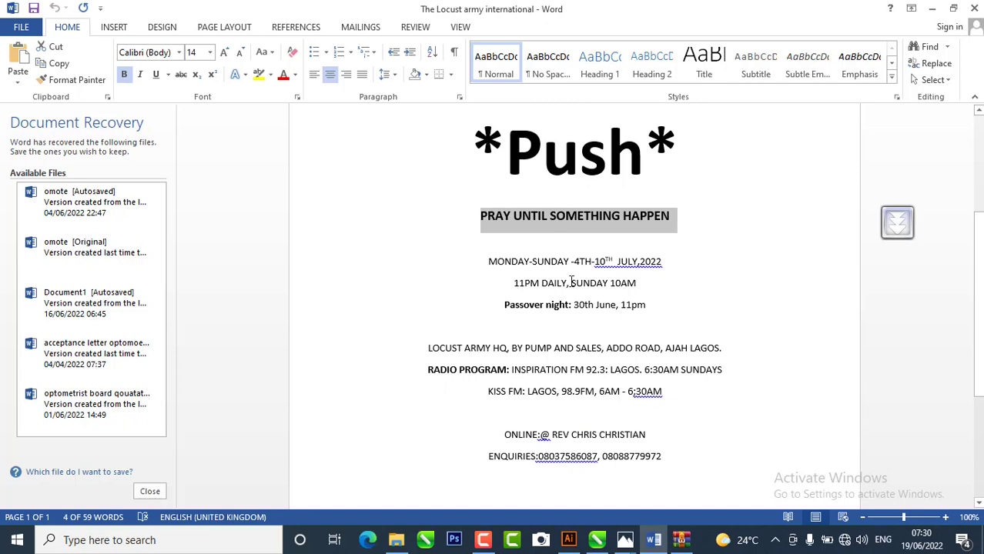
{"action": "left_click_drag", "start_coordinate": [490, 260], "coordinate": [645, 283]}
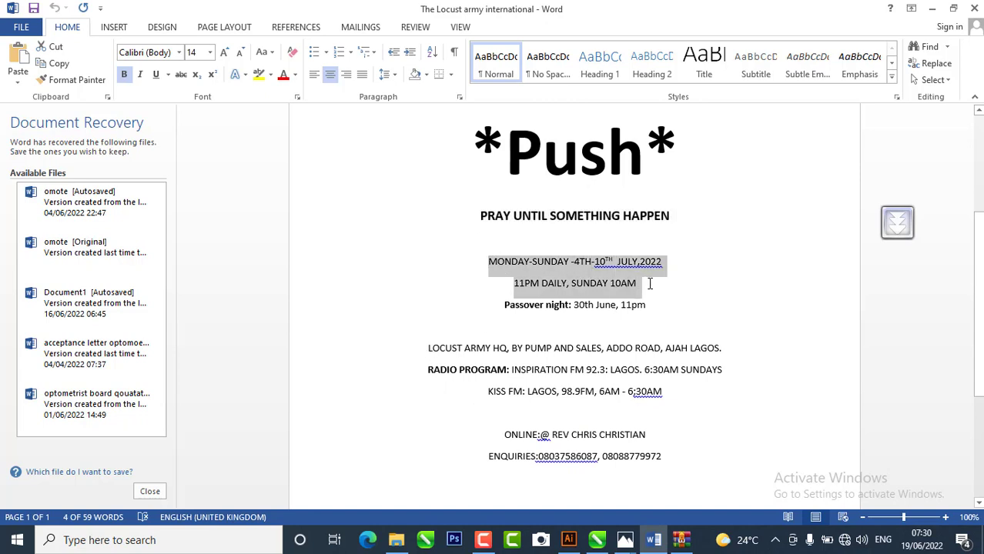
{"action": "left_click_drag", "start_coordinate": [650, 285], "coordinate": [652, 304]}
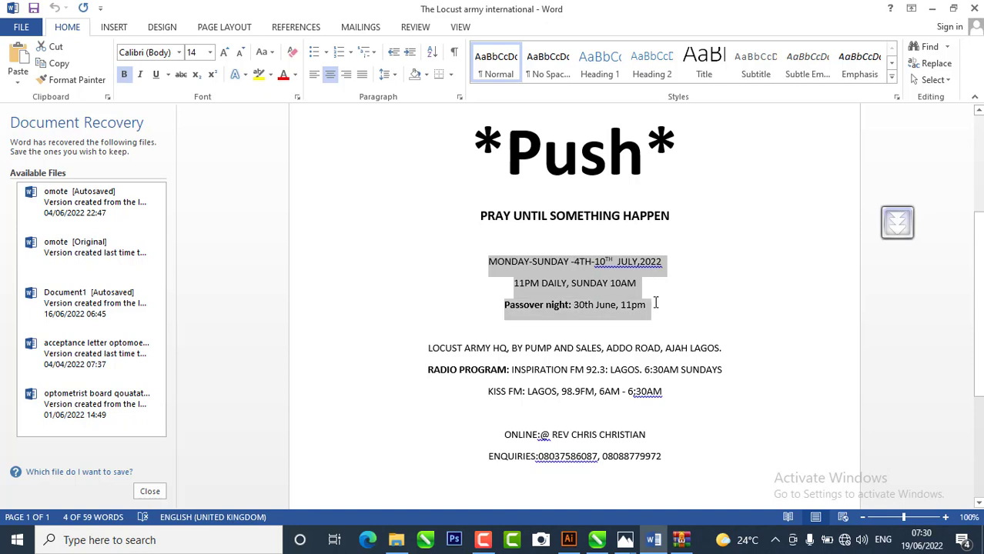
{"action": "right_click", "coordinate": [548, 268]}
{"action": "left_click", "coordinate": [595, 297]}
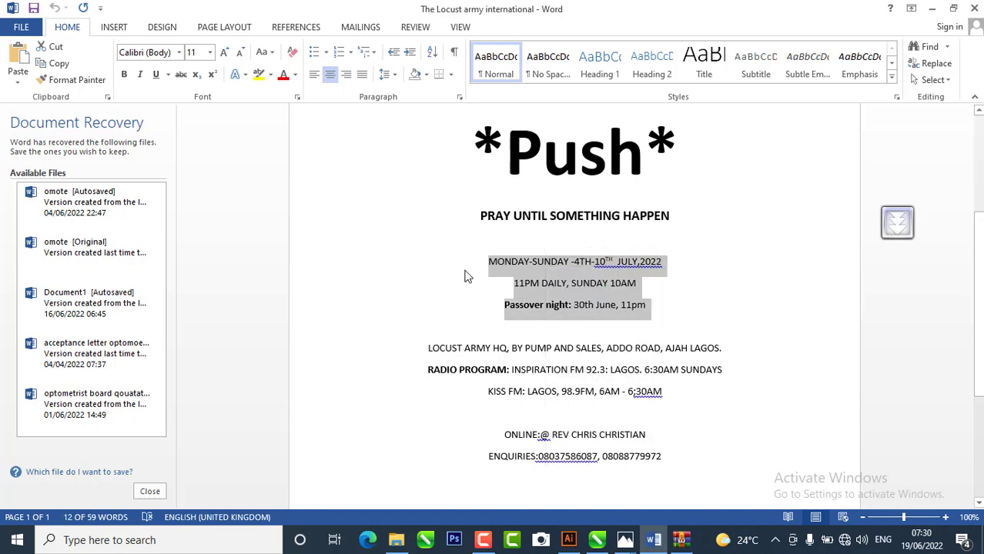
- Switch back to CorelDRAW and save the drawing as tutorial flyer design in the Desktop's tutorial resouces folder
{"action": "mouse_move", "coordinate": [600, 547]}
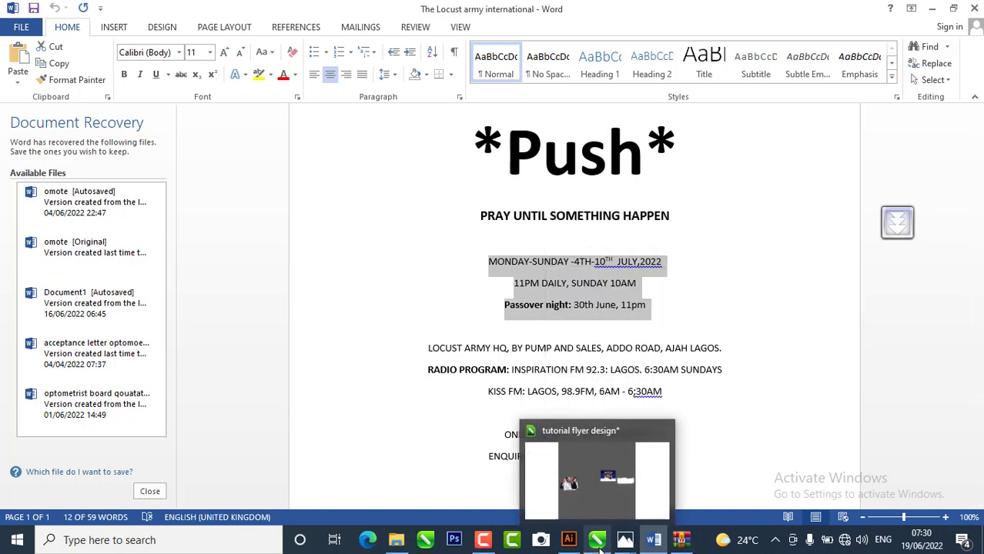
{"action": "left_click", "coordinate": [627, 494]}
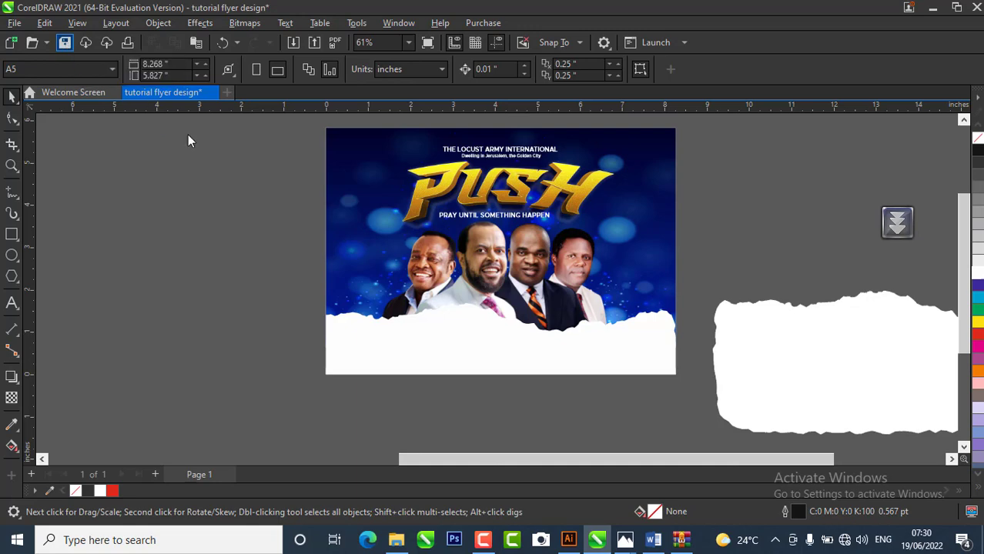
{"action": "key", "text": "ctrl+s"}
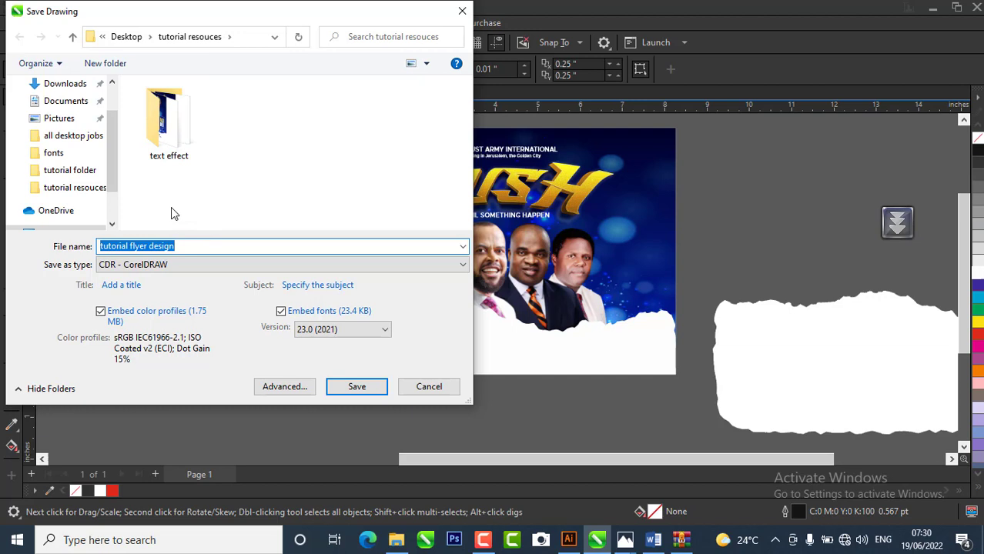
{"action": "scroll", "coordinate": [67, 124], "scroll_direction": "up", "scroll_amount": 1}
{"action": "left_click", "coordinate": [61, 114]}
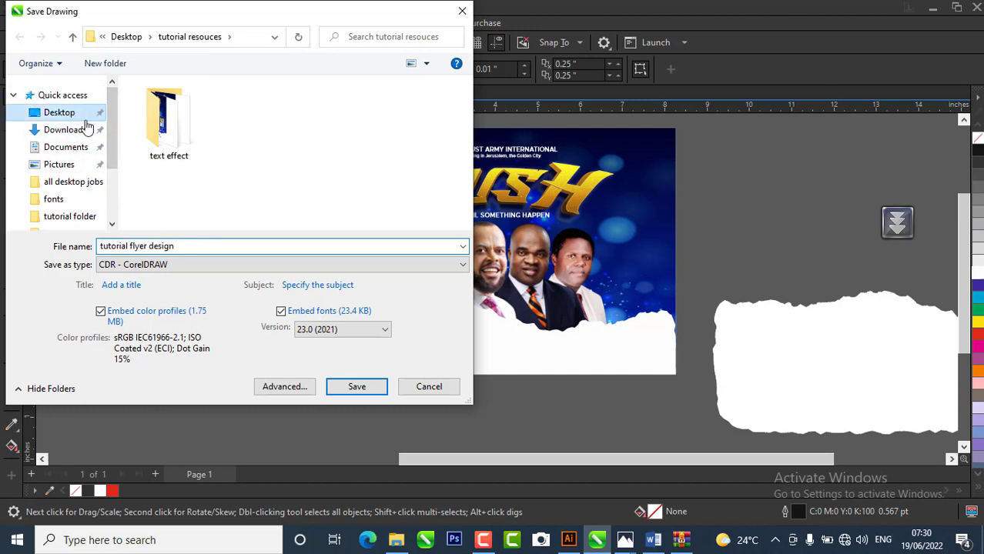
{"action": "scroll", "coordinate": [261, 171], "scroll_direction": "down", "scroll_amount": 1}
{"action": "scroll", "coordinate": [231, 192], "scroll_direction": "up", "scroll_amount": 1}
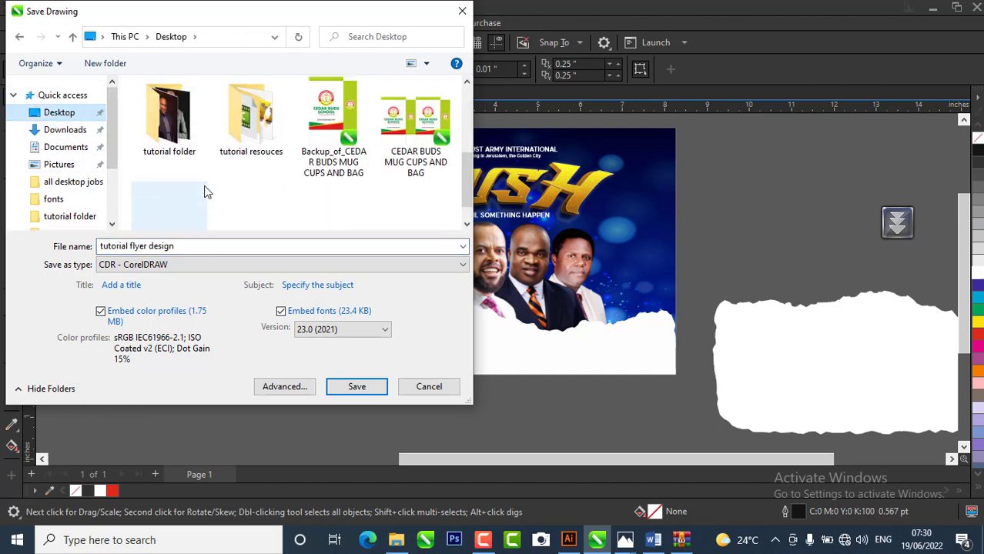
{"action": "double_click", "coordinate": [255, 132]}
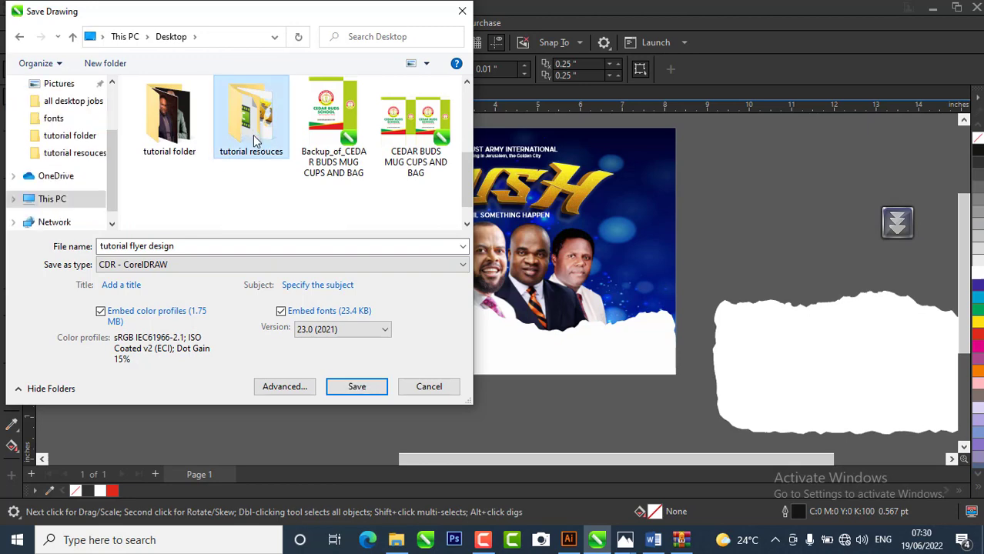
{"action": "left_click", "coordinate": [354, 390]}
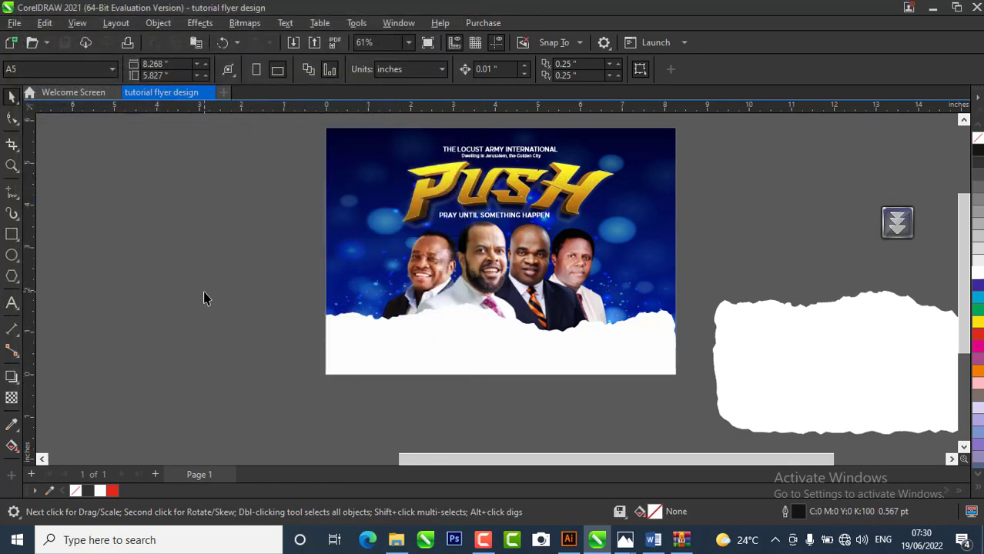
- Paste the copied date and Passover night lines as artistic text beside the flyer, maintaining fonts and formatting
{"action": "left_click", "coordinate": [11, 305]}
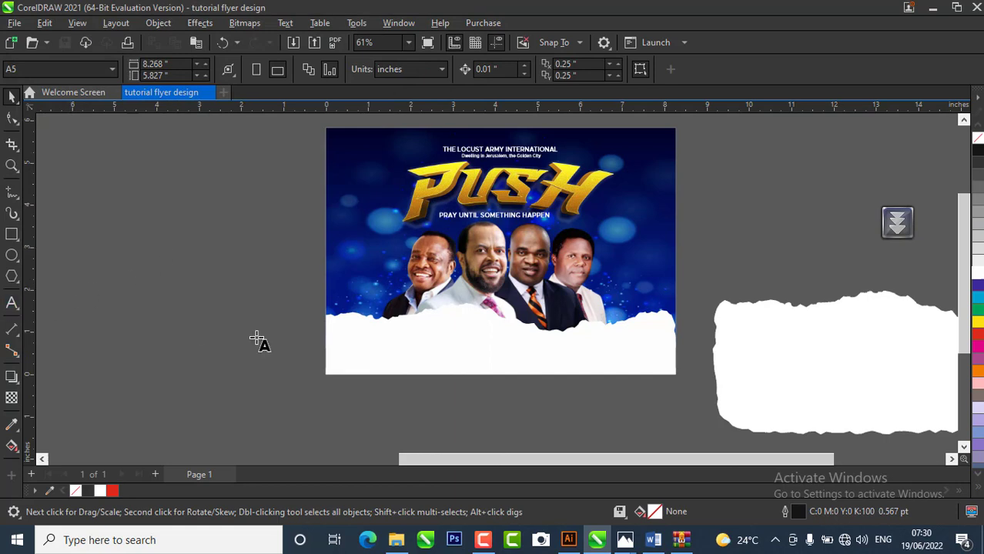
{"action": "left_click", "coordinate": [432, 332]}
{"action": "key", "text": "ctrl+v"}
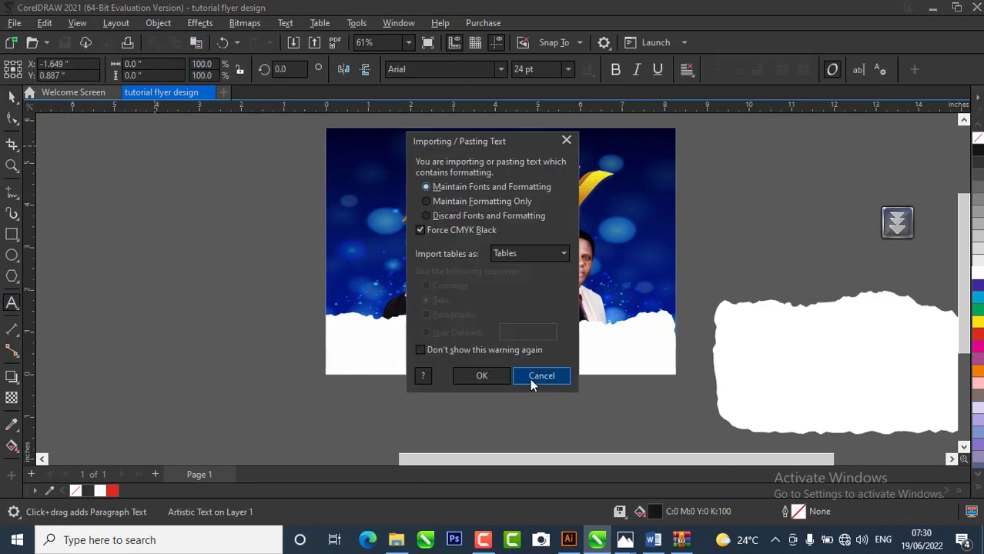
{"action": "left_click", "coordinate": [466, 380]}
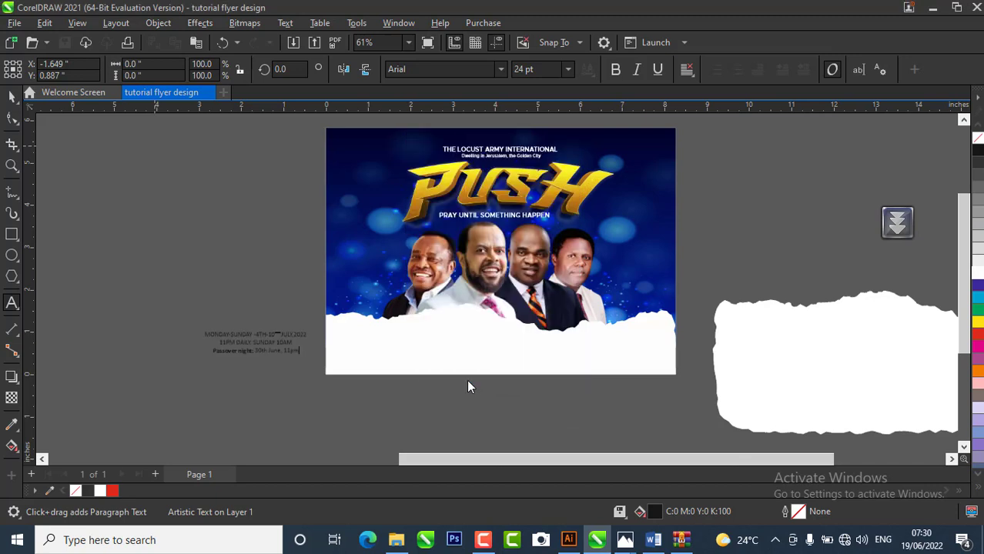
{"action": "left_click", "coordinate": [8, 99]}
{"action": "left_click", "coordinate": [326, 411]}
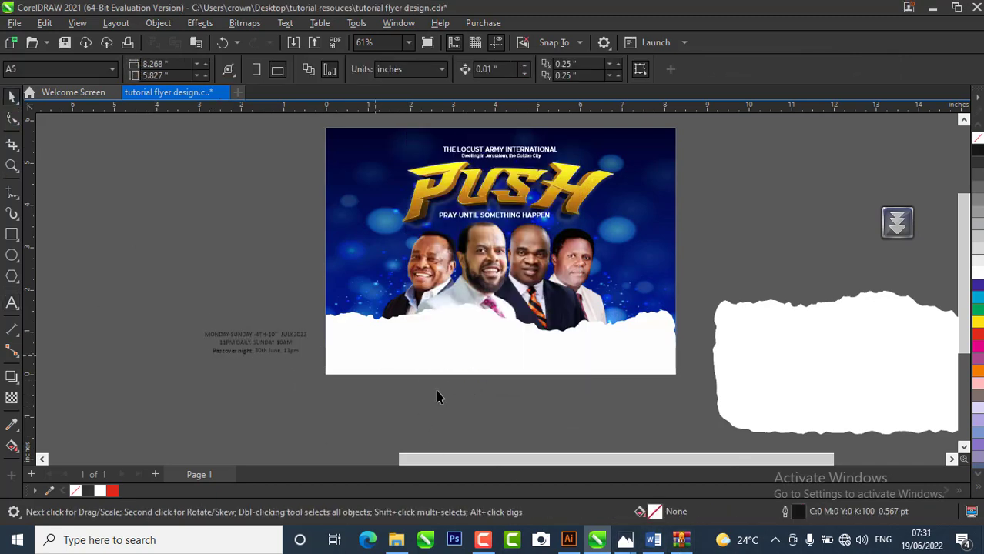
- Check the date text in the reference flyer in Photos, and move the pasted text up toward the CorelDRAW page's left edge
{"action": "mouse_move", "coordinate": [624, 539]}
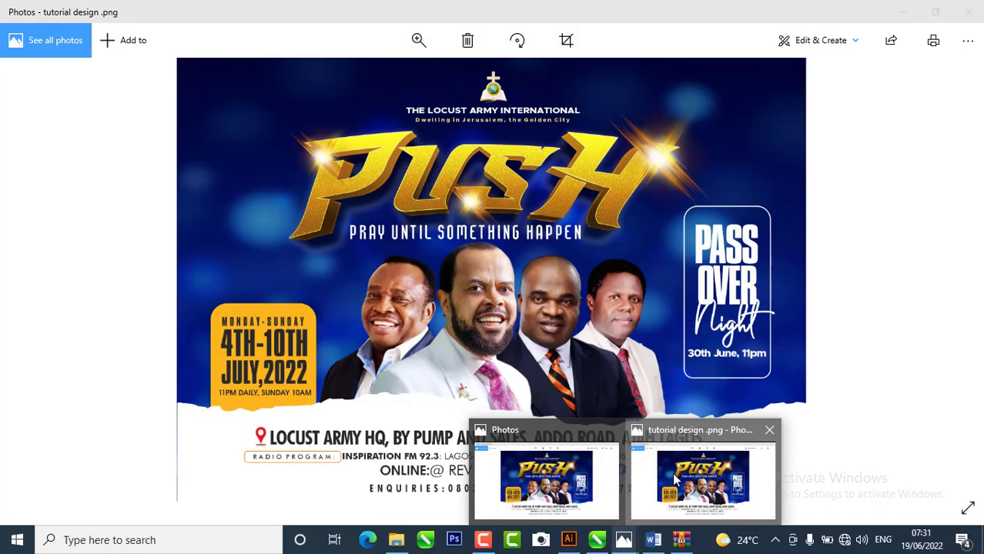
{"action": "left_click", "coordinate": [675, 479]}
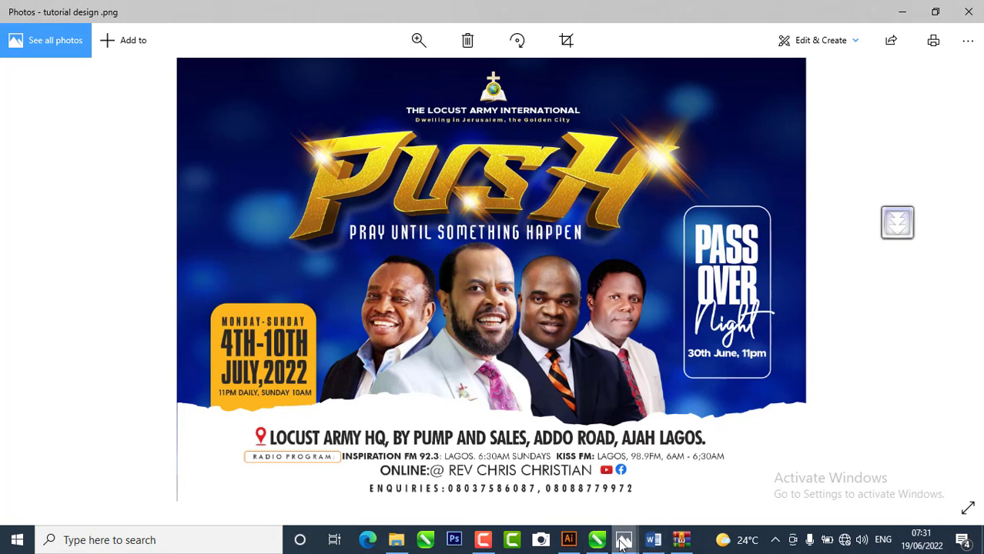
{"action": "left_click", "coordinate": [593, 531]}
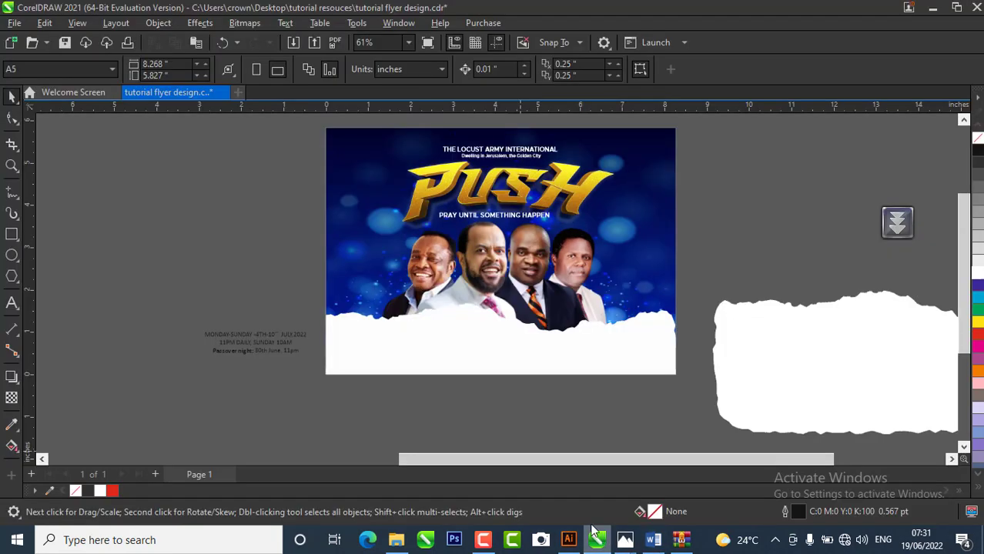
{"action": "left_click_drag", "start_coordinate": [249, 335], "coordinate": [291, 306]}
- Break the pasted date line into separate lines after MONDAY-SUNDAY, after 4TH and after the superscripted 10TH
{"action": "scroll", "coordinate": [273, 306], "scroll_direction": "up", "scroll_amount": 5}
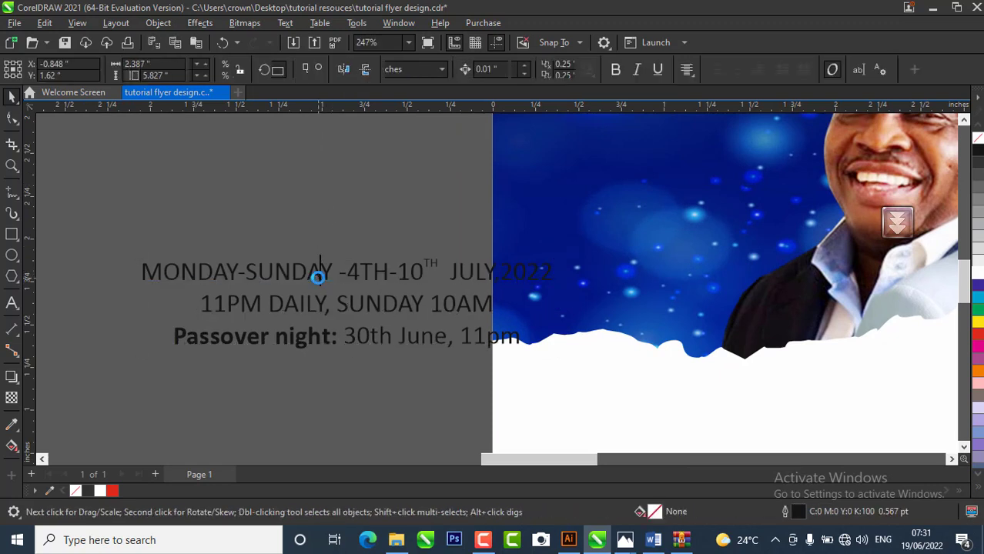
{"action": "double_click", "coordinate": [320, 274]}
{"action": "left_click", "coordinate": [338, 274]}
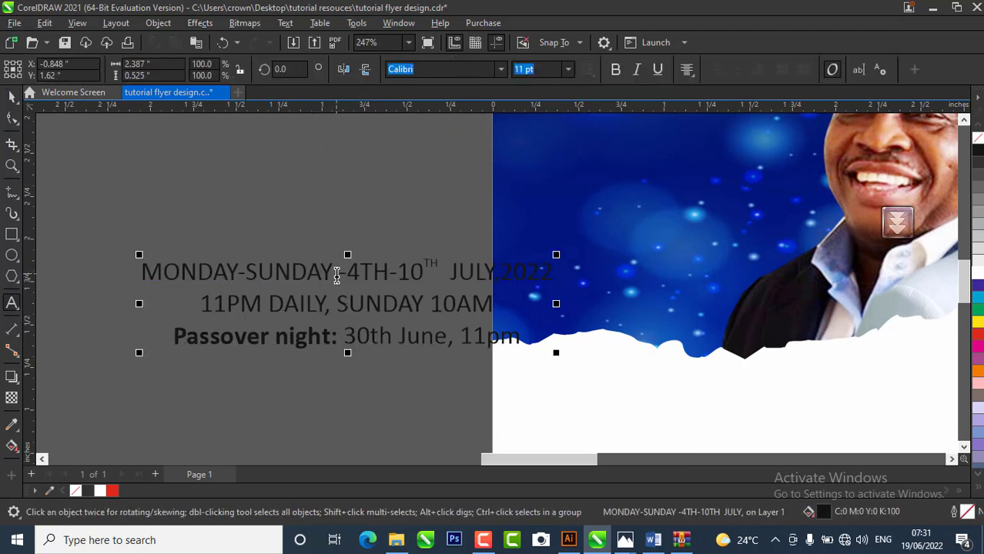
{"action": "key", "text": "Return"}
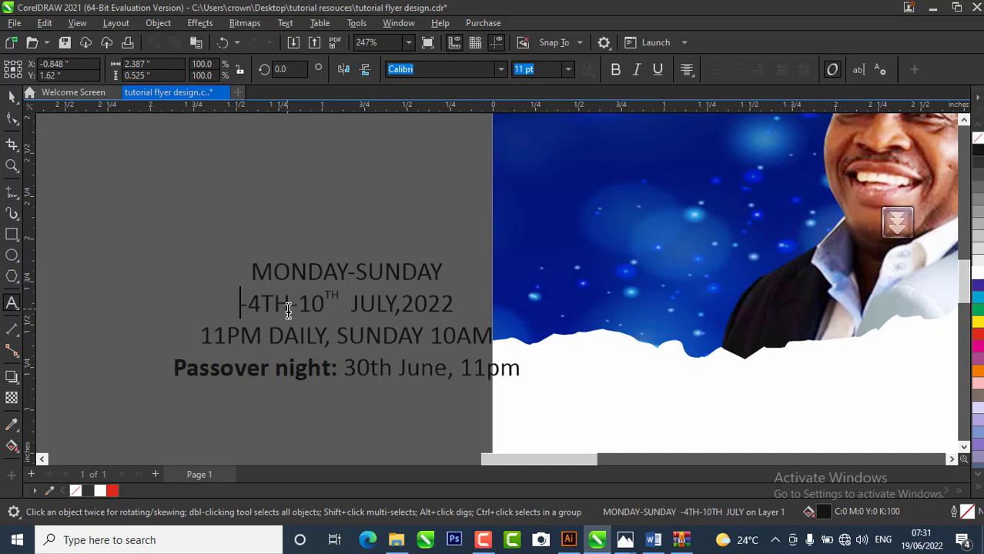
{"action": "key", "text": "Escape"}
{"action": "key", "text": "Return"}
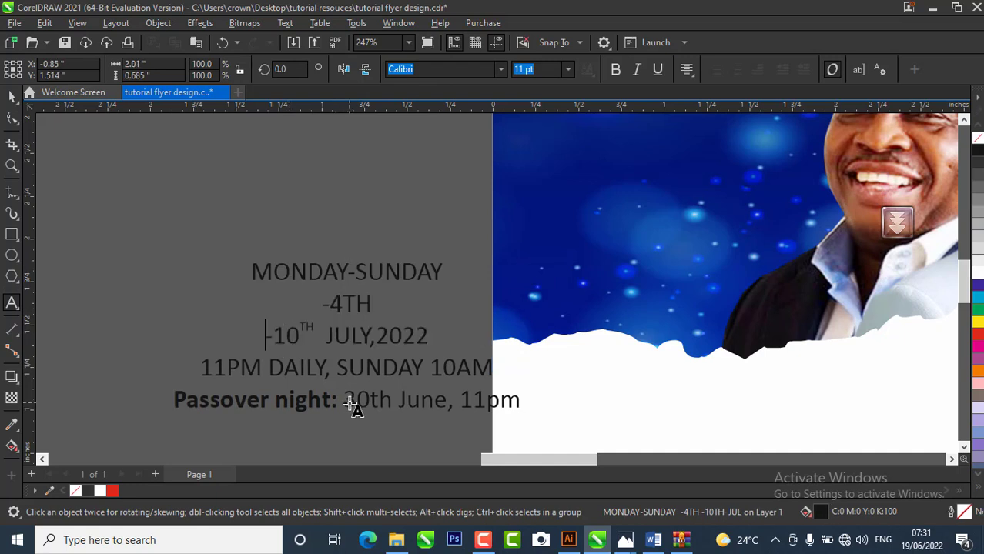
{"action": "key", "text": "Return"}
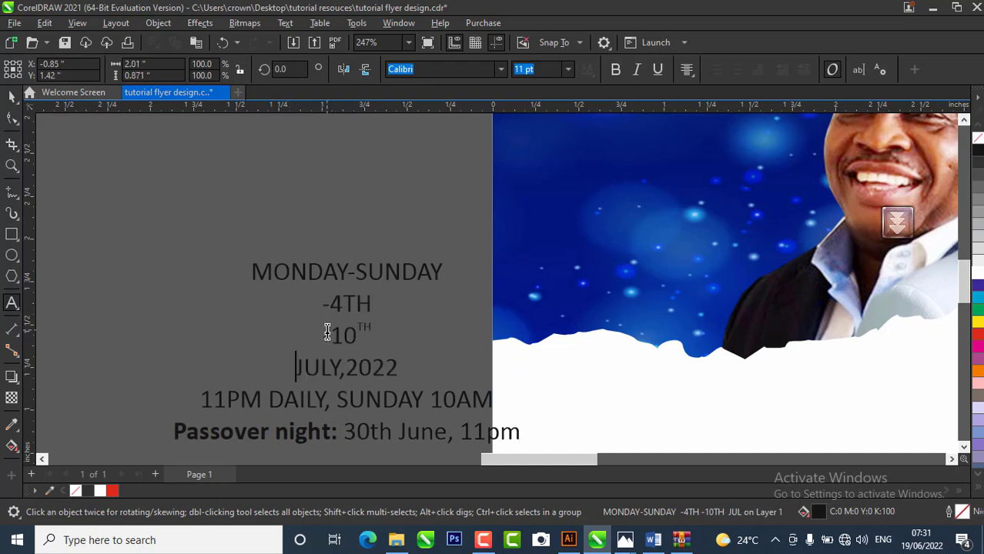
- Remove the leading hyphens before 4TH and 10TH, and rejoin both dates on one line with a hyphen between them
{"action": "left_click", "coordinate": [333, 306]}
{"action": "key", "text": "BackSpace"}
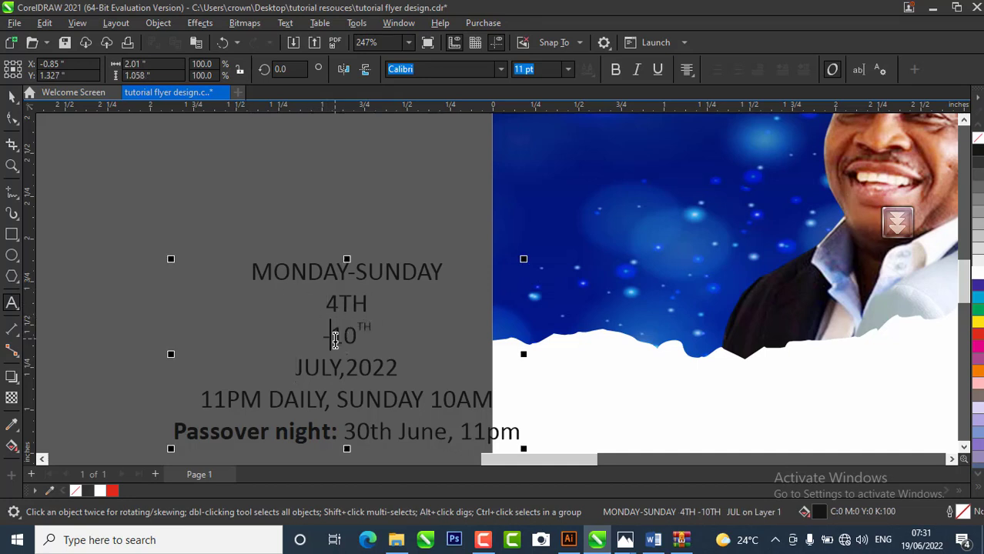
{"action": "left_click", "coordinate": [328, 333]}
{"action": "key", "text": "BackSpace"}
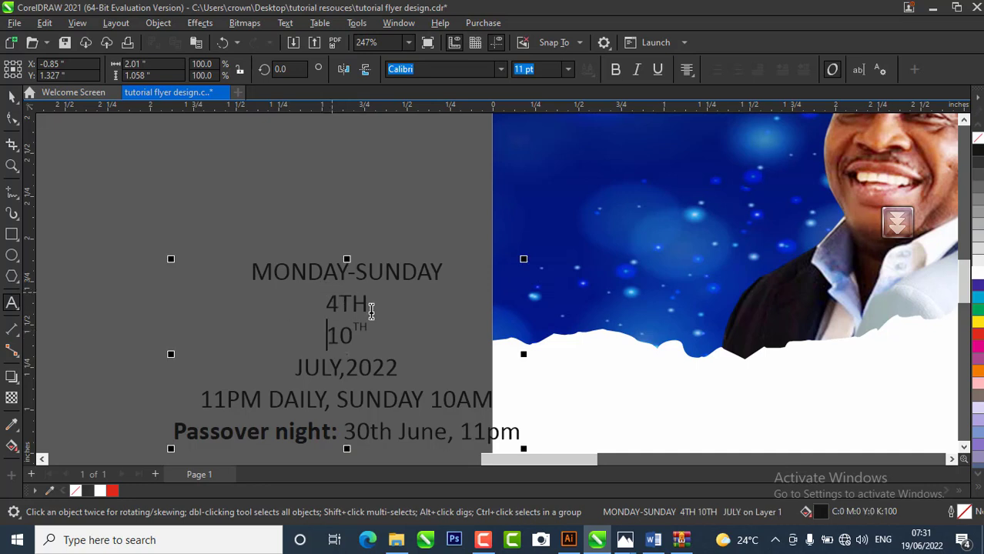
{"action": "key", "text": "BackSpace"}
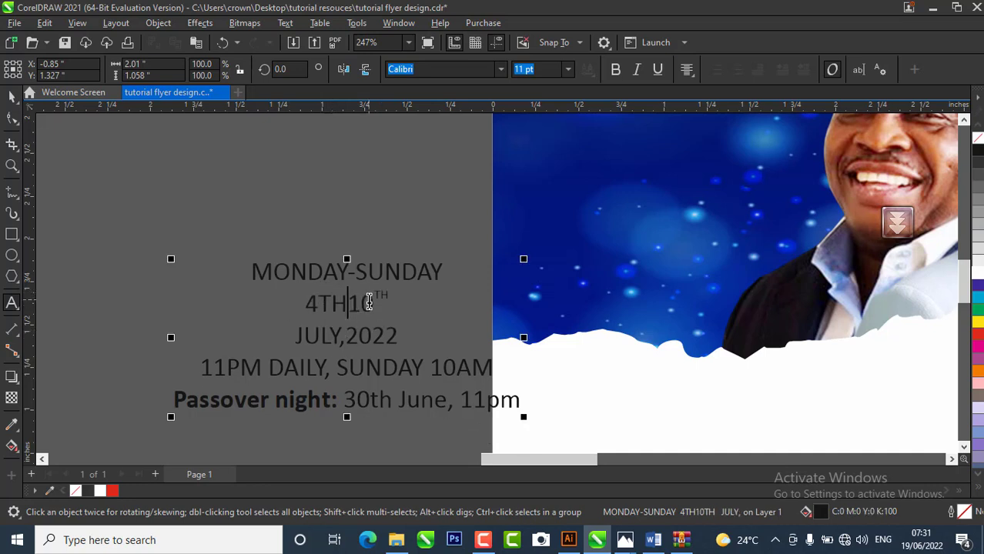
{"action": "type", "text": "-"}
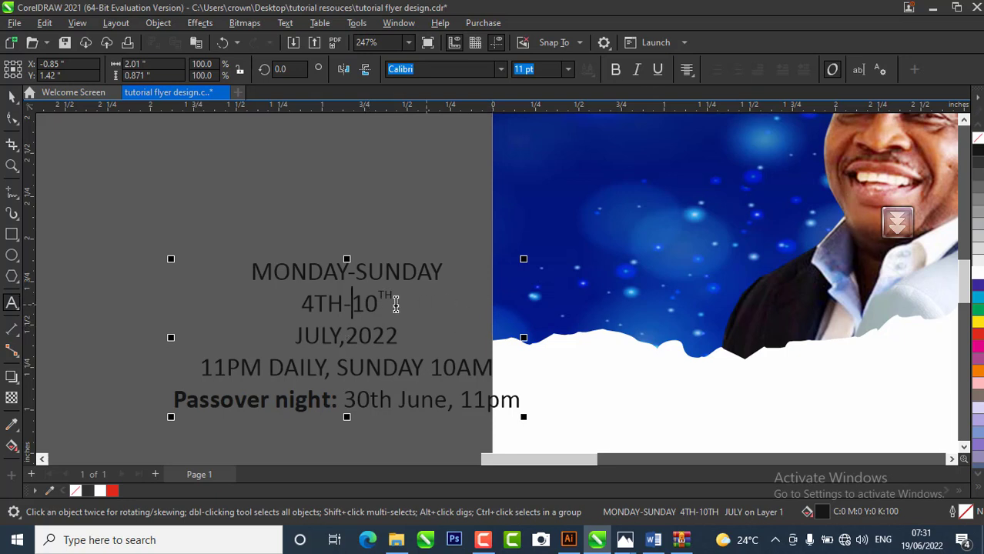
- Replace the superscript TH after the 10 with normal-size letters so the line reads 4TH-10TH, and finish the text editing
{"action": "left_click", "coordinate": [380, 308]}
{"action": "key", "text": "Delete"}
{"action": "key", "text": "Delete"}
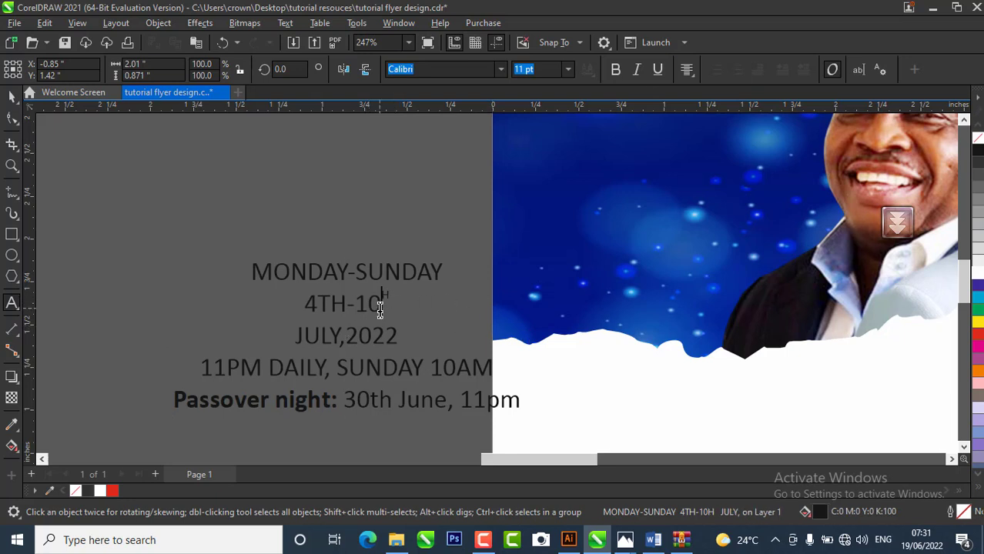
{"action": "type", "text": "TH"}
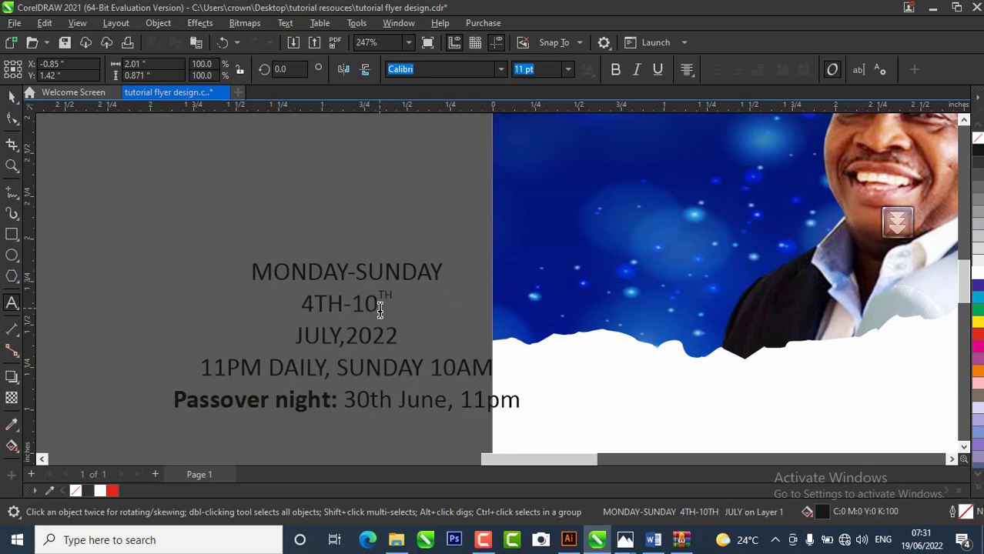
{"action": "key", "text": "BackSpace"}
{"action": "key", "text": "BackSpace"}
{"action": "key", "text": "BackSpace"}
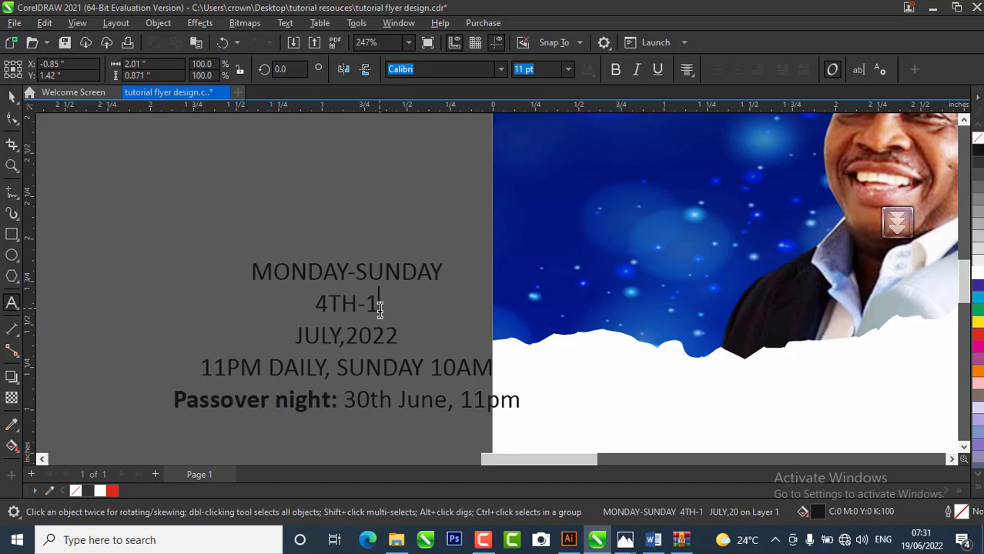
{"action": "type", "text": "0TH"}
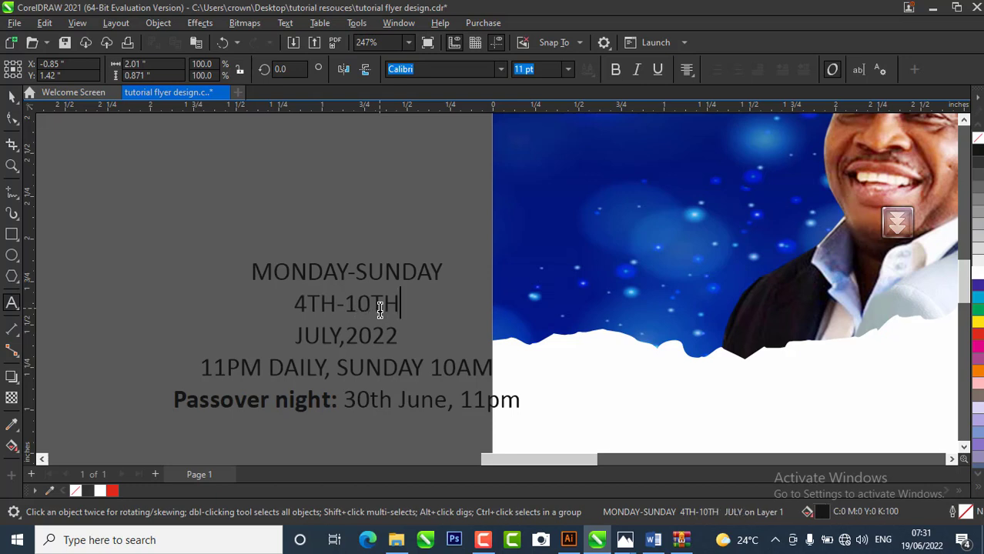
{"action": "left_click", "coordinate": [12, 96]}
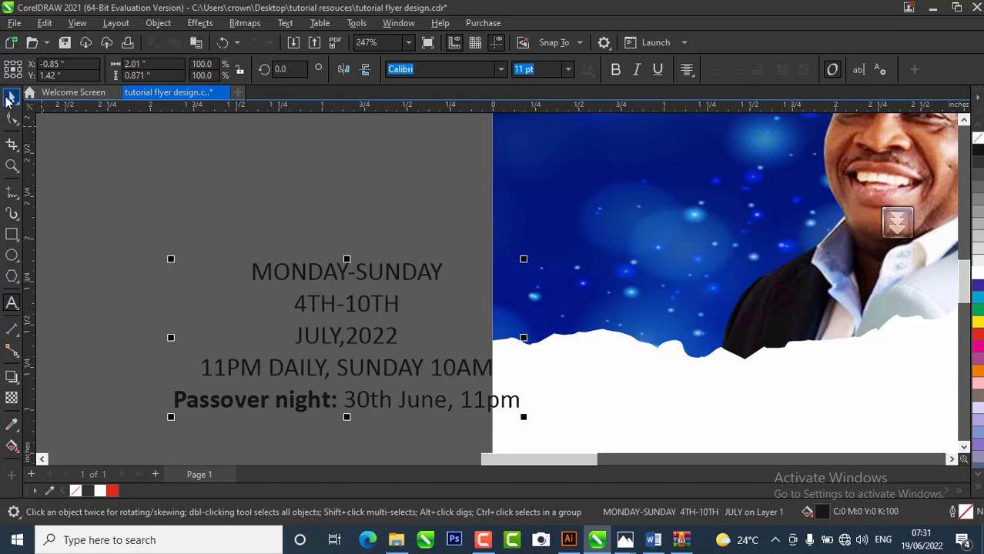
{"action": "left_click", "coordinate": [385, 195]}
- Break the date text block apart into individual lines and move MONDAY-SUNDAY up, away from the 4TH-10TH line
{"action": "left_click", "coordinate": [378, 298]}
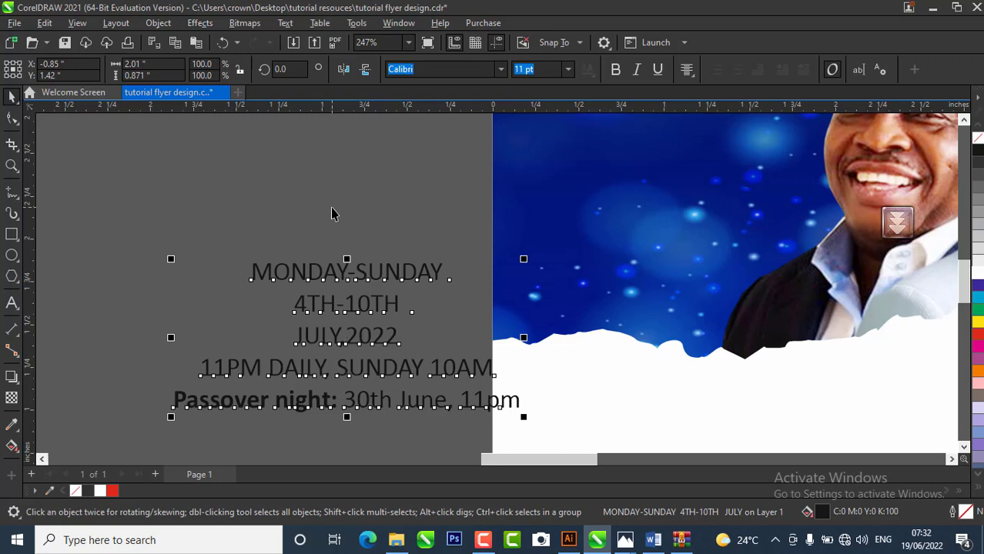
{"action": "key", "text": "ctrl+k"}
{"action": "left_click", "coordinate": [331, 208]}
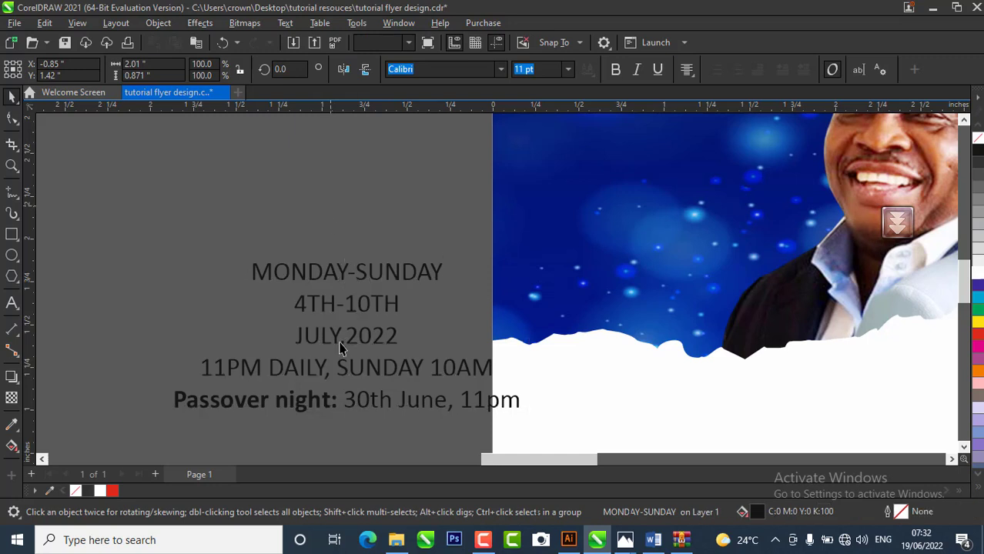
{"action": "left_click_drag", "start_coordinate": [353, 279], "coordinate": [348, 242]}
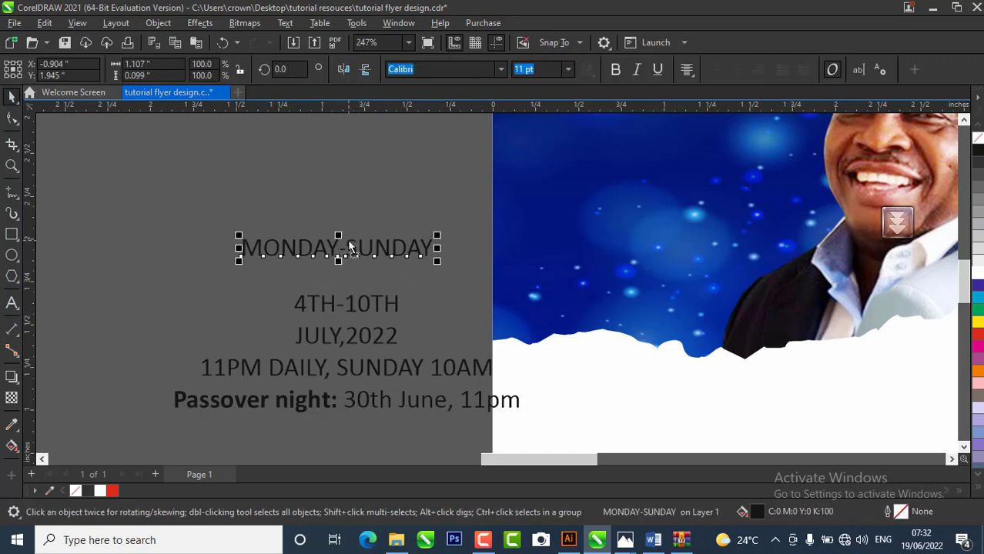
{"action": "left_click", "coordinate": [332, 218]}
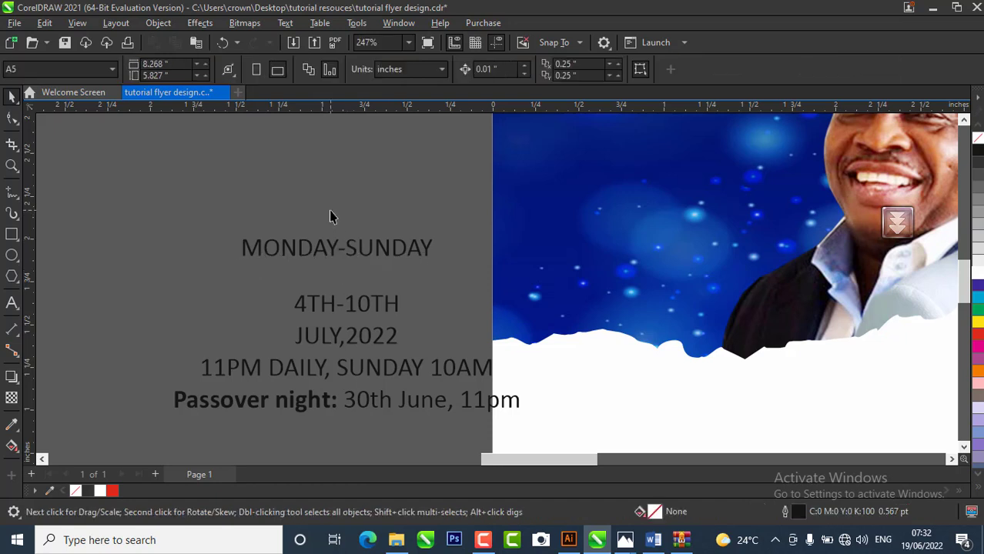
- Activate the Rectangle tool
{"action": "left_click", "coordinate": [12, 235]}
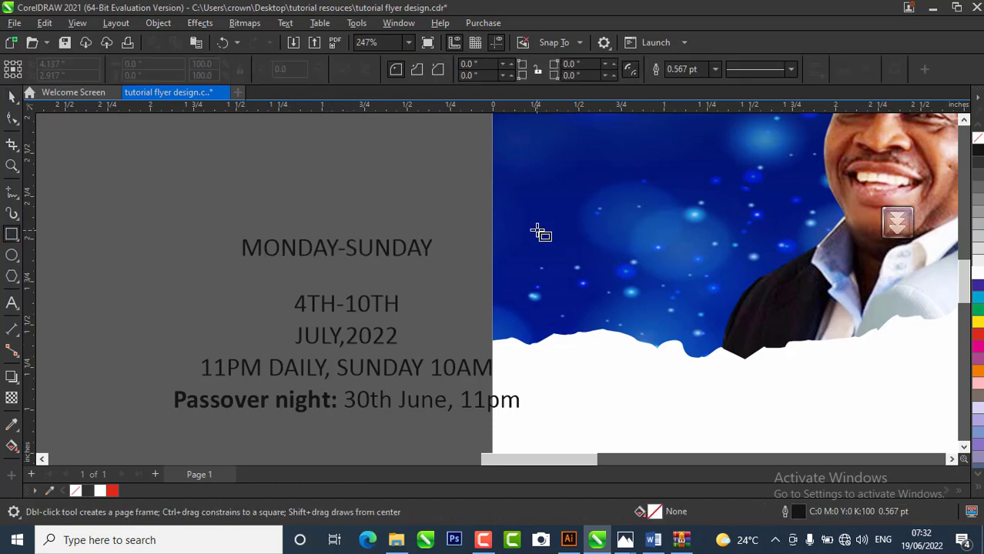
- Draw a rectangle about 0.67 by 0.82 inches on the flyer's lower-left blue background, overlapping the torn white edge
{"action": "left_click_drag", "start_coordinate": [548, 222], "coordinate": [590, 316]}
{"action": "left_click_drag", "start_coordinate": [596, 321], "coordinate": [662, 360]}
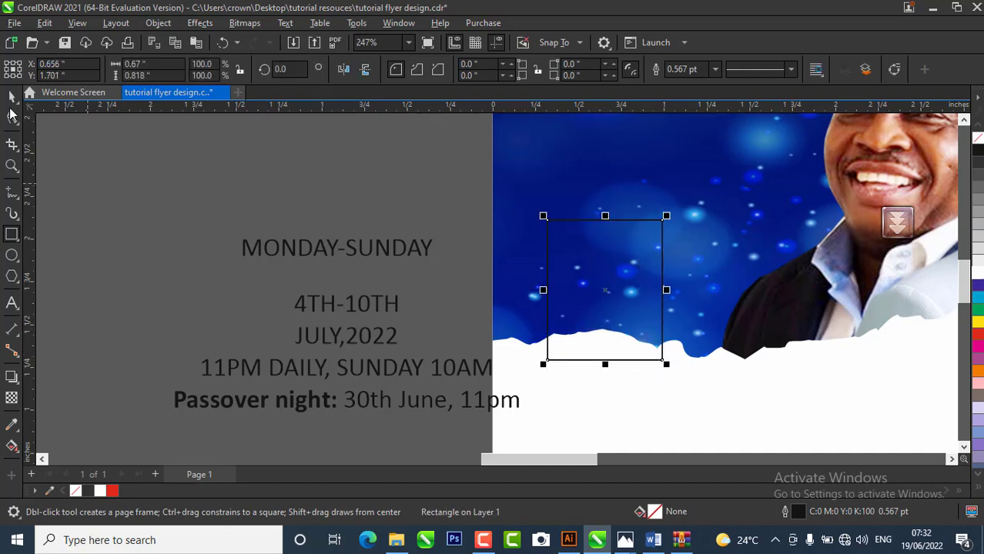
{"action": "left_click", "coordinate": [11, 96]}
{"action": "left_click", "coordinate": [387, 212]}
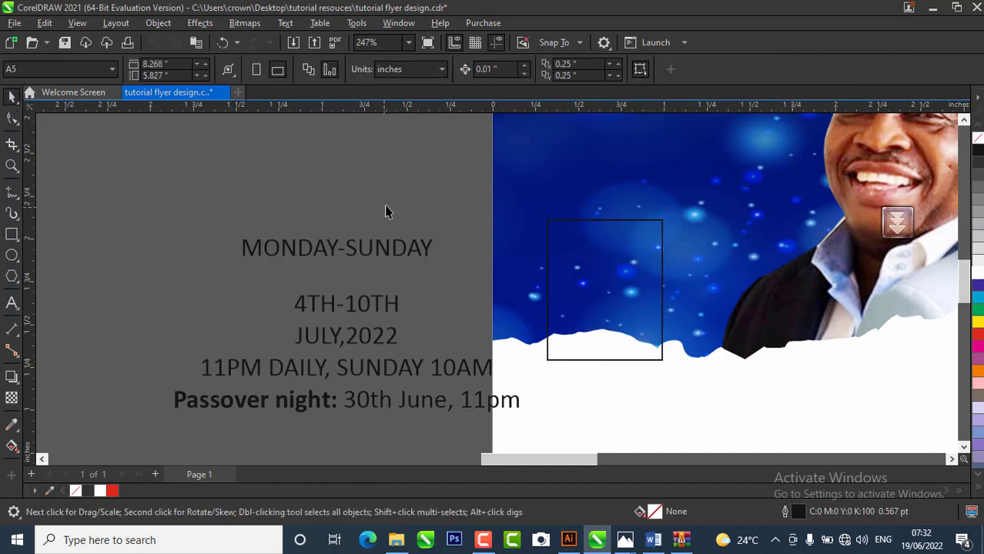
{"action": "left_click", "coordinate": [633, 313]}
{"action": "left_click", "coordinate": [325, 171]}
{"action": "left_click", "coordinate": [647, 341]}
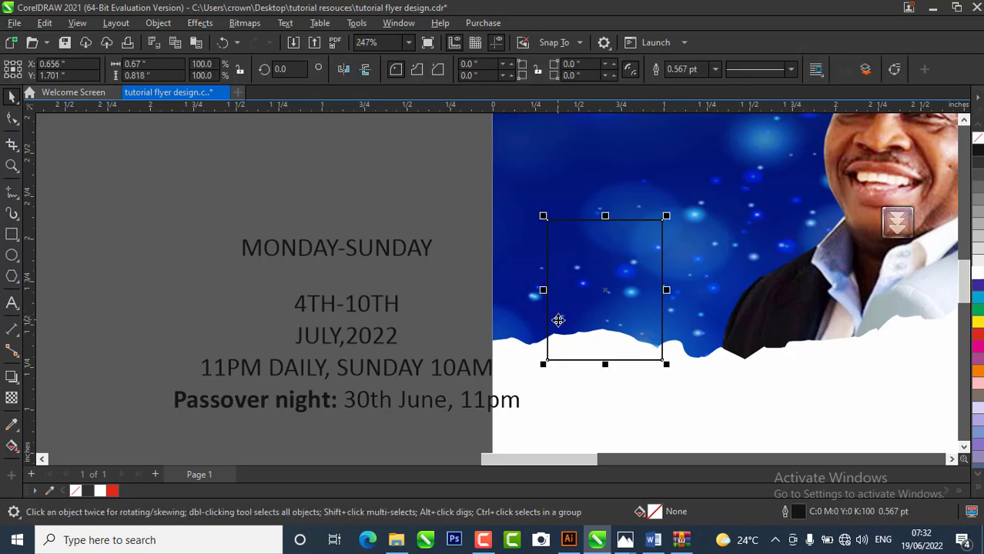
{"action": "scroll", "coordinate": [585, 333], "scroll_direction": "up", "scroll_amount": 1}
{"action": "left_click", "coordinate": [236, 234]}
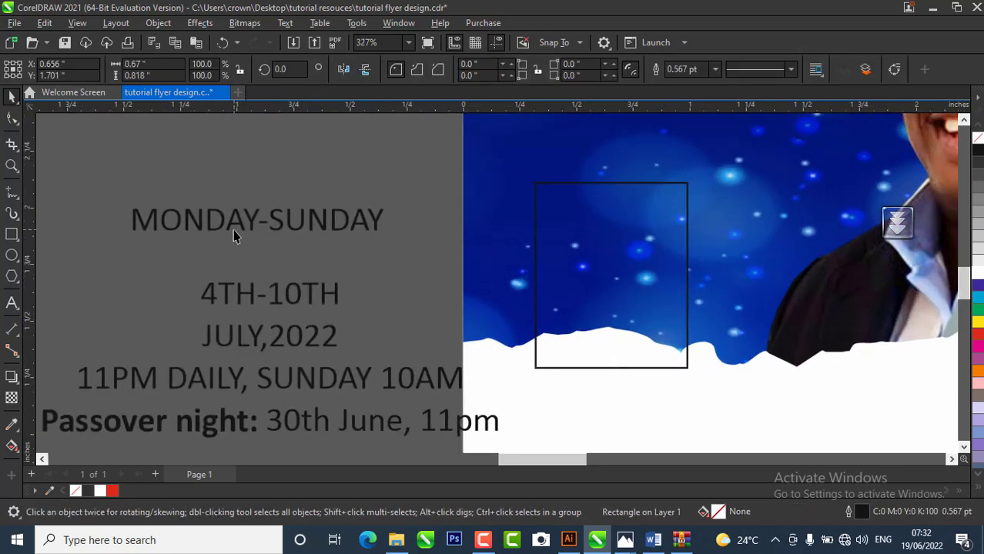
- Round the rectangle's two upper corners with a 0.09-inch radius, leaving the lower corners square
{"action": "left_click", "coordinate": [583, 231]}
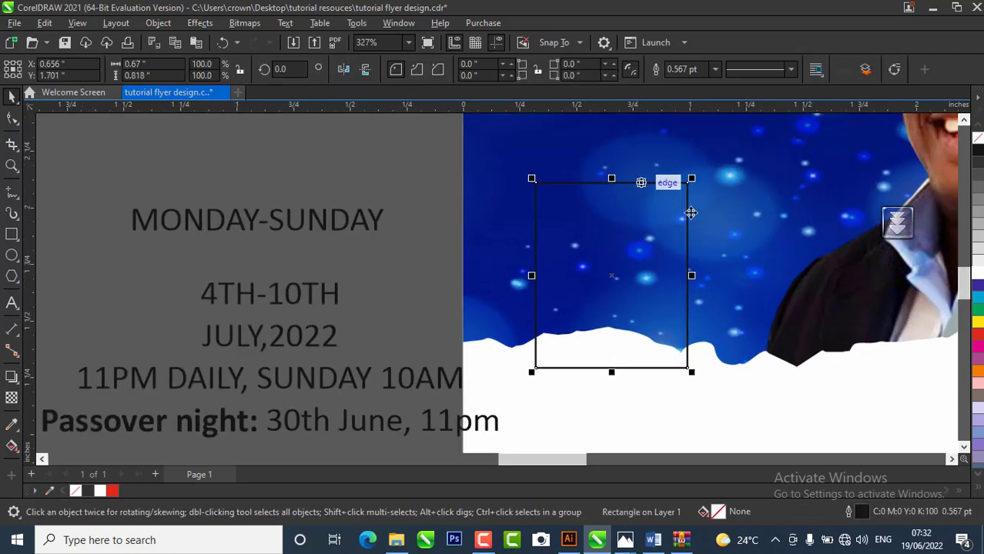
{"action": "scroll", "coordinate": [612, 205], "scroll_direction": "up", "scroll_amount": 1}
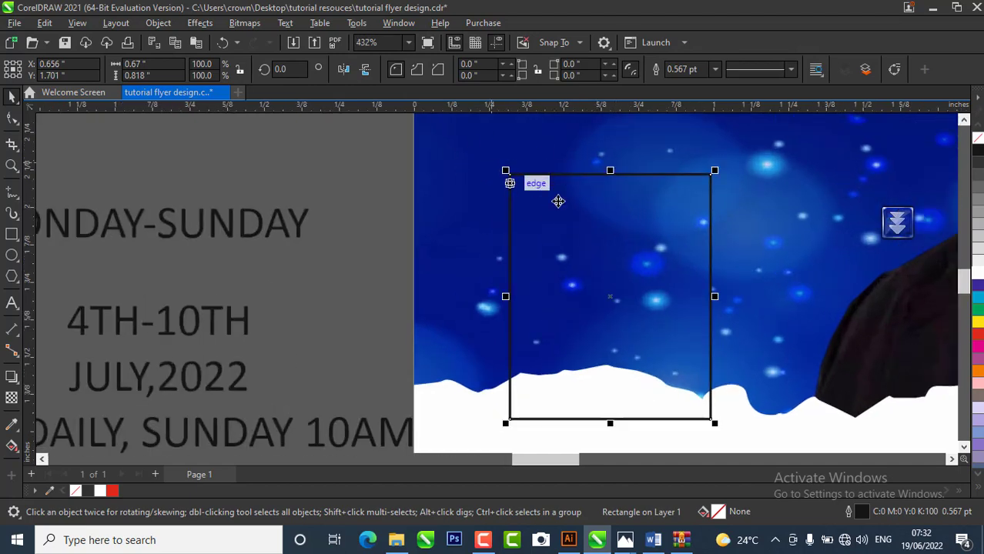
{"action": "scroll", "coordinate": [545, 246], "scroll_direction": "down", "scroll_amount": 1}
{"action": "scroll", "coordinate": [458, 256], "scroll_direction": "down", "scroll_amount": 1}
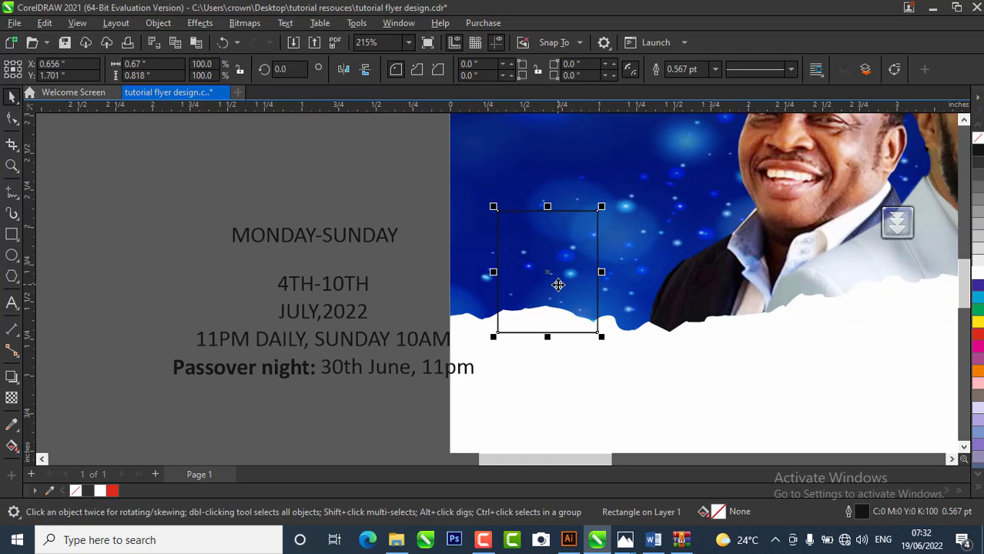
{"action": "scroll", "coordinate": [527, 224], "scroll_direction": "up", "scroll_amount": 2}
{"action": "key", "text": "F8"}
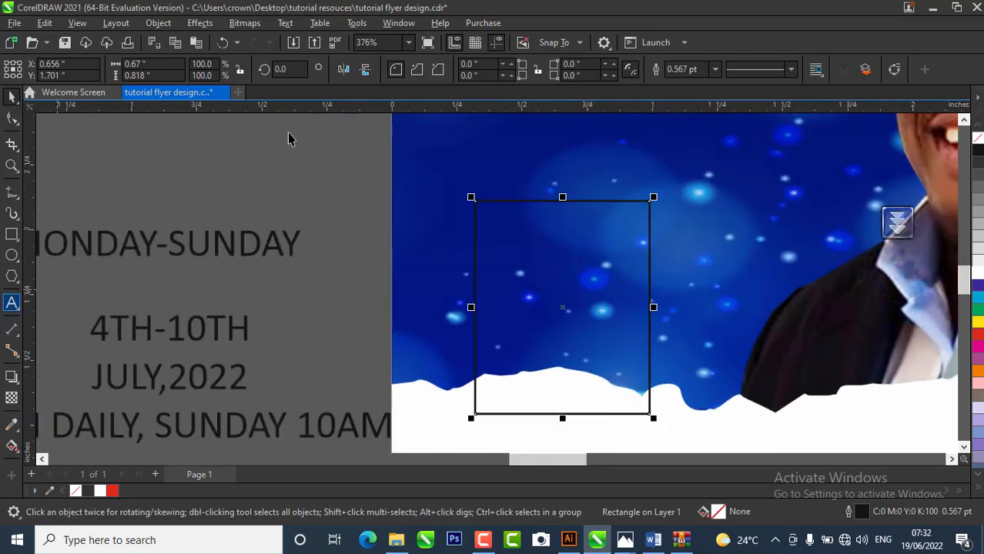
{"action": "key", "text": "space"}
{"action": "scroll", "coordinate": [541, 207], "scroll_direction": "up", "scroll_amount": 1}
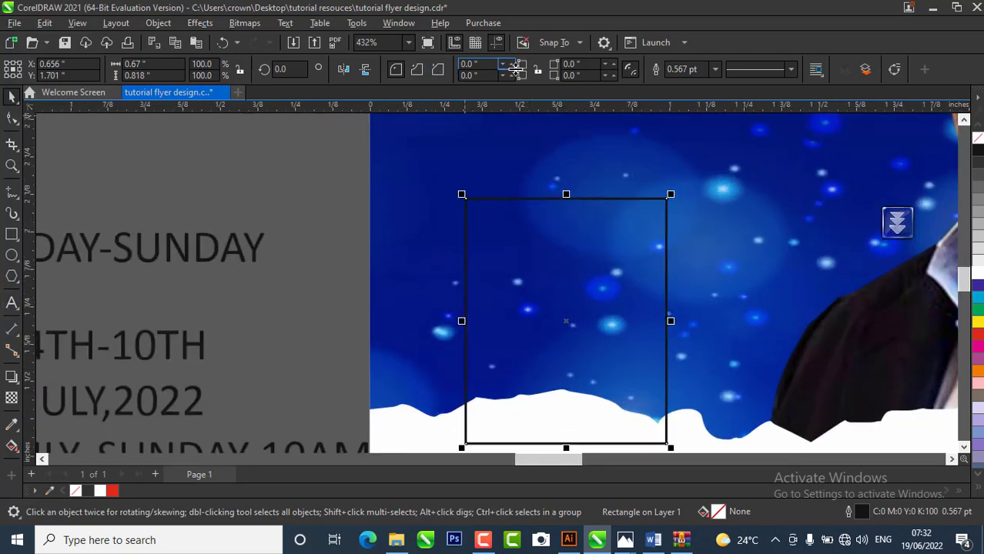
{"action": "left_click", "coordinate": [489, 65]}
{"action": "type", "text": ".09"}
{"action": "key", "text": "Return"}
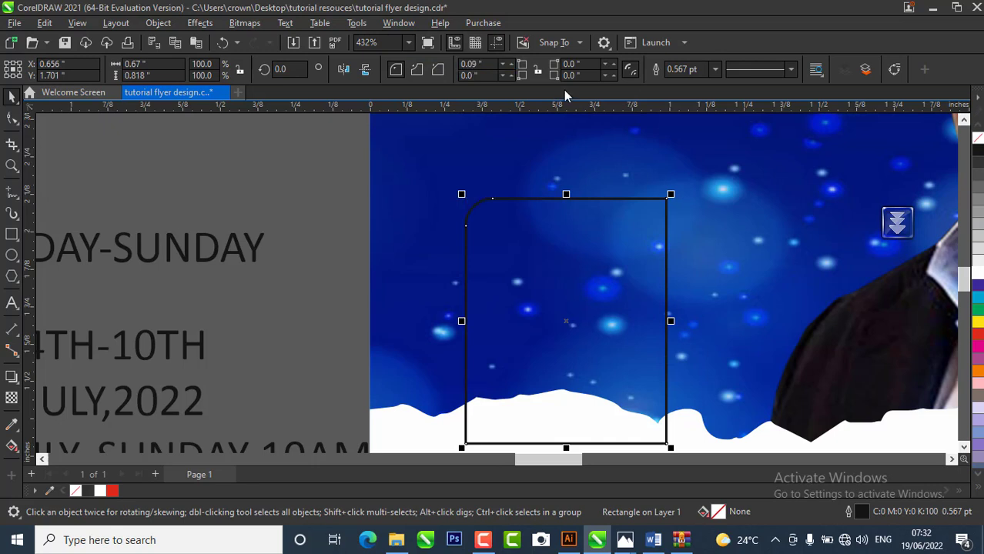
{"action": "left_click", "coordinate": [574, 64]}
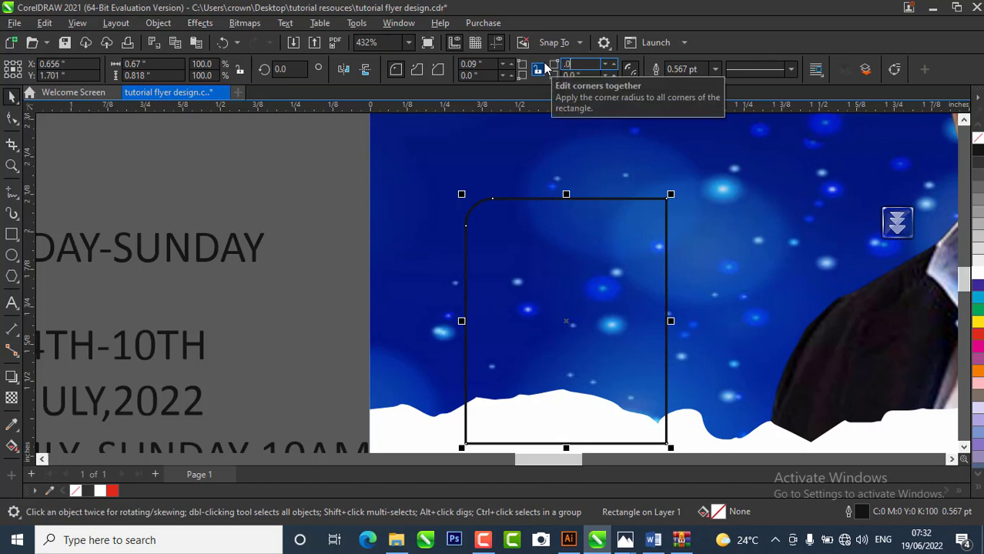
{"action": "type", "text": ".09"}
{"action": "key", "text": "Return"}
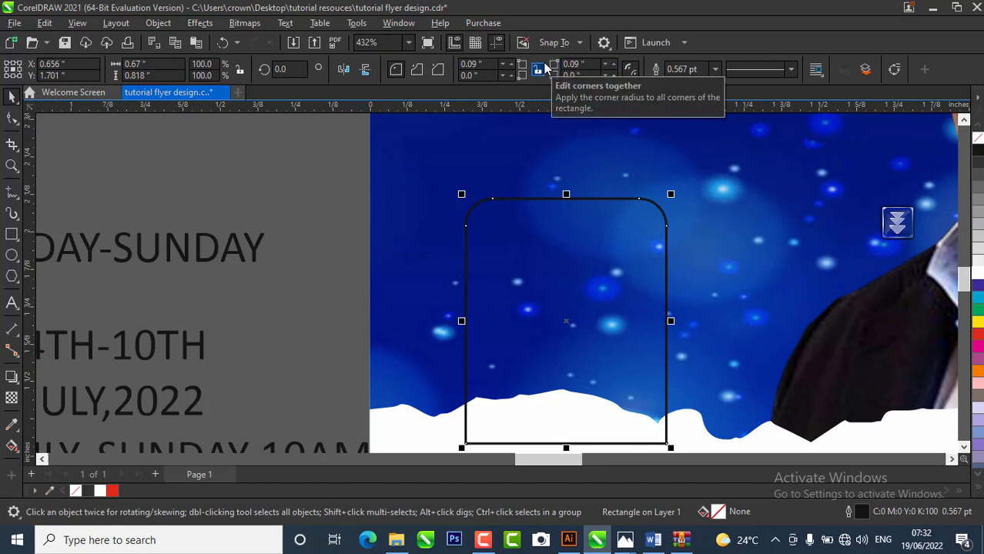
{"action": "scroll", "coordinate": [506, 259], "scroll_direction": "down", "scroll_amount": 1}
{"action": "scroll", "coordinate": [506, 259], "scroll_direction": "down", "scroll_amount": 3}
{"action": "scroll", "coordinate": [509, 303], "scroll_direction": "up", "scroll_amount": 1}
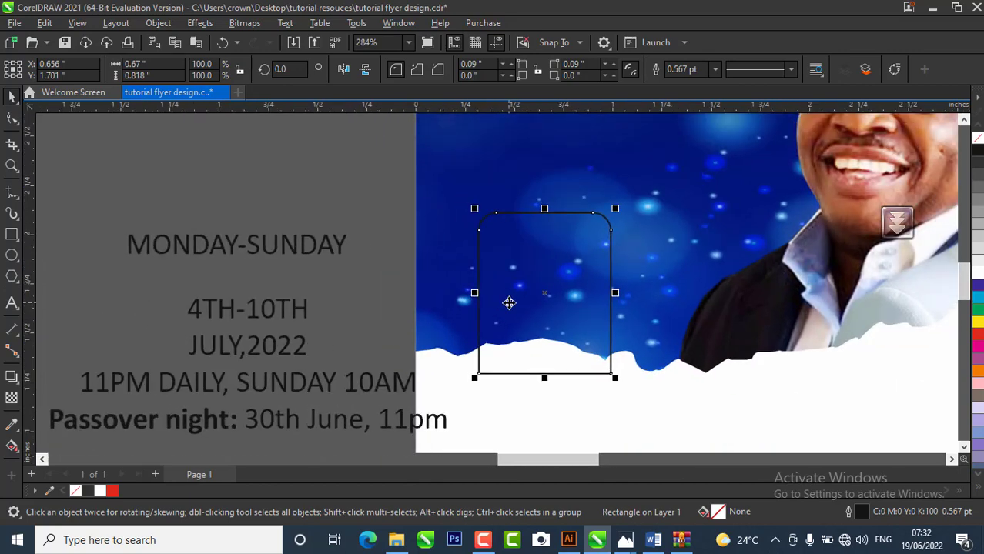
{"action": "left_click", "coordinate": [347, 298]}
{"action": "left_click", "coordinate": [610, 323]}
{"action": "scroll", "coordinate": [501, 351], "scroll_direction": "down", "scroll_amount": 2}
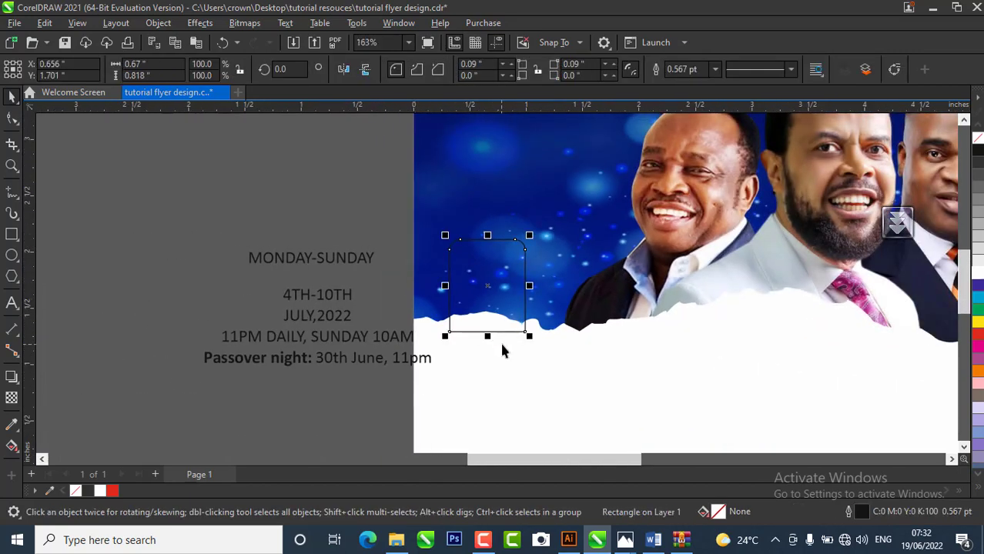
{"action": "scroll", "coordinate": [454, 324], "scroll_direction": "down", "scroll_amount": 1}
{"action": "scroll", "coordinate": [224, 275], "scroll_direction": "down", "scroll_amount": 1}
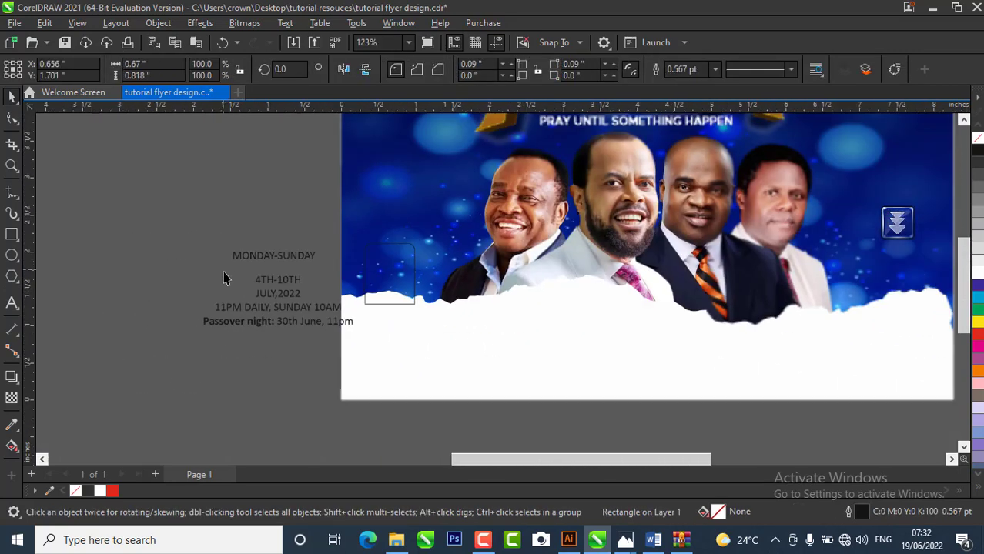
{"action": "left_click", "coordinate": [178, 220]}
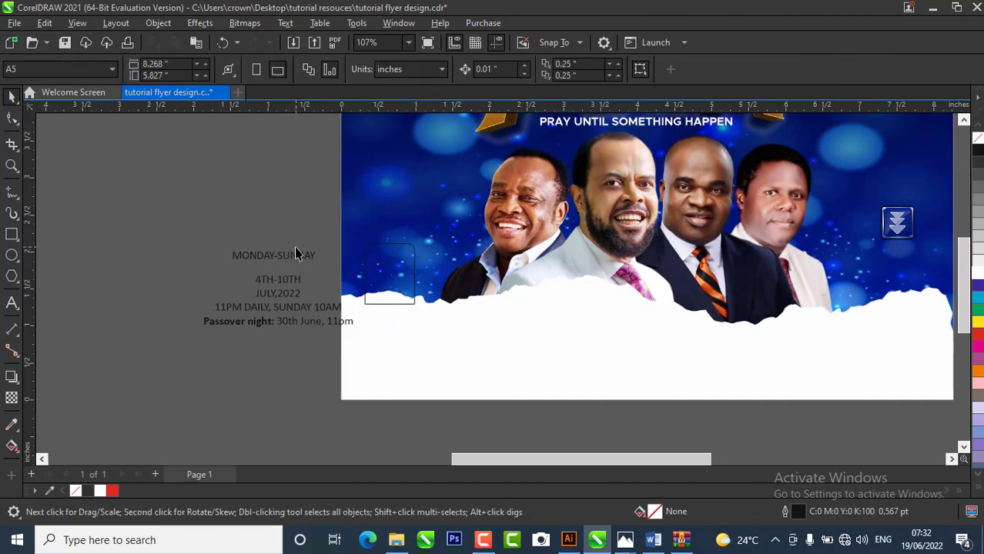
- Sample the gold colour #D5A81C from the PUSH title and fill the rounded rectangle with it
{"action": "scroll", "coordinate": [508, 408], "scroll_direction": "up", "scroll_amount": 1}
{"action": "scroll", "coordinate": [493, 181], "scroll_direction": "up", "scroll_amount": 1}
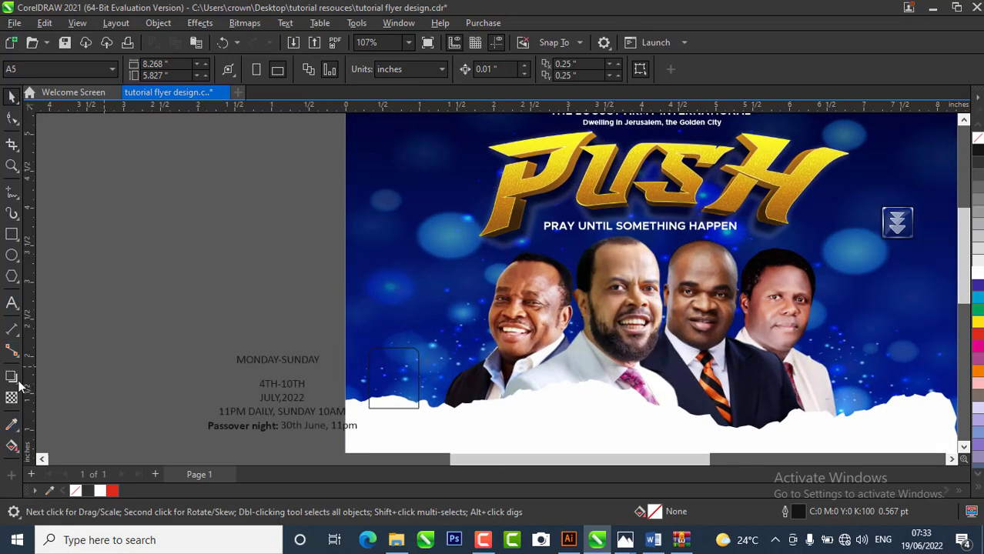
{"action": "left_click", "coordinate": [12, 428]}
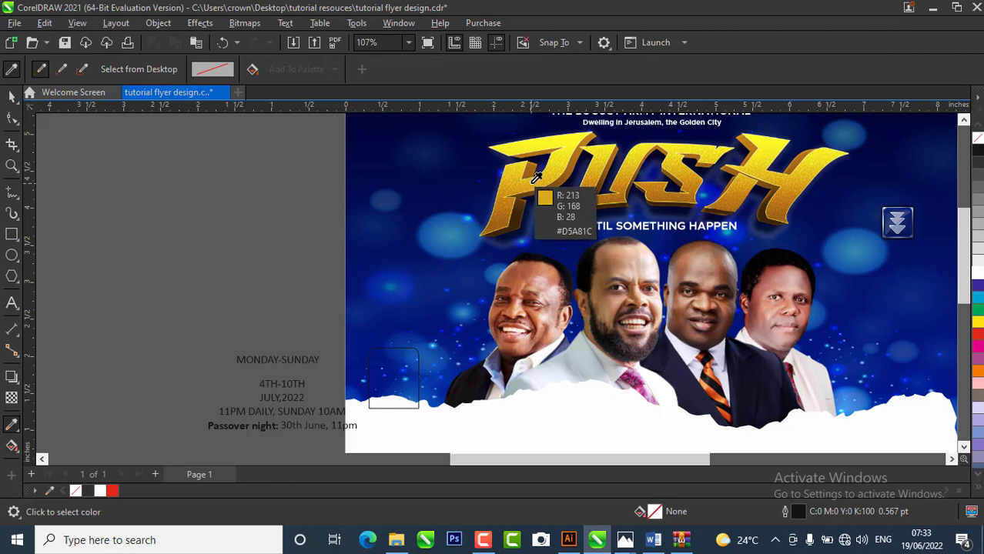
{"action": "left_click", "coordinate": [537, 178]}
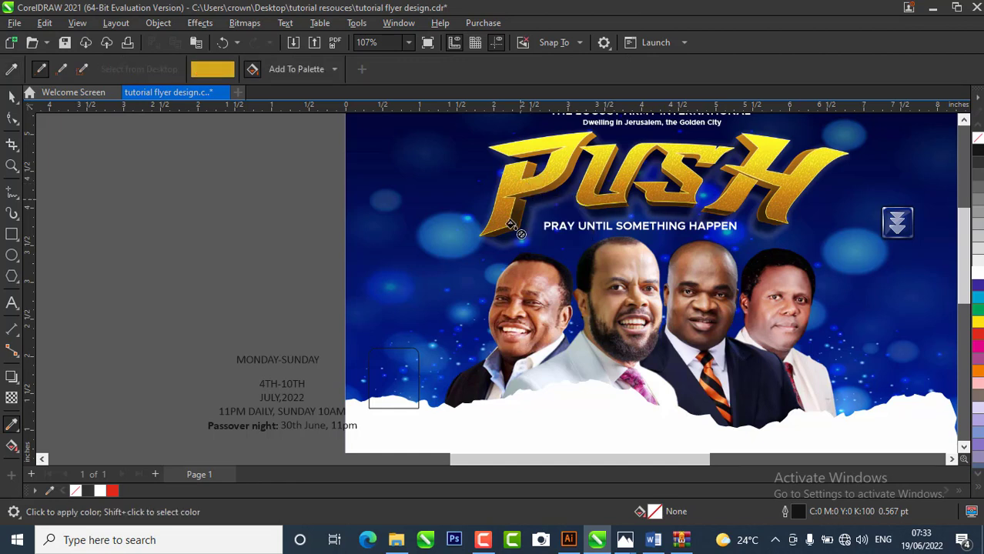
{"action": "left_click", "coordinate": [393, 380]}
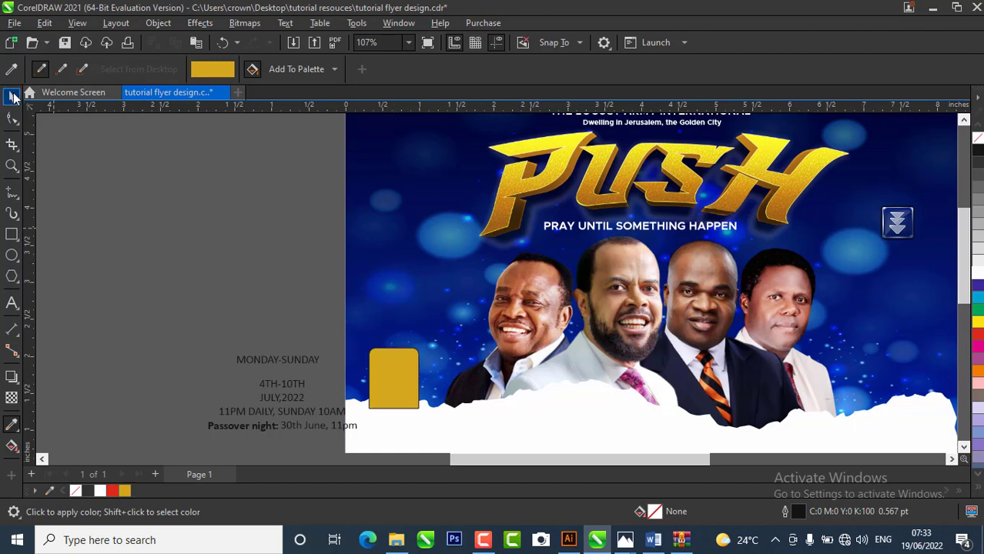
{"action": "left_click", "coordinate": [13, 96]}
{"action": "left_click", "coordinate": [375, 371]}
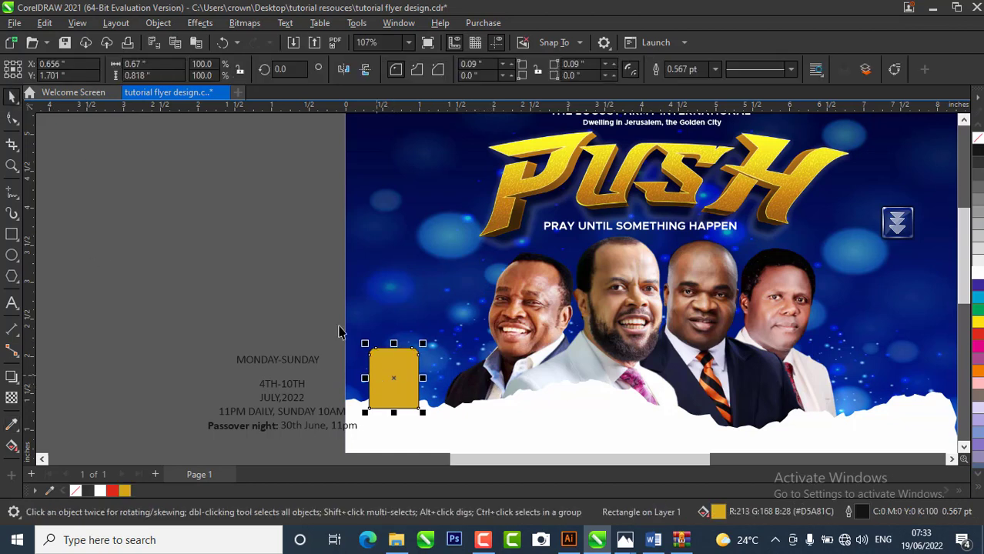
{"action": "left_click", "coordinate": [255, 286]}
{"action": "left_click", "coordinate": [415, 397]}
{"action": "left_click", "coordinate": [486, 540]}
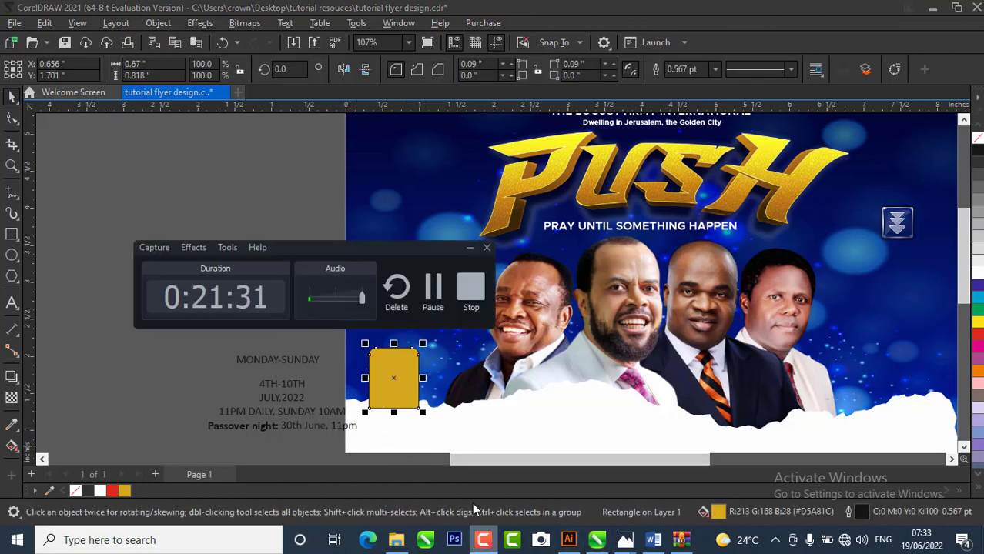
{"action": "left_click", "coordinate": [435, 291]}
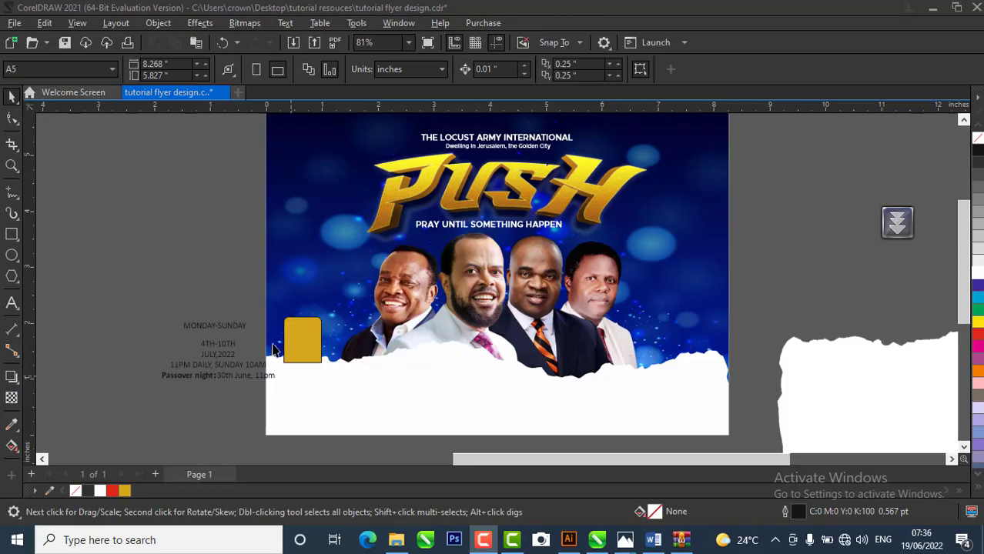
{"action": "scroll", "coordinate": [284, 357], "scroll_direction": "up", "scroll_amount": 3}
{"action": "scroll", "coordinate": [284, 356], "scroll_direction": "up", "scroll_amount": 2}
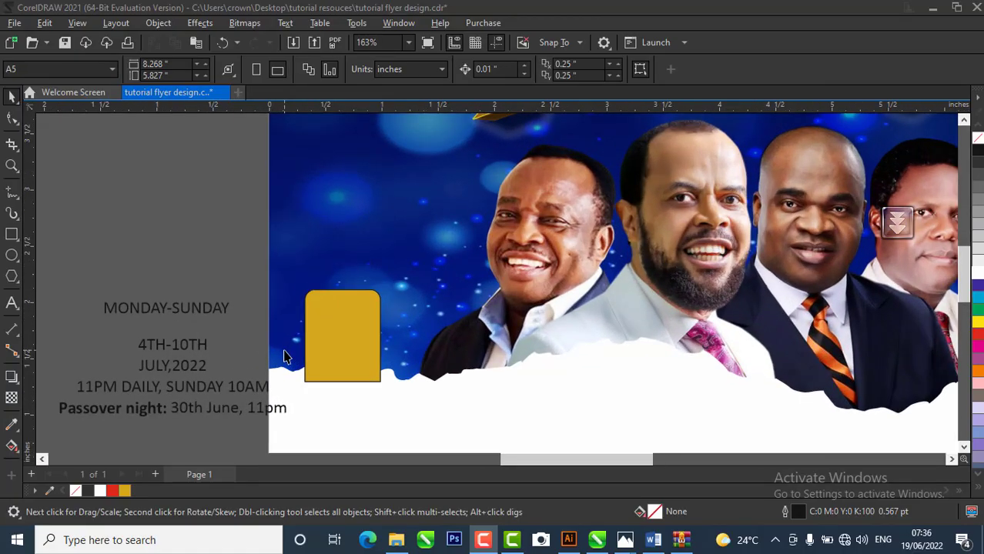
{"action": "scroll", "coordinate": [328, 345], "scroll_direction": "up", "scroll_amount": 1}
- Remove the outline from the gold rounded rectangle
{"action": "left_click", "coordinate": [374, 311]}
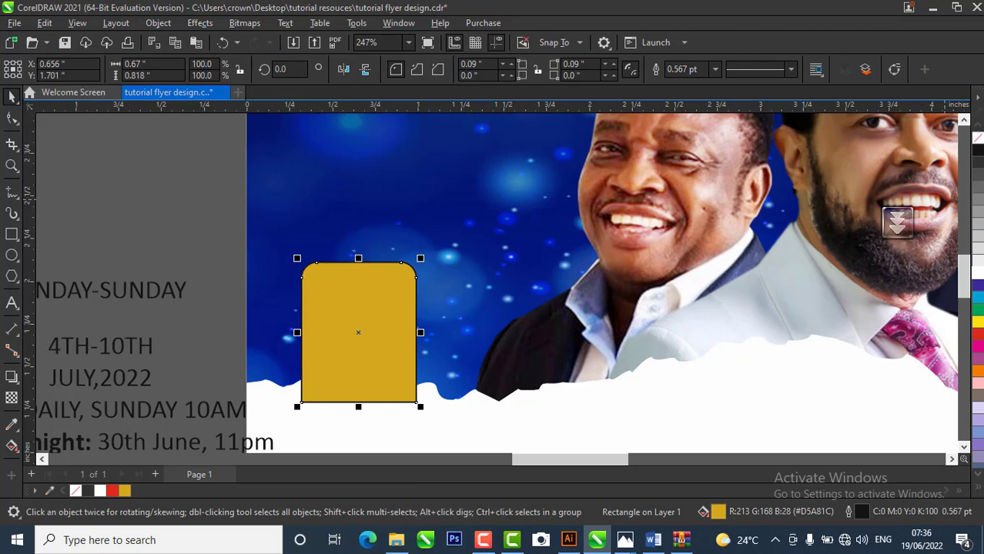
{"action": "right_click", "coordinate": [978, 139]}
{"action": "left_click", "coordinate": [138, 226]}
- Move the "4TH-10TH" text slightly toward the flyer and set its font to Compacta BT
{"action": "scroll", "coordinate": [515, 272], "scroll_direction": "down", "scroll_amount": 1}
{"action": "scroll", "coordinate": [227, 339], "scroll_direction": "up", "scroll_amount": 1}
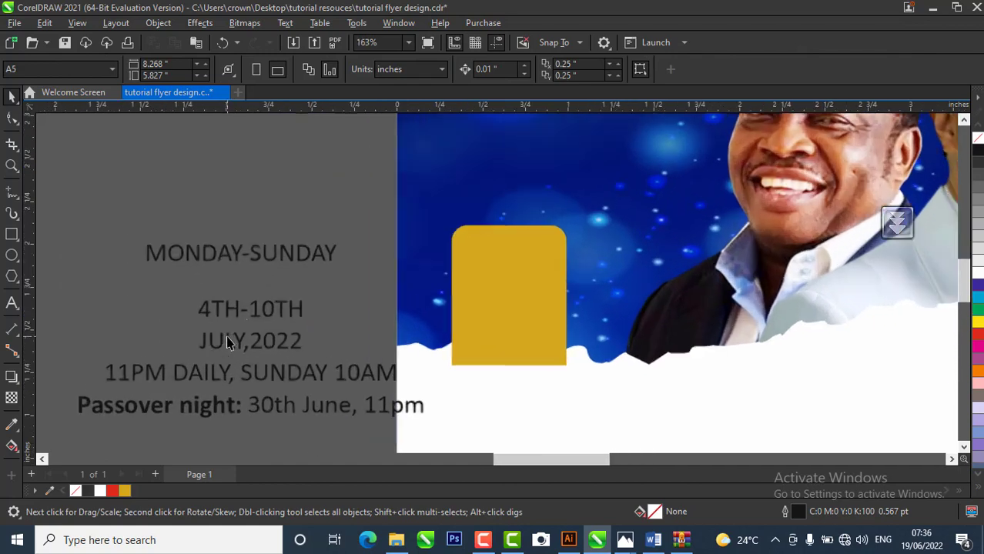
{"action": "left_click", "coordinate": [248, 314]}
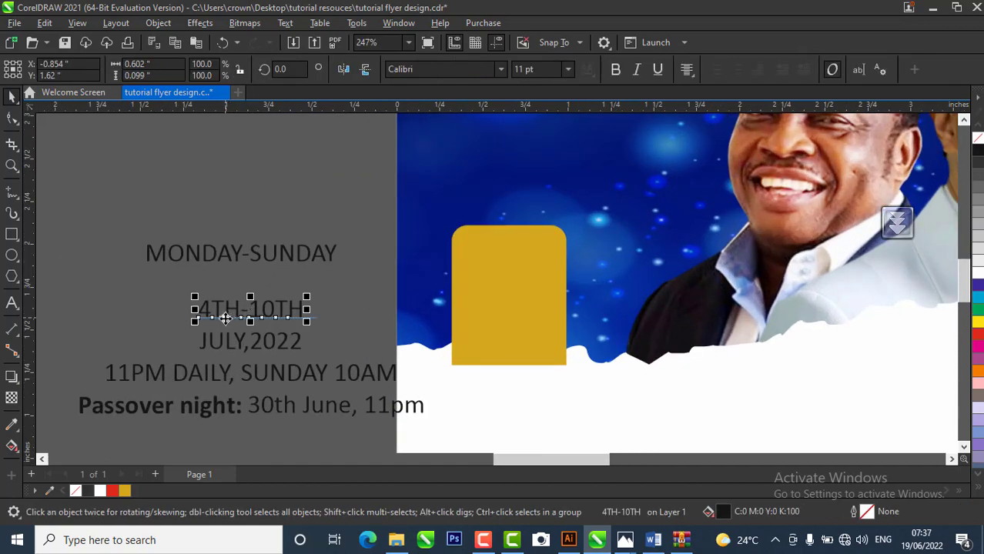
{"action": "scroll", "coordinate": [225, 318], "scroll_direction": "up", "scroll_amount": 1}
{"action": "left_click_drag", "start_coordinate": [219, 308], "coordinate": [289, 308]}
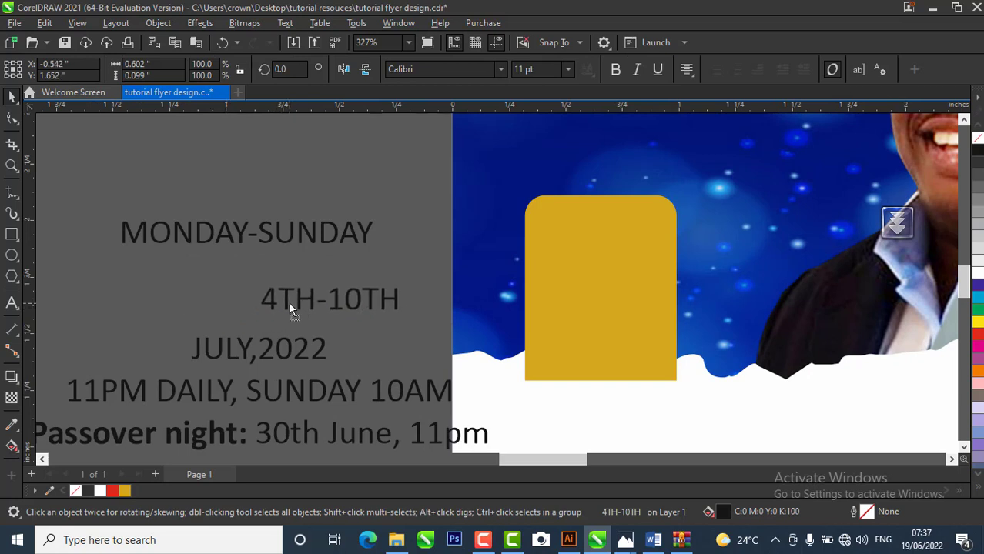
{"action": "left_click", "coordinate": [433, 70]}
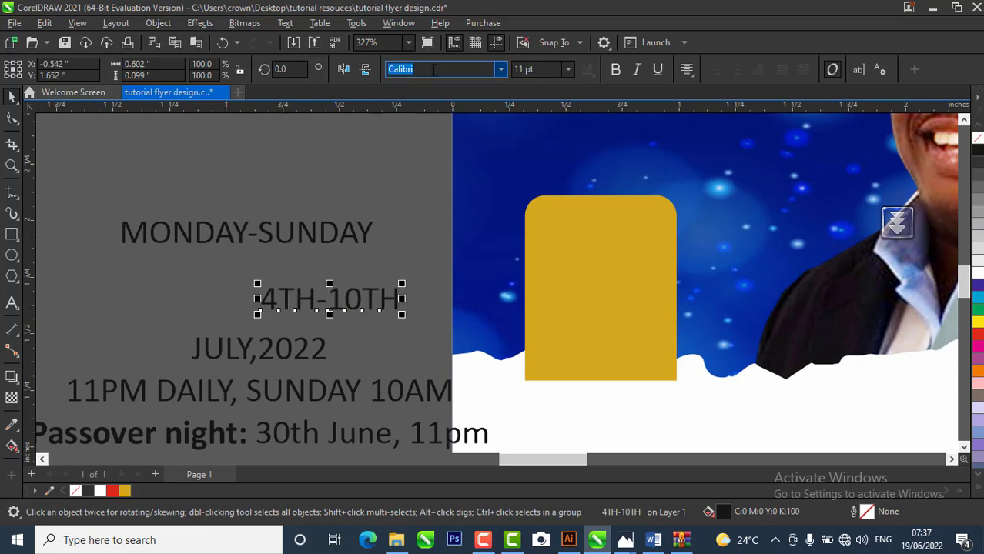
{"action": "type", "text": "Com"}
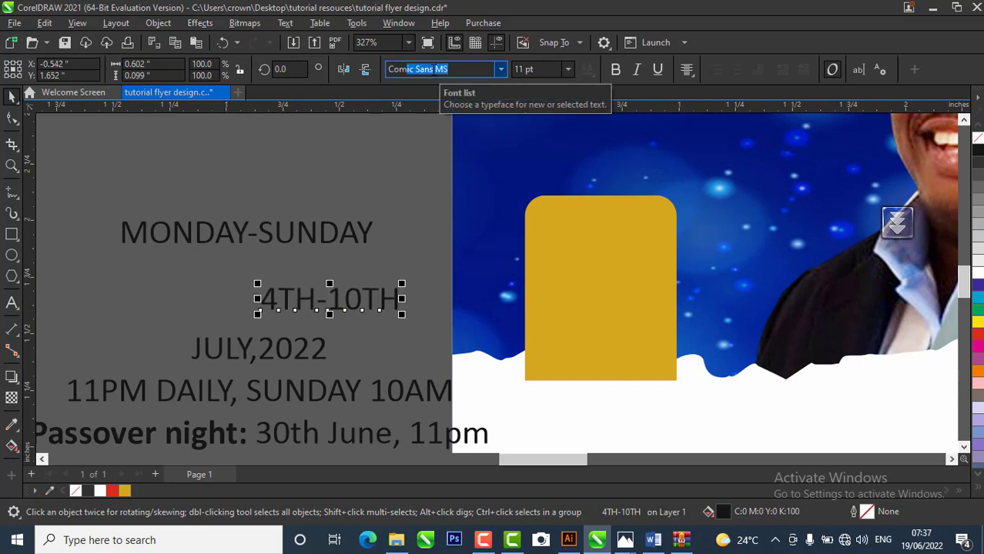
{"action": "type", "text": "pacta BT"}
{"action": "key", "text": "Return"}
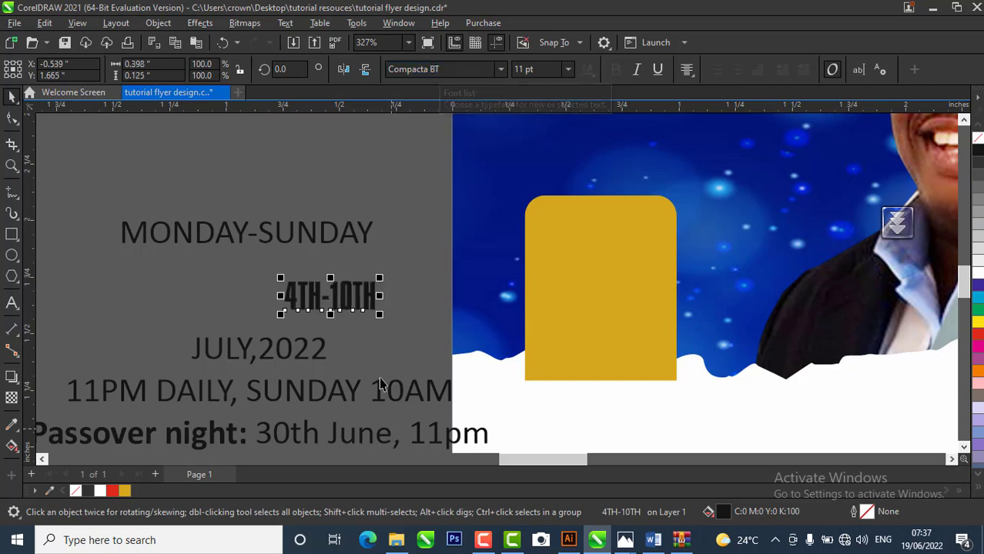
- Enlarge the "4TH-10TH" text to about 15.5 pt and place it across the middle of the gold rectangle
{"action": "left_click_drag", "start_coordinate": [379, 277], "coordinate": [625, 276]}
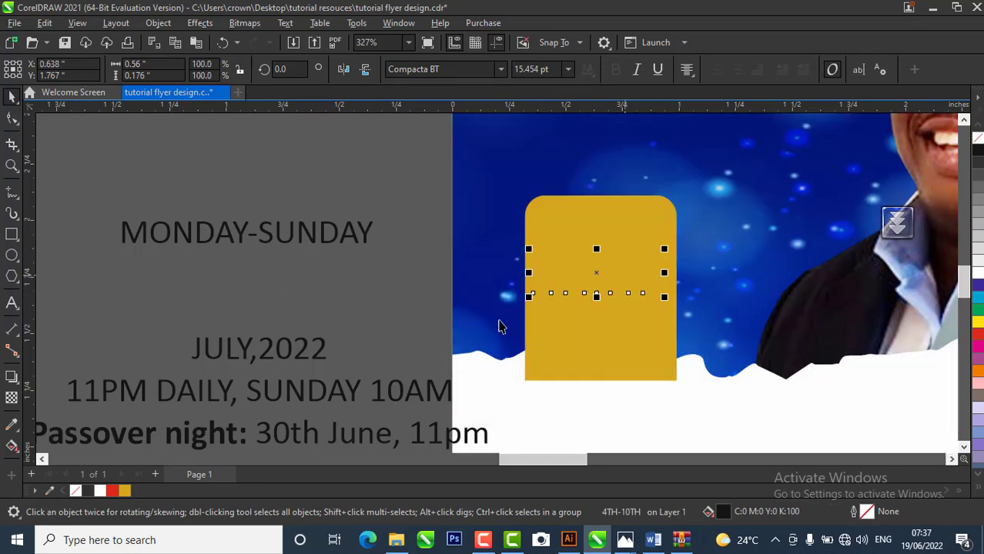
{"action": "key", "text": "Escape"}
{"action": "left_click_drag", "start_coordinate": [410, 224], "coordinate": [705, 348]}
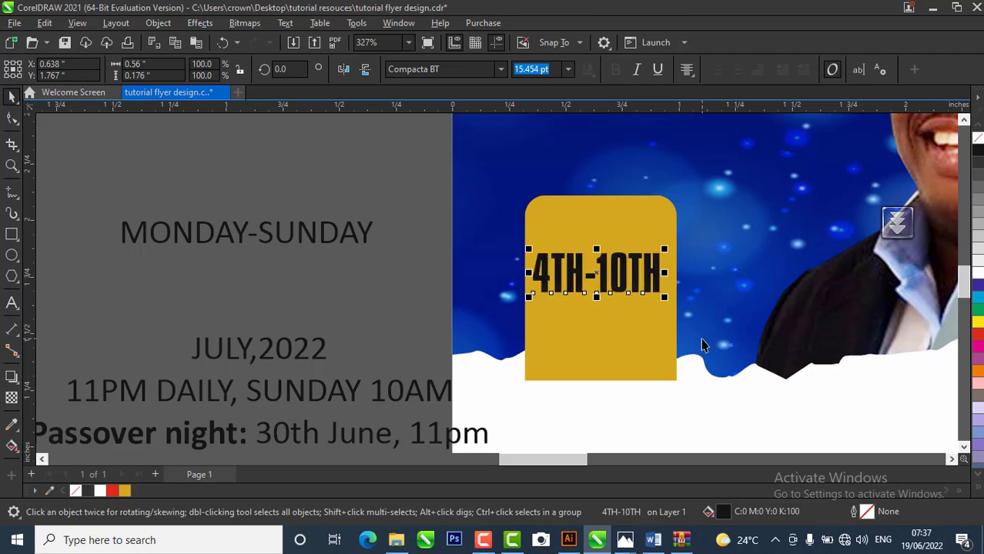
- Set the font of the "JULY,2022" text to Compacta BT
{"action": "left_click", "coordinate": [224, 356]}
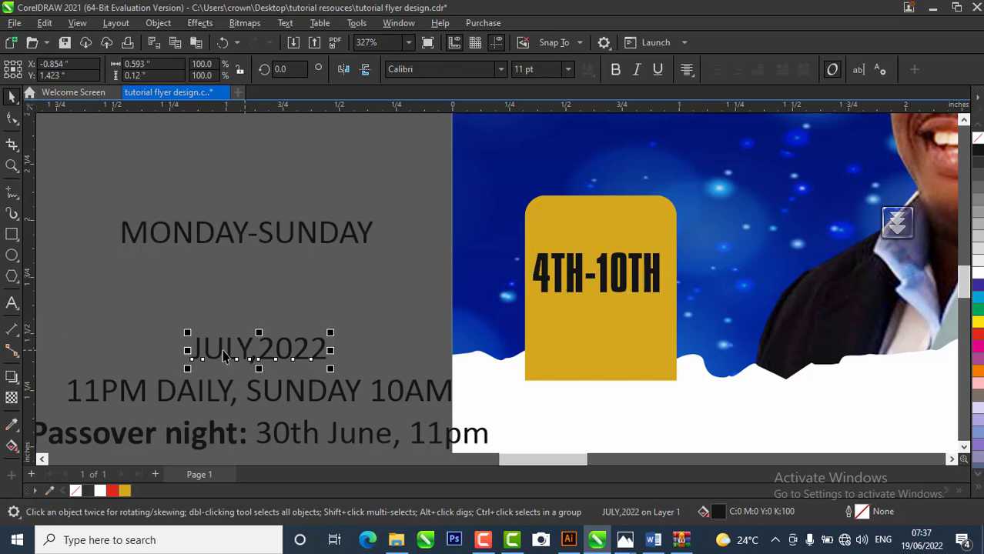
{"action": "left_click", "coordinate": [445, 69]}
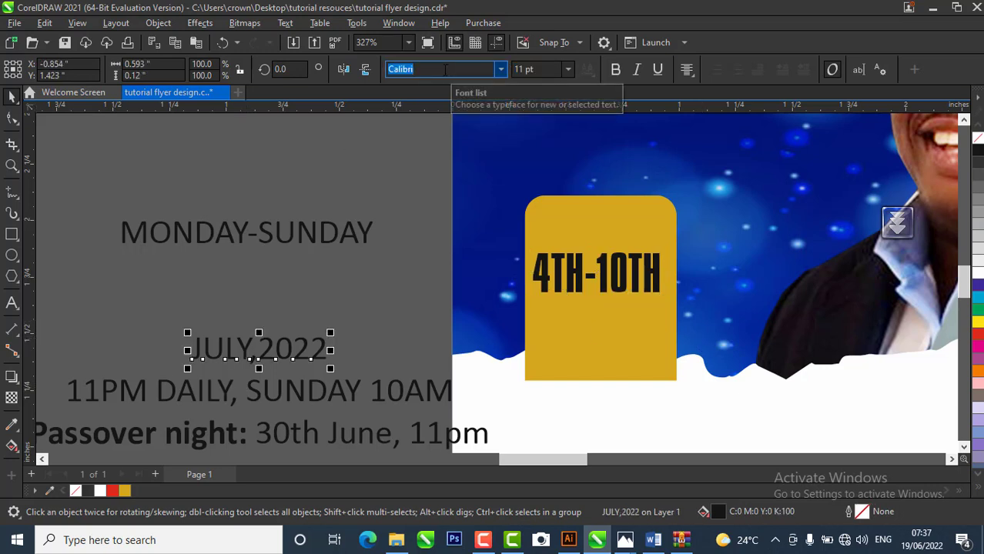
{"action": "type", "text": "Compacta BT"}
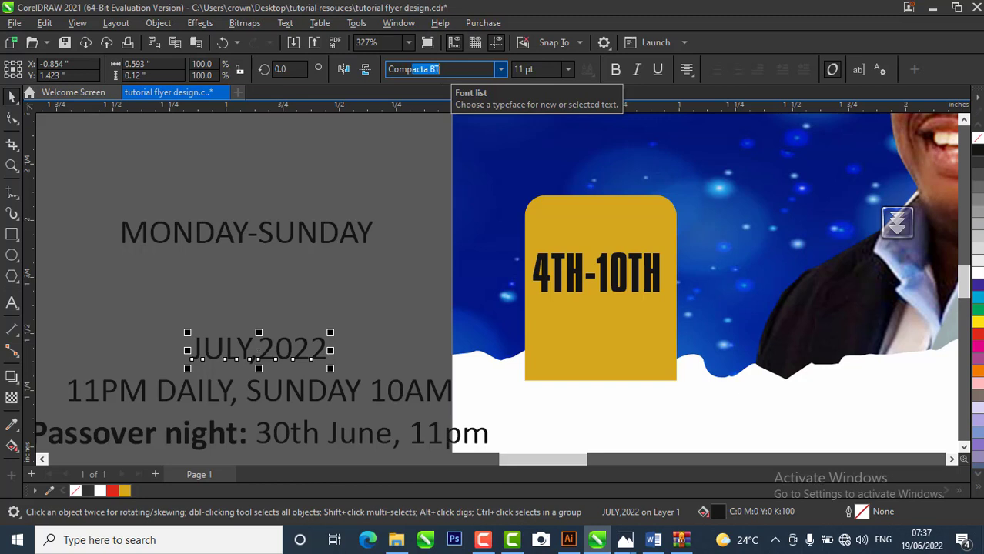
{"action": "key", "text": "Return"}
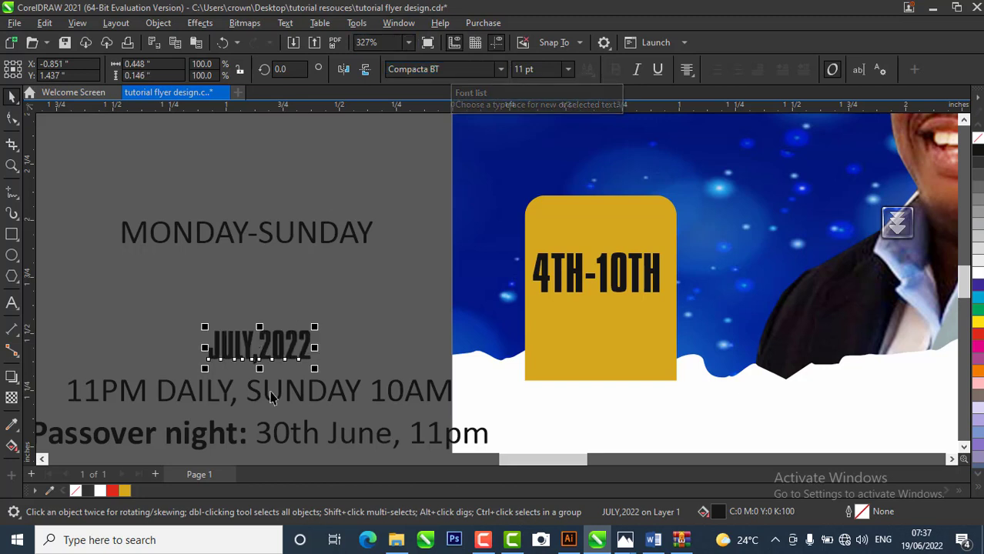
- Place the "JULY,2022" text below "4TH-10TH" on the gold badge at about 14.1 pt and add a space after its comma
{"action": "left_click_drag", "start_coordinate": [314, 327], "coordinate": [589, 318]}
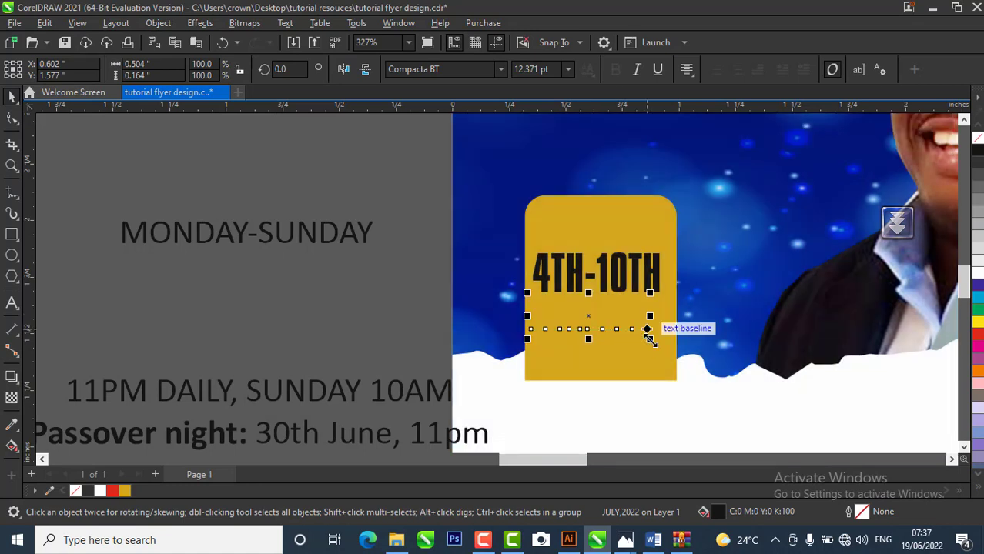
{"action": "left_click_drag", "start_coordinate": [650, 339], "coordinate": [665, 347]}
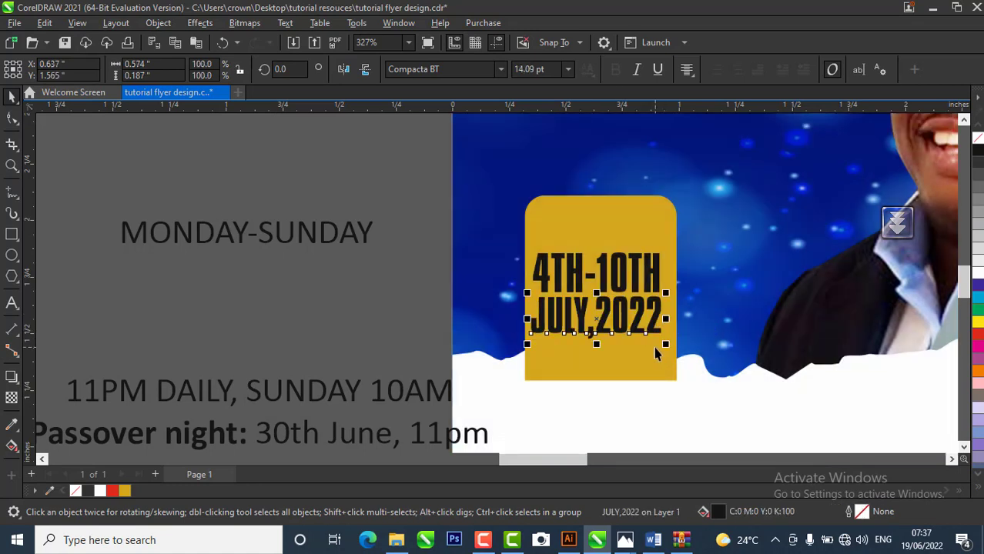
{"action": "double_click", "coordinate": [598, 331]}
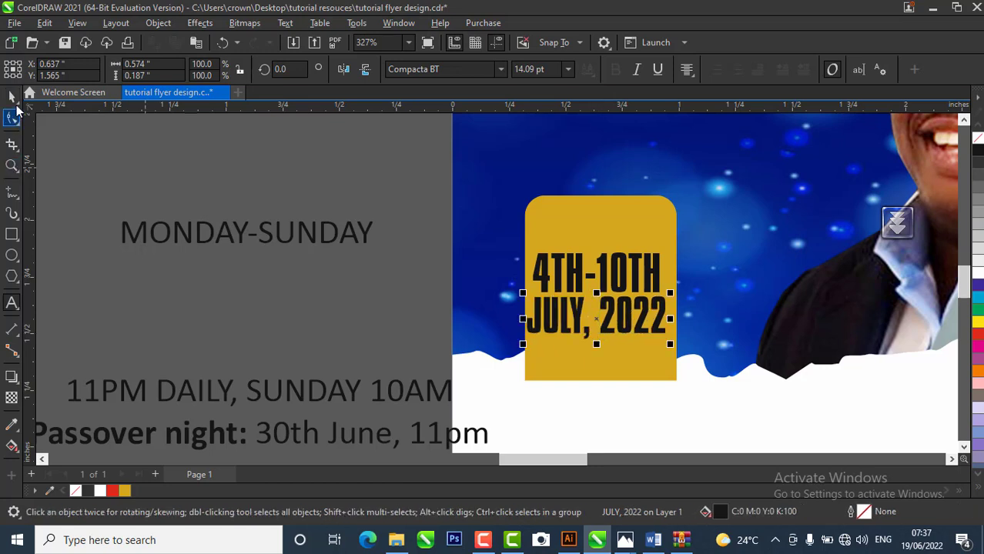
{"action": "left_click", "coordinate": [13, 95]}
- Format the "MONDAY-SUNDAY" text in bold Metropolis at 7 pt
{"action": "left_click", "coordinate": [273, 248]}
{"action": "left_click", "coordinate": [272, 237]}
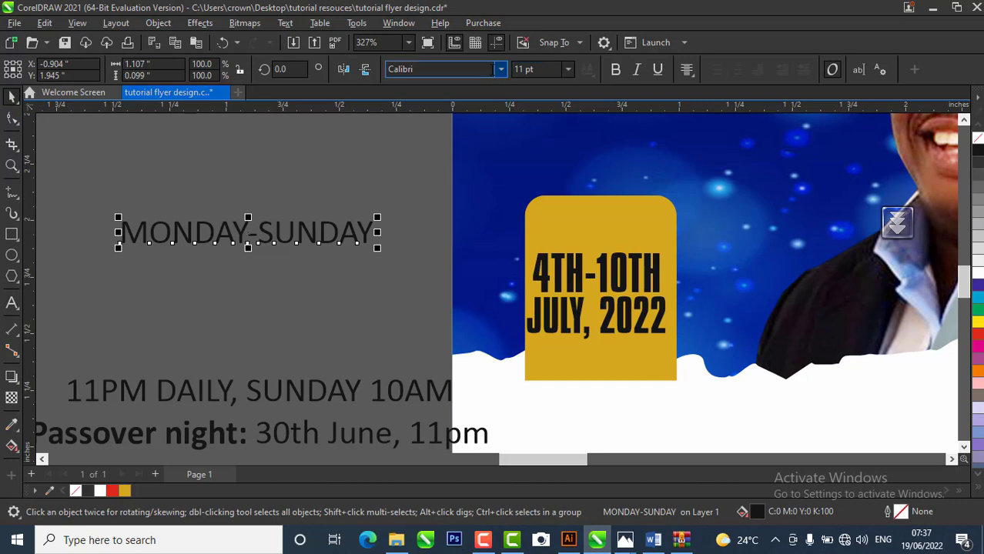
{"action": "left_click", "coordinate": [500, 69]}
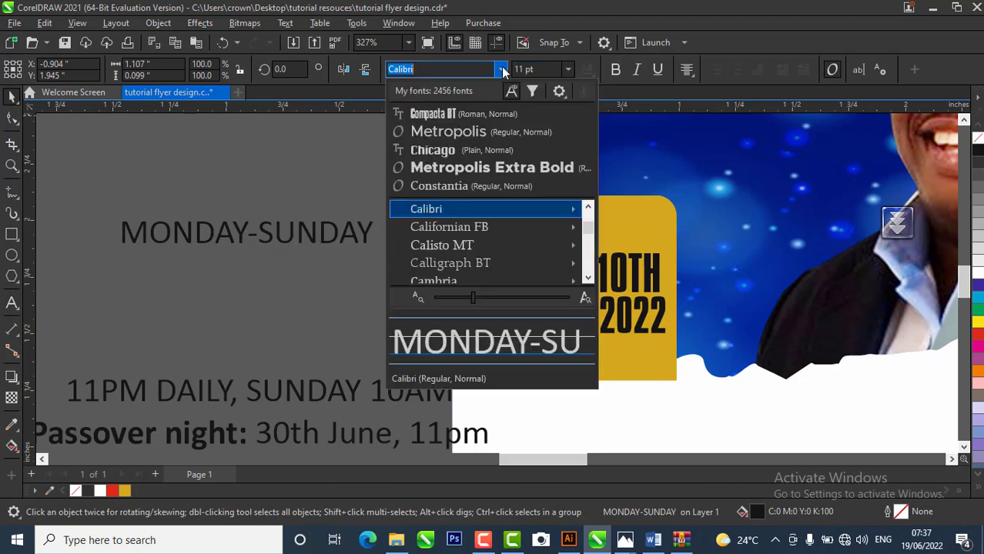
{"action": "left_click", "coordinate": [469, 134]}
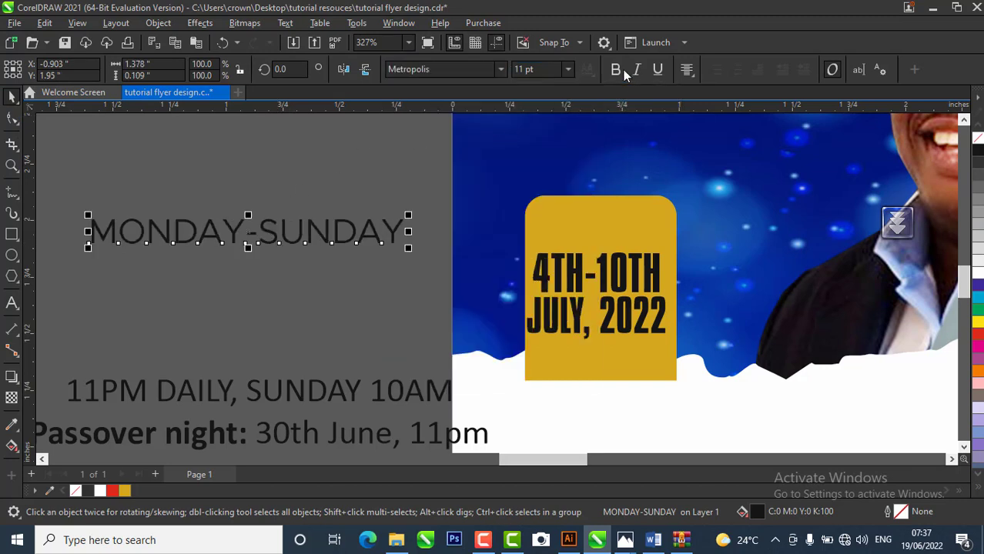
{"action": "left_click", "coordinate": [567, 69]}
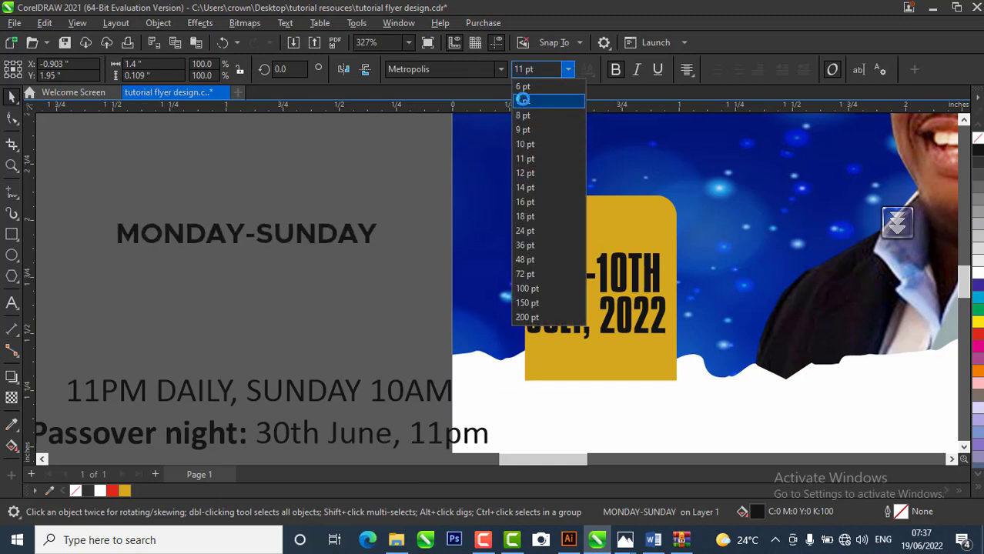
{"action": "left_click", "coordinate": [524, 101]}
- Place the "MONDAY-SUNDAY" text directly above "4TH-10TH" and shrink it to about 4.7 pt to fit the badge's width
{"action": "left_click_drag", "start_coordinate": [353, 223], "coordinate": [633, 245]}
{"action": "scroll", "coordinate": [642, 247], "scroll_direction": "up", "scroll_amount": 1}
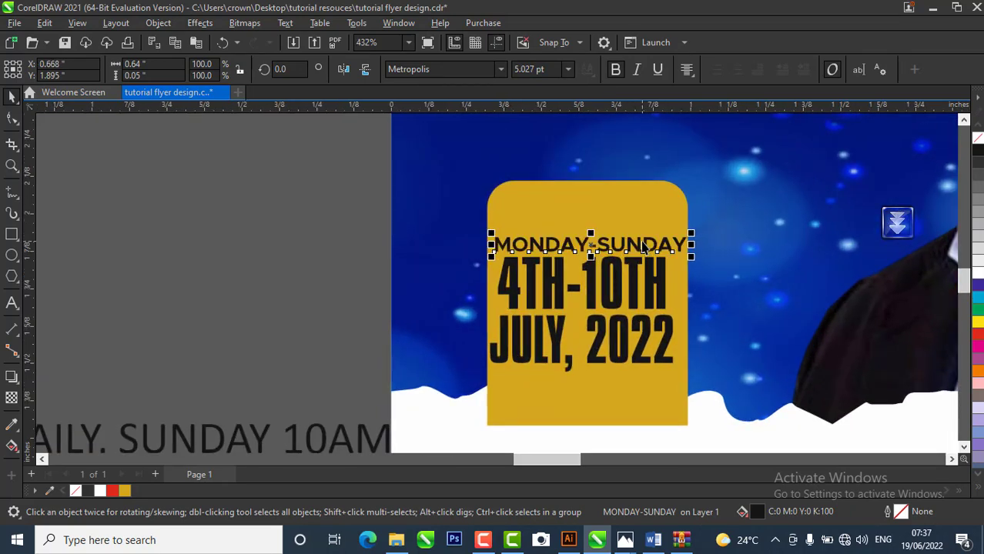
{"action": "scroll", "coordinate": [613, 235], "scroll_direction": "down", "scroll_amount": 1}
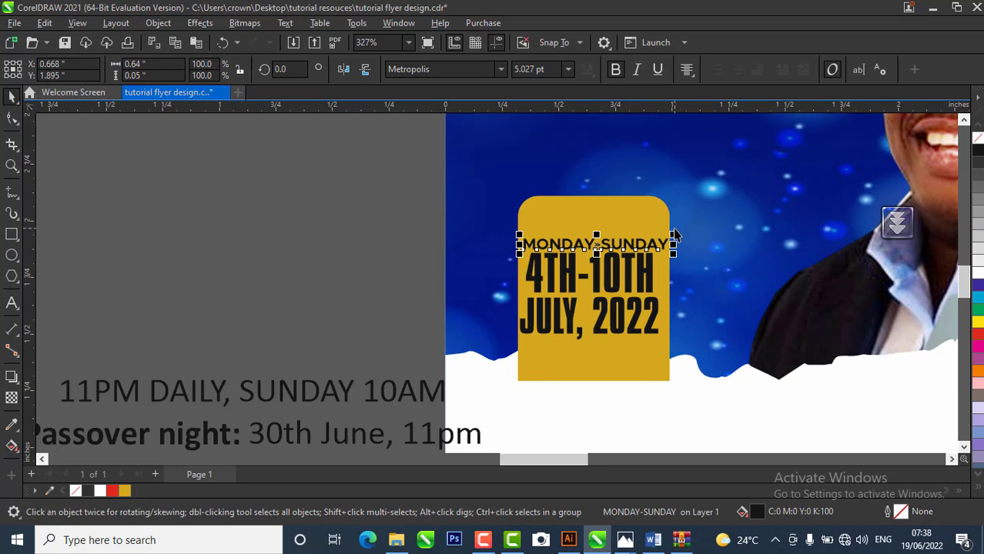
{"action": "left_click_drag", "start_coordinate": [673, 234], "coordinate": [666, 235]}
{"action": "scroll", "coordinate": [511, 258], "scroll_direction": "up", "scroll_amount": 1}
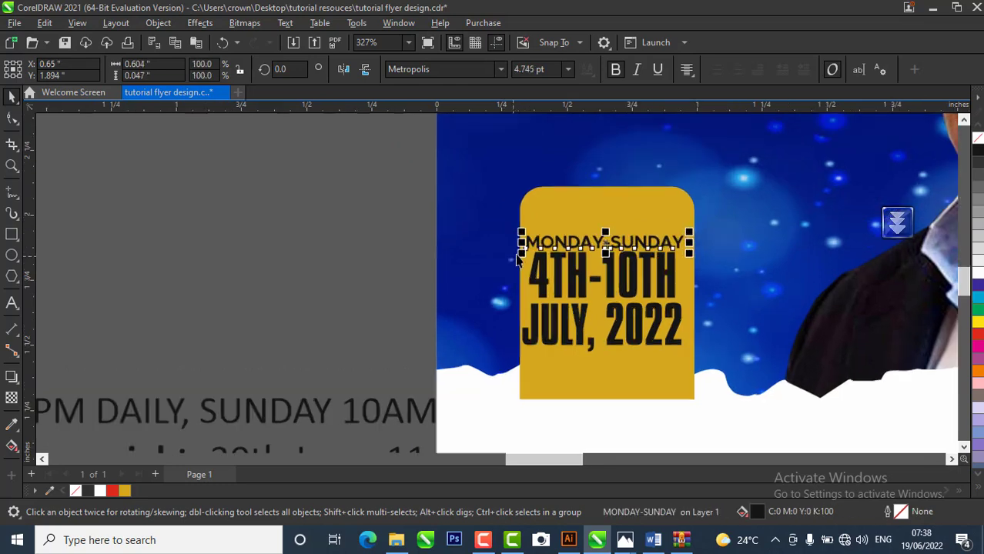
{"action": "left_click", "coordinate": [403, 224]}
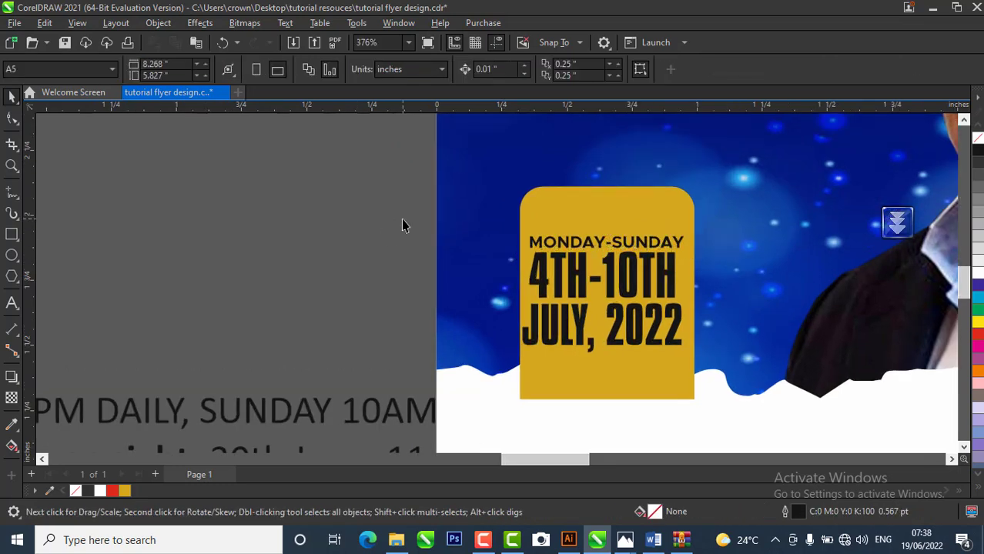
- Move the three date texts together slightly upward on the gold badge
{"action": "scroll", "coordinate": [389, 231], "scroll_direction": "down", "scroll_amount": 2}
{"action": "scroll", "coordinate": [154, 300], "scroll_direction": "up", "scroll_amount": 1}
{"action": "left_click_drag", "start_coordinate": [344, 163], "coordinate": [676, 306]}
{"action": "left_click_drag", "start_coordinate": [622, 262], "coordinate": [623, 256]}
{"action": "left_click", "coordinate": [327, 300]}
- Format the "11PM DAILY, SUNDAY 10AM" text in bold Metropolis at 7 pt
{"action": "scroll", "coordinate": [250, 428], "scroll_direction": "up", "scroll_amount": 1}
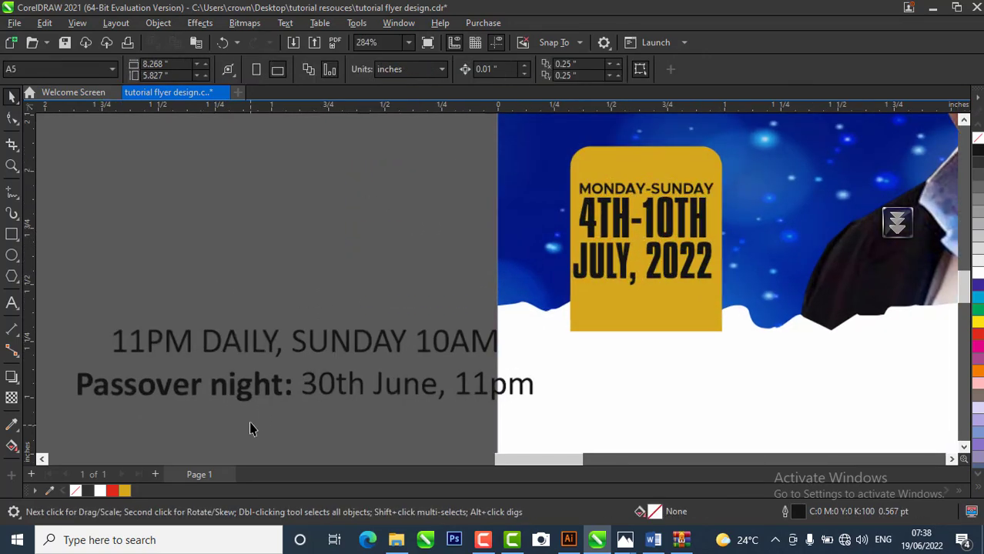
{"action": "scroll", "coordinate": [266, 385], "scroll_direction": "up", "scroll_amount": 1}
{"action": "left_click", "coordinate": [299, 328]}
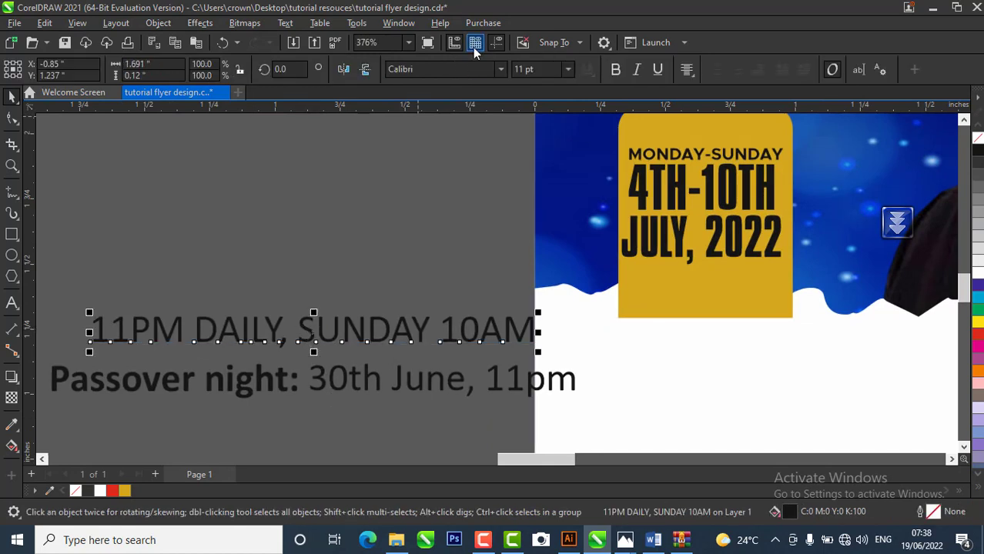
{"action": "left_click", "coordinate": [500, 69]}
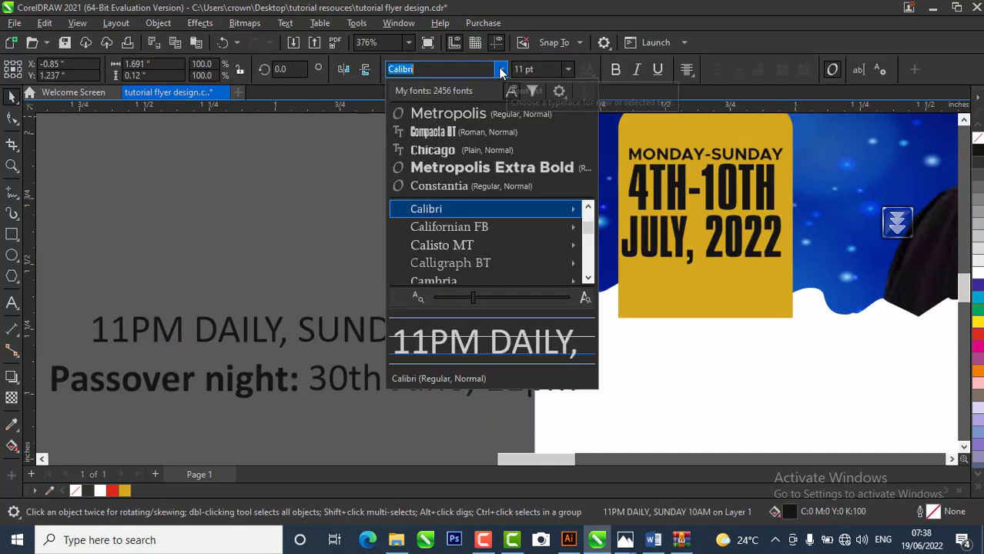
{"action": "left_click", "coordinate": [471, 114]}
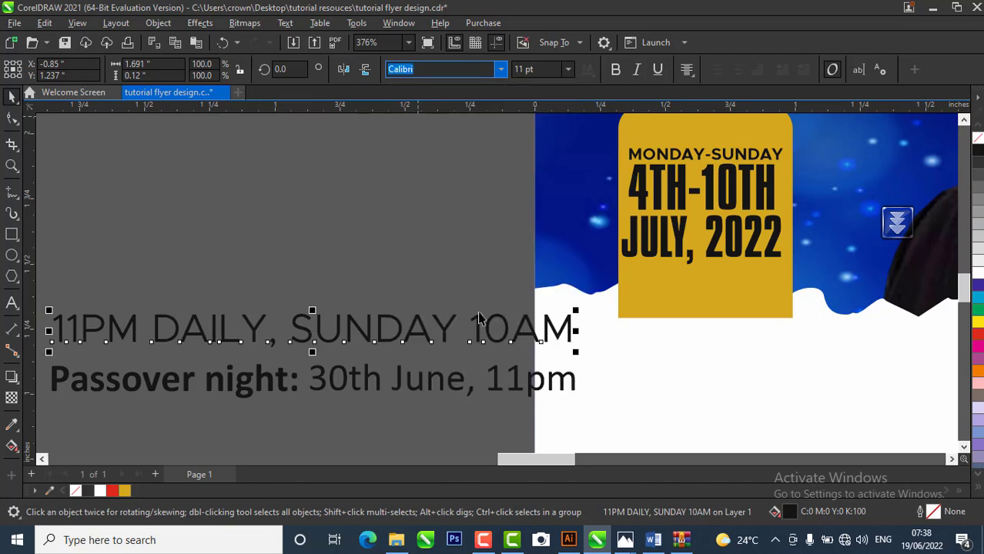
{"action": "left_click", "coordinate": [568, 69]}
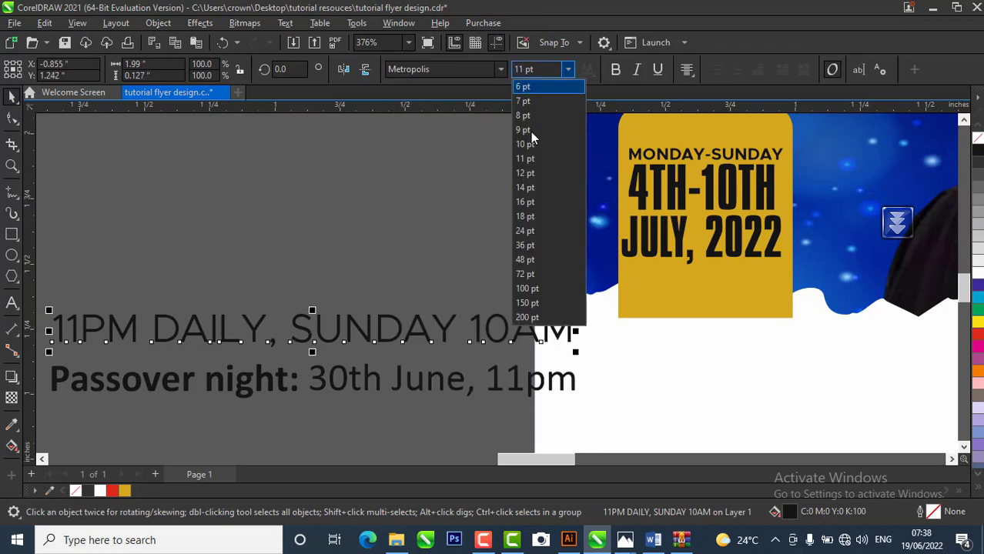
{"action": "left_click", "coordinate": [539, 87]}
{"action": "left_click", "coordinate": [615, 70]}
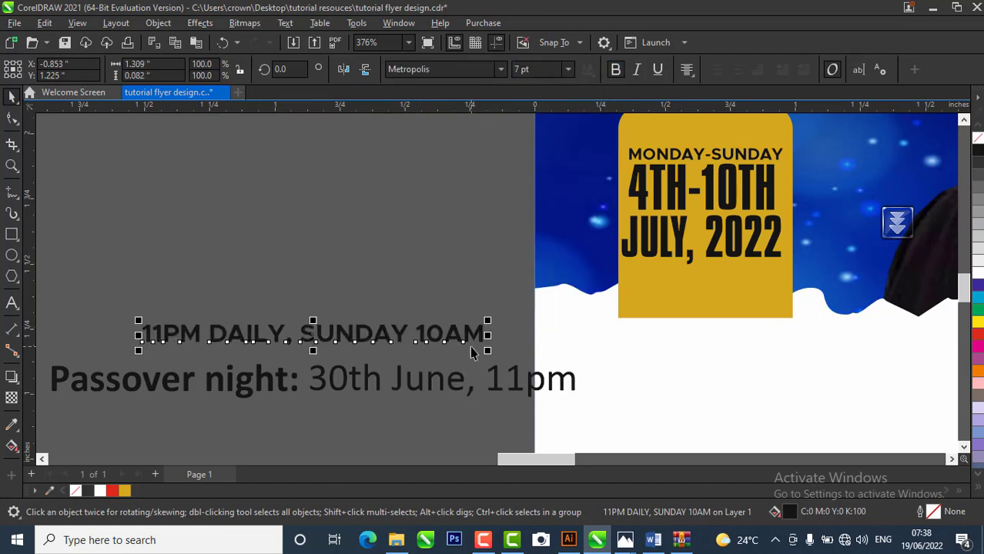
- Shrink the "11PM DAILY, SUNDAY 10AM" text to about 3 pt and place it below "JULY, 2022" on the badge
{"action": "left_click_drag", "start_coordinate": [489, 320], "coordinate": [318, 317]}
{"action": "left_click_drag", "start_coordinate": [549, 327], "coordinate": [715, 286]}
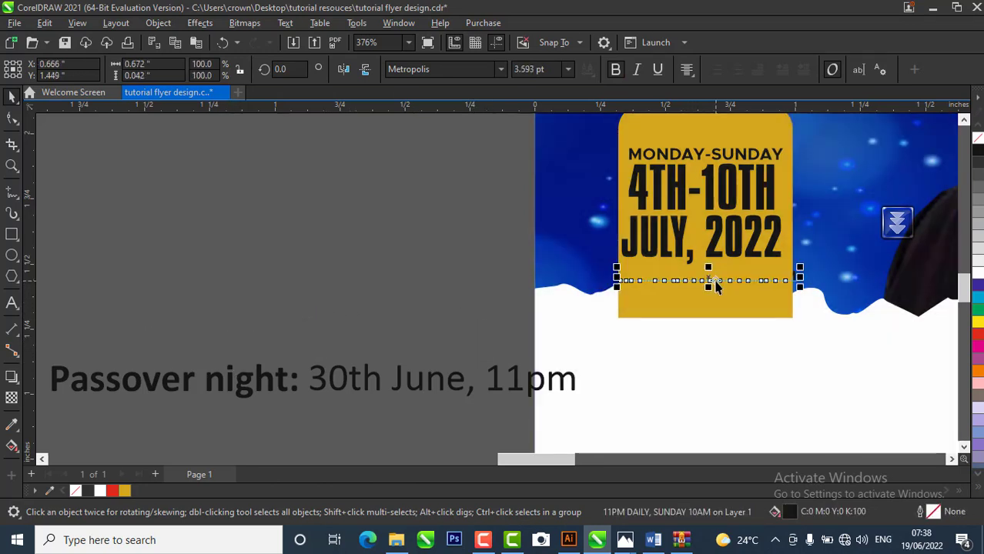
{"action": "scroll", "coordinate": [716, 286], "scroll_direction": "up", "scroll_amount": 2}
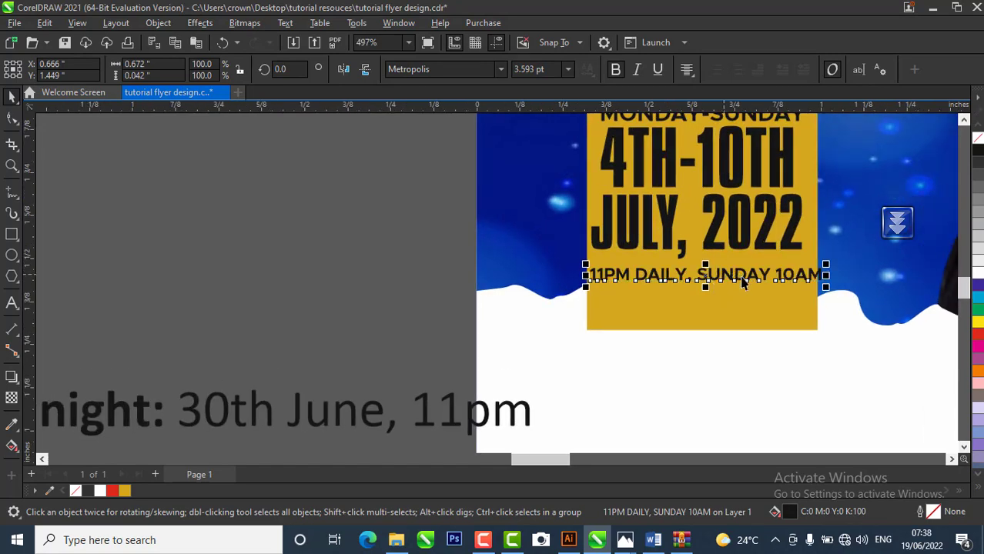
{"action": "scroll", "coordinate": [787, 275], "scroll_direction": "up", "scroll_amount": 3}
{"action": "left_click_drag", "start_coordinate": [829, 251], "coordinate": [801, 268]}
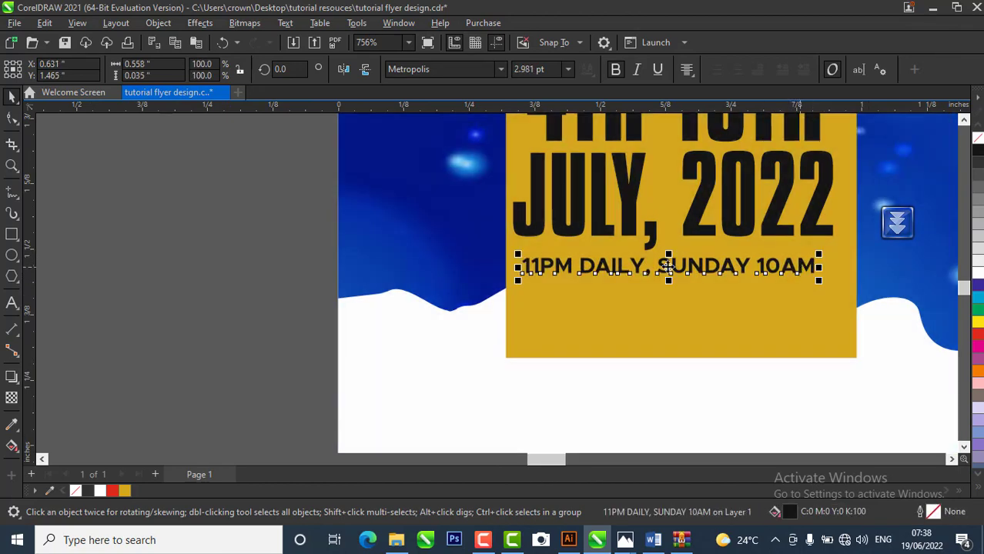
{"action": "scroll", "coordinate": [158, 258], "scroll_direction": "down", "scroll_amount": 5}
{"action": "left_click", "coordinate": [168, 257]}
- Examine how the gold badge's lower edge sits over the torn white paper
{"action": "scroll", "coordinate": [261, 254], "scroll_direction": "down", "scroll_amount": 2}
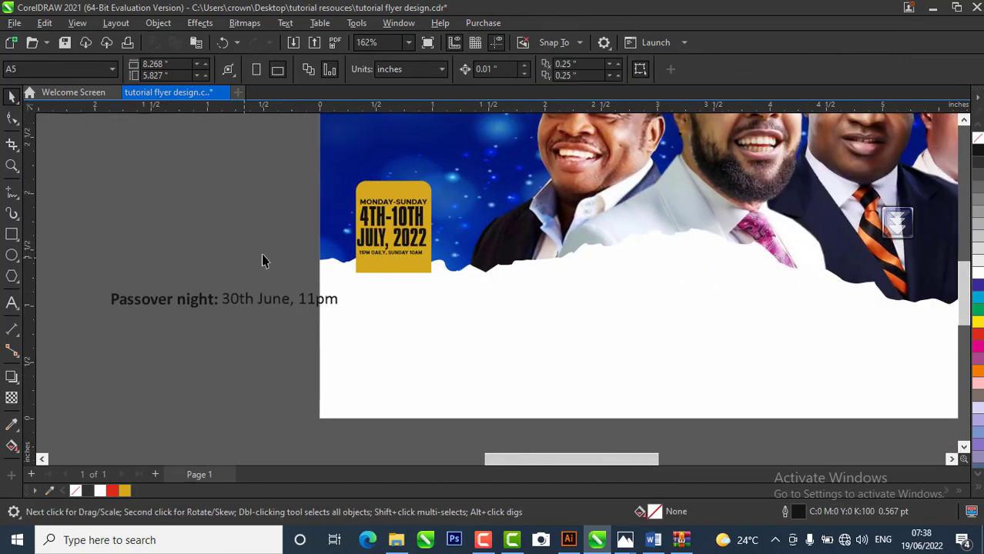
{"action": "left_click", "coordinate": [355, 266]}
{"action": "scroll", "coordinate": [260, 271], "scroll_direction": "up", "scroll_amount": 2}
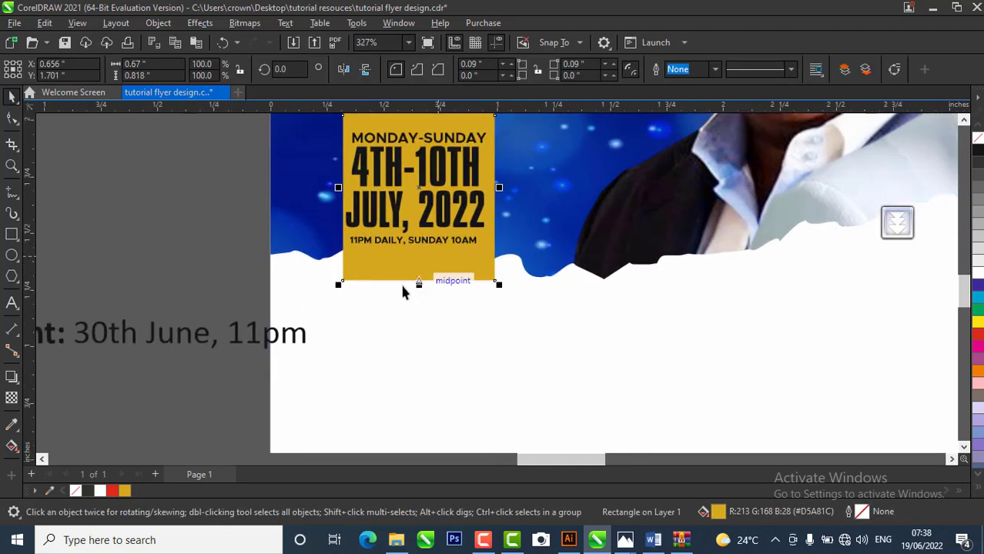
{"action": "scroll", "coordinate": [415, 262], "scroll_direction": "up", "scroll_amount": 2}
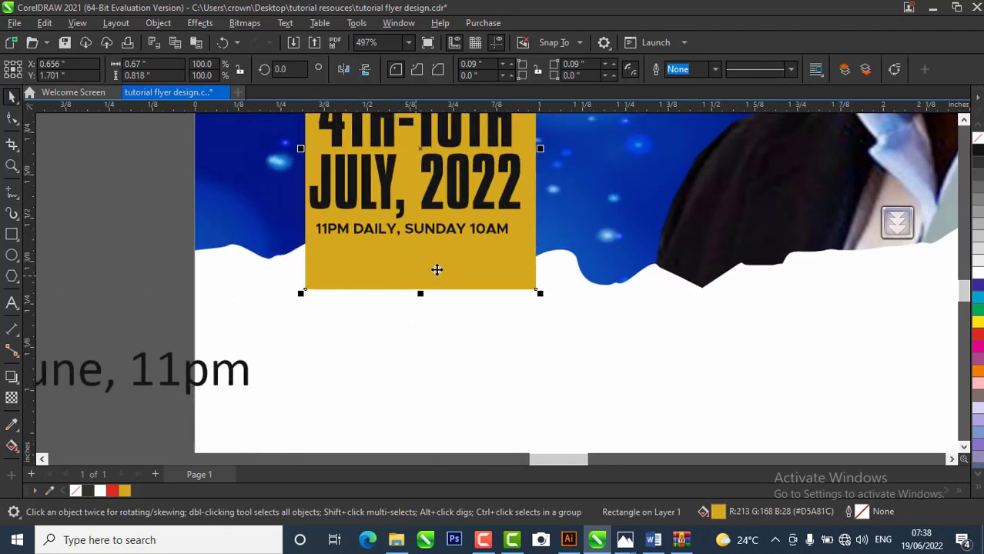
{"action": "scroll", "coordinate": [436, 269], "scroll_direction": "down", "scroll_amount": 3}
{"action": "left_click", "coordinate": [396, 363]}
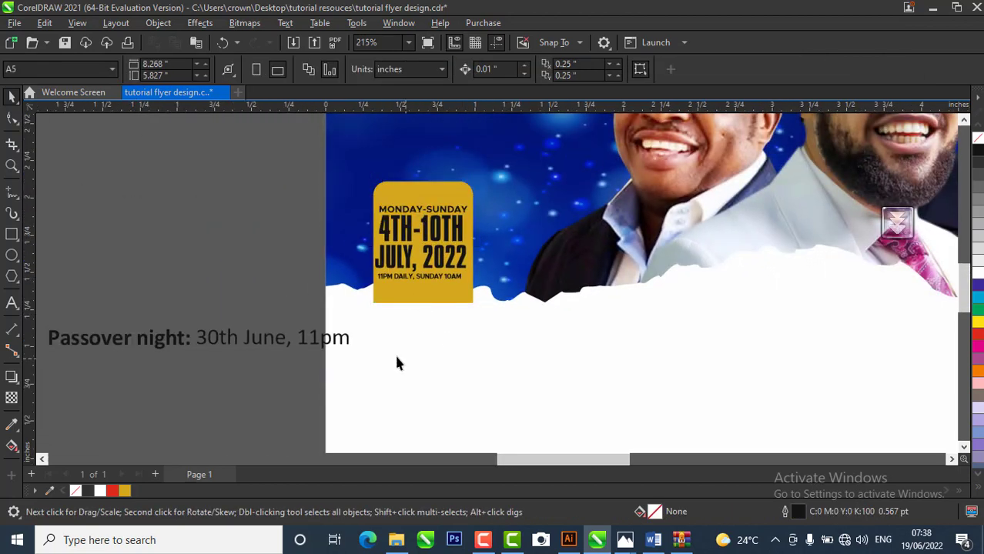
{"action": "left_click", "coordinate": [401, 292]}
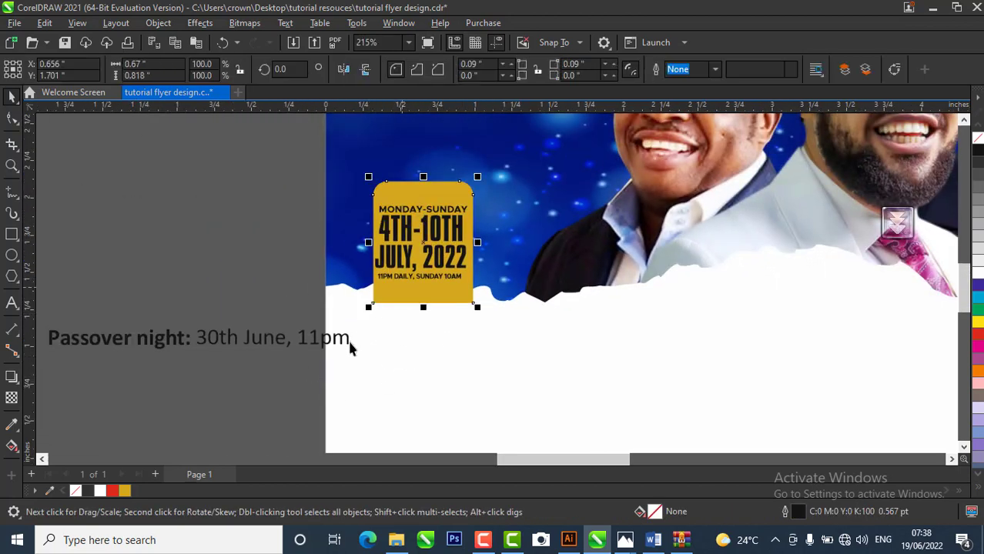
{"action": "left_click", "coordinate": [405, 359]}
{"action": "scroll", "coordinate": [407, 362], "scroll_direction": "down", "scroll_amount": 1}
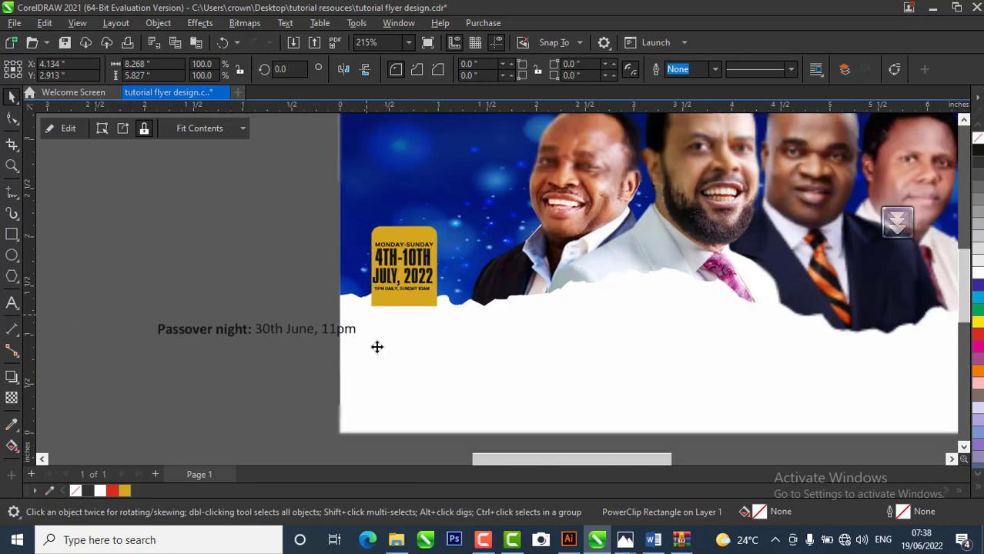
- Move the "Passover night: 30th June, 11pm" text farther off the page so it clears the flyer
{"action": "left_click", "coordinate": [254, 334]}
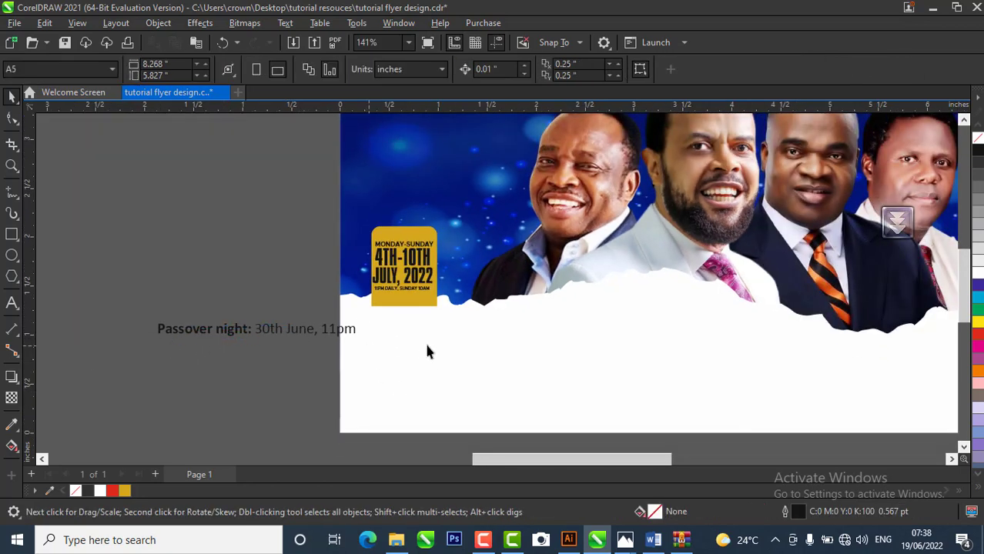
{"action": "left_click_drag", "start_coordinate": [279, 336], "coordinate": [169, 348]}
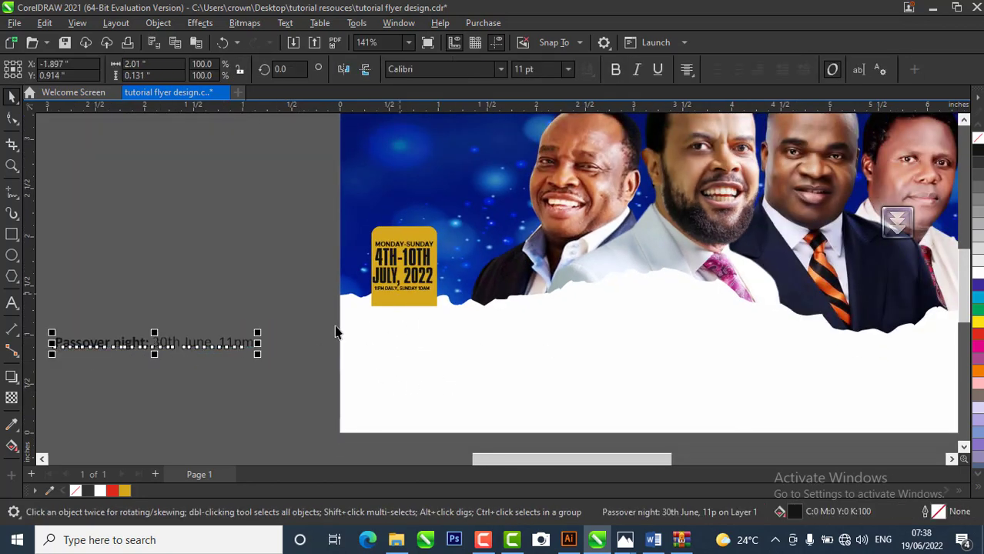
{"action": "left_click", "coordinate": [293, 292]}
- Cut the torn white paper out of the flyer's PowerClip and paste it onto the page in front of the gold badge
{"action": "scroll", "coordinate": [293, 292], "scroll_direction": "down", "scroll_amount": 1}
{"action": "left_click", "coordinate": [444, 324]}
{"action": "right_click", "coordinate": [444, 324]}
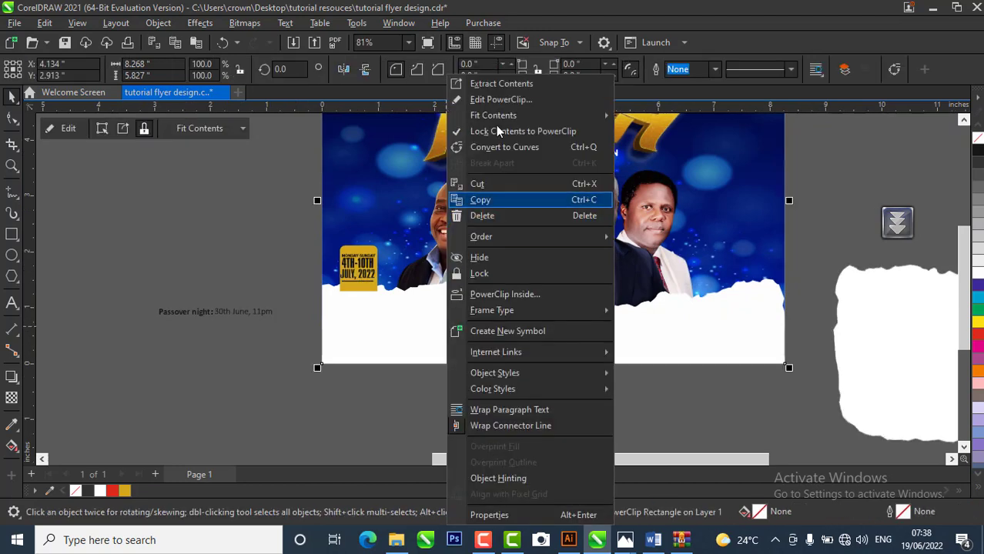
{"action": "left_click", "coordinate": [494, 100]}
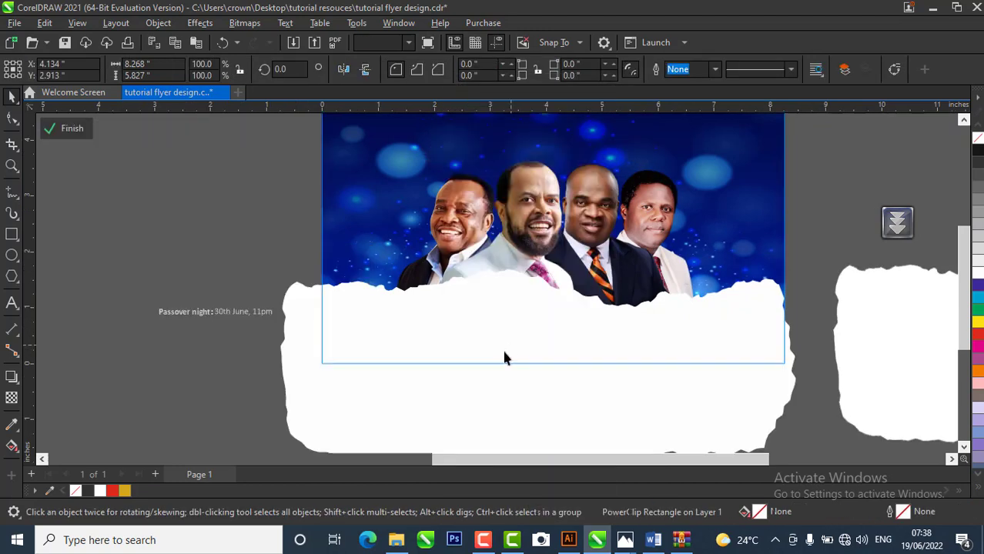
{"action": "left_click", "coordinate": [504, 356]}
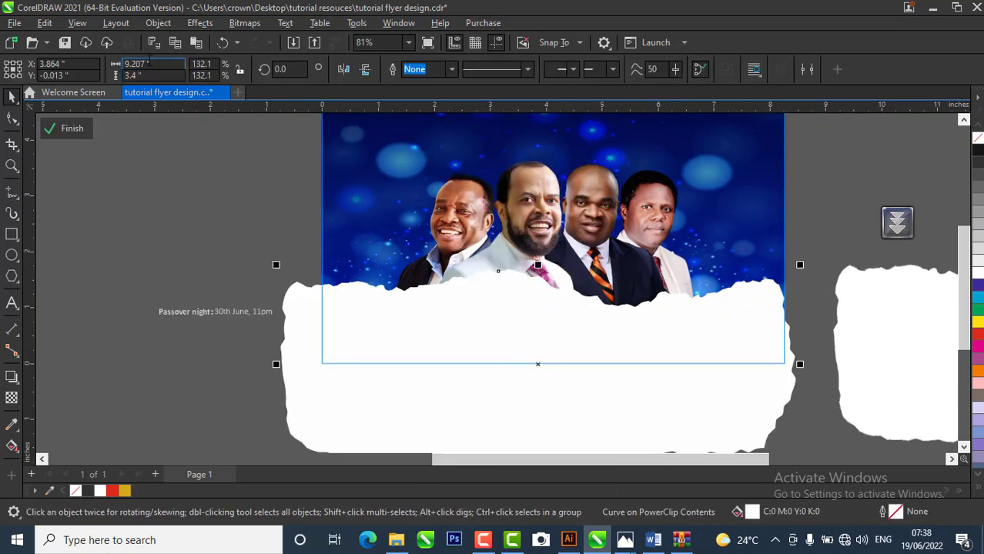
{"action": "left_click", "coordinate": [153, 44]}
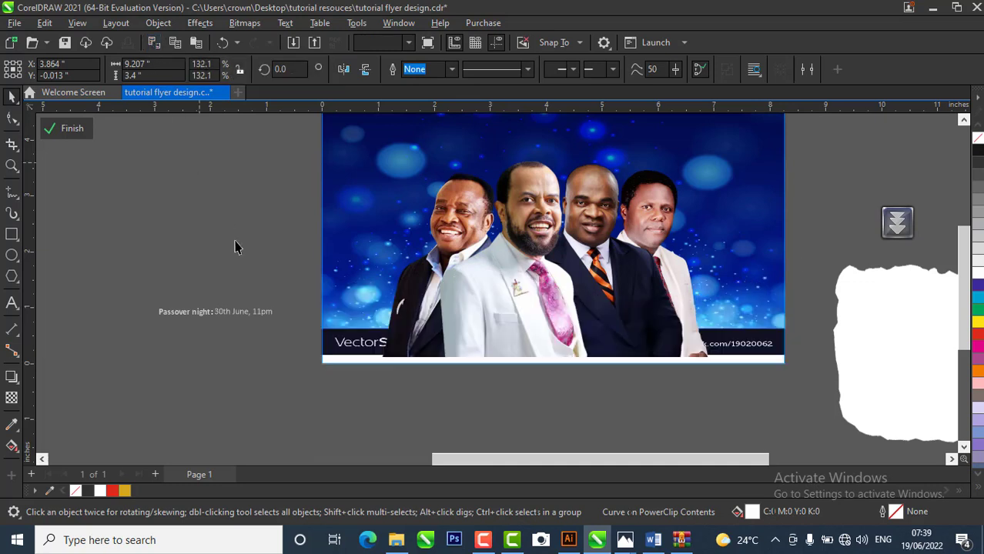
{"action": "left_click", "coordinate": [67, 129]}
{"action": "left_click", "coordinate": [206, 225]}
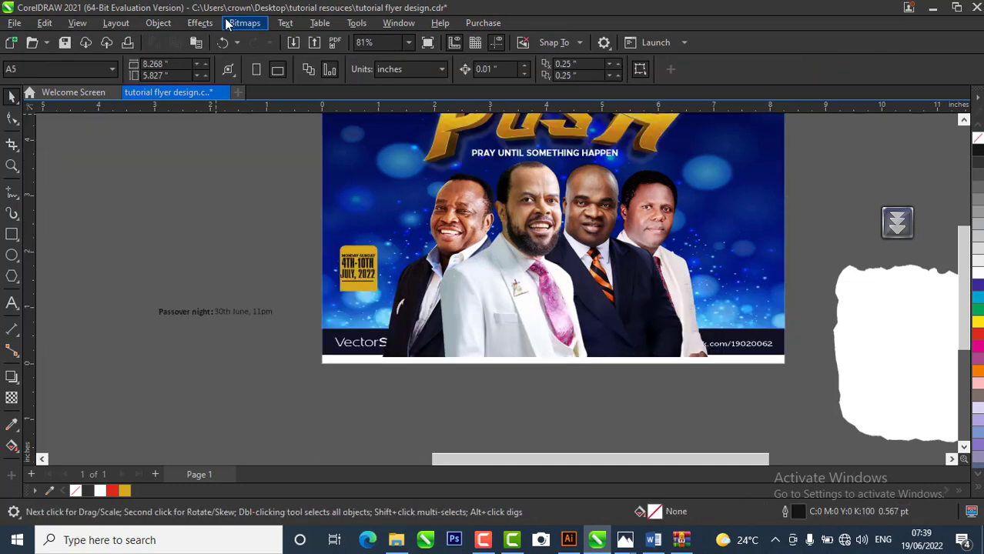
{"action": "left_click", "coordinate": [195, 44]}
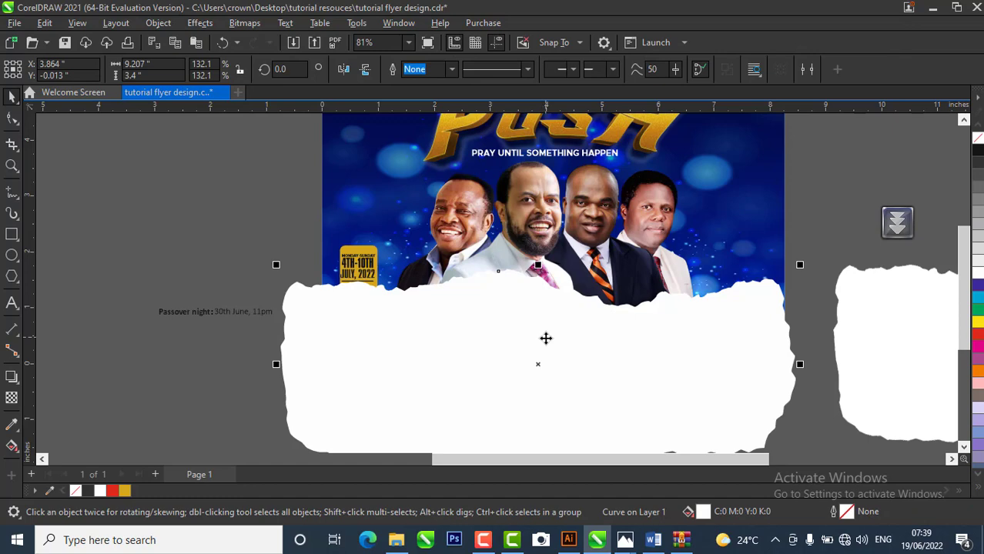
- Draw a rectangle about 1.25 × 4.87 in over the torn paper's left overhang, filled black with no outline
{"action": "scroll", "coordinate": [544, 328], "scroll_direction": "down", "scroll_amount": 2}
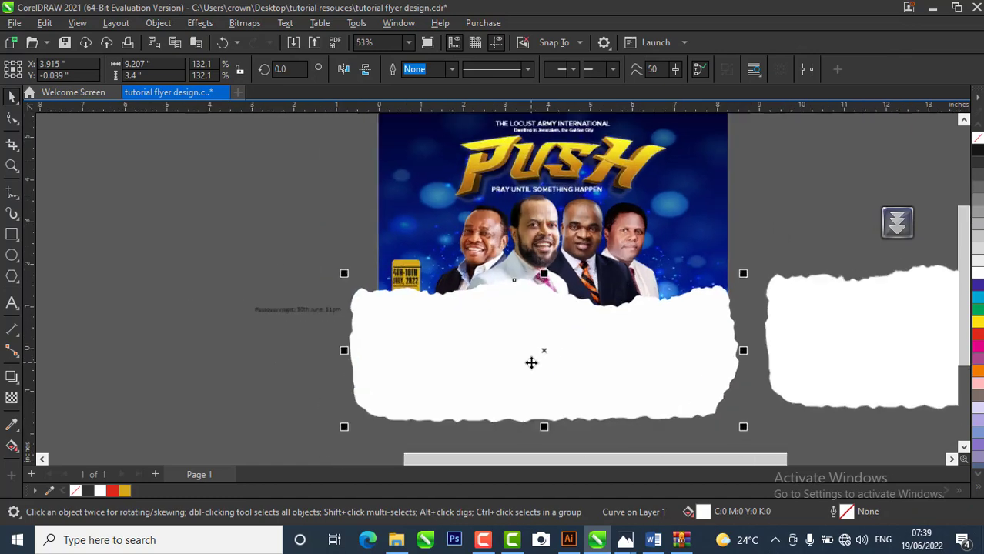
{"action": "scroll", "coordinate": [531, 363], "scroll_direction": "up", "scroll_amount": 3}
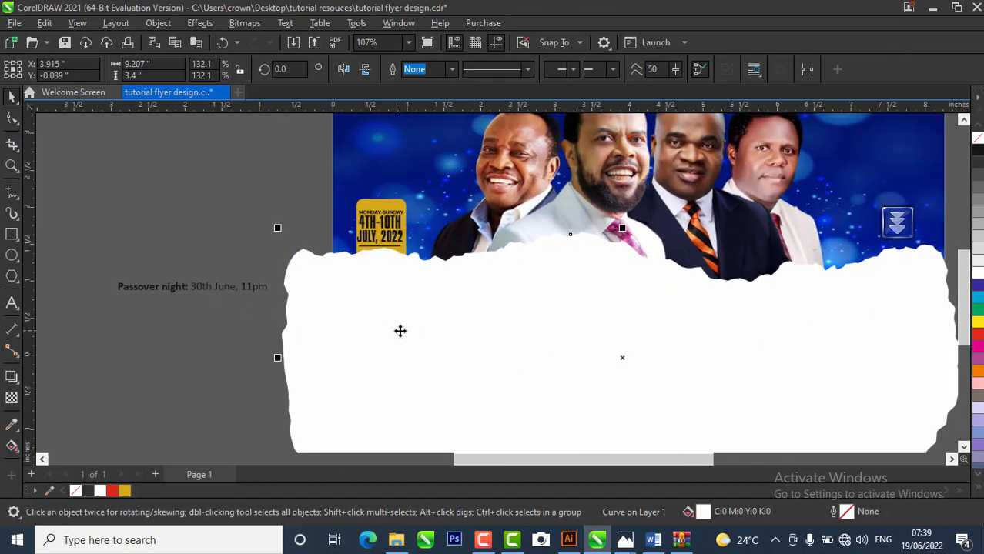
{"action": "scroll", "coordinate": [400, 331], "scroll_direction": "down", "scroll_amount": 1}
{"action": "scroll", "coordinate": [386, 315], "scroll_direction": "up", "scroll_amount": 3}
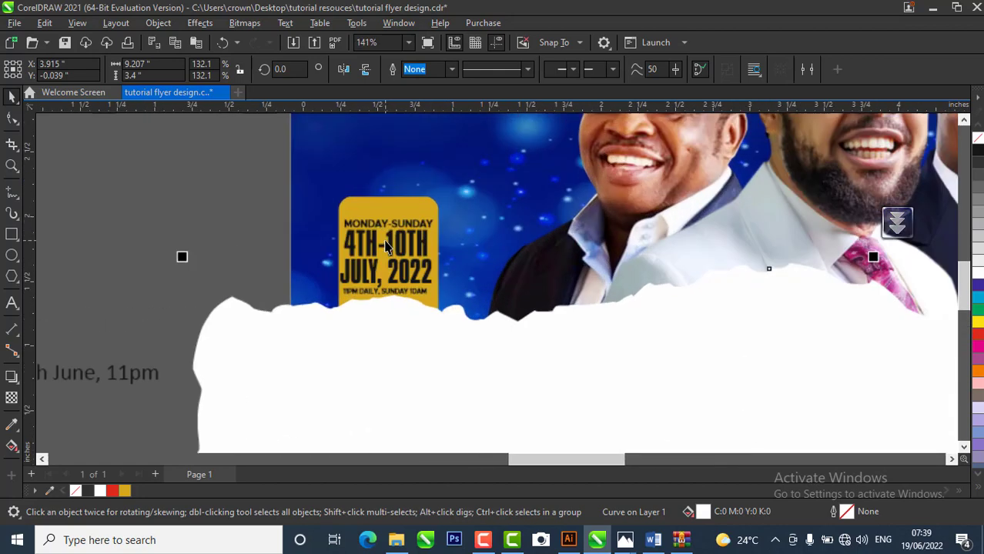
{"action": "scroll", "coordinate": [387, 247], "scroll_direction": "up", "scroll_amount": 1}
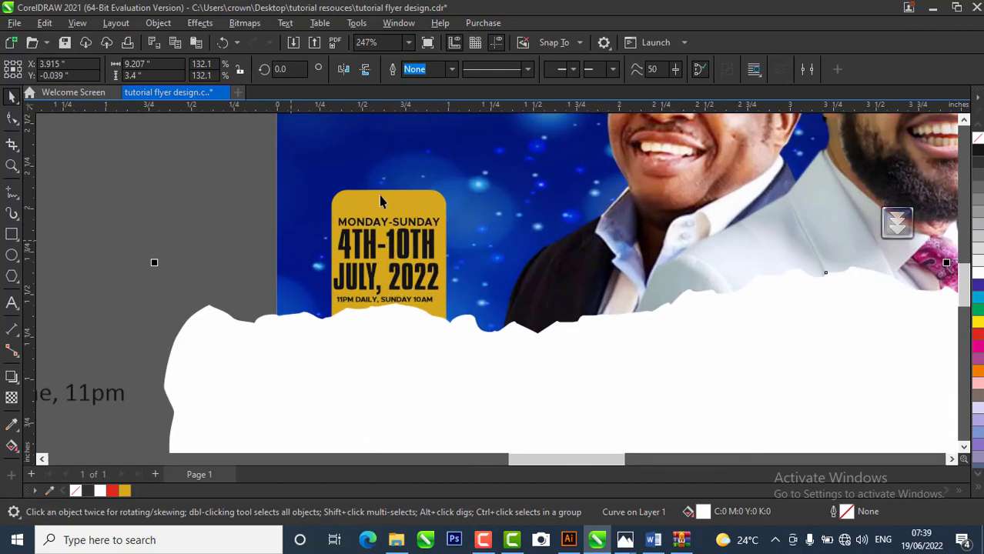
{"action": "scroll", "coordinate": [373, 207], "scroll_direction": "down", "scroll_amount": 4}
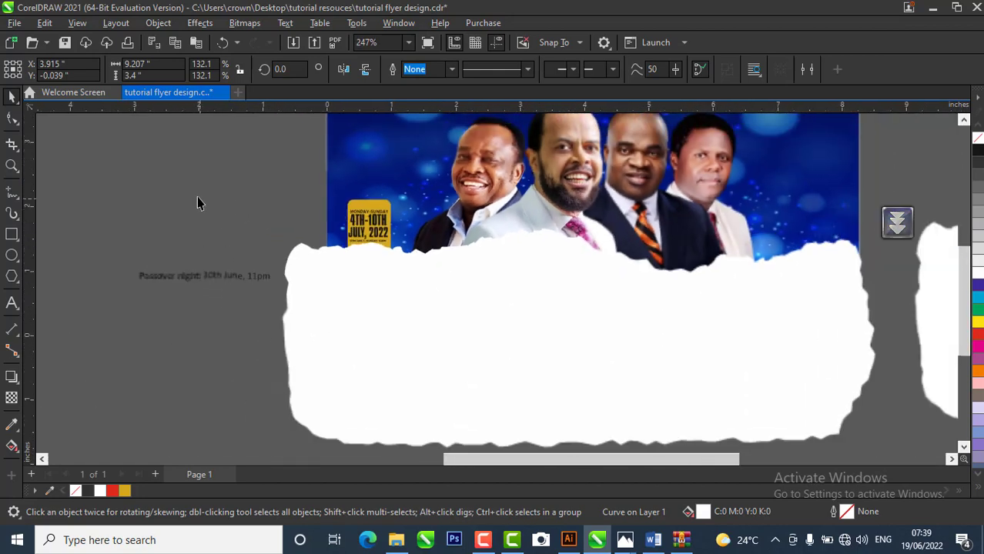
{"action": "left_click", "coordinate": [12, 235]}
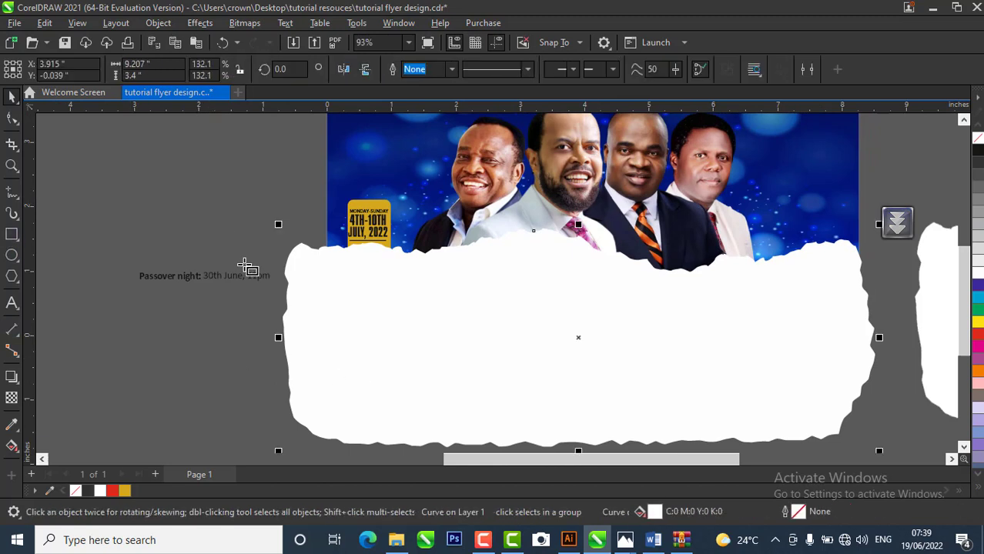
{"action": "left_click_drag", "start_coordinate": [247, 176], "coordinate": [326, 437]}
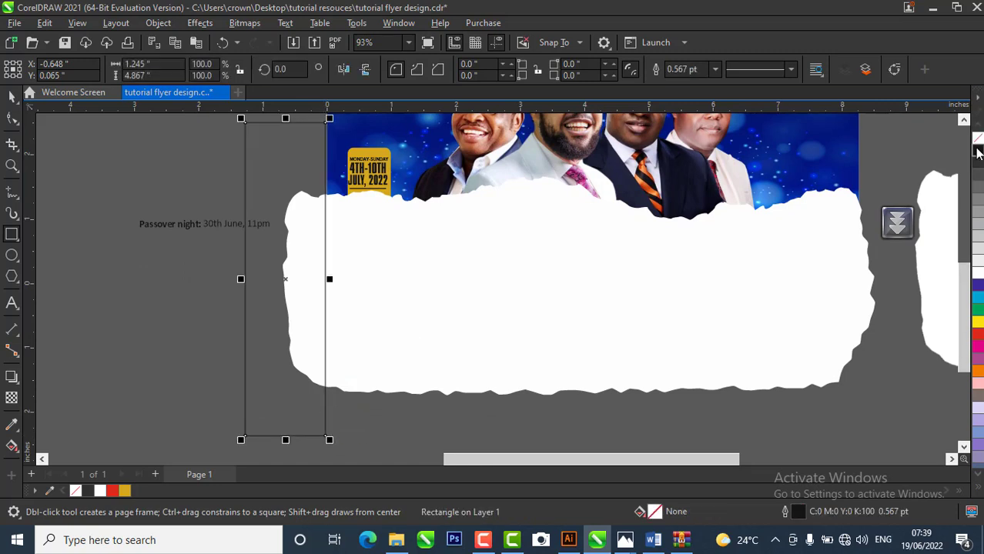
{"action": "left_click", "coordinate": [978, 153]}
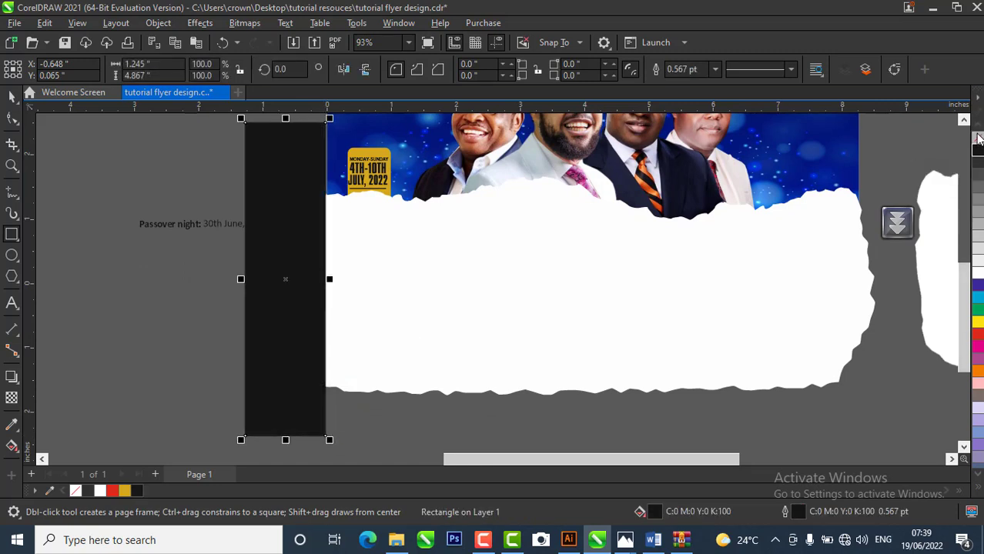
{"action": "right_click", "coordinate": [978, 137]}
- Trim the torn paper flush with the flyer's left edge, using the black rectangle as the cutter
{"action": "left_click", "coordinate": [11, 96]}
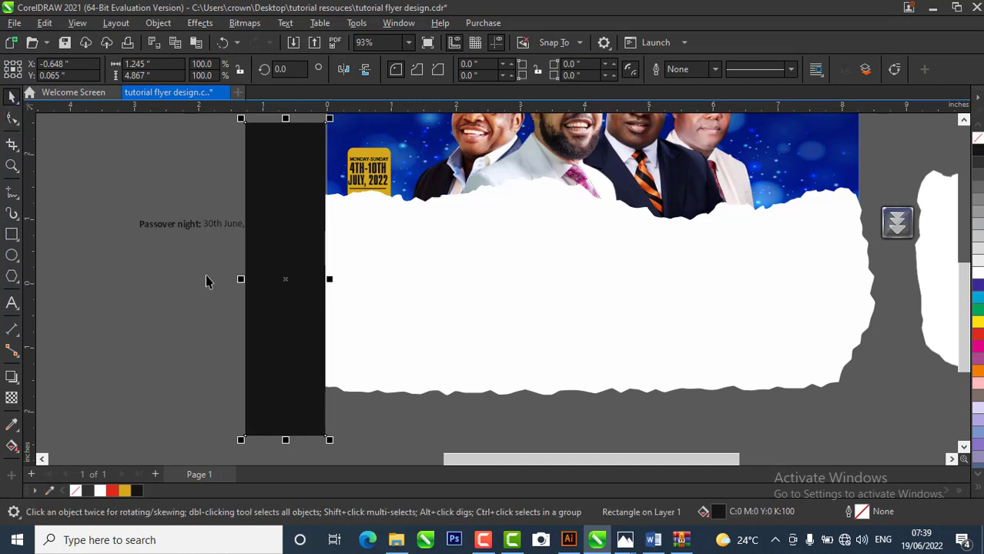
{"action": "left_click", "coordinate": [465, 317], "text": "shift"}
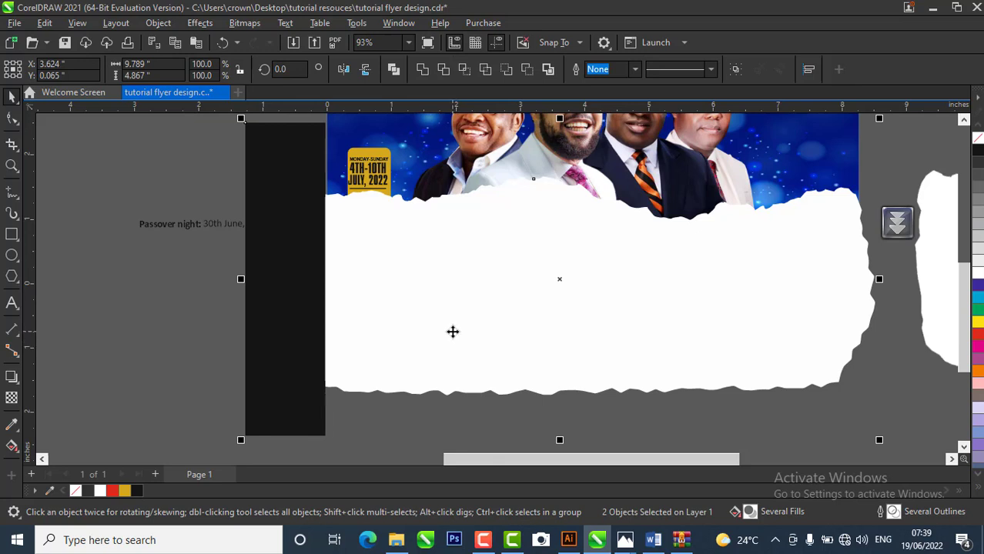
{"action": "left_click", "coordinate": [444, 72]}
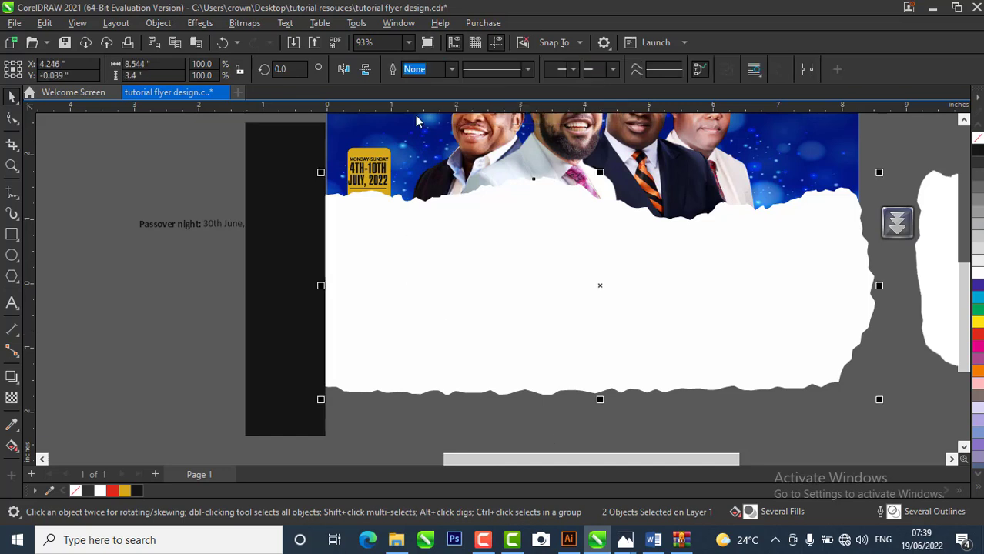
- Place the black rectangle against the flyer's right edge and trim off the torn paper's overhang there
{"action": "left_click", "coordinate": [265, 325]}
{"action": "left_click_drag", "start_coordinate": [288, 288], "coordinate": [905, 307]}
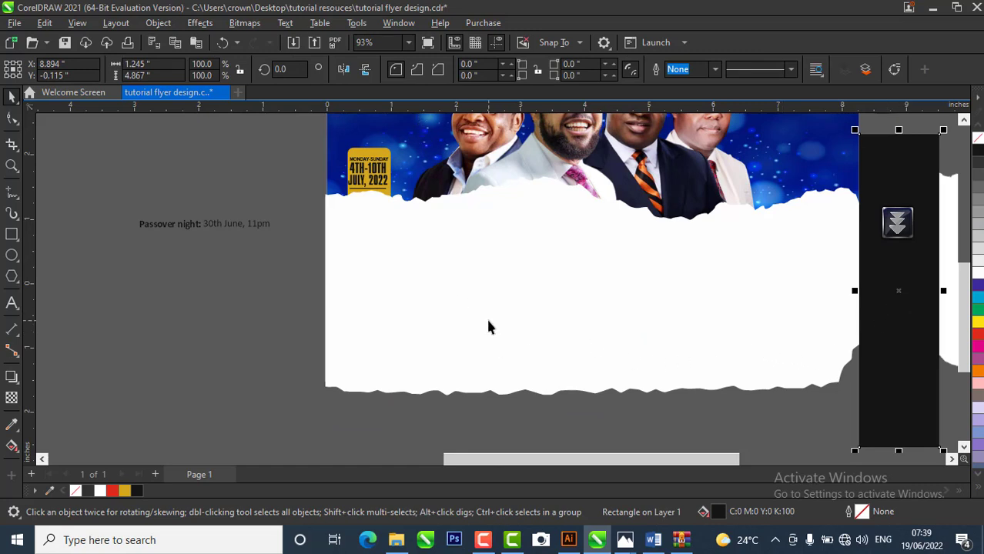
{"action": "left_click", "coordinate": [475, 341], "text": "shift"}
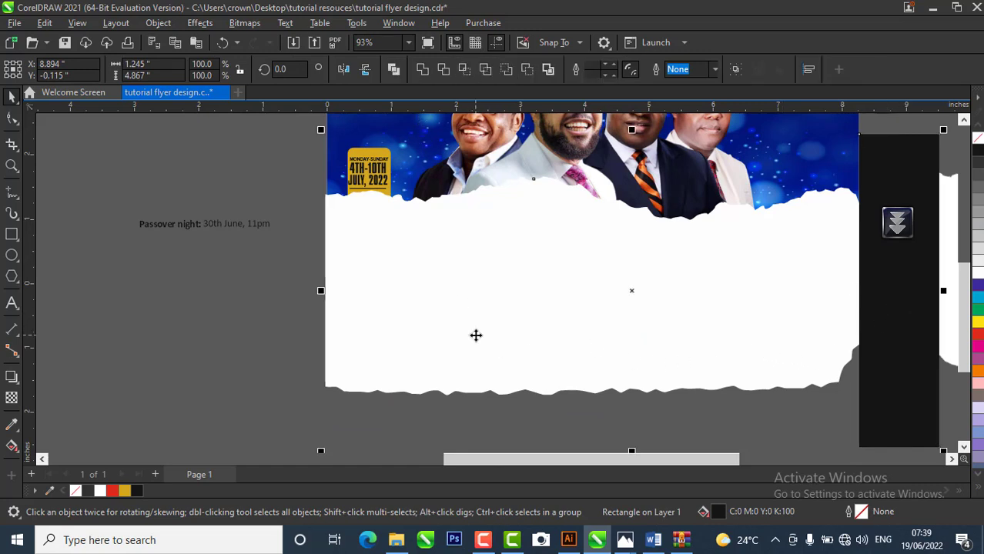
{"action": "left_click", "coordinate": [448, 73]}
- Stretch the black rectangle to about 9.44 in wide and place it just below the flyer's lower edge, covering the paper overhang
{"action": "left_click_drag", "start_coordinate": [896, 333], "coordinate": [349, 376]}
{"action": "left_click_drag", "start_coordinate": [361, 429], "coordinate": [884, 397]}
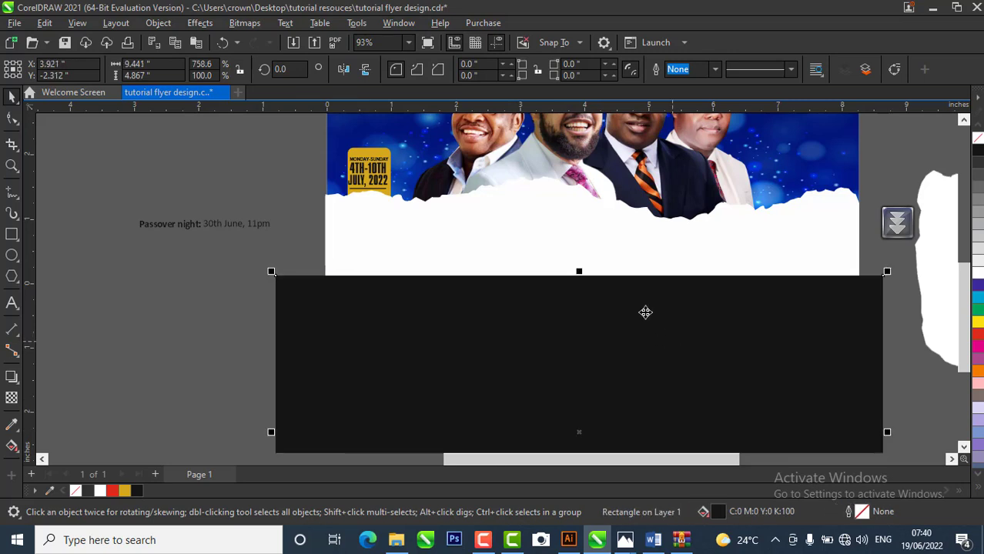
{"action": "mouse_move", "coordinate": [643, 312]}
{"action": "left_mouse_down"}
{"action": "mouse_move", "coordinate": [642, 330]}
{"action": "mouse_move", "coordinate": [649, 313]}
{"action": "left_mouse_up"}
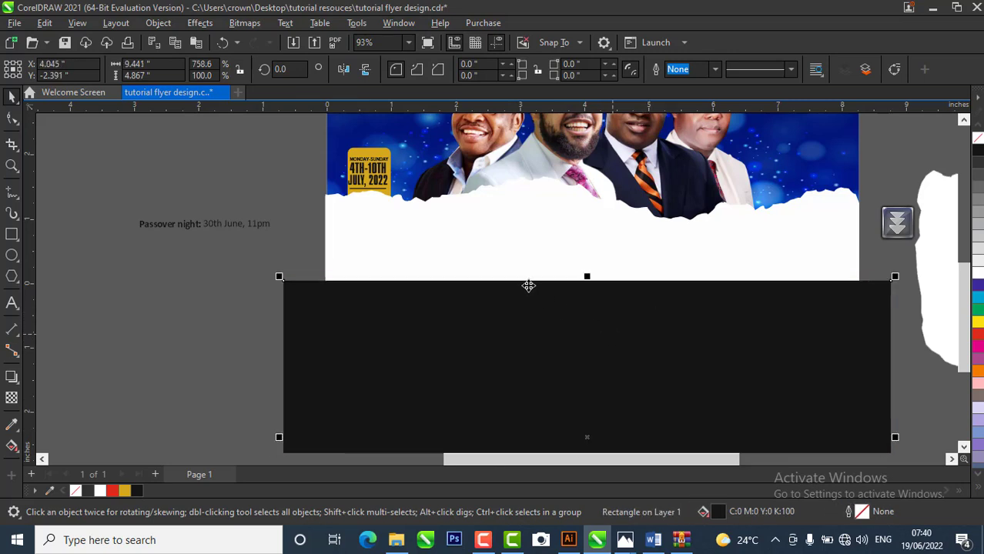
{"action": "left_click_drag", "start_coordinate": [528, 337], "coordinate": [527, 342]}
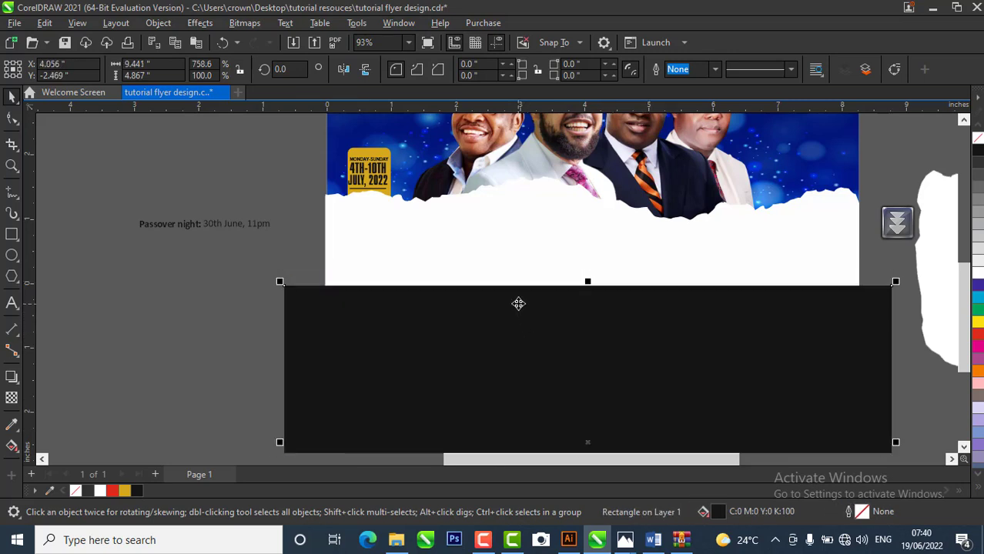
- Trim the torn paper along the flyer's lower edge with the black rectangle, and delete the rectangle
{"action": "left_click", "coordinate": [475, 244], "text": "shift"}
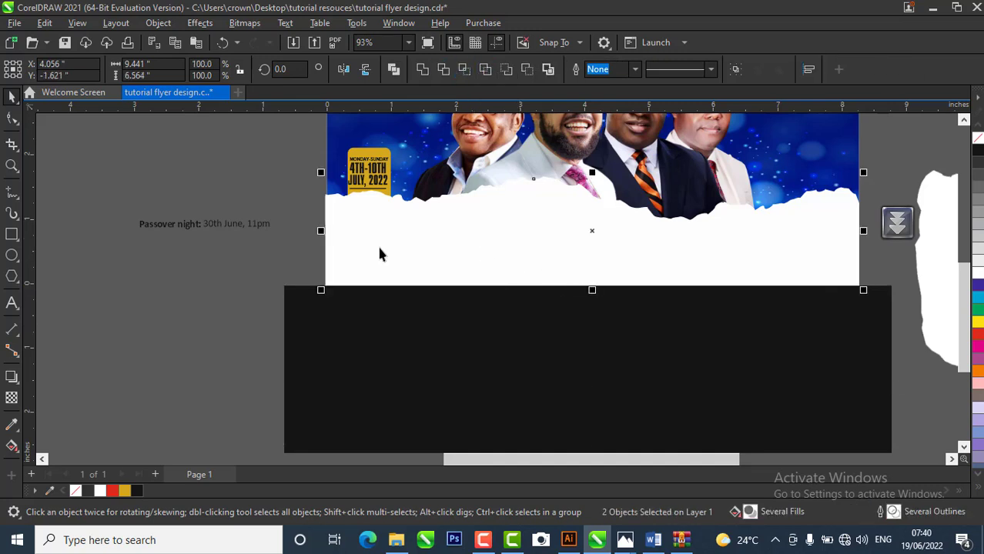
{"action": "left_click", "coordinate": [307, 334]}
{"action": "key", "text": "Delete"}
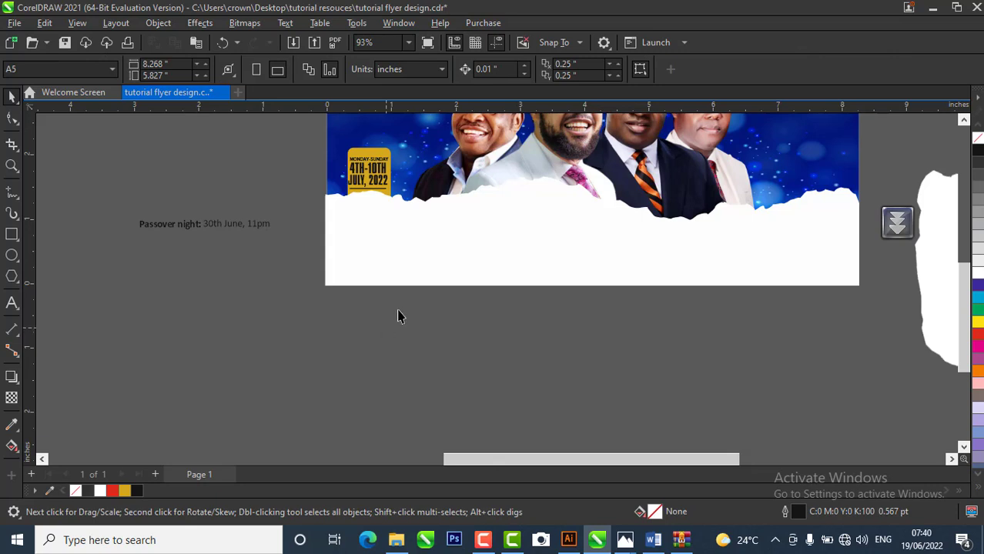
- Try shifting the trimmed torn paper upward over the badge, and undo the move
{"action": "left_click_drag", "start_coordinate": [534, 251], "coordinate": [538, 231]}
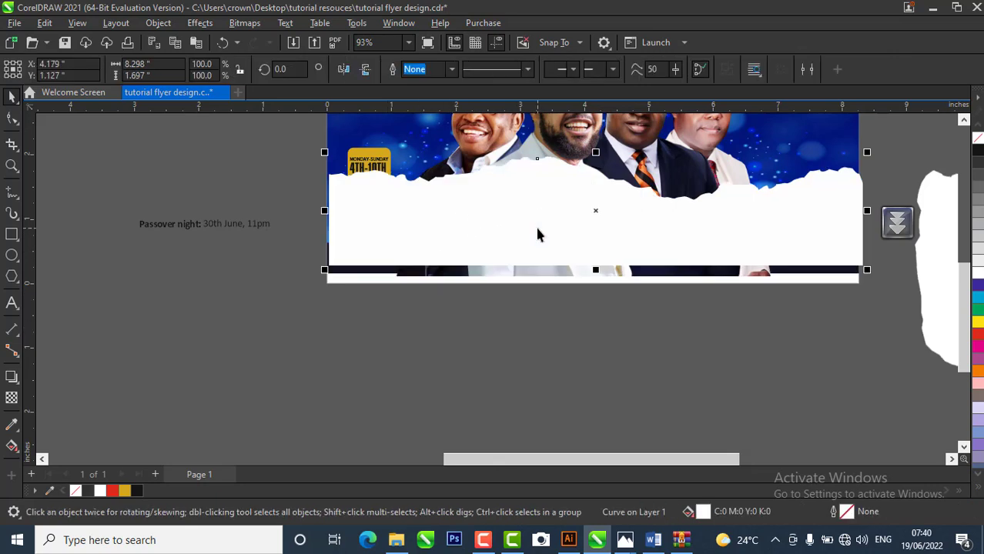
{"action": "left_click", "coordinate": [223, 42]}
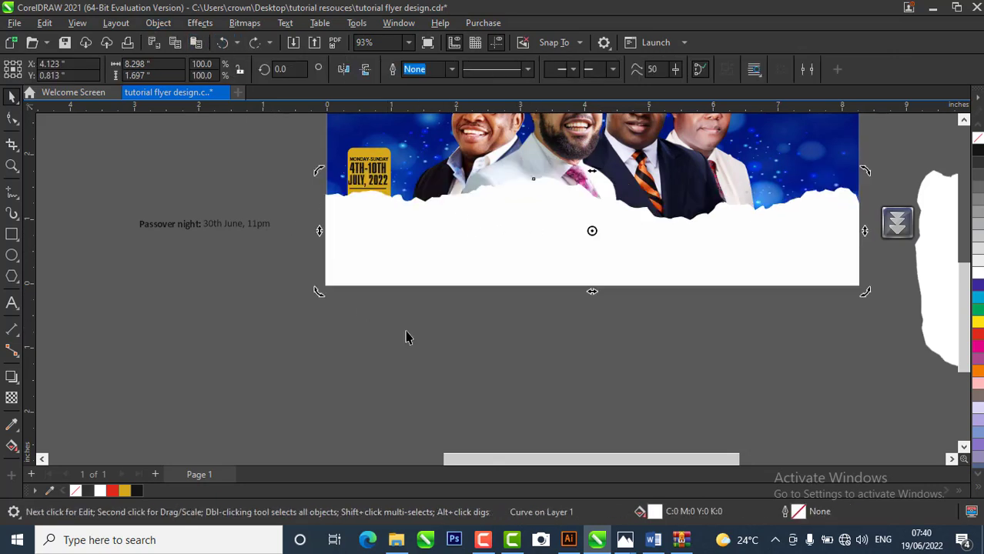
{"action": "left_click", "coordinate": [466, 351]}
- Enlarge the gold badge together with its four date and time texts to about 1 × 1.22 in
{"action": "scroll", "coordinate": [466, 351], "scroll_direction": "down", "scroll_amount": 3}
{"action": "scroll", "coordinate": [584, 211], "scroll_direction": "up", "scroll_amount": 2}
{"action": "scroll", "coordinate": [246, 237], "scroll_direction": "up", "scroll_amount": 2}
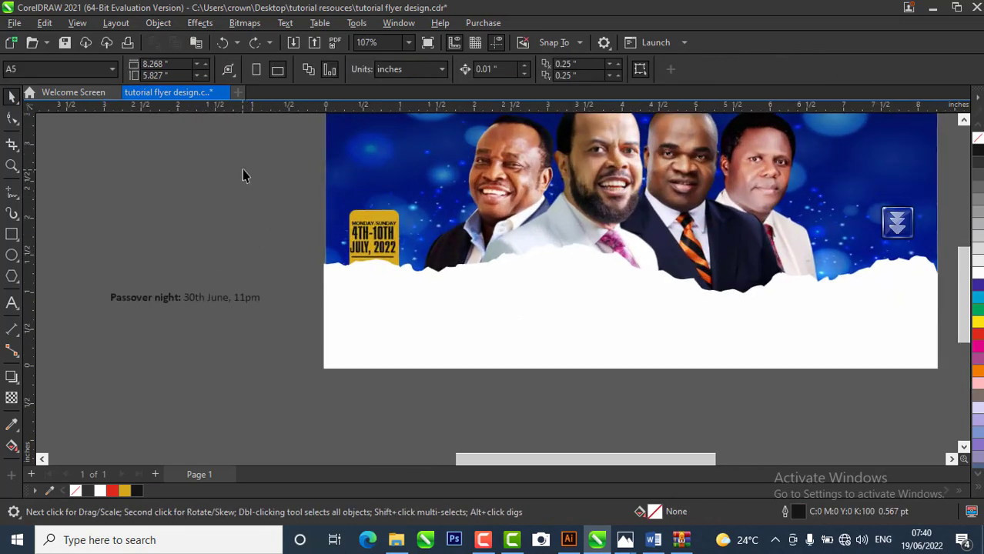
{"action": "left_click_drag", "start_coordinate": [243, 169], "coordinate": [398, 325]}
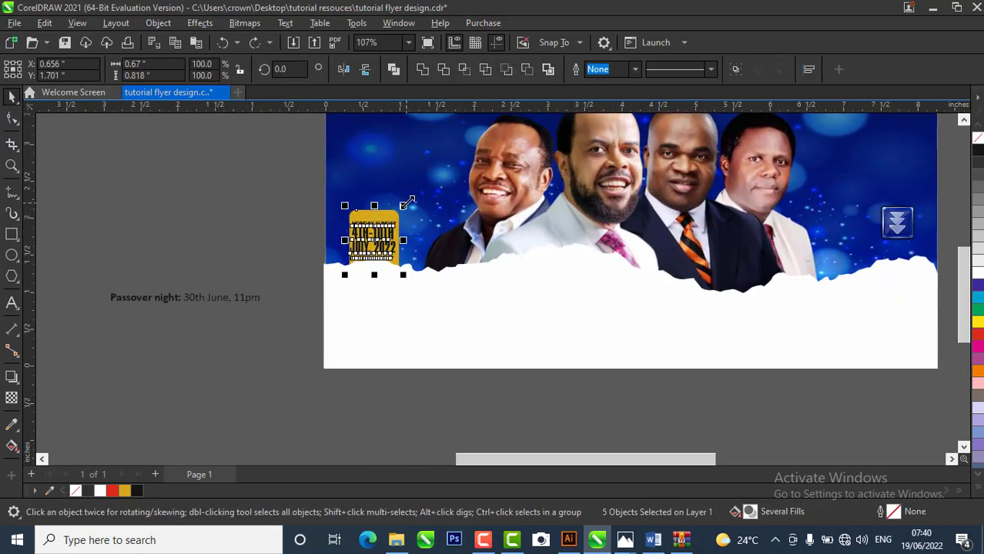
{"action": "left_click_drag", "start_coordinate": [403, 206], "coordinate": [433, 174]}
{"action": "scroll", "coordinate": [385, 237], "scroll_direction": "up", "scroll_amount": 3}
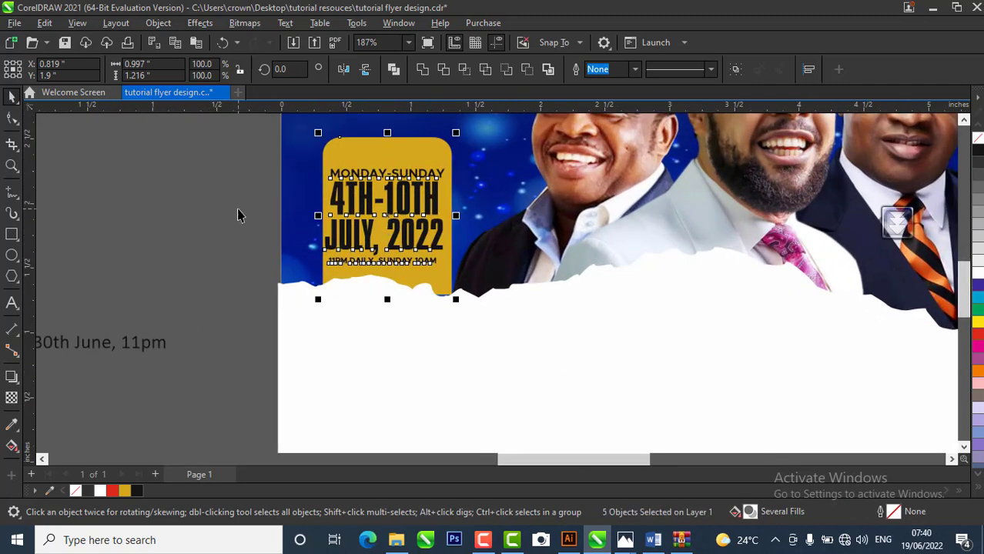
- Extend only the gold badge shape downward behind the torn paper to a height of about 1.29 in
{"action": "left_click", "coordinate": [389, 286]}
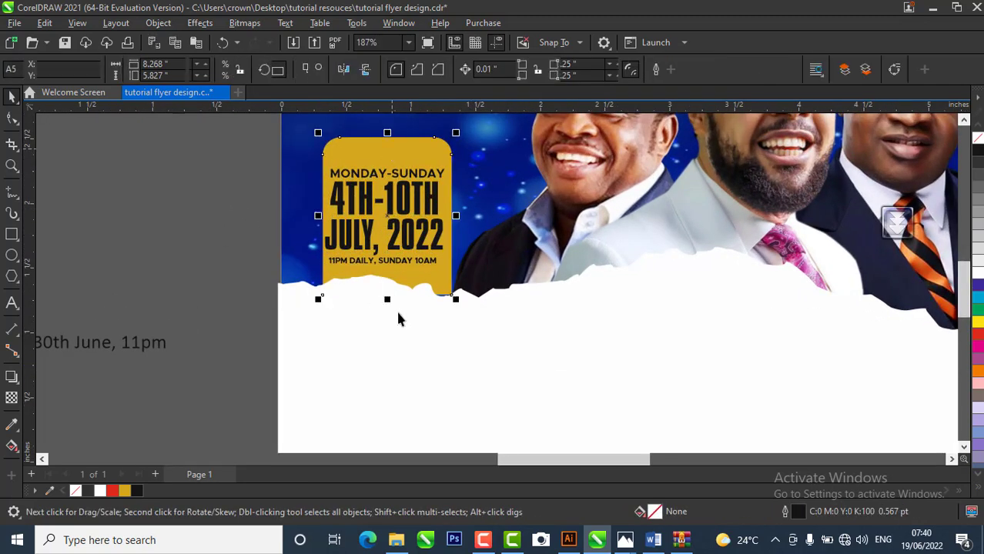
{"action": "left_click_drag", "start_coordinate": [388, 300], "coordinate": [391, 309]}
{"action": "left_click", "coordinate": [217, 253]}
- Examine how the enlarged gold badge sits behind the torn paper and within the whole flyer
{"action": "scroll", "coordinate": [323, 283], "scroll_direction": "down", "scroll_amount": 3}
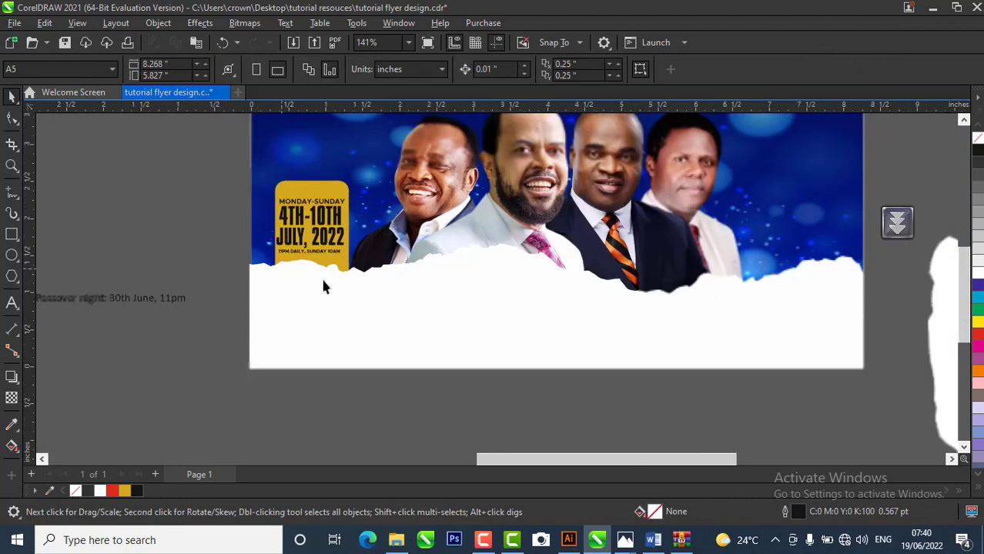
{"action": "scroll", "coordinate": [295, 274], "scroll_direction": "down", "scroll_amount": 2}
{"action": "scroll", "coordinate": [293, 274], "scroll_direction": "up", "scroll_amount": 4}
{"action": "left_click", "coordinate": [288, 262]}
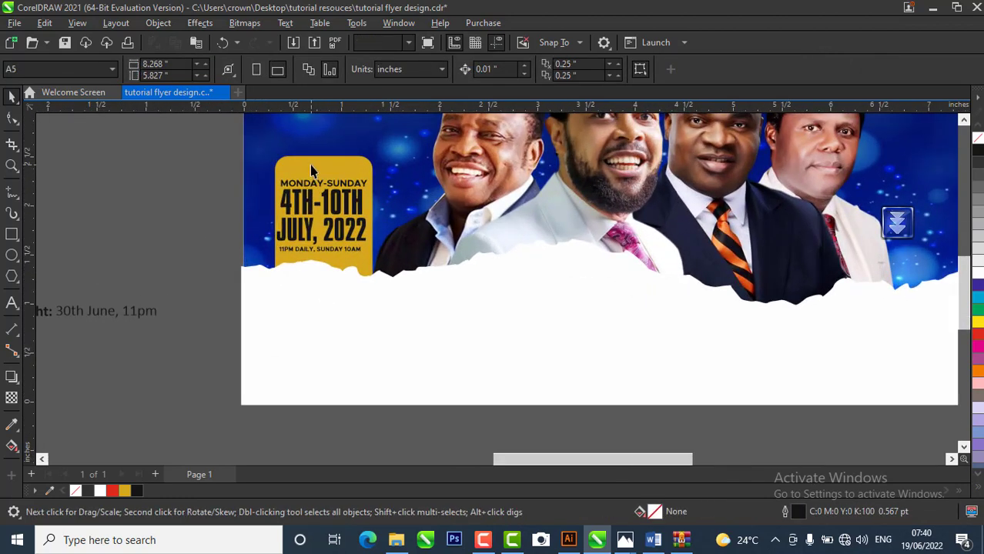
{"action": "left_click", "coordinate": [125, 236]}
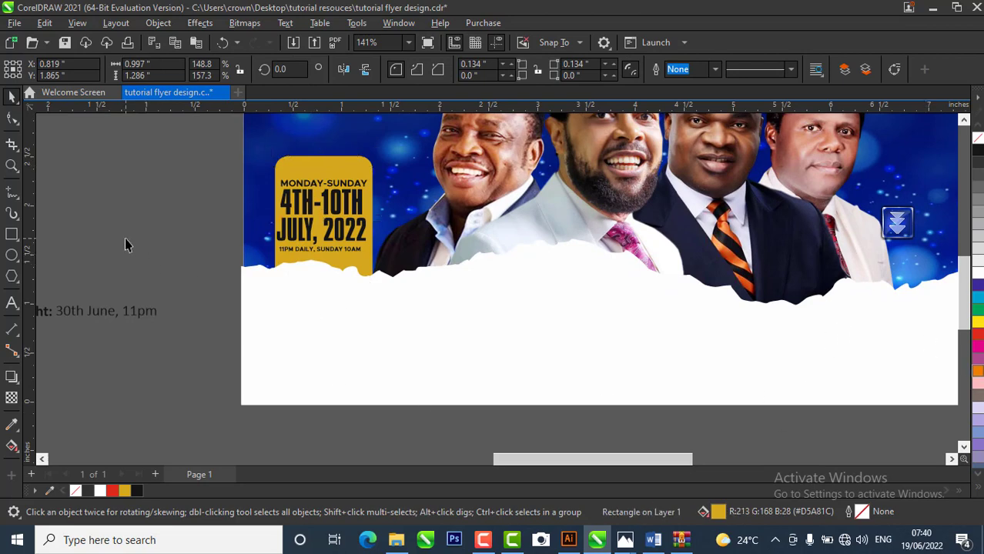
{"action": "left_click", "coordinate": [305, 152]}
{"action": "scroll", "coordinate": [312, 370], "scroll_direction": "down", "scroll_amount": 3}
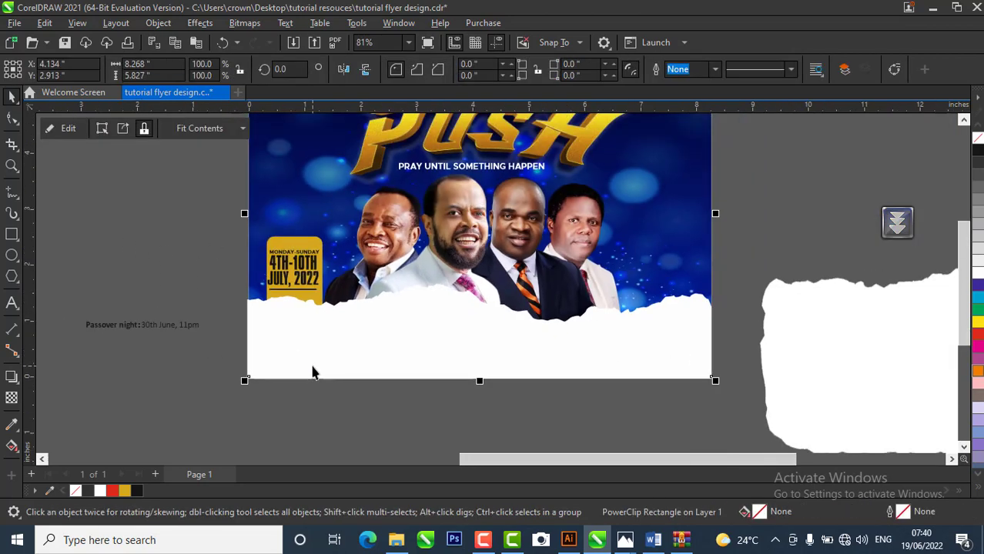
{"action": "scroll", "coordinate": [313, 370], "scroll_direction": "down", "scroll_amount": 1}
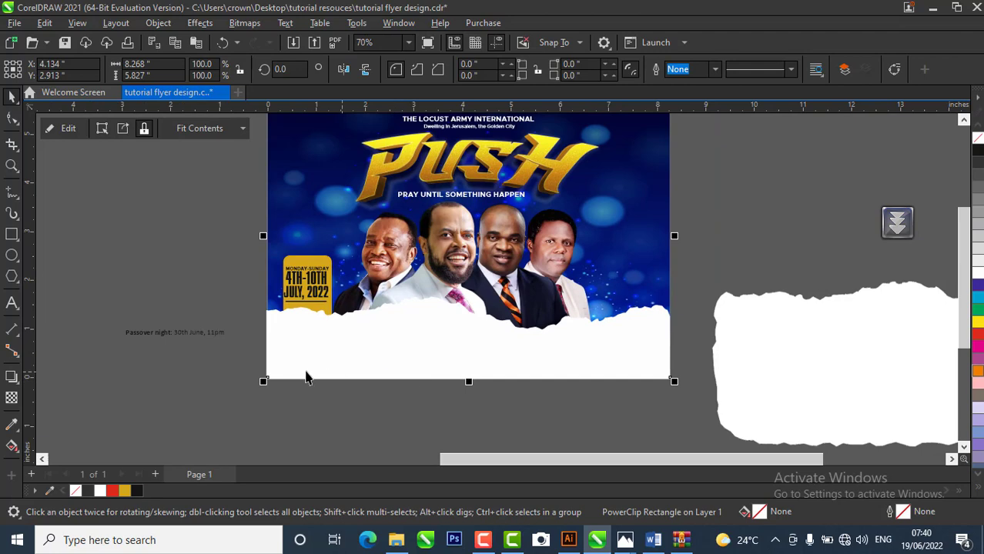
- Move the "Passover night: 30th June, 11pm" text onto the flyer's blue background beside the rightmost portrait
{"action": "scroll", "coordinate": [231, 362], "scroll_direction": "up", "scroll_amount": 1}
{"action": "left_click", "coordinate": [127, 324]}
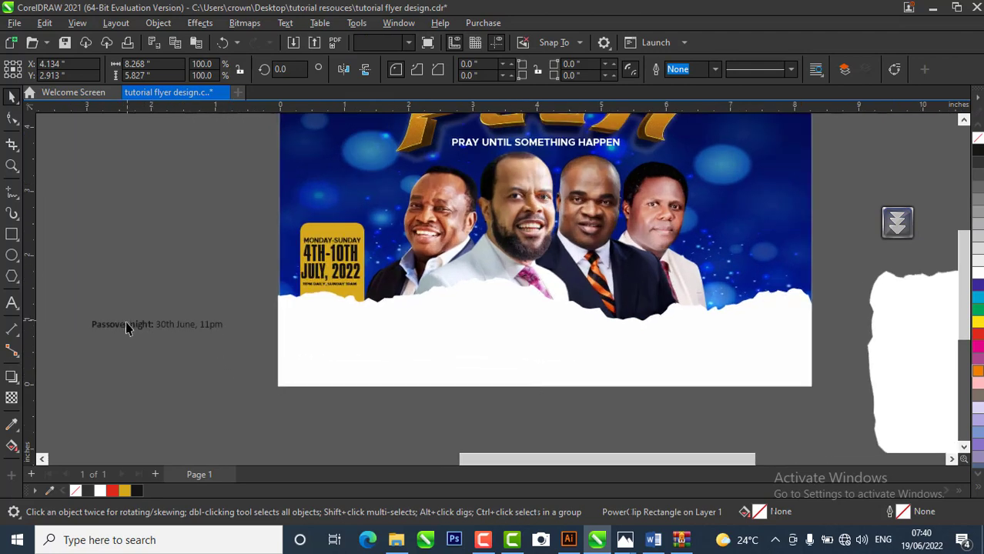
{"action": "left_click", "coordinate": [129, 331]}
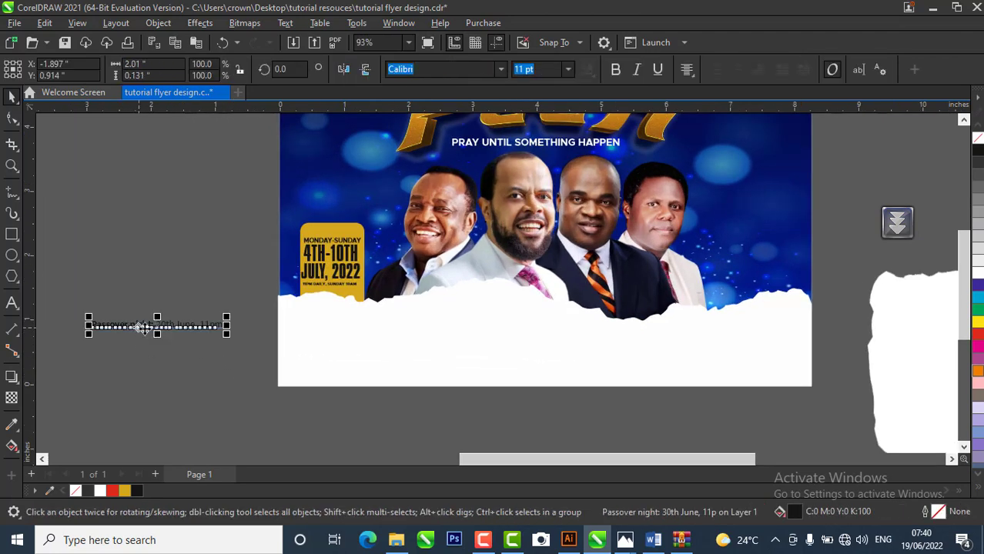
{"action": "left_click_drag", "start_coordinate": [146, 327], "coordinate": [764, 225]}
{"action": "scroll", "coordinate": [754, 227], "scroll_direction": "up", "scroll_amount": 2}
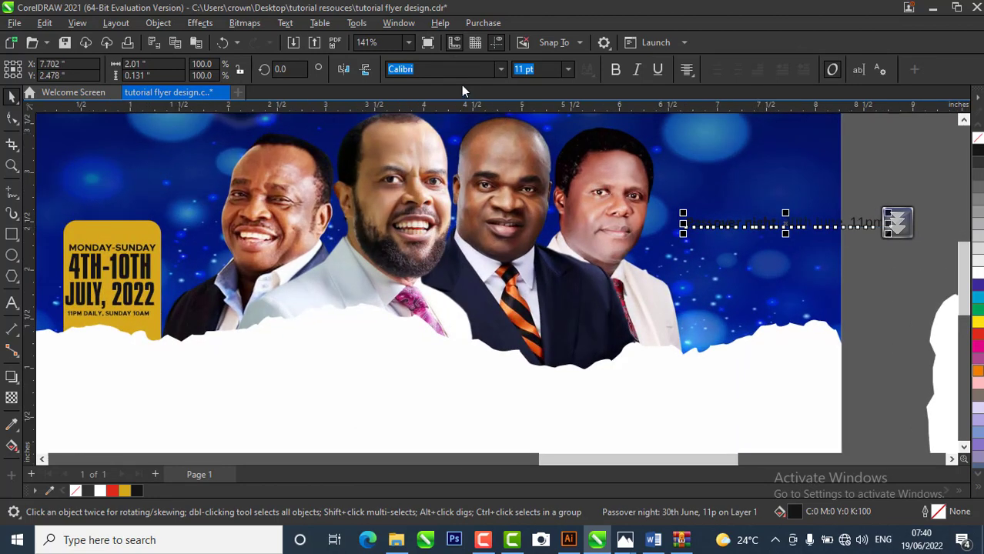
- Set the Passover night text's font to Compacta BT
{"action": "left_click", "coordinate": [499, 70]}
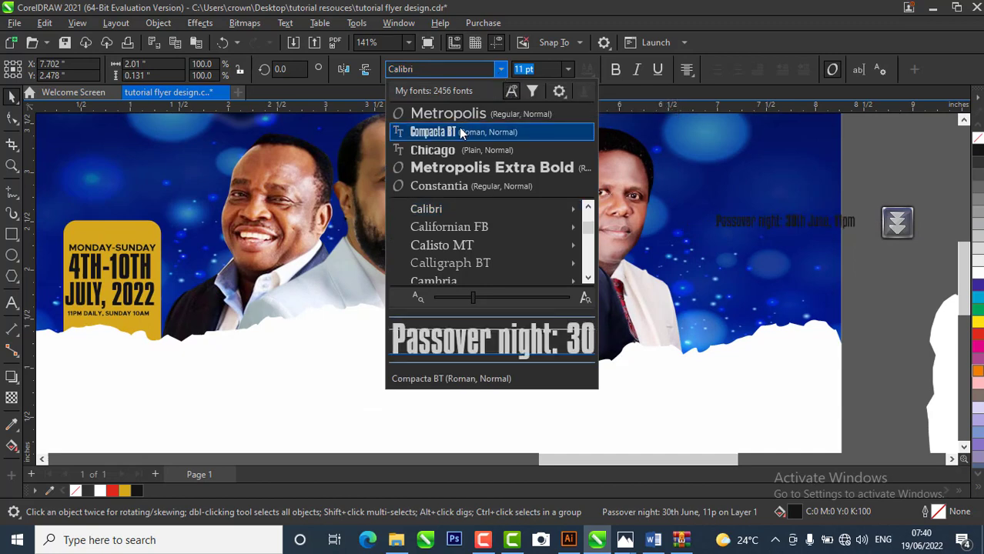
{"action": "left_click", "coordinate": [460, 133]}
{"action": "key", "text": "Escape"}
- Split the Passover text into the lines "Pass", "over", "night:" and "30th June, 11pm", and break it apart into separate text objects
{"action": "scroll", "coordinate": [779, 221], "scroll_direction": "up", "scroll_amount": 2}
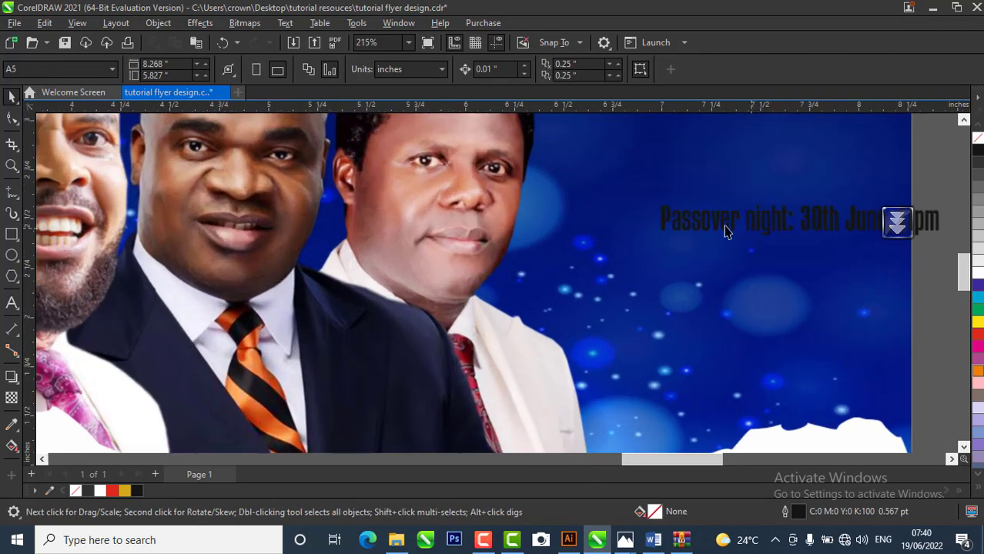
{"action": "double_click", "coordinate": [700, 230]}
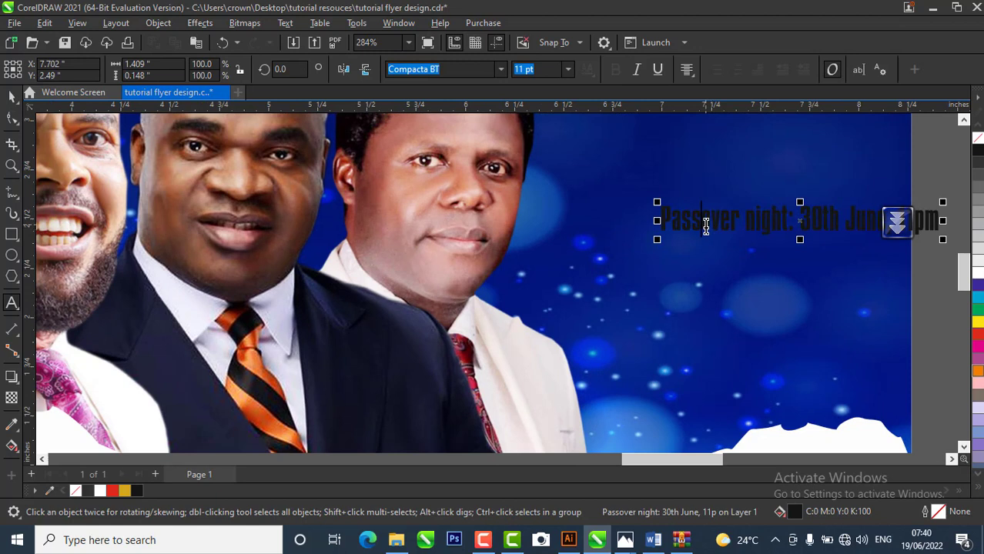
{"action": "key", "text": "Return"}
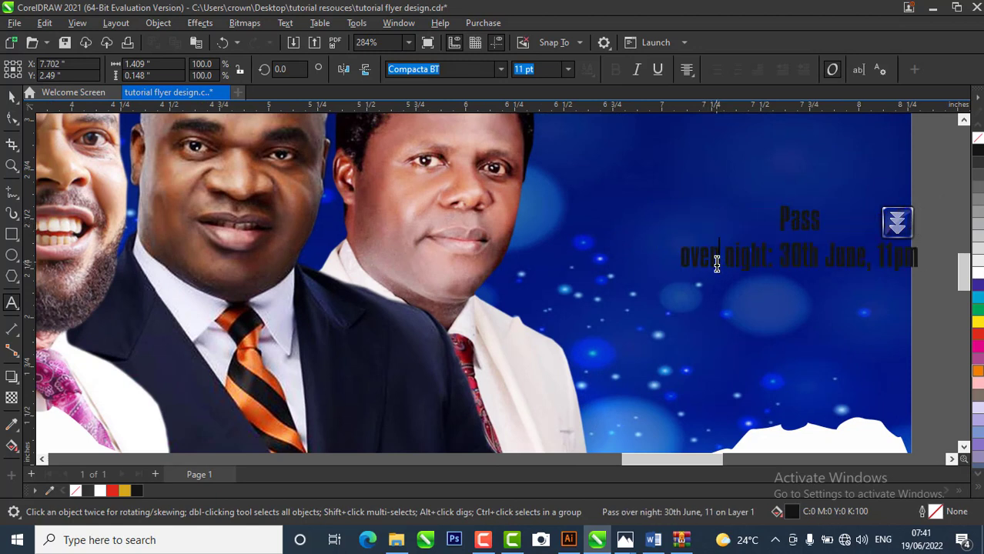
{"action": "key", "text": "Return"}
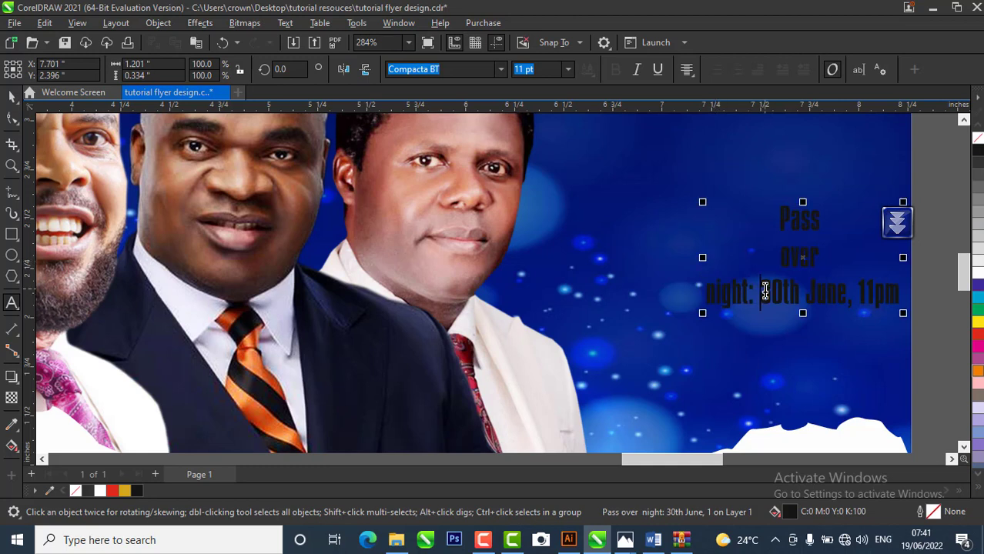
{"action": "key", "text": "Return"}
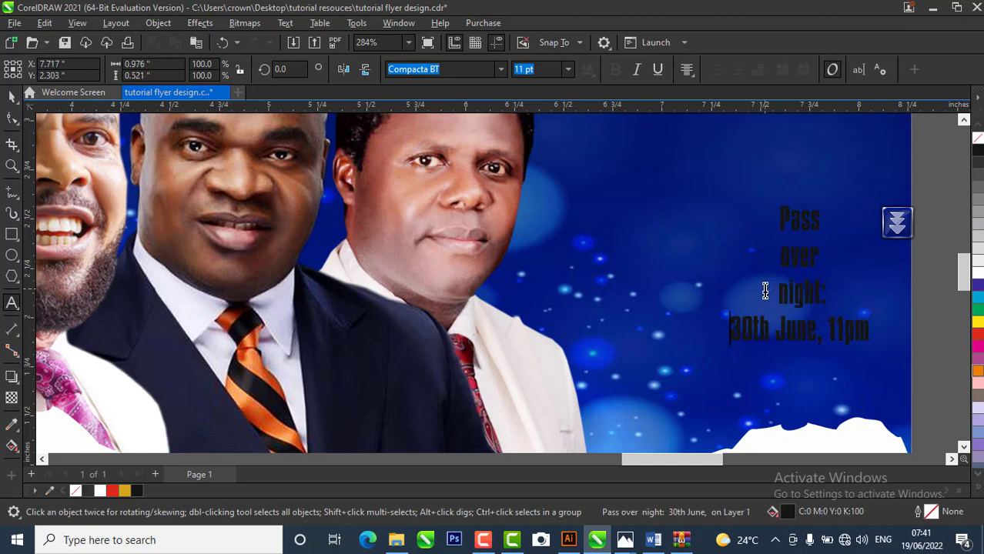
{"action": "left_click", "coordinate": [11, 98]}
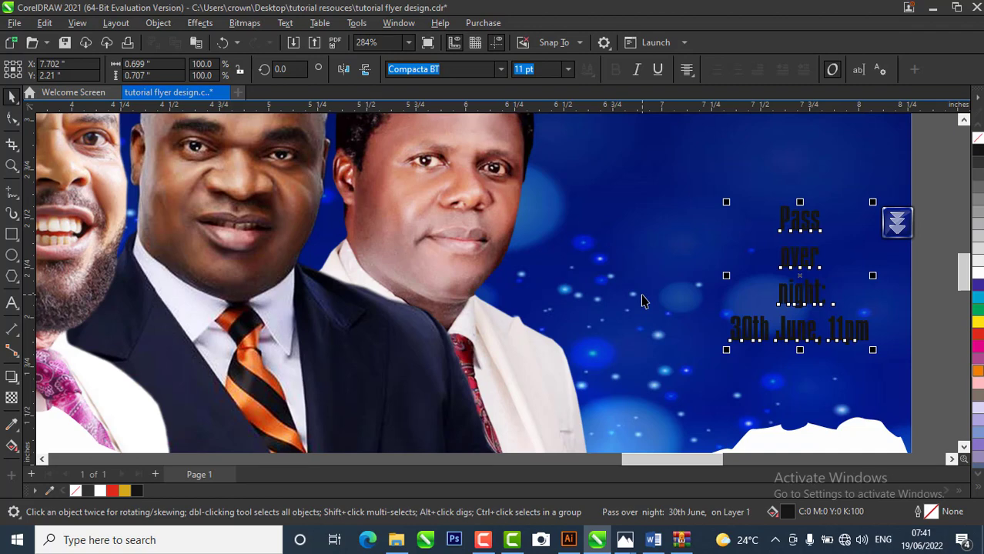
{"action": "key", "text": "ctrl+k"}
- Enlarge "Pass" and "over" to about 24 pt as a tight stack, and align the date line with their left edge below
{"action": "scroll", "coordinate": [647, 285], "scroll_direction": "down", "scroll_amount": 2}
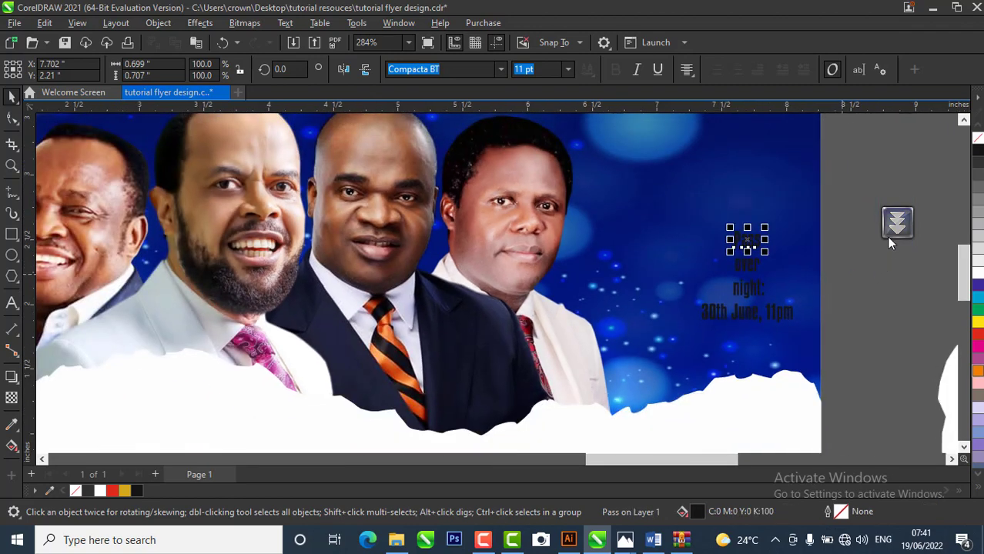
{"action": "left_click_drag", "start_coordinate": [768, 226], "coordinate": [801, 198]}
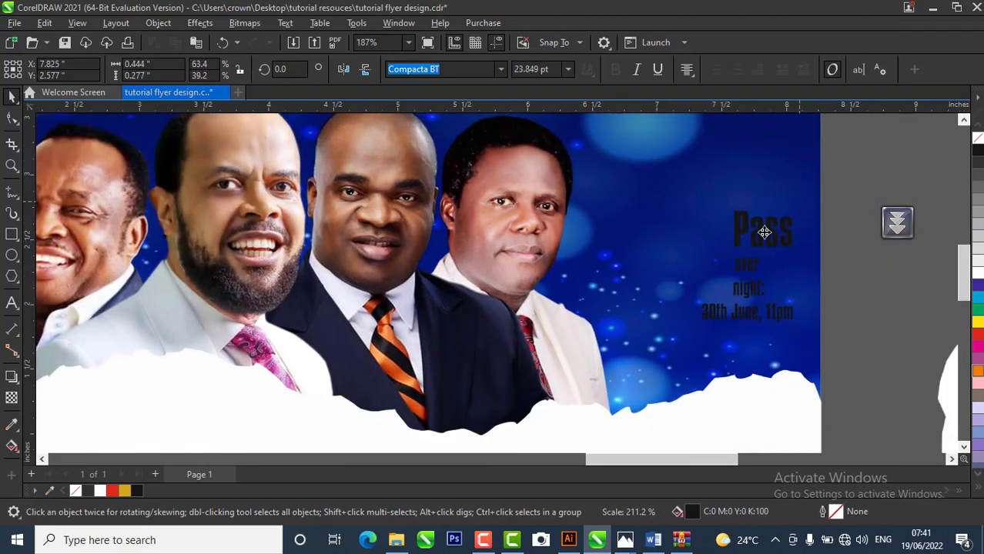
{"action": "left_click_drag", "start_coordinate": [765, 231], "coordinate": [805, 223]}
{"action": "left_click", "coordinate": [745, 264]}
{"action": "left_click_drag", "start_coordinate": [766, 255], "coordinate": [719, 272]}
{"action": "left_click", "coordinate": [746, 314]}
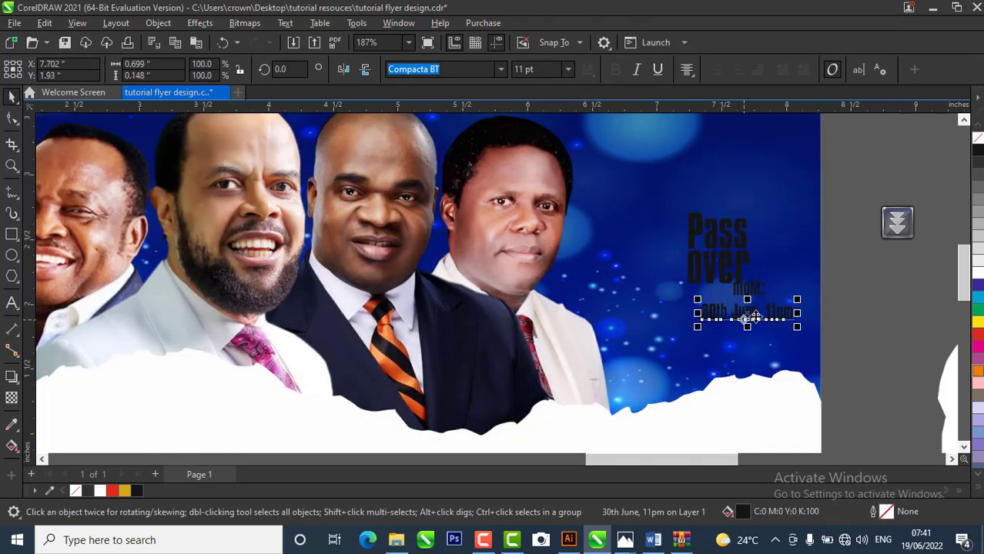
{"action": "left_click_drag", "start_coordinate": [746, 314], "coordinate": [740, 323]}
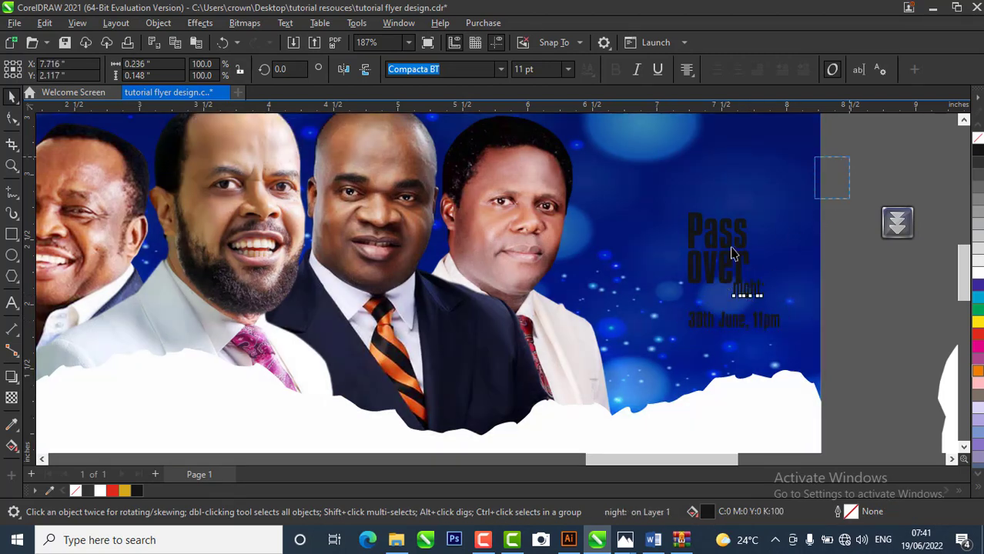
- Enlarge "Pass" and "over" together and reposition the pair above the date line
{"action": "left_click_drag", "start_coordinate": [848, 156], "coordinate": [668, 288]}
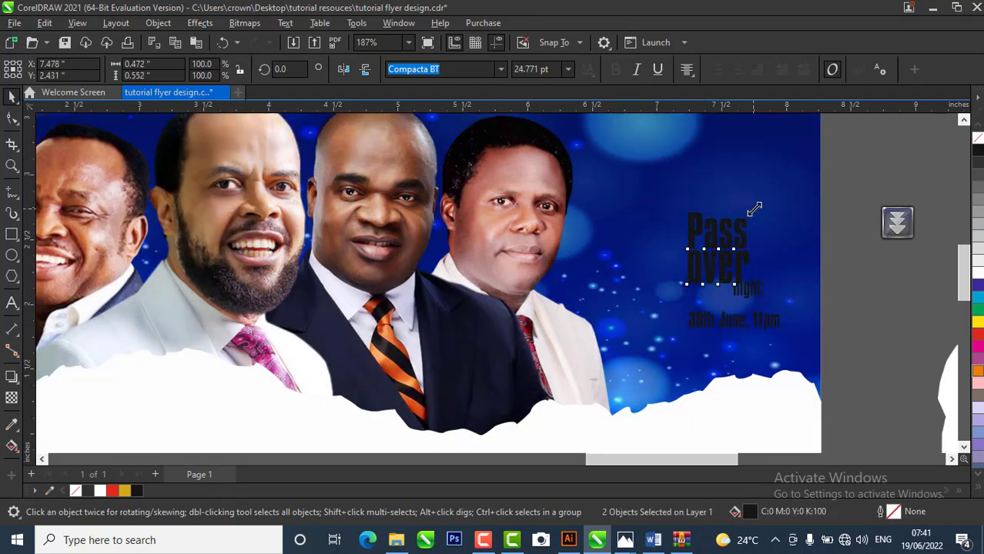
{"action": "left_click_drag", "start_coordinate": [752, 208], "coordinate": [781, 176]}
{"action": "left_click_drag", "start_coordinate": [753, 221], "coordinate": [743, 214]}
{"action": "left_click", "coordinate": [878, 313]}
- Center the small "night:" text directly beneath the enlarged word "over"
{"action": "scroll", "coordinate": [715, 286], "scroll_direction": "up", "scroll_amount": 1}
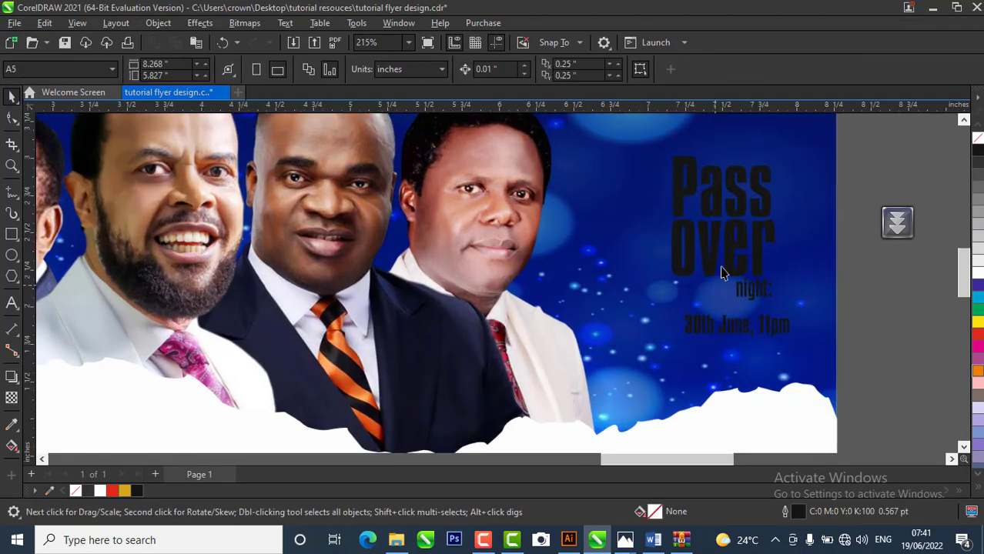
{"action": "left_click", "coordinate": [759, 288]}
{"action": "scroll", "coordinate": [763, 283], "scroll_direction": "up", "scroll_amount": 2}
{"action": "left_click_drag", "start_coordinate": [743, 299], "coordinate": [710, 299]}
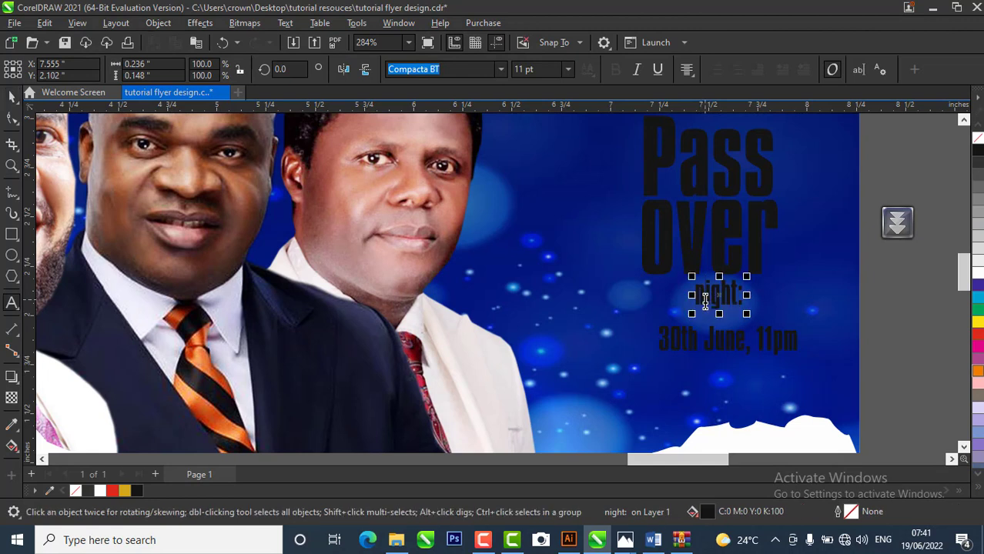
- Capitalize the first letter of "night:" so the text reads "Night:"
{"action": "left_click", "coordinate": [704, 300]}
{"action": "key", "text": "BackSpace"}
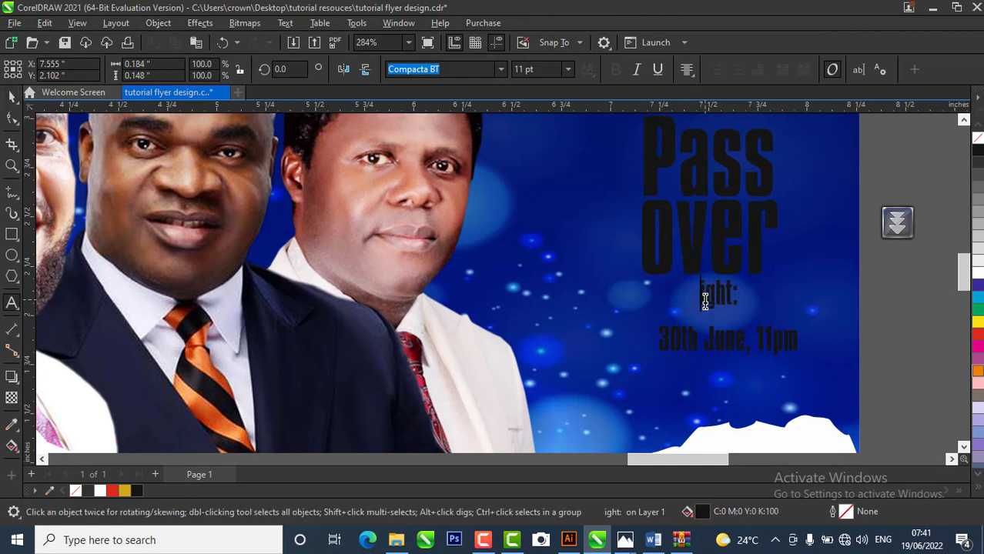
{"action": "type", "text": "n"}
{"action": "key", "text": "BackSpace"}
{"action": "type", "text": "N"}
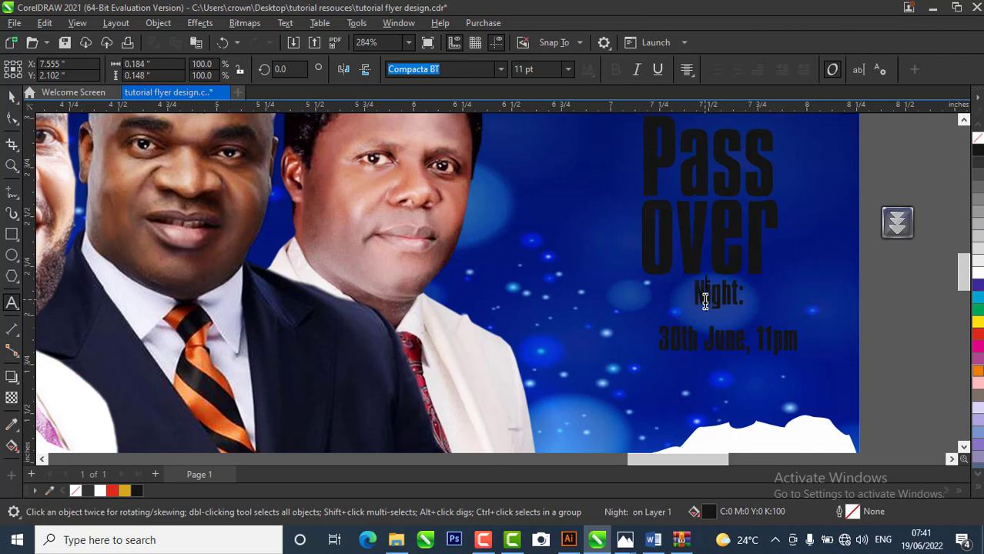
{"action": "left_click", "coordinate": [9, 98]}
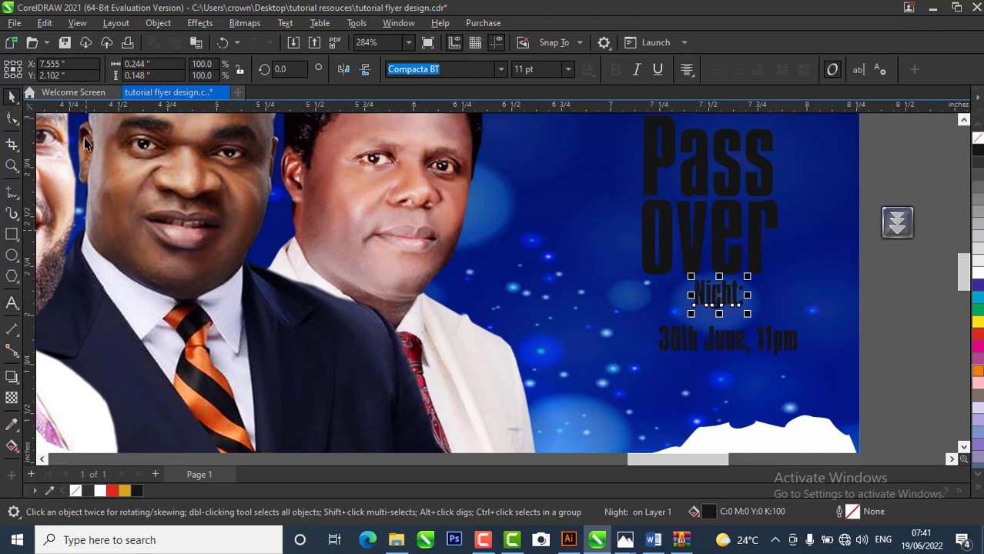
- Preview typefaces from the A, S, V and W sections of the font list on the "Night:" text
{"action": "scroll", "coordinate": [605, 352], "scroll_direction": "down", "scroll_amount": 2}
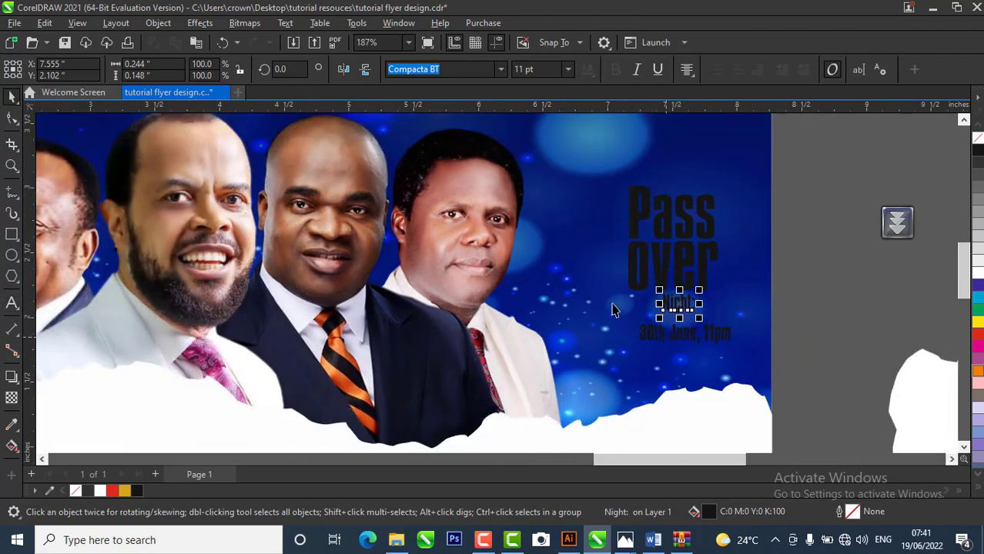
{"action": "left_click", "coordinate": [501, 70]}
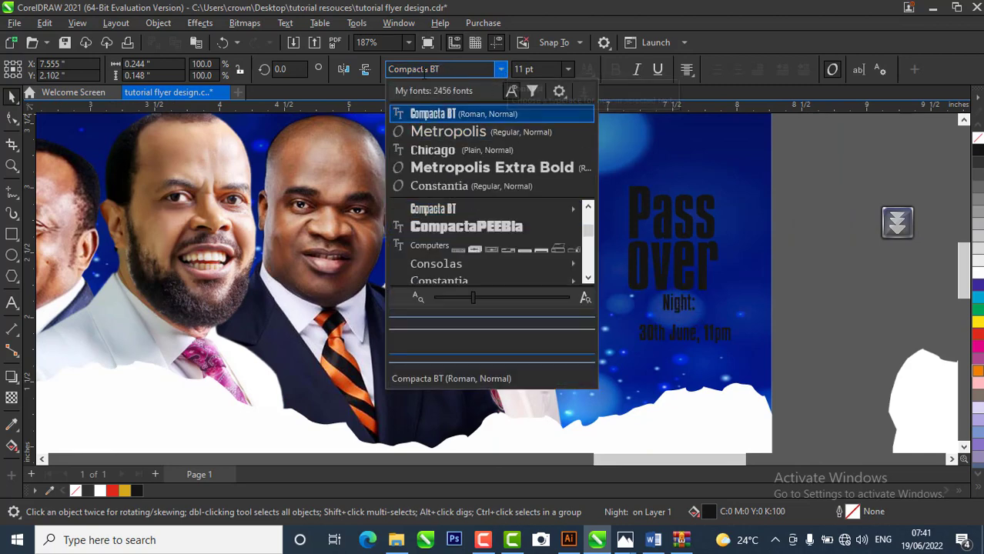
{"action": "scroll", "coordinate": [454, 215], "scroll_direction": "down", "scroll_amount": 3}
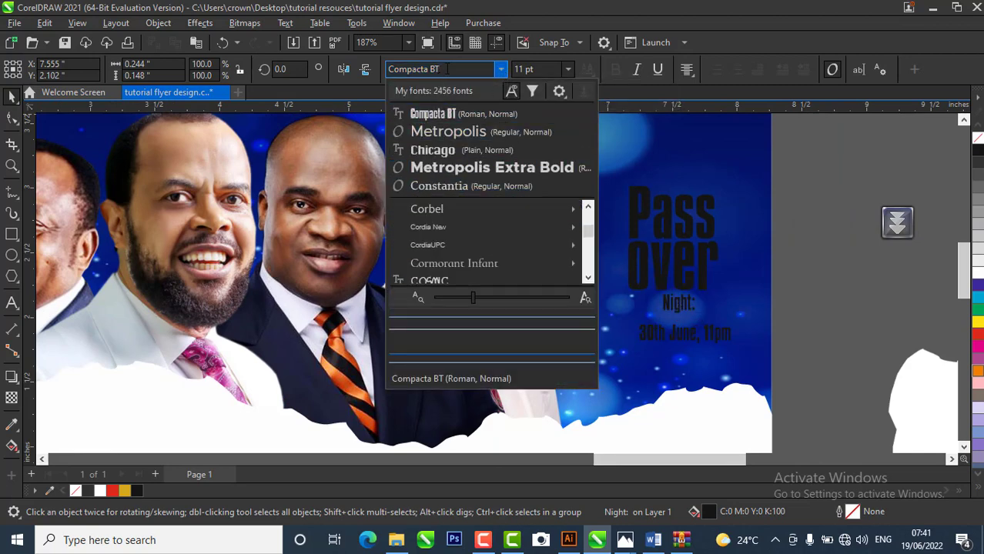
{"action": "left_click", "coordinate": [447, 69]}
{"action": "type", "text": "a"}
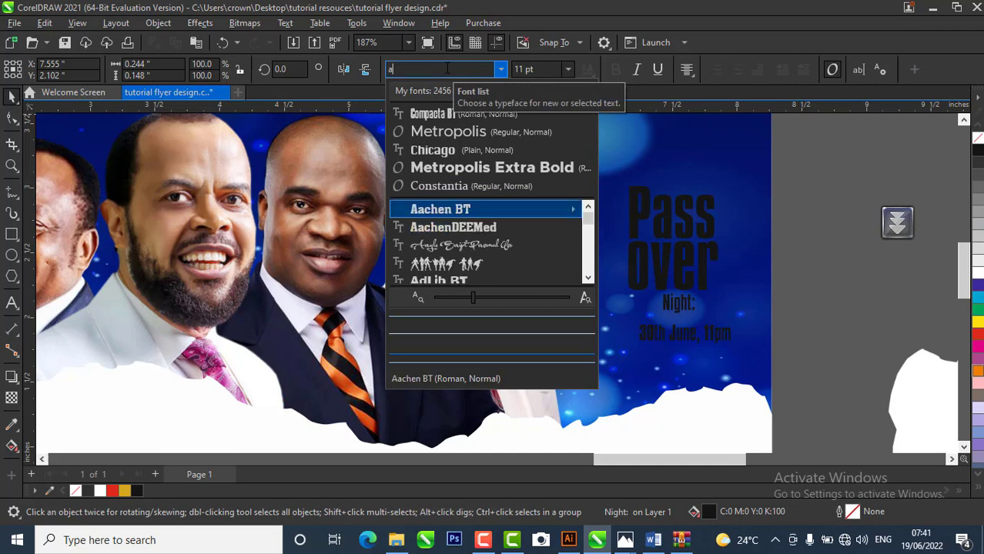
{"action": "key", "text": "Down"}
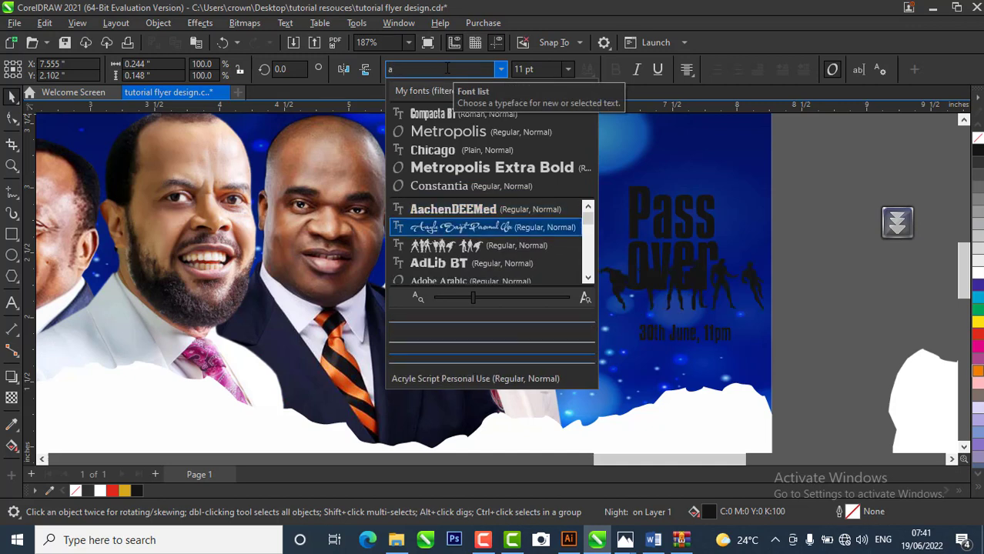
{"action": "key", "text": "Down"}
{"action": "key", "text": "Up"}
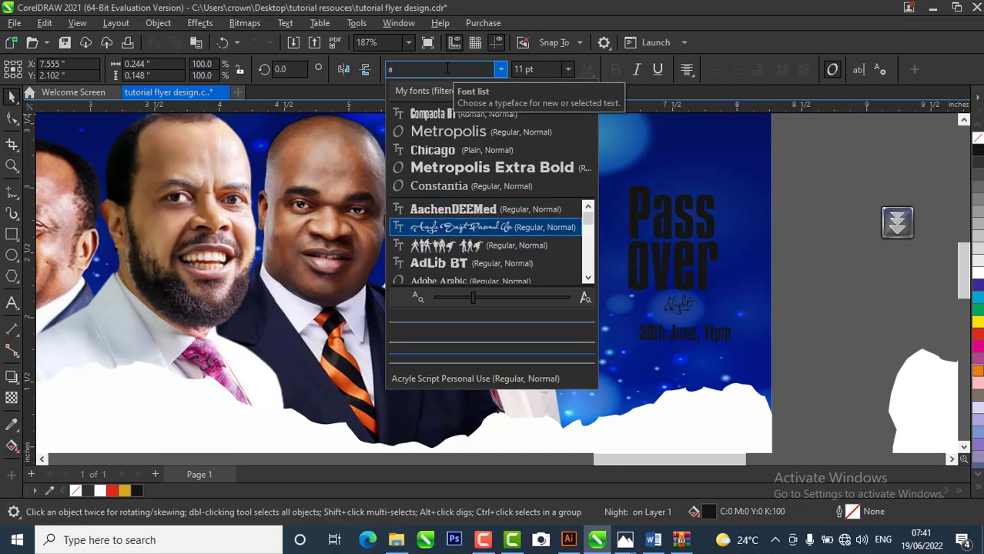
{"action": "key", "text": "Down"}
{"action": "key", "text": "Down"}
{"action": "key", "text": "Down"}
{"action": "key", "text": "Down"}
{"action": "key", "text": "Down"}
{"action": "key", "text": "Down"}
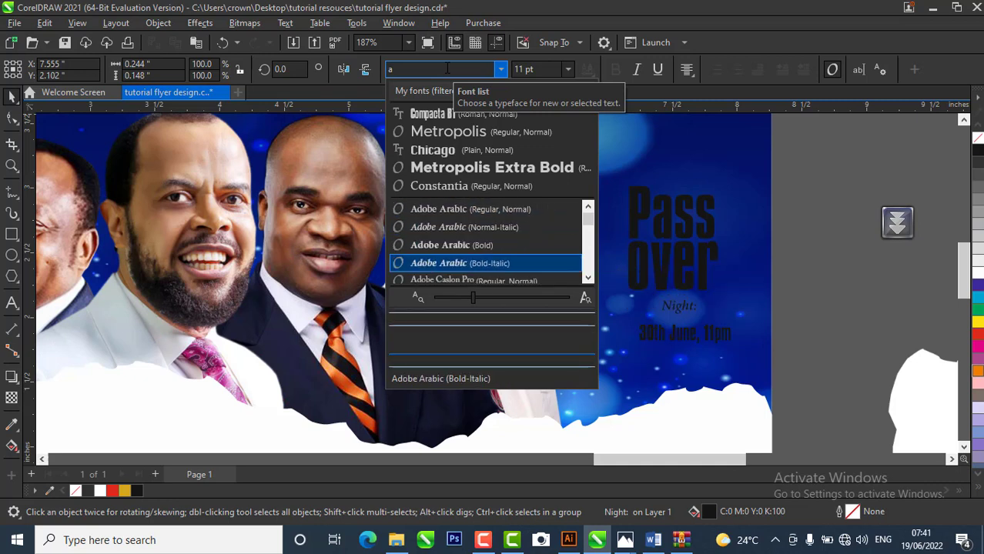
{"action": "key", "text": "Down"}
{"action": "key", "text": "Down"}
{"action": "key", "text": "Down"}
{"action": "key", "text": "Down"}
{"action": "key", "text": "Down"}
{"action": "key", "text": "Down"}
{"action": "key", "text": "Down"}
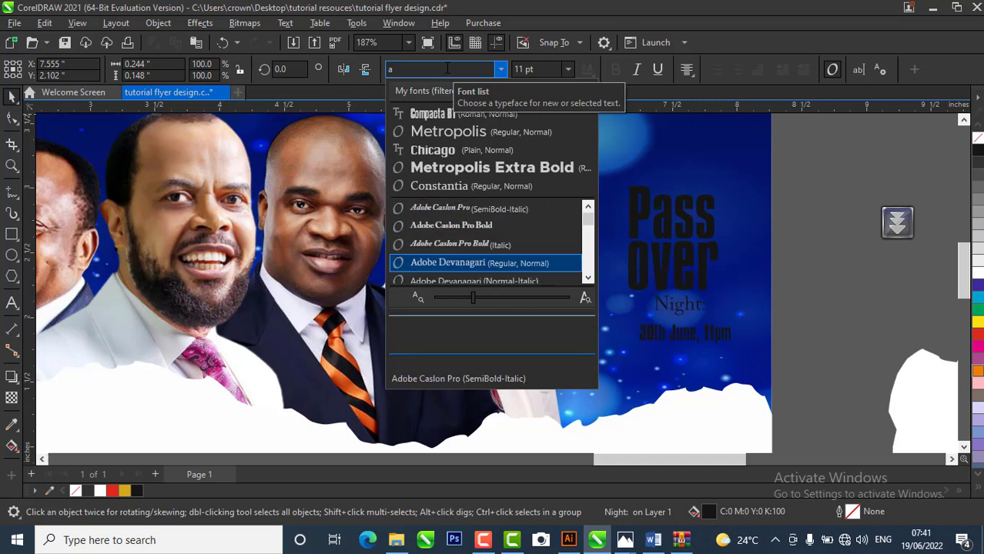
{"action": "key", "text": "Down"}
{"action": "key", "text": "Down"}
{"action": "key", "text": "Down"}
{"action": "key", "text": "Down"}
{"action": "key", "text": "Down"}
{"action": "key", "text": "Down"}
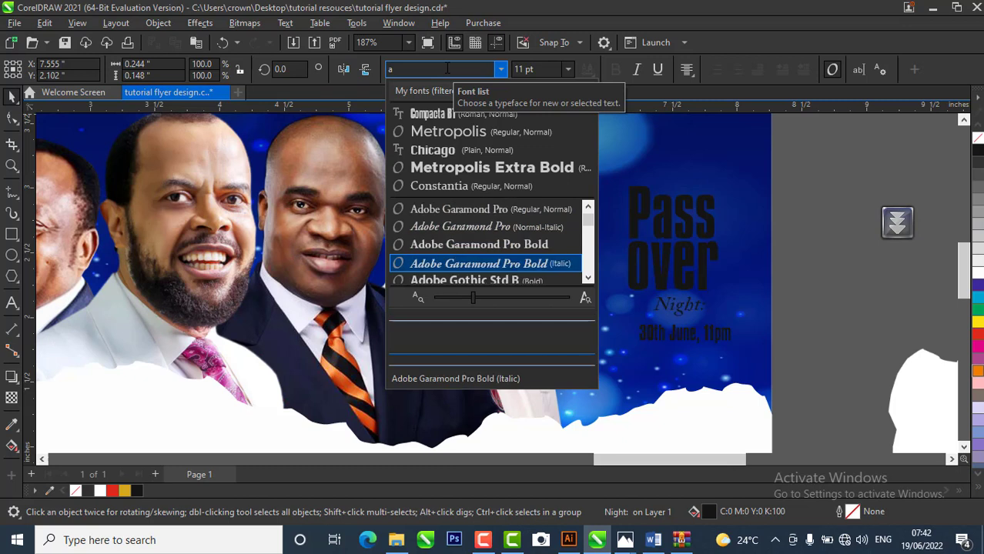
{"action": "key", "text": "Down"}
{"action": "key", "text": "Down"}
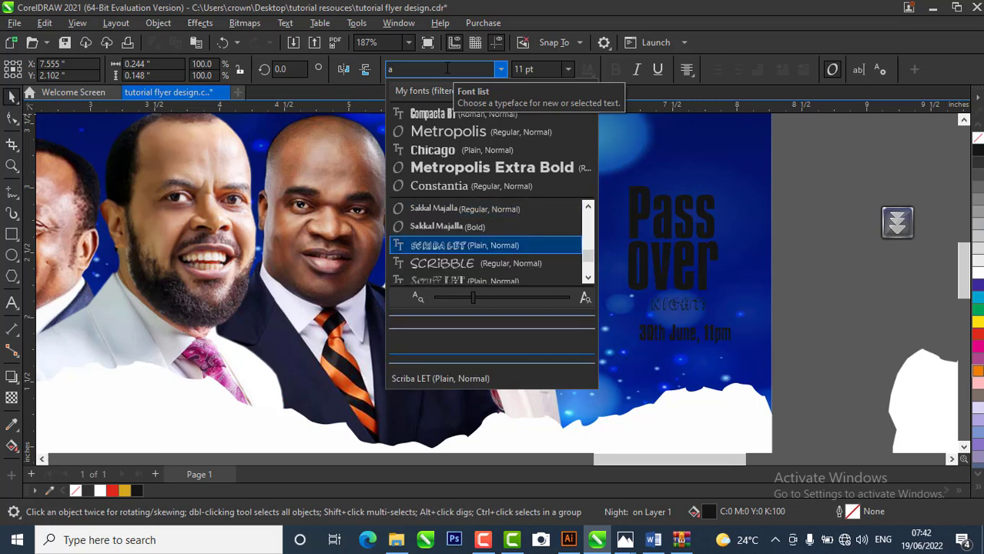
{"action": "key", "text": "Down"}
{"action": "key", "text": "Down"}
{"action": "key", "text": "Down"}
{"action": "key", "text": "Down"}
{"action": "key", "text": "Down"}
{"action": "key", "text": "Down"}
{"action": "key", "text": "Down"}
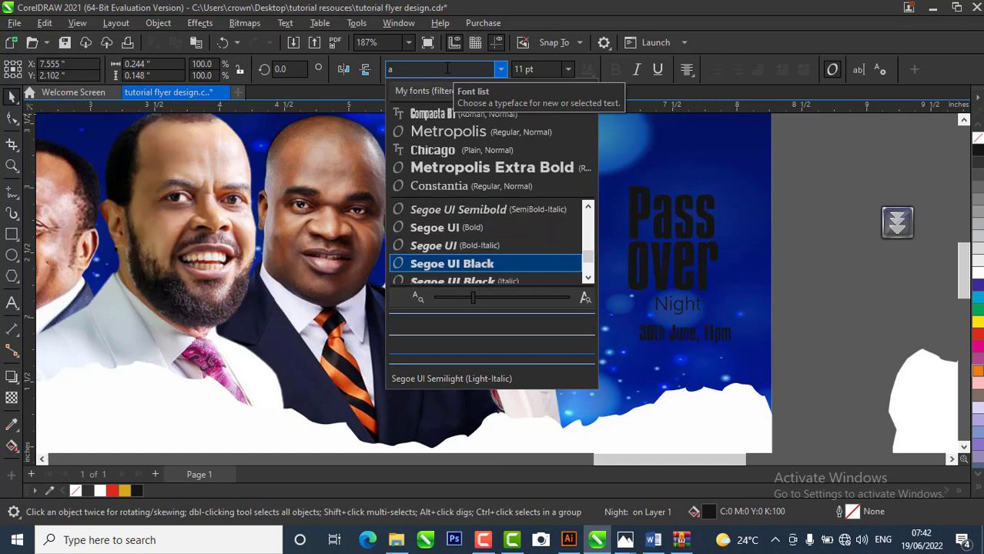
{"action": "key", "text": "Down"}
{"action": "key", "text": "Down"}
{"action": "key", "text": "Down"}
{"action": "key", "text": "Down"}
{"action": "key", "text": "Down"}
{"action": "key", "text": "Down"}
{"action": "key", "text": "Down"}
{"action": "key", "text": "Down"}
{"action": "key", "text": "Down"}
{"action": "key", "text": "Down"}
{"action": "key", "text": "Down"}
{"action": "key", "text": "Down"}
{"action": "key", "text": "Down"}
{"action": "key", "text": "Down"}
{"action": "key", "text": "Down"}
{"action": "key", "text": "Down"}
{"action": "key", "text": "Down"}
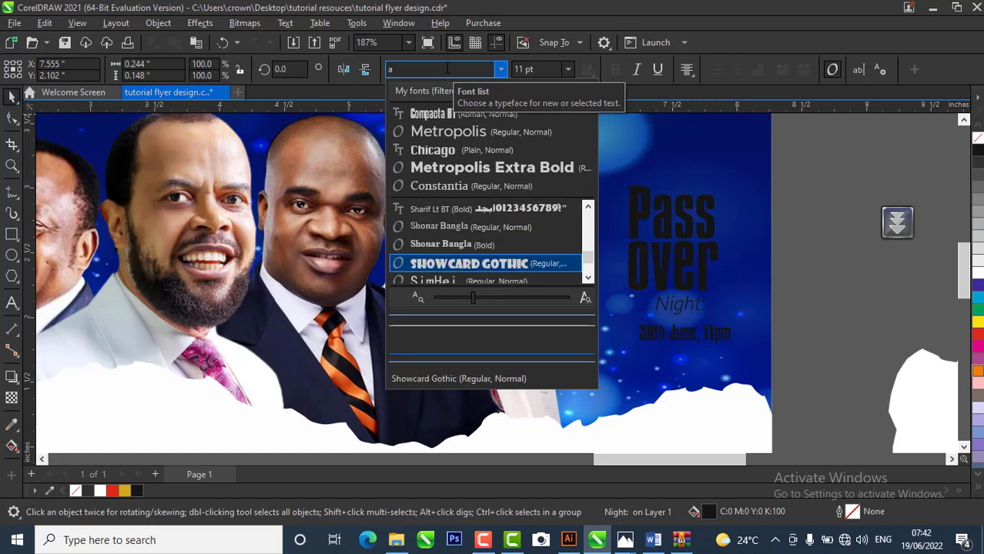
{"action": "key", "text": "Down"}
{"action": "type", "text": "a"}
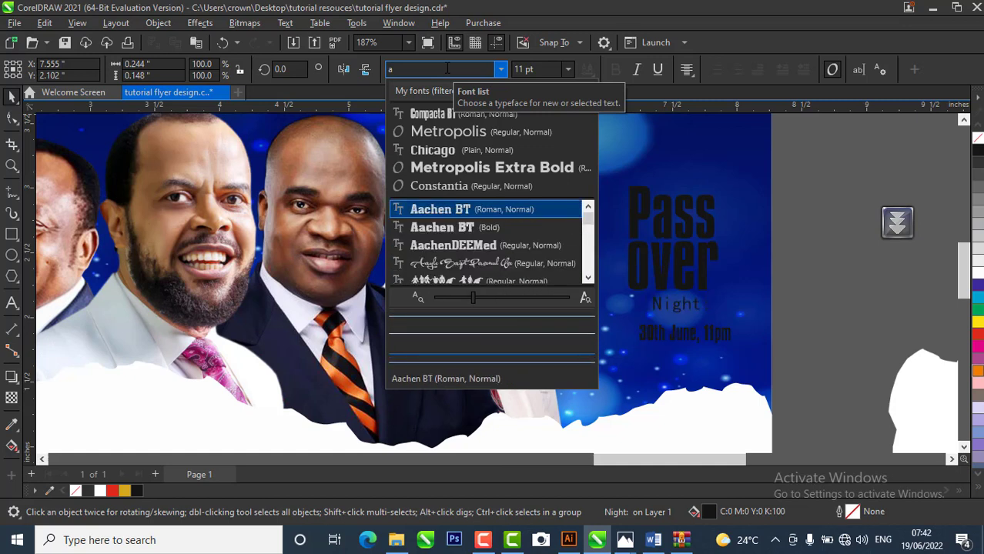
{"action": "type", "text": "v"}
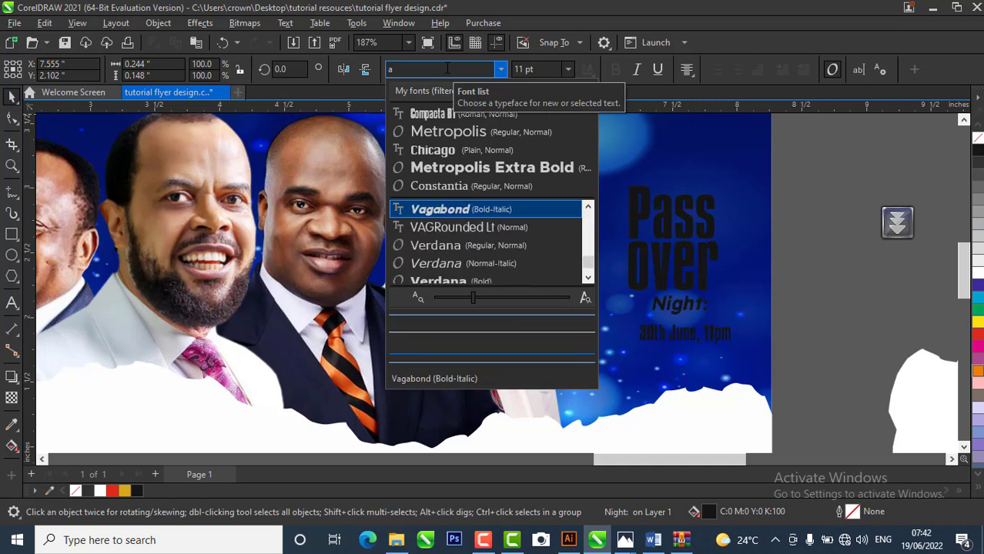
{"action": "key", "text": "Down"}
{"action": "key", "text": "Down"}
{"action": "key", "text": "Down"}
{"action": "key", "text": "Down"}
{"action": "key", "text": "Down"}
{"action": "key", "text": "Down"}
{"action": "key", "text": "Down"}
{"action": "key", "text": "Down"}
{"action": "key", "text": "Down"}
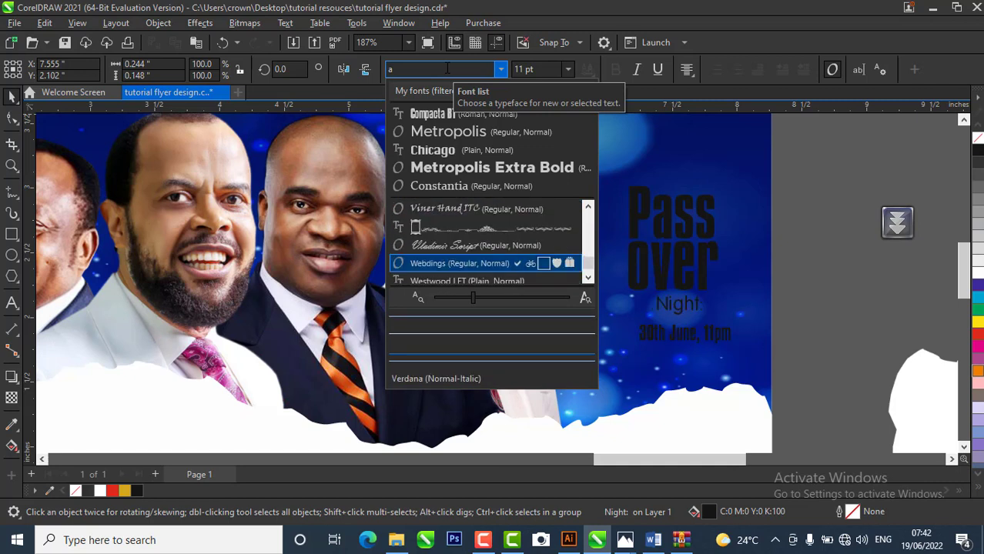
{"action": "key", "text": "Down"}
{"action": "key", "text": "Down"}
{"action": "key", "text": "Down"}
{"action": "key", "text": "Down"}
{"action": "key", "text": "Down"}
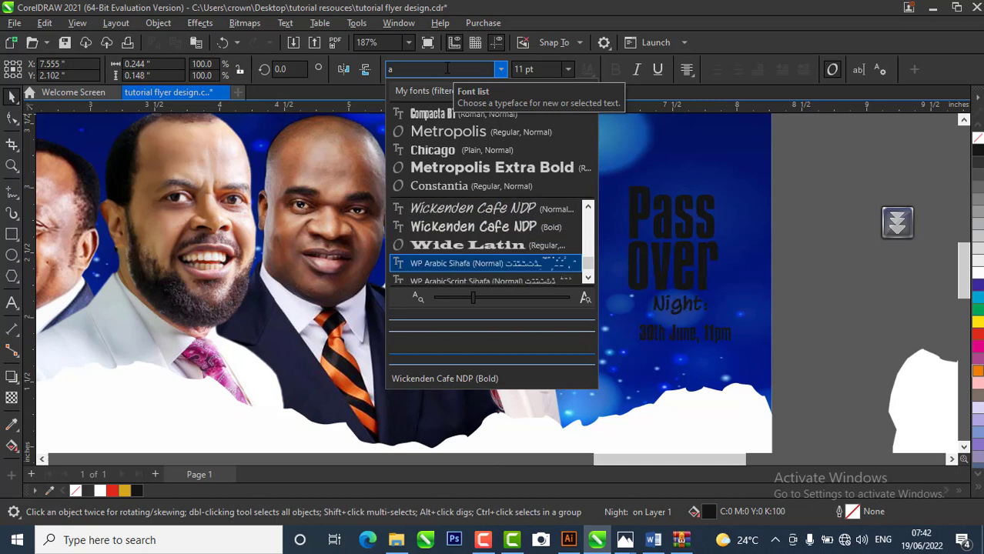
{"action": "key", "text": "Down"}
{"action": "key", "text": "Down"}
{"action": "key", "text": "Down"}
{"action": "key", "text": "Down"}
{"action": "key", "text": "Down"}
{"action": "key", "text": "Down"}
{"action": "key", "text": "Down"}
{"action": "key", "text": "Down"}
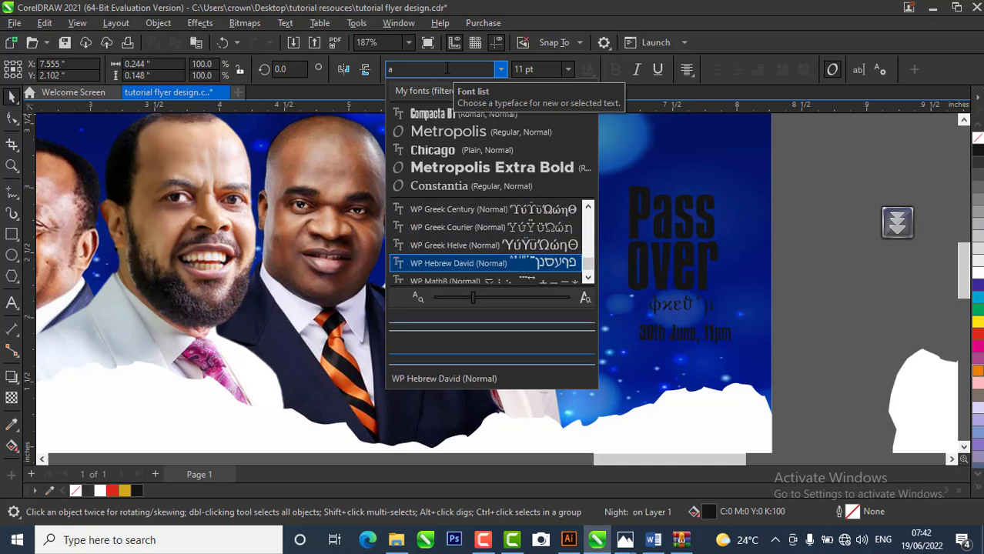
{"action": "key", "text": "Up"}
{"action": "key", "text": "Up"}
{"action": "key", "text": "Up"}
- Set the font of the "Night:" text to Acryle Script Personal Use
{"action": "key", "text": "Home"}
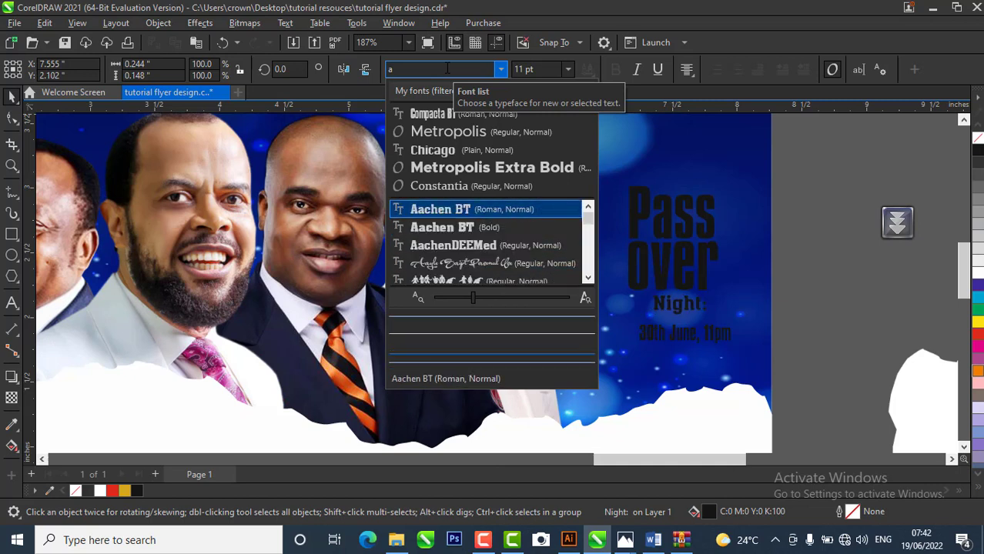
{"action": "key", "text": "Down"}
{"action": "key", "text": "Down"}
{"action": "key", "text": "Down"}
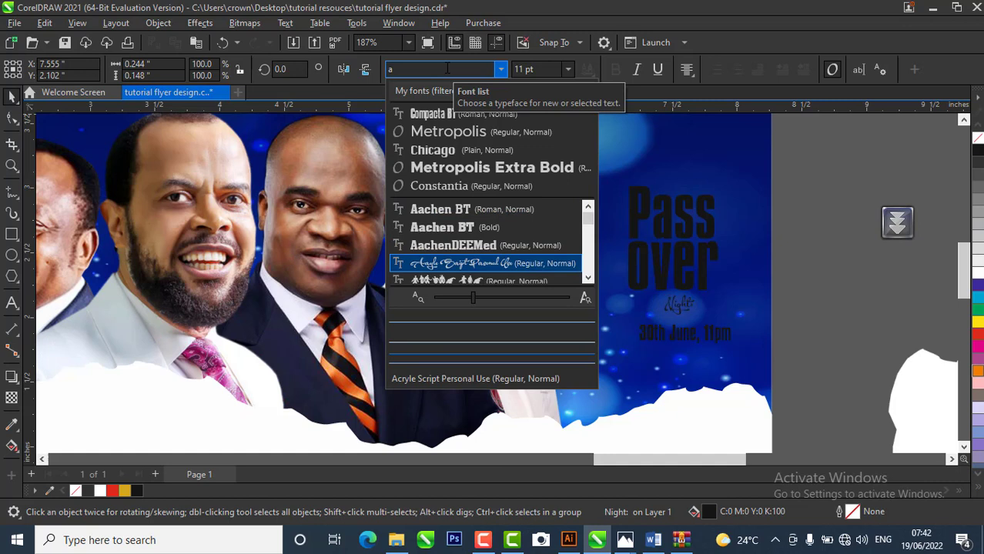
{"action": "key", "text": "Return"}
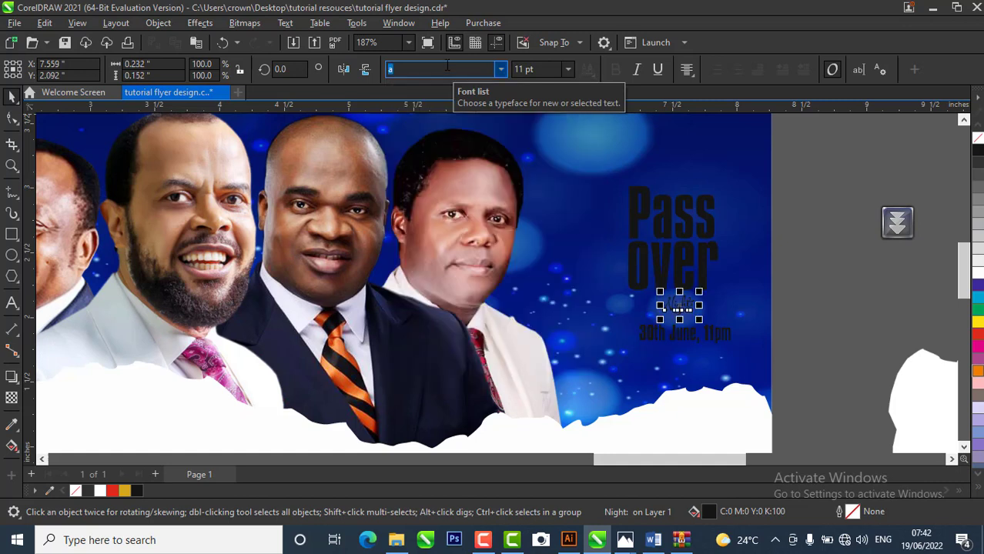
- Enlarge the script "Night:" text to about 24.3 pt and center it closely beneath "over"
{"action": "left_click_drag", "start_coordinate": [702, 290], "coordinate": [744, 267]}
{"action": "scroll", "coordinate": [693, 320], "scroll_direction": "up", "scroll_amount": 1}
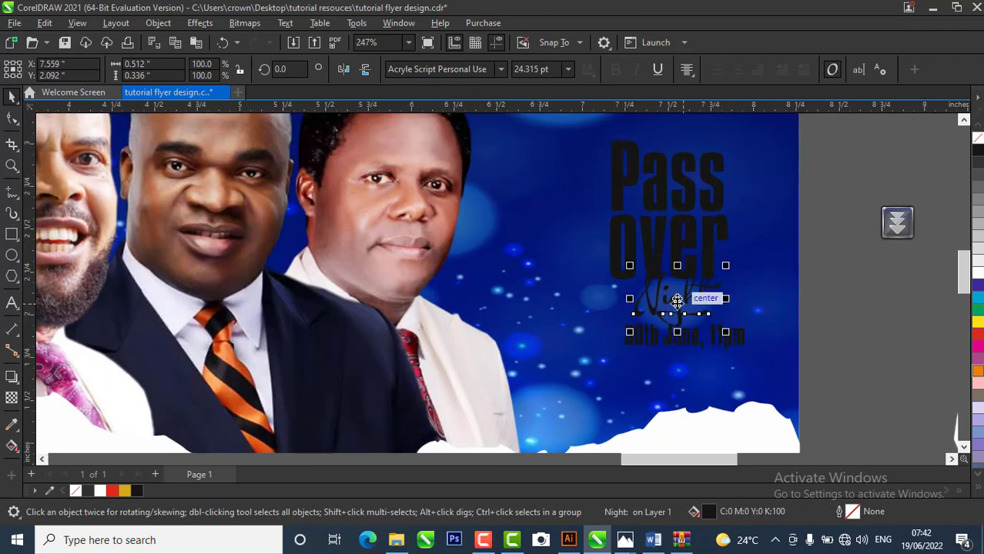
{"action": "left_click_drag", "start_coordinate": [676, 299], "coordinate": [666, 304]}
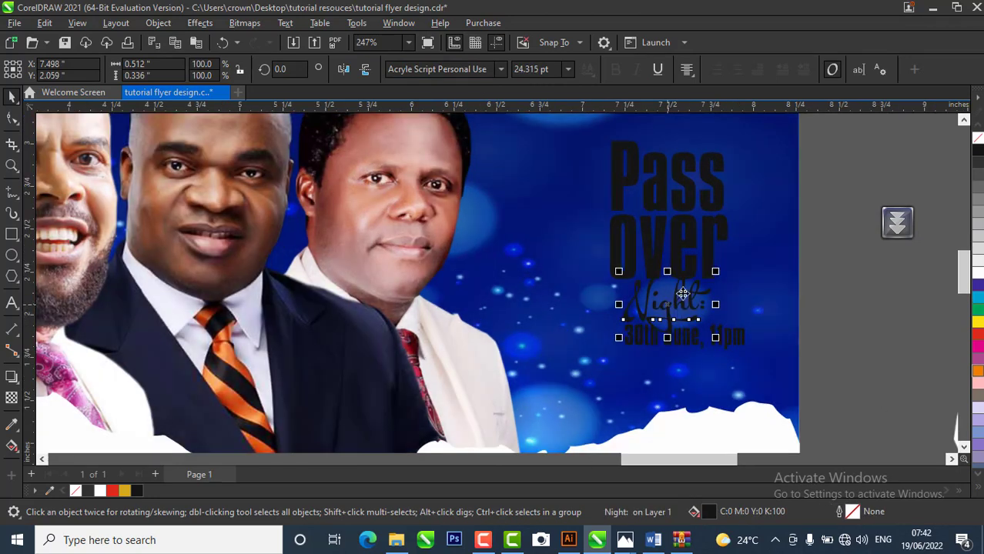
- Fill the words "Night:", "Pass" and "over" with white
{"action": "left_click", "coordinate": [977, 276]}
{"action": "left_click_drag", "start_coordinate": [826, 141], "coordinate": [562, 292]}
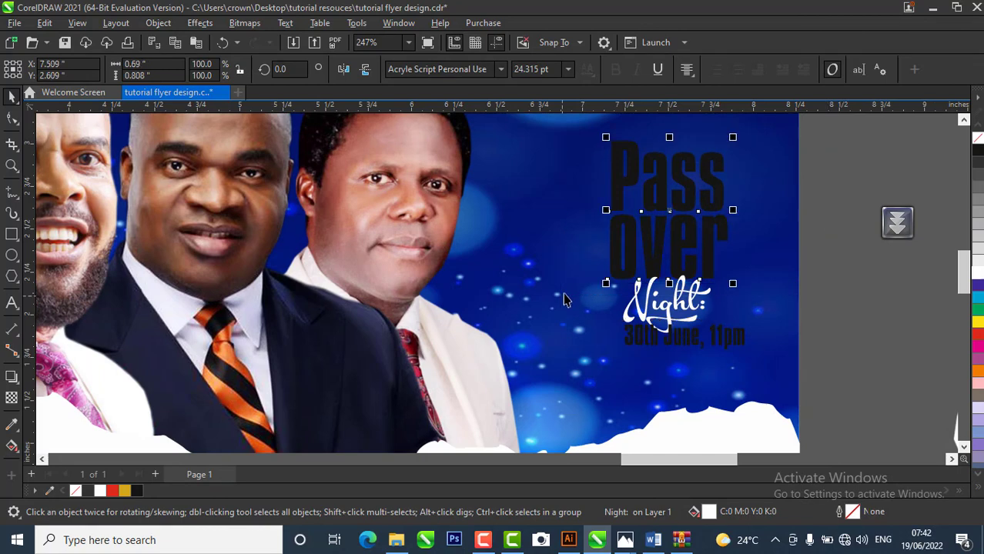
{"action": "left_click", "coordinate": [977, 276]}
- Fill the "30th June, 11pm" line with white, shrink it to about 9.1 pt and align it beneath "over"
{"action": "left_click", "coordinate": [674, 346]}
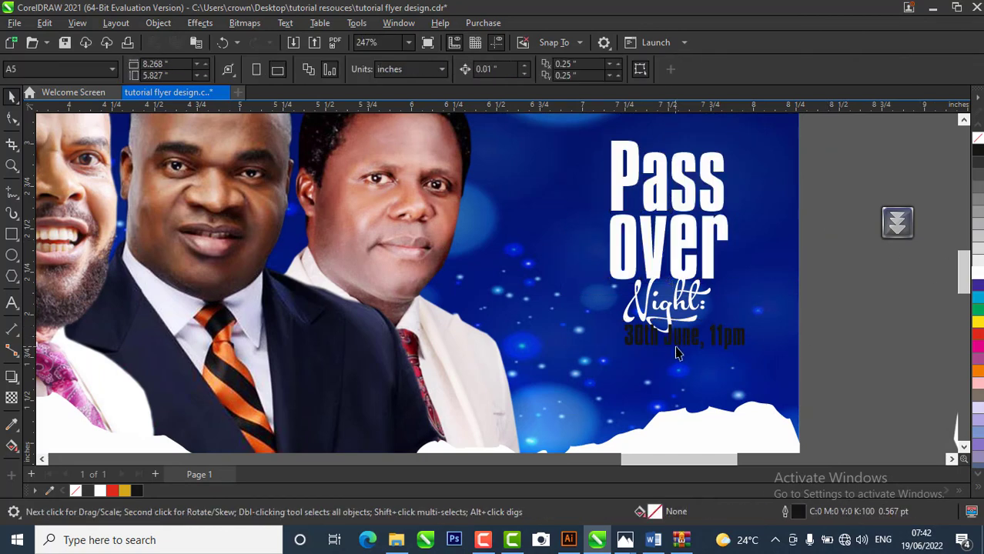
{"action": "scroll", "coordinate": [685, 353], "scroll_direction": "up", "scroll_amount": 2}
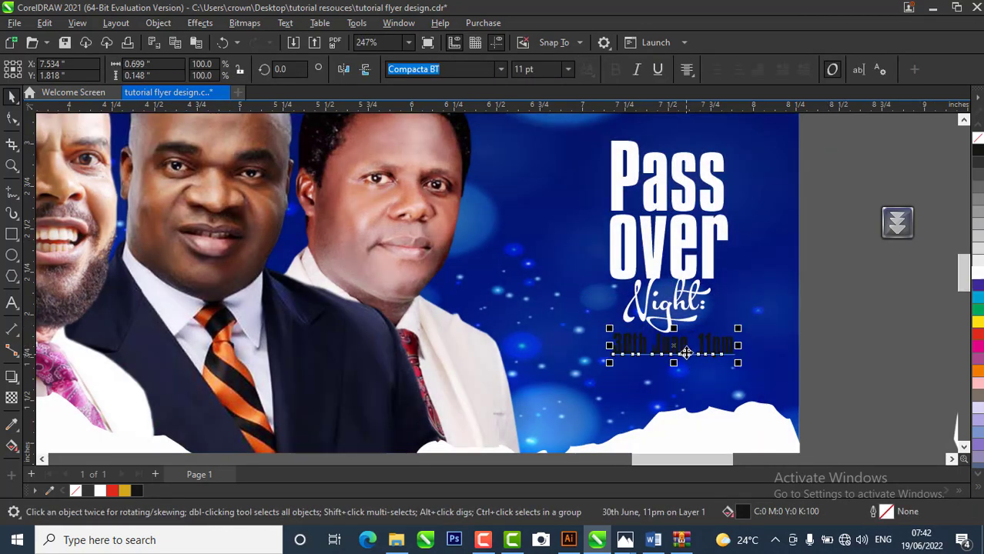
{"action": "left_click_drag", "start_coordinate": [776, 315], "coordinate": [737, 323]}
{"action": "scroll", "coordinate": [834, 301], "scroll_direction": "down", "scroll_amount": 2}
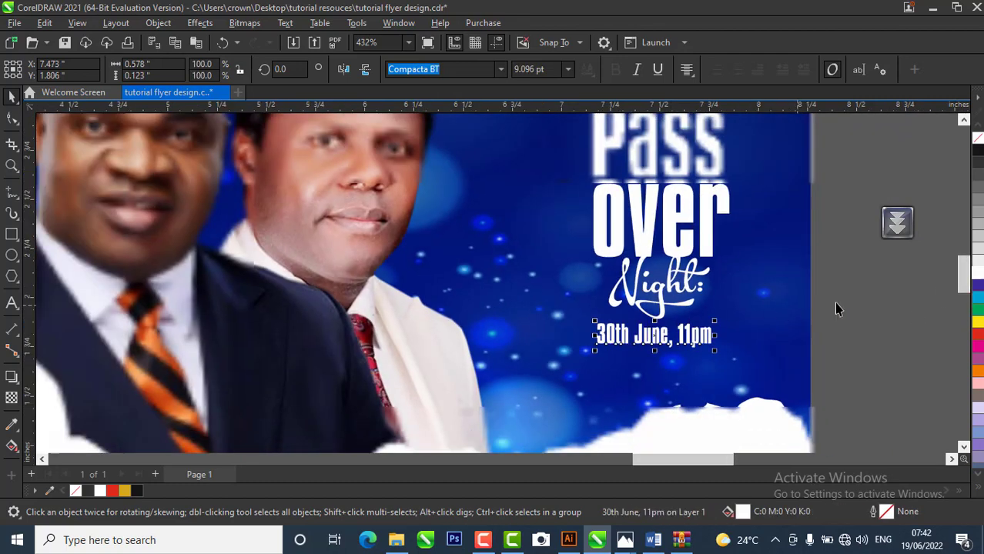
{"action": "left_click", "coordinate": [833, 301]}
{"action": "scroll", "coordinate": [834, 302], "scroll_direction": "down", "scroll_amount": 3}
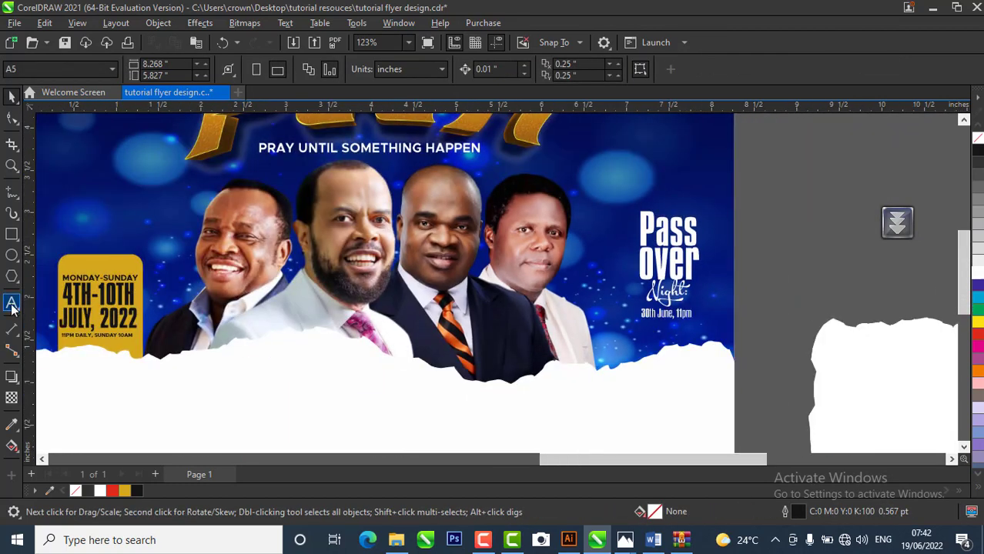
- Draw a rectangle about 1.06 by 1.91 inches around the whole Pass over Night text block
{"action": "left_click", "coordinate": [11, 235]}
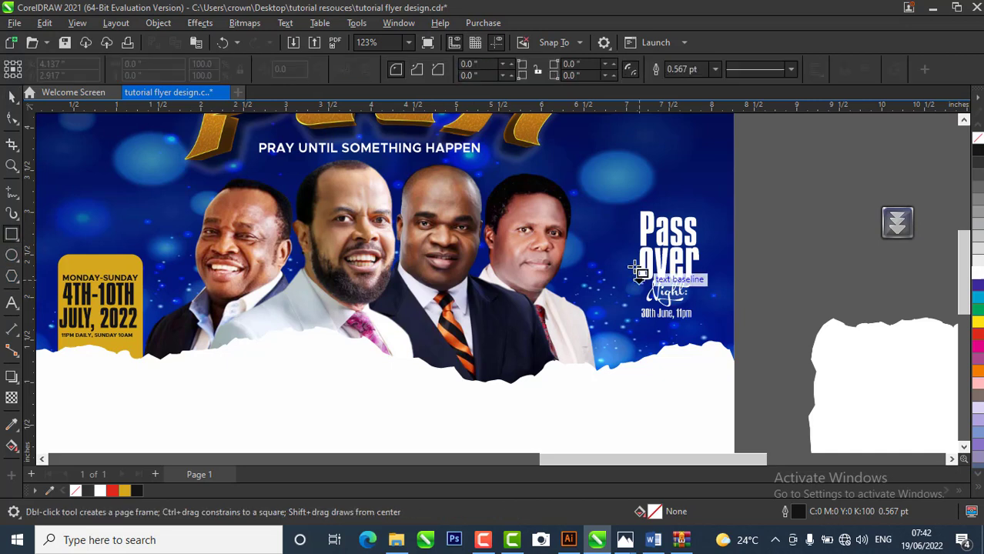
{"action": "left_click_drag", "start_coordinate": [620, 180], "coordinate": [713, 345]}
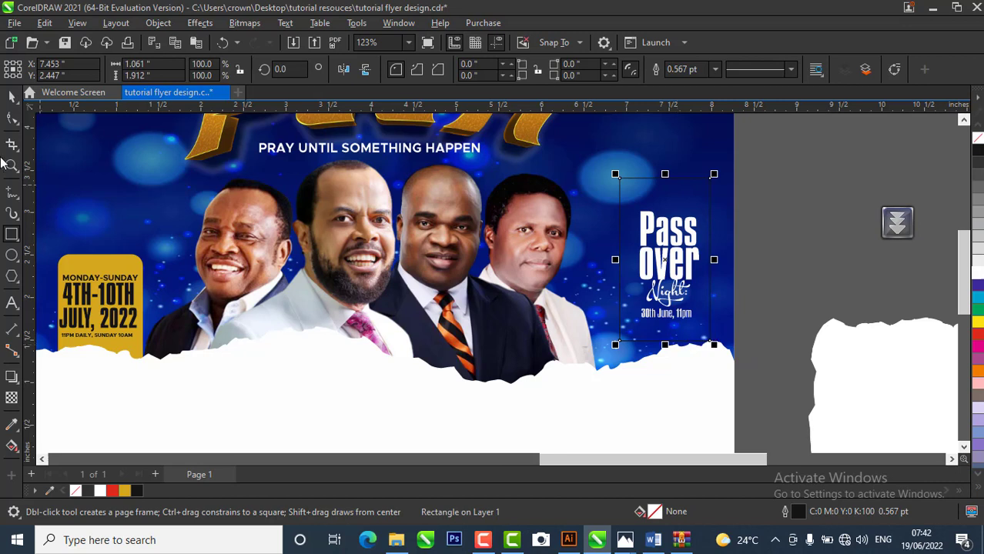
{"action": "left_click", "coordinate": [10, 100]}
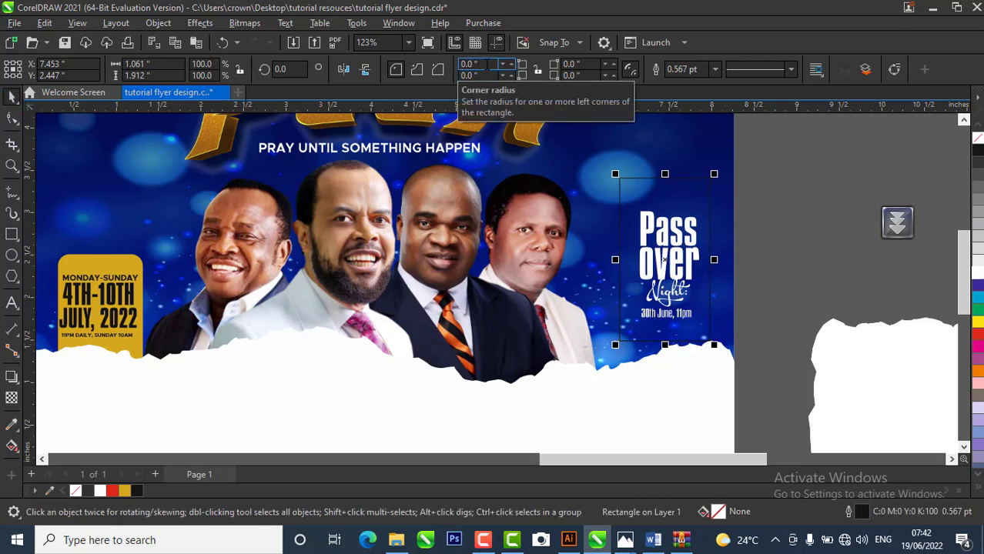
- Round all four corners of the Pass over Night frame with a radius of 0.09 inches
{"action": "left_click", "coordinate": [485, 63]}
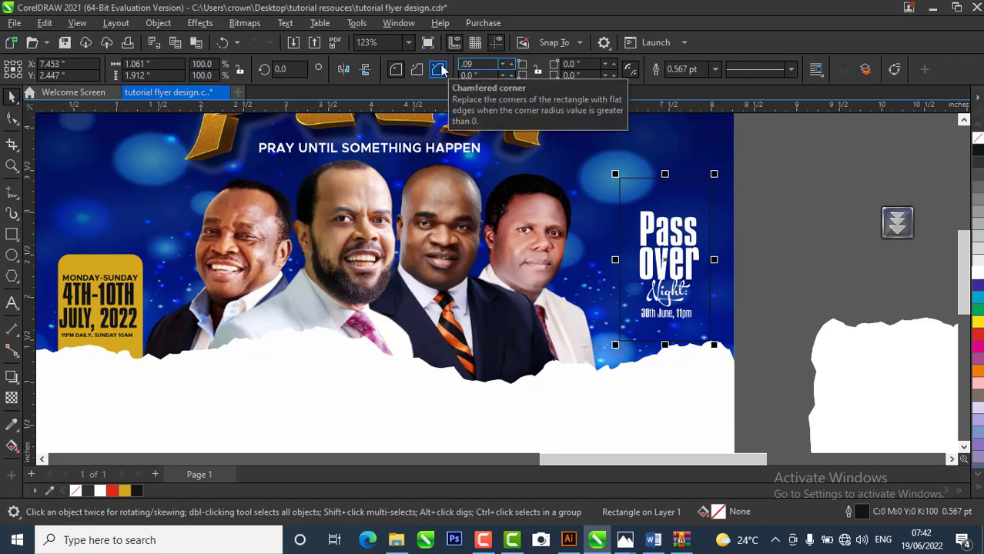
{"action": "key", "text": "Return"}
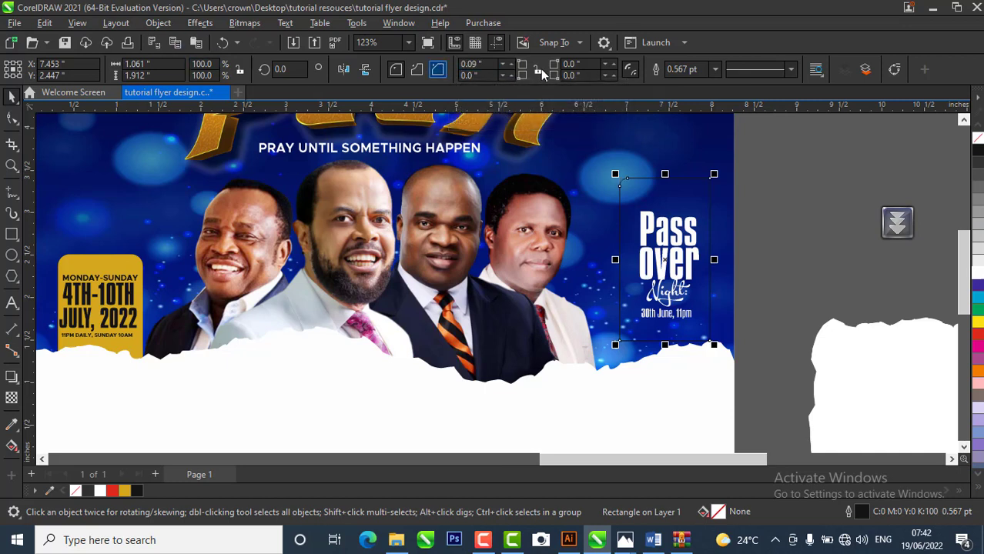
{"action": "left_click", "coordinate": [472, 64]}
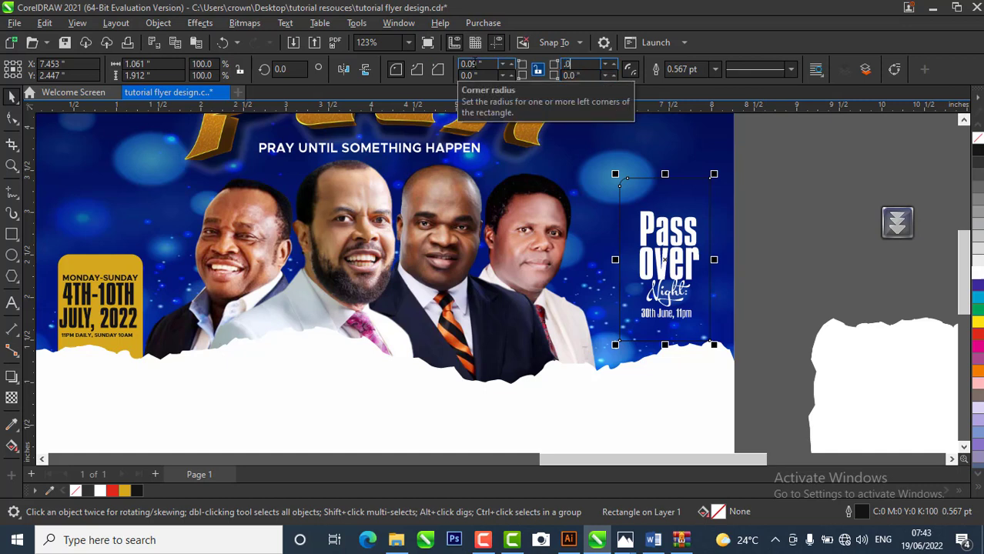
{"action": "key", "text": "Return"}
{"action": "left_click", "coordinate": [472, 75]}
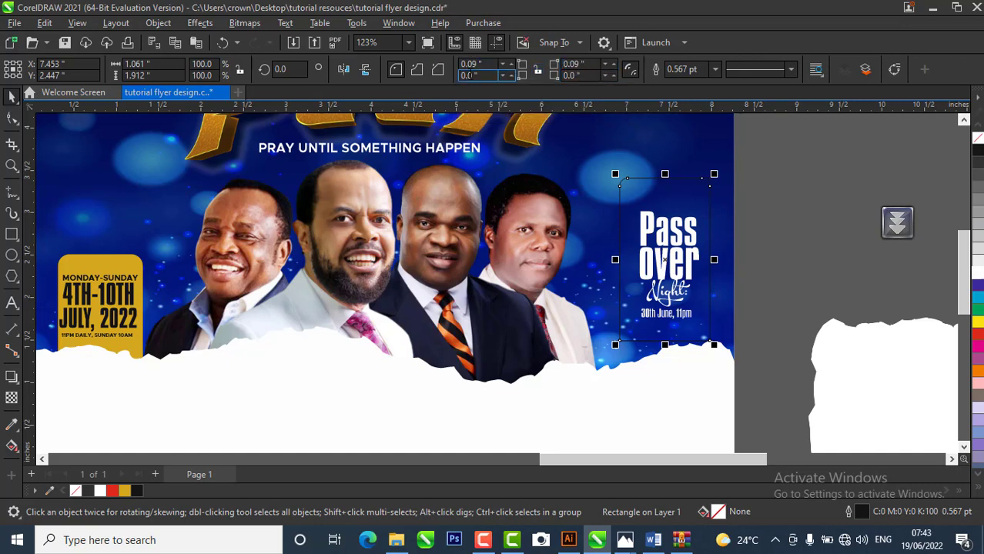
{"action": "left_click_drag", "start_coordinate": [478, 76], "coordinate": [331, 62]}
{"action": "key", "text": "Return"}
{"action": "left_click", "coordinate": [587, 76]}
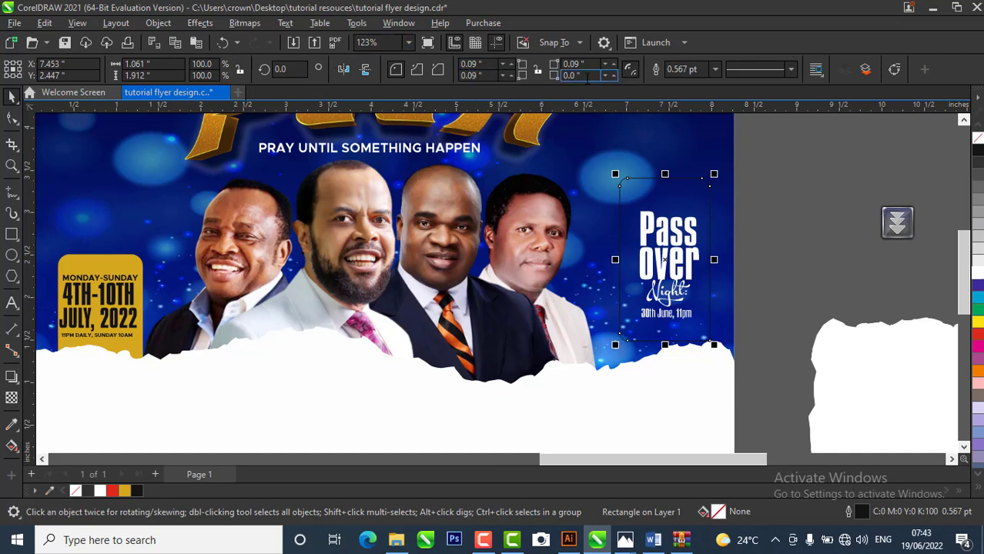
{"action": "type", "text": ".09"}
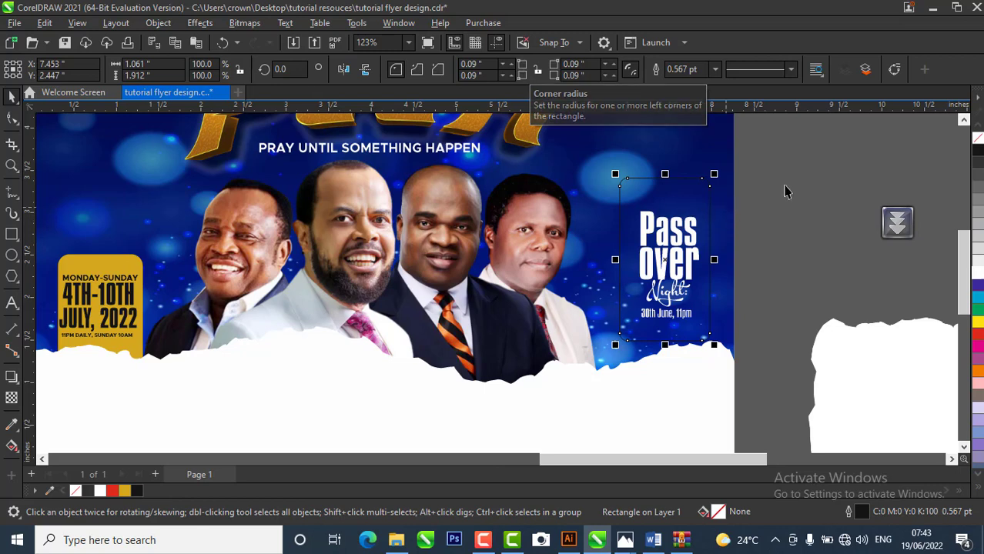
- Shift the four Pass over Night text lines slightly down so they sit centered inside the rounded frame
{"action": "left_click_drag", "start_coordinate": [785, 181], "coordinate": [613, 326]}
{"action": "scroll", "coordinate": [641, 244], "scroll_direction": "up", "scroll_amount": 1}
{"action": "left_click_drag", "start_coordinate": [632, 194], "coordinate": [622, 157]}
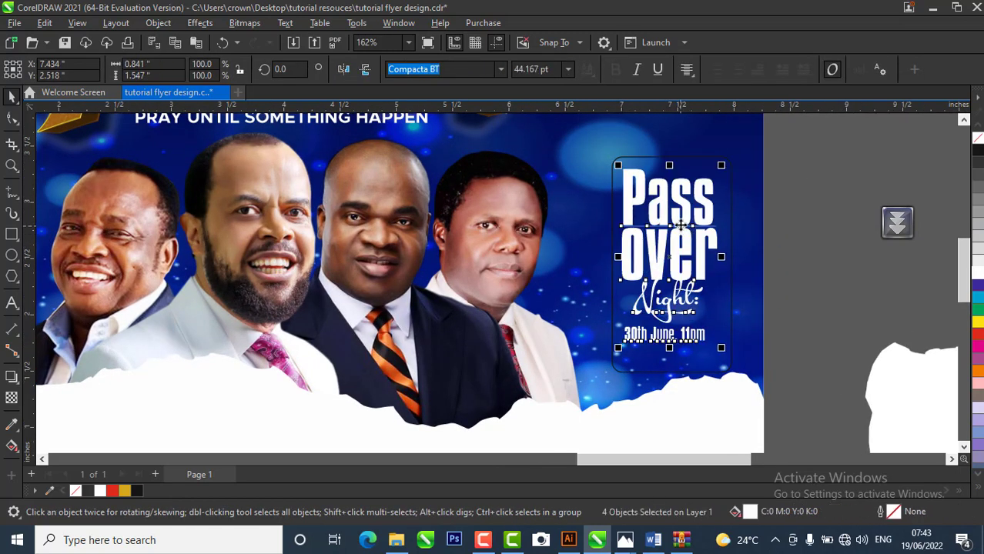
{"action": "left_click_drag", "start_coordinate": [679, 230], "coordinate": [682, 234]}
- Color the outline of the rounded frame around the Pass over Night text white
{"action": "left_click", "coordinate": [706, 158]}
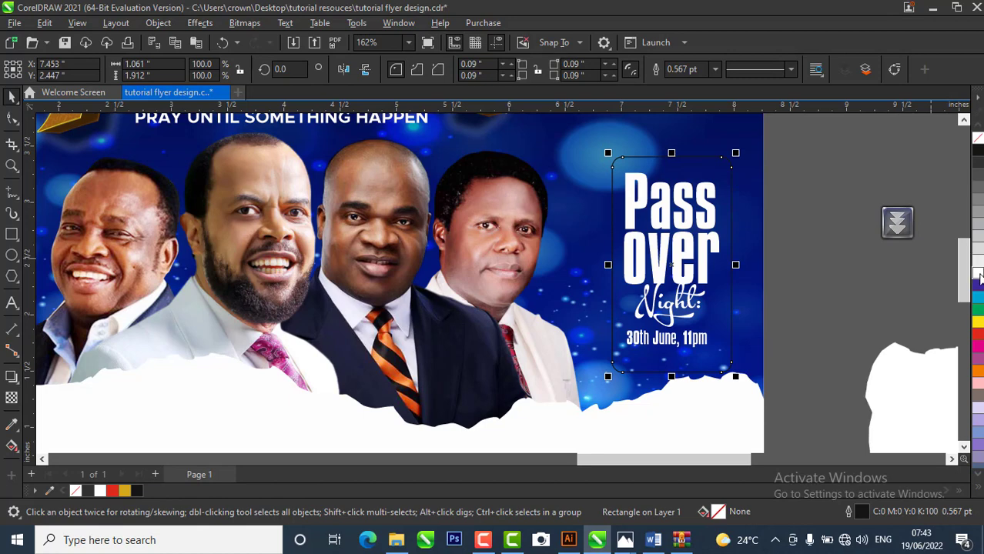
{"action": "scroll", "coordinate": [790, 230], "scroll_direction": "down", "scroll_amount": 2}
{"action": "left_click", "coordinate": [790, 230]}
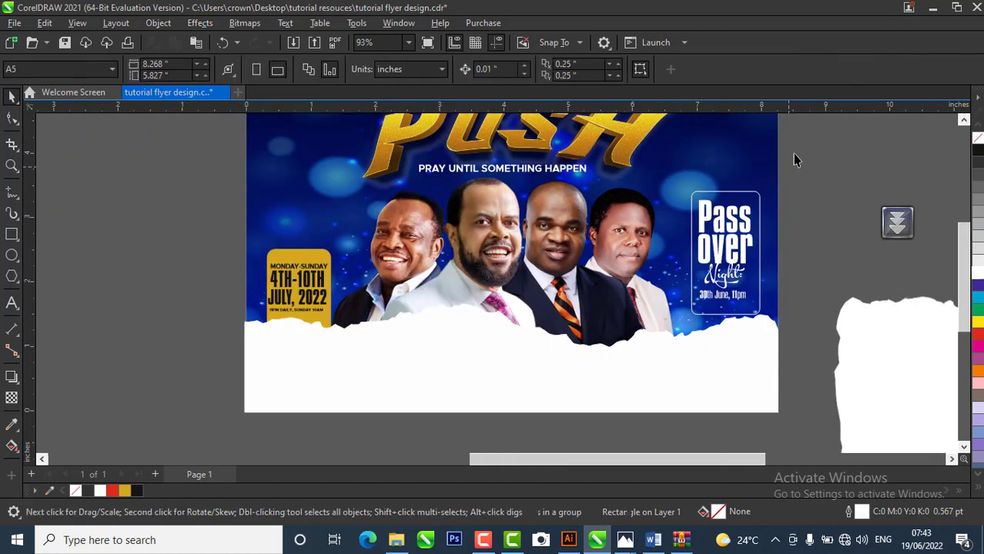
- Move the framed Pass over Night block slightly up and inward, about 0.19 inches away from the flyer's edge
{"action": "left_click_drag", "start_coordinate": [795, 159], "coordinate": [668, 319]}
{"action": "left_click_drag", "start_coordinate": [720, 231], "coordinate": [706, 222]}
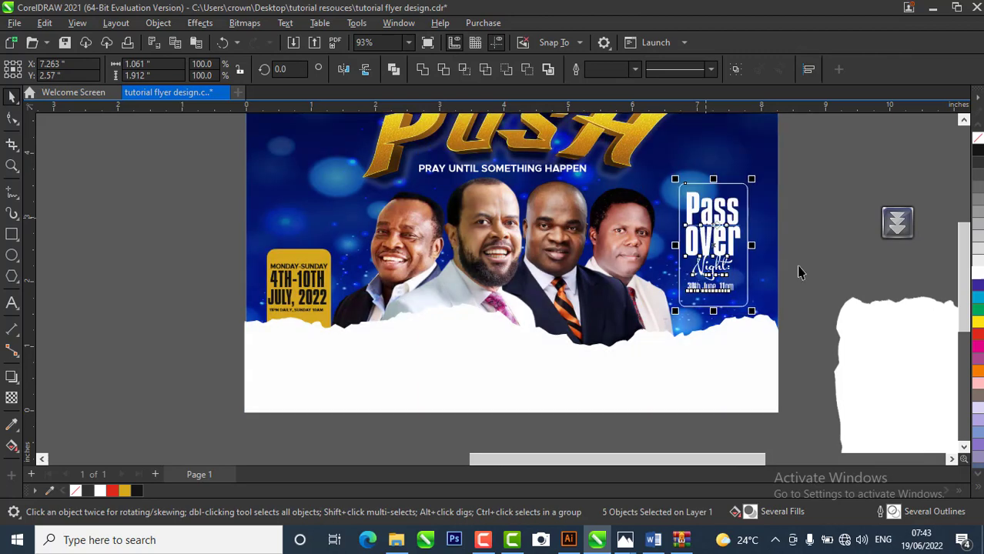
{"action": "left_click", "coordinate": [839, 291]}
- Enlarge the gold date badge with its text to about 131%, roughly 1.31 by 1.69 inches, and nudge the text inside it
{"action": "left_click", "coordinate": [301, 262]}
{"action": "left_click_drag", "start_coordinate": [154, 214], "coordinate": [375, 382]}
{"action": "left_click_drag", "start_coordinate": [335, 245], "coordinate": [355, 221]}
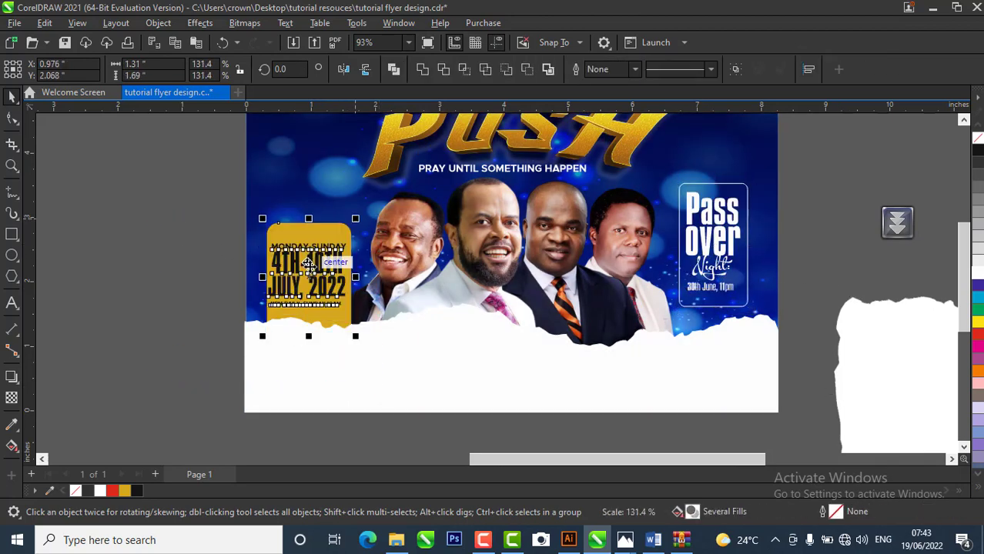
{"action": "left_click_drag", "start_coordinate": [307, 265], "coordinate": [306, 260]}
{"action": "left_click", "coordinate": [845, 240]}
- Examine the overall flyer layout for the balance between the date badge, the portraits and the Pass over Night block
{"action": "scroll", "coordinate": [414, 265], "scroll_direction": "down", "scroll_amount": 2}
{"action": "scroll", "coordinate": [420, 301], "scroll_direction": "down", "scroll_amount": 1}
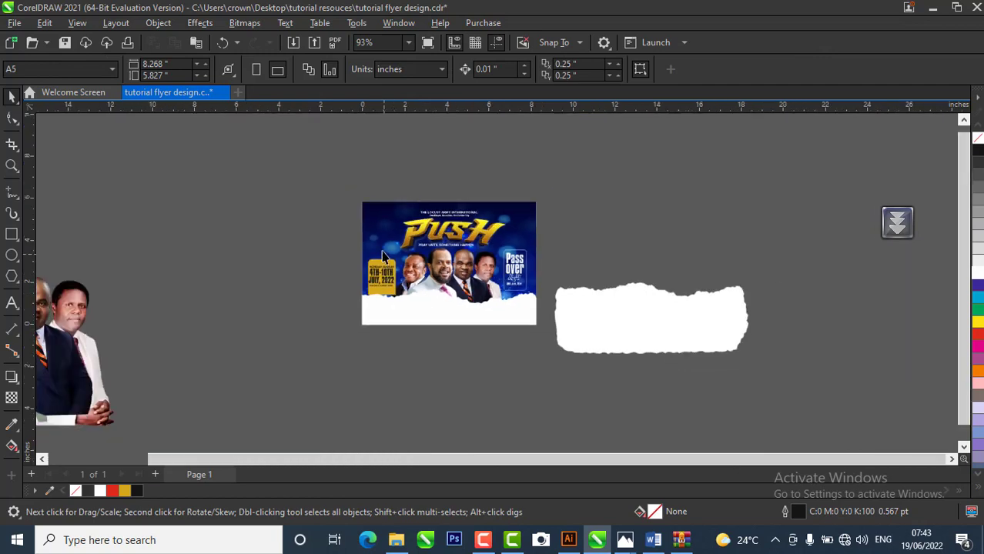
{"action": "scroll", "coordinate": [601, 311], "scroll_direction": "up", "scroll_amount": 3}
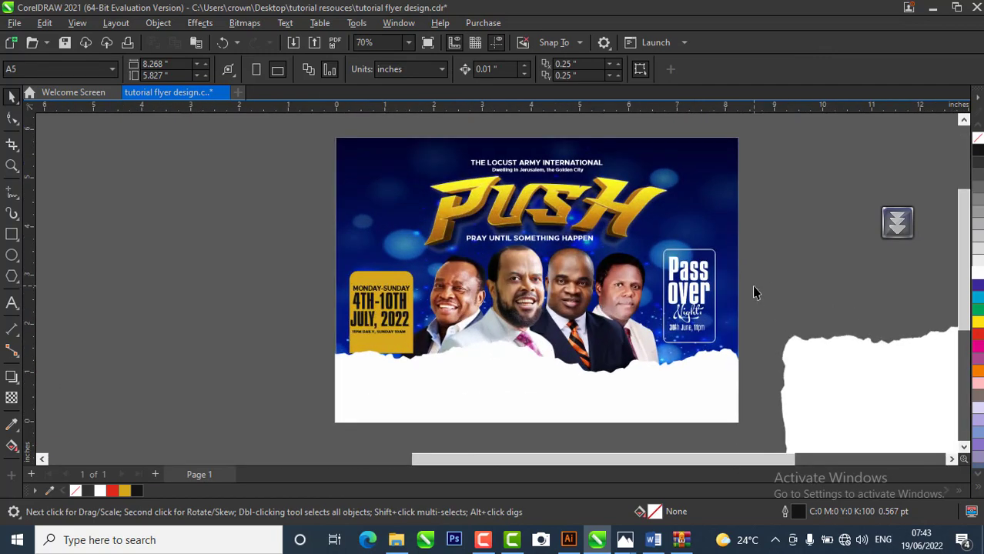
{"action": "scroll", "coordinate": [616, 316], "scroll_direction": "up", "scroll_amount": 1}
{"action": "scroll", "coordinate": [616, 316], "scroll_direction": "down", "scroll_amount": 1}
{"action": "scroll", "coordinate": [658, 316], "scroll_direction": "up", "scroll_amount": 1}
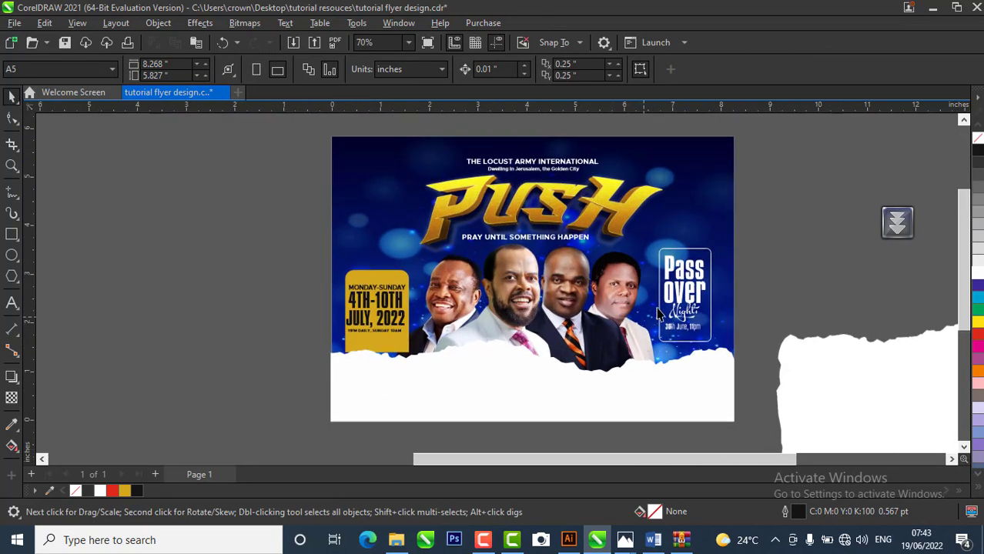
{"action": "scroll", "coordinate": [537, 329], "scroll_direction": "up", "scroll_amount": 1}
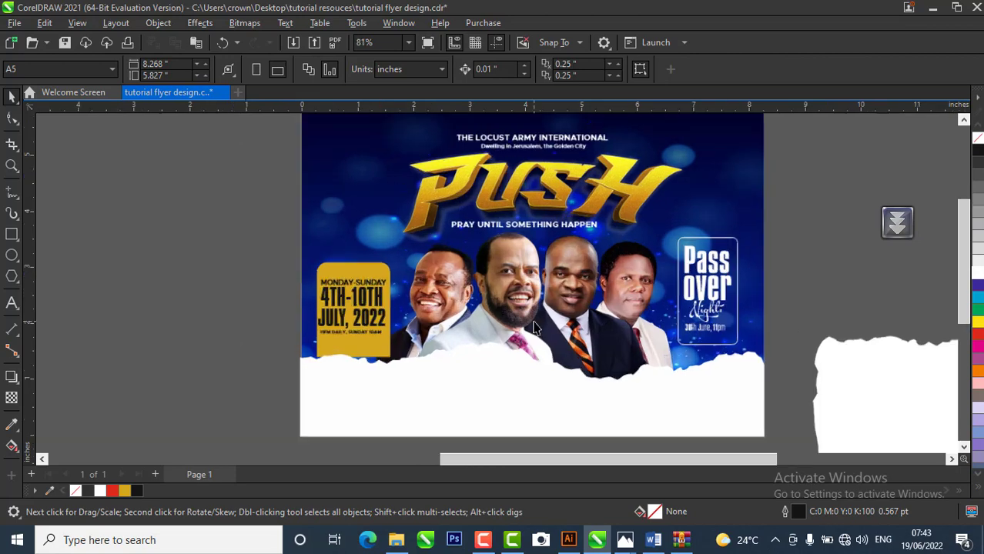
{"action": "scroll", "coordinate": [513, 320], "scroll_direction": "down", "scroll_amount": 3}
{"action": "scroll", "coordinate": [636, 311], "scroll_direction": "up", "scroll_amount": 2}
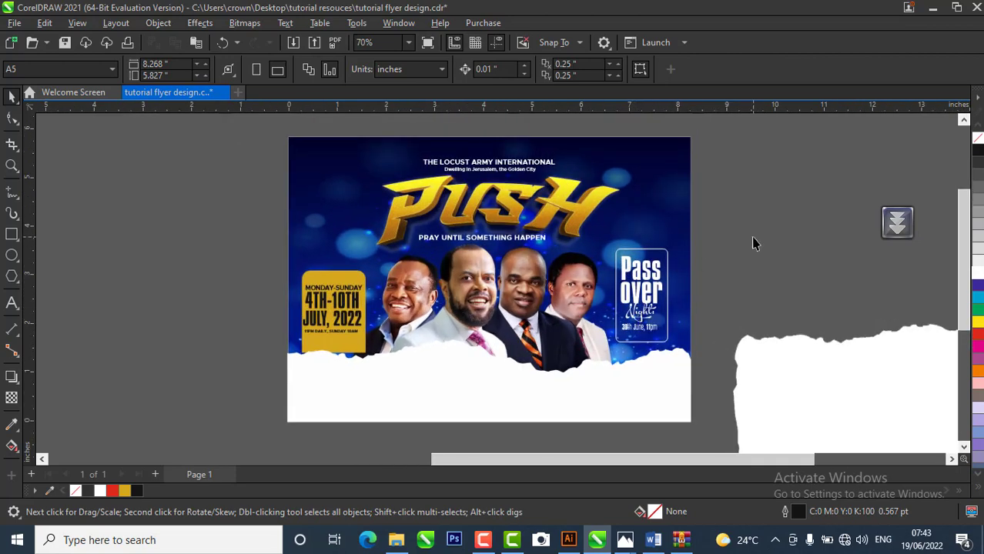
{"action": "scroll", "coordinate": [477, 277], "scroll_direction": "down", "scroll_amount": 1}
{"action": "scroll", "coordinate": [478, 278], "scroll_direction": "up", "scroll_amount": 2}
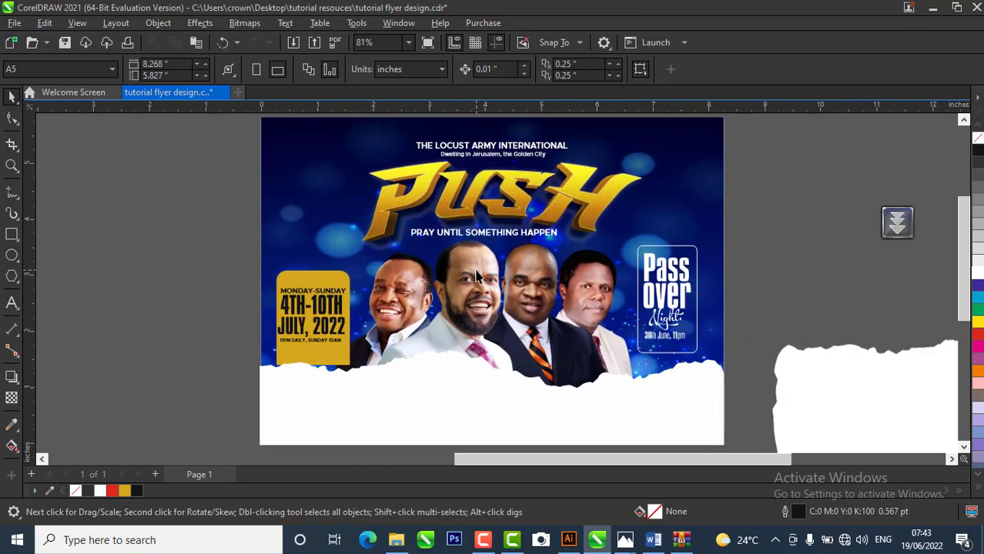
- Switch to the Word document and copy the venue, radio program, online and enquiries lines
{"action": "left_click", "coordinate": [653, 540]}
{"action": "scroll", "coordinate": [492, 355], "scroll_direction": "down", "scroll_amount": 2}
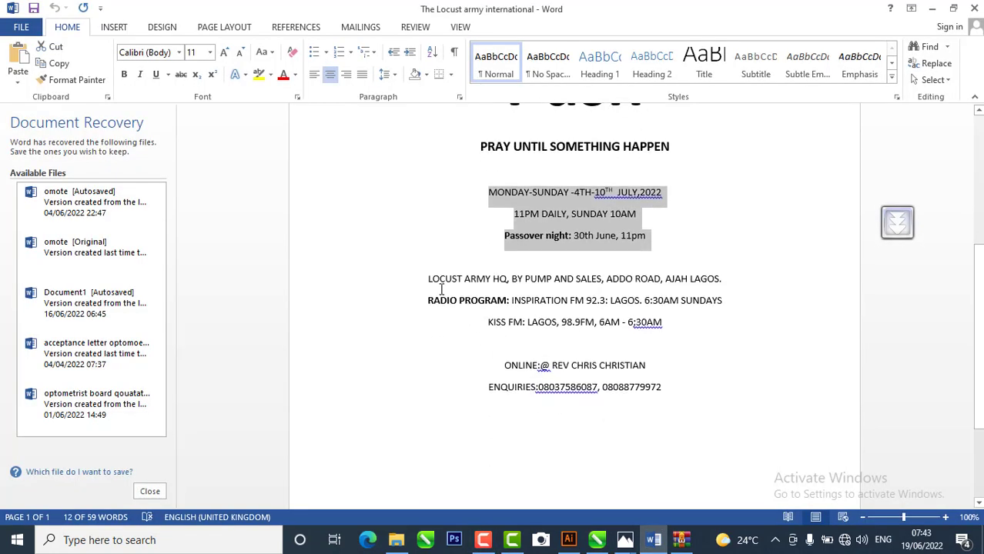
{"action": "left_click_drag", "start_coordinate": [427, 280], "coordinate": [713, 385]}
{"action": "right_click", "coordinate": [611, 304]}
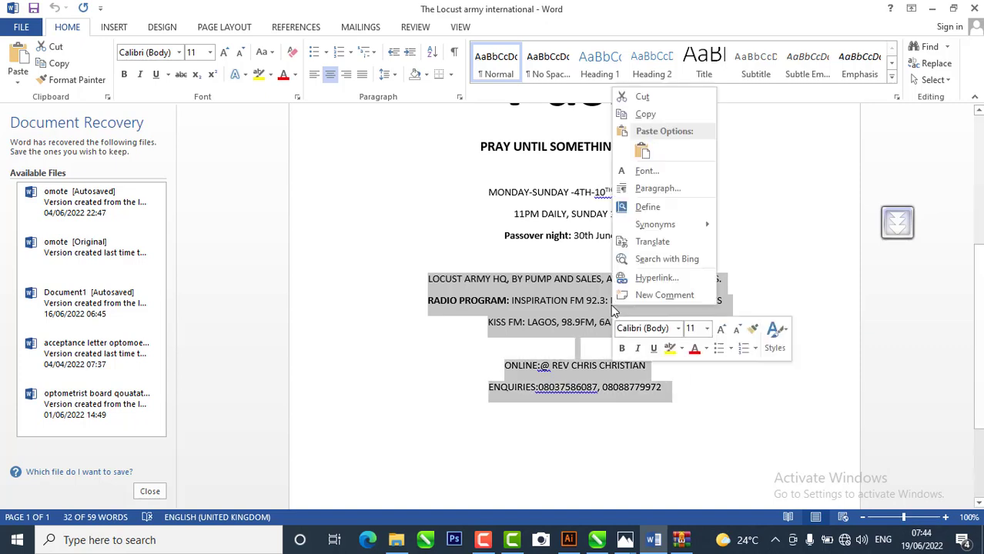
{"action": "left_click", "coordinate": [639, 110]}
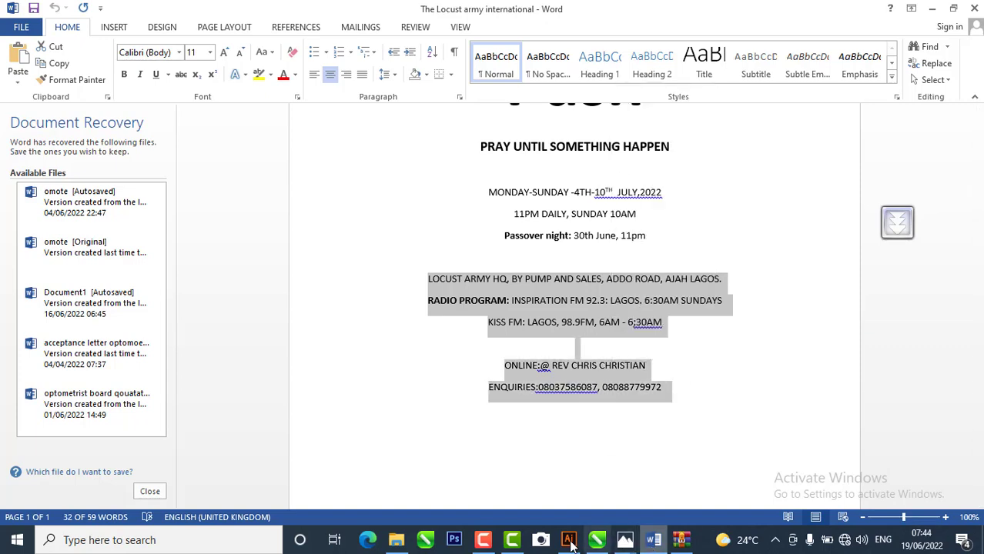
- Return to CorelDRAW and paste the copied lines as text on the white torn-paper area, maintaining fonts and formatting
{"action": "left_click", "coordinate": [597, 541]}
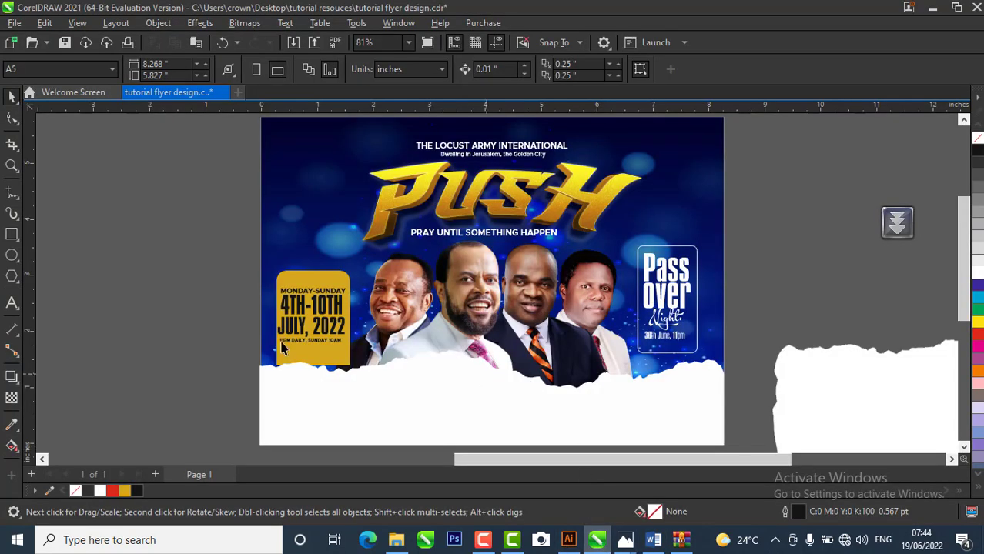
{"action": "left_click", "coordinate": [10, 305]}
{"action": "left_click", "coordinate": [351, 402]}
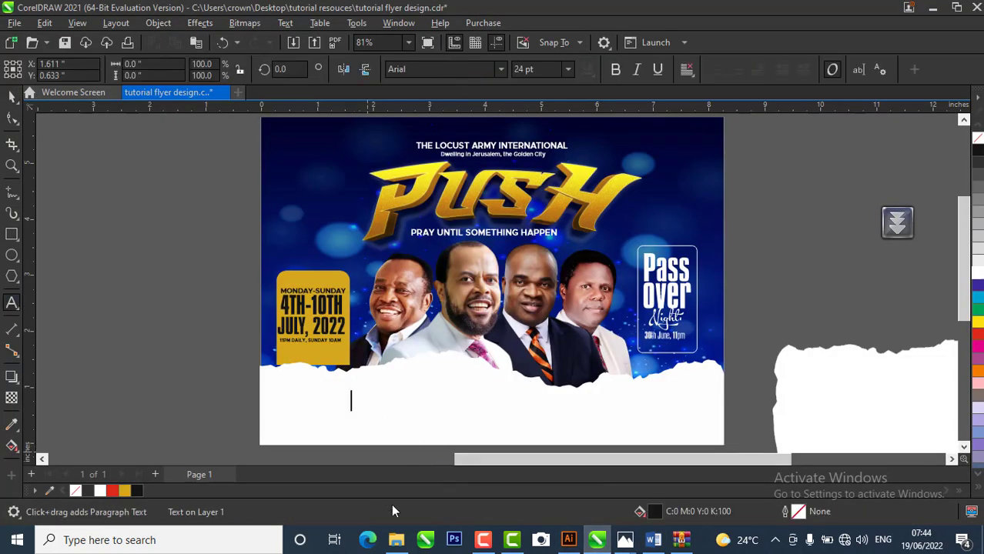
{"action": "left_click", "coordinate": [195, 43]}
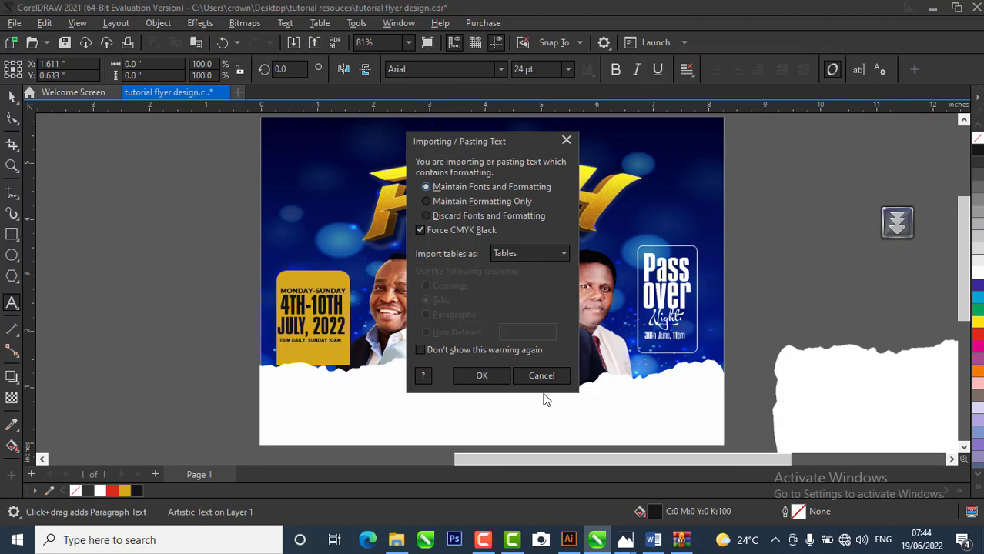
{"action": "left_click", "coordinate": [482, 375]}
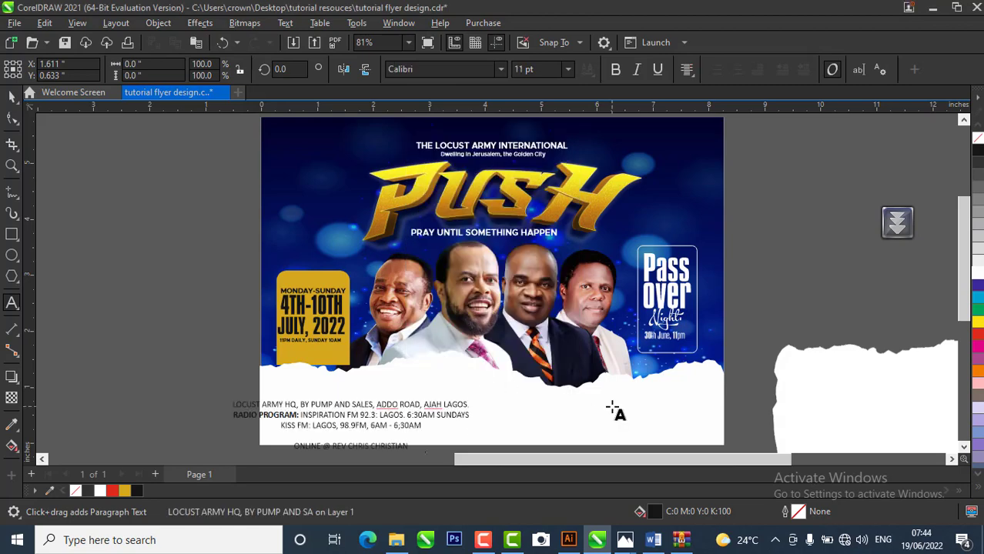
{"action": "left_click", "coordinate": [12, 98]}
- Move the pasted contact text block toward the horizontal center of the white torn-paper area
{"action": "scroll", "coordinate": [473, 379], "scroll_direction": "down", "scroll_amount": 2}
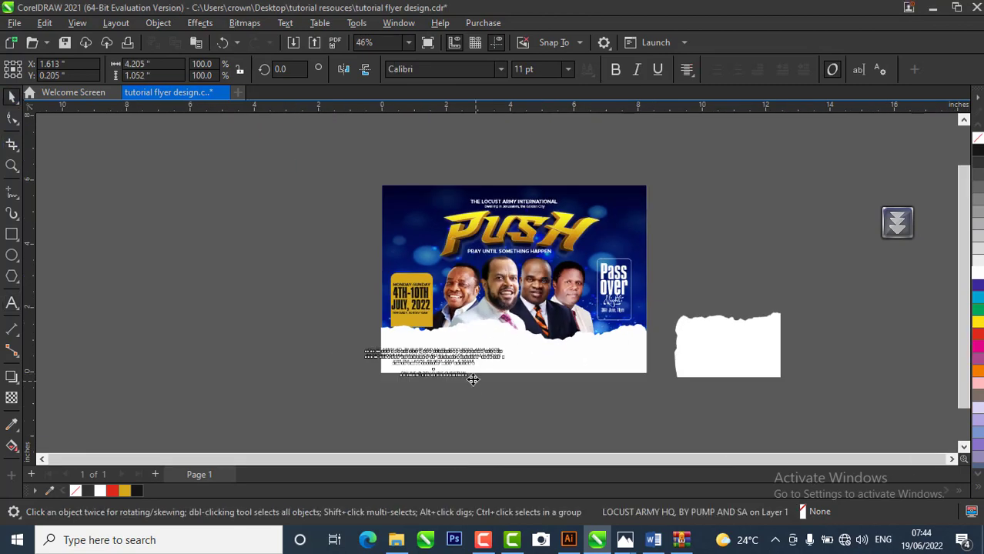
{"action": "scroll", "coordinate": [473, 380], "scroll_direction": "up", "scroll_amount": 2}
{"action": "left_click_drag", "start_coordinate": [440, 344], "coordinate": [575, 338]}
{"action": "left_click", "coordinate": [556, 421]}
- Break the pasted contact text block apart into separate single-line text objects
{"action": "scroll", "coordinate": [465, 356], "scroll_direction": "up", "scroll_amount": 2}
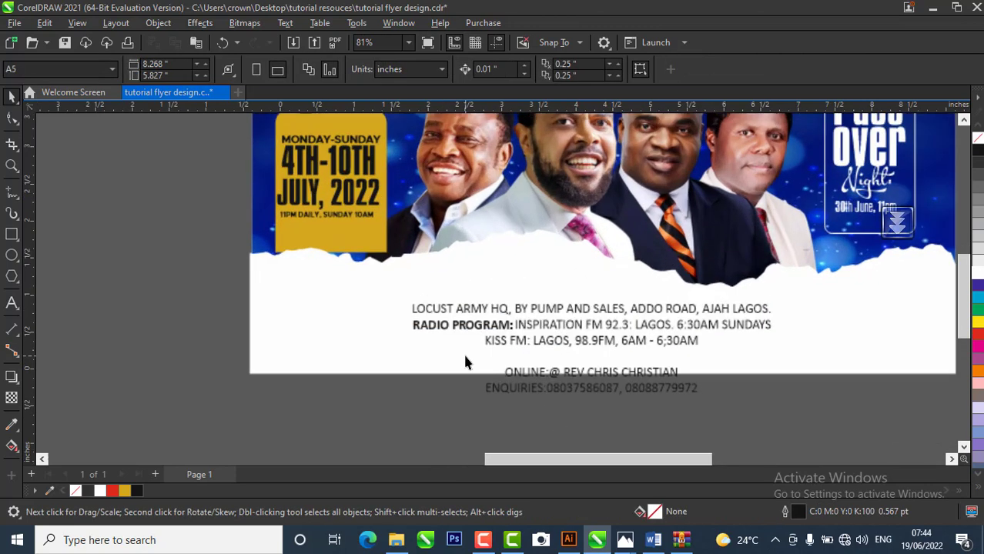
{"action": "scroll", "coordinate": [465, 362], "scroll_direction": "up", "scroll_amount": 2}
{"action": "scroll", "coordinate": [465, 361], "scroll_direction": "up", "scroll_amount": 1}
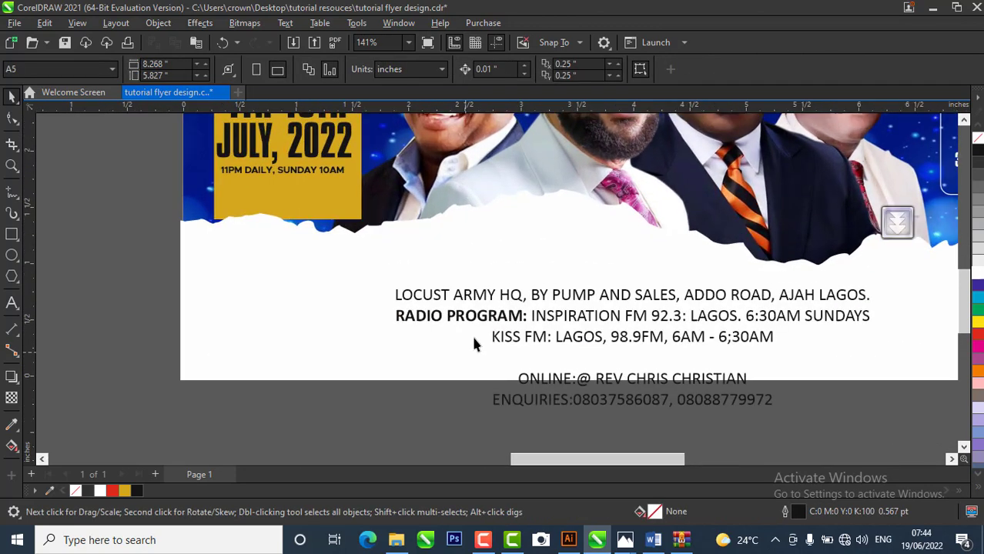
{"action": "left_click", "coordinate": [495, 294]}
{"action": "scroll", "coordinate": [489, 294], "scroll_direction": "down", "scroll_amount": 2}
{"action": "left_click", "coordinate": [689, 365]}
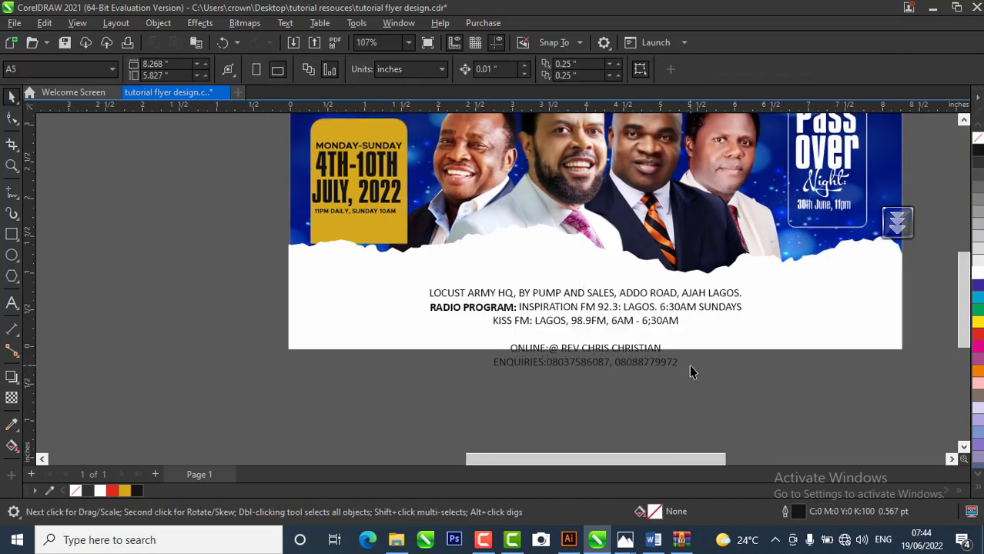
- Set the font of the venue address line to FuturaTEEMedCon
{"action": "left_click", "coordinate": [612, 298]}
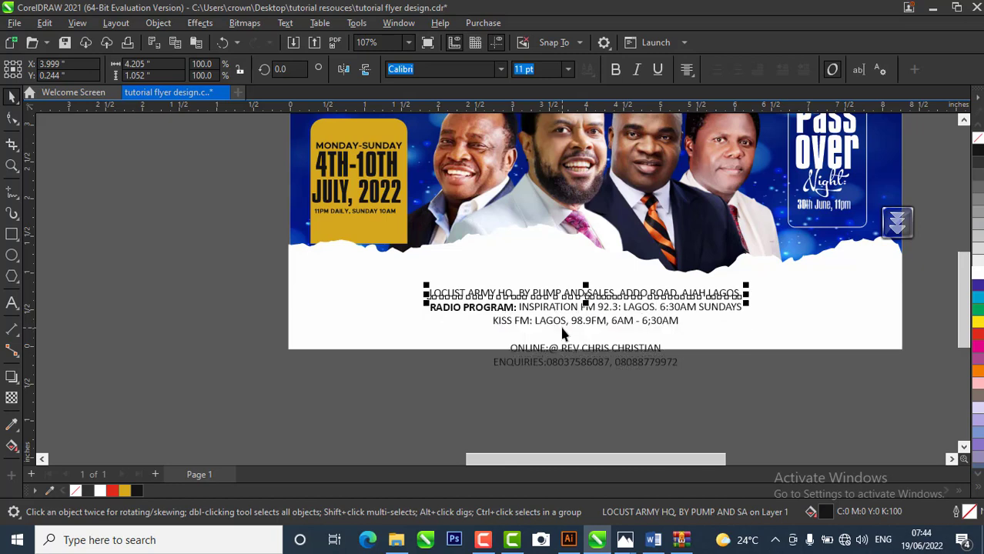
{"action": "scroll", "coordinate": [662, 316], "scroll_direction": "up", "scroll_amount": 1}
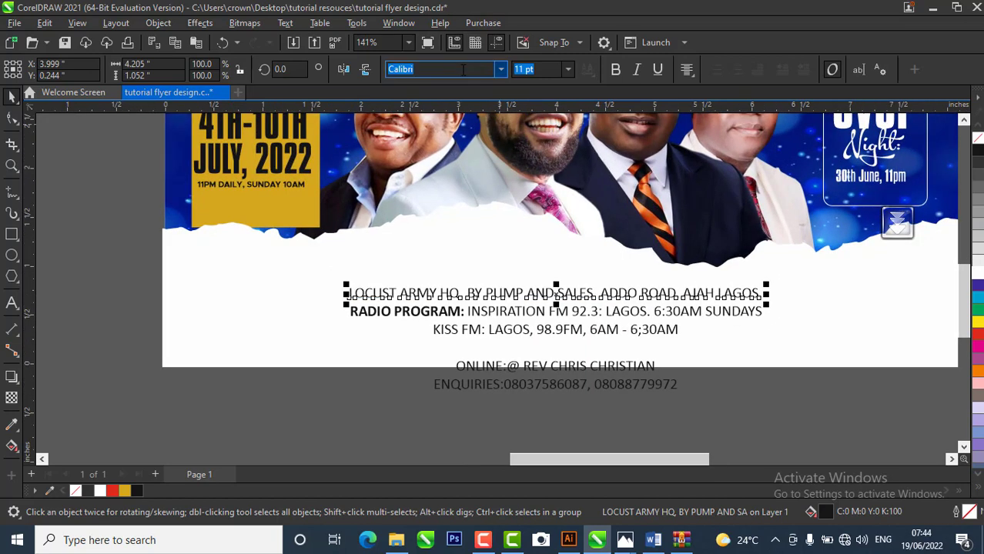
{"action": "left_click", "coordinate": [501, 70]}
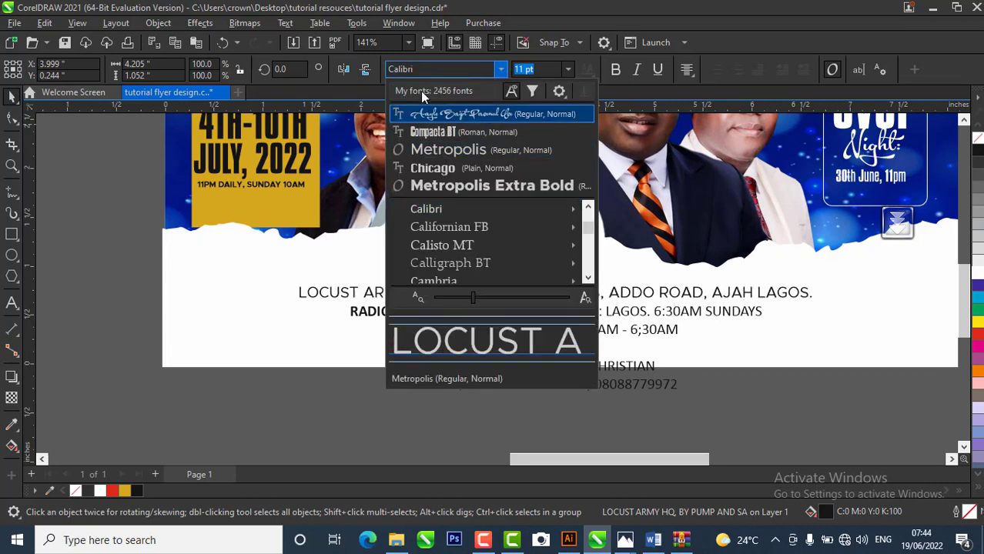
{"action": "left_click", "coordinate": [437, 68]}
{"action": "type", "text": "fut"}
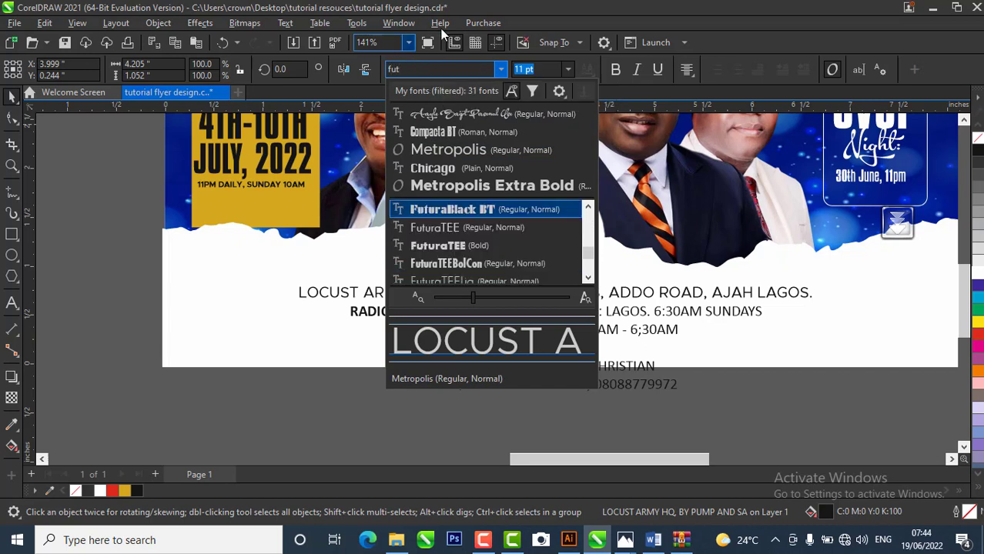
{"action": "left_click", "coordinate": [589, 279]}
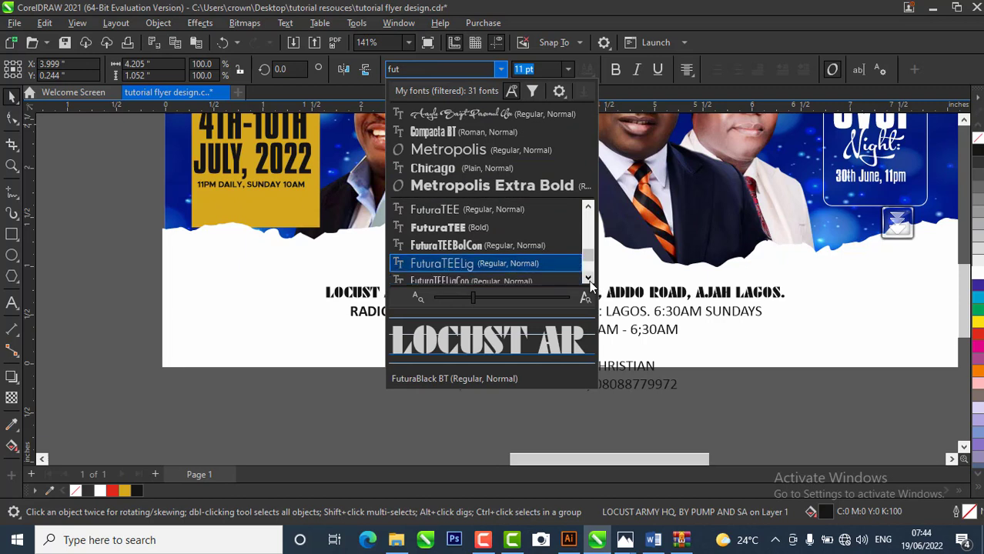
{"action": "left_click", "coordinate": [589, 279]}
{"action": "left_click", "coordinate": [589, 279]}
{"action": "left_click", "coordinate": [589, 279]}
{"action": "left_click", "coordinate": [589, 279]}
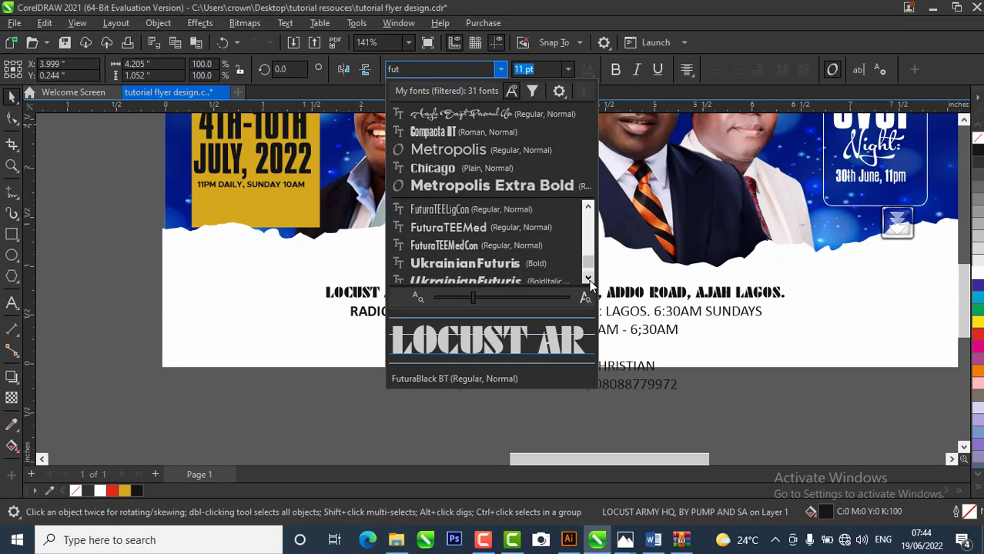
{"action": "left_click", "coordinate": [455, 245]}
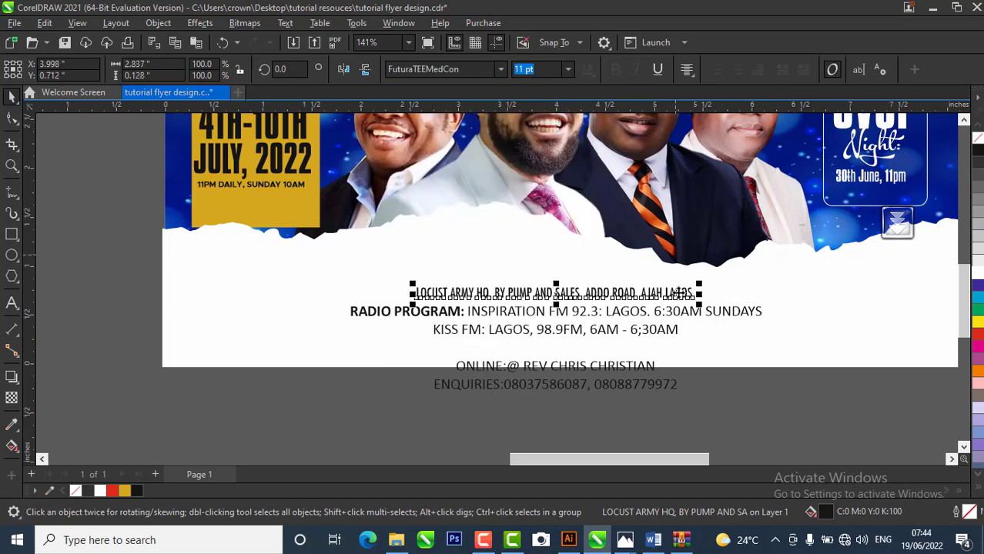
- Set the venue address line to 24 pt and shift it slightly right on the torn-paper area
{"action": "left_click", "coordinate": [567, 69]}
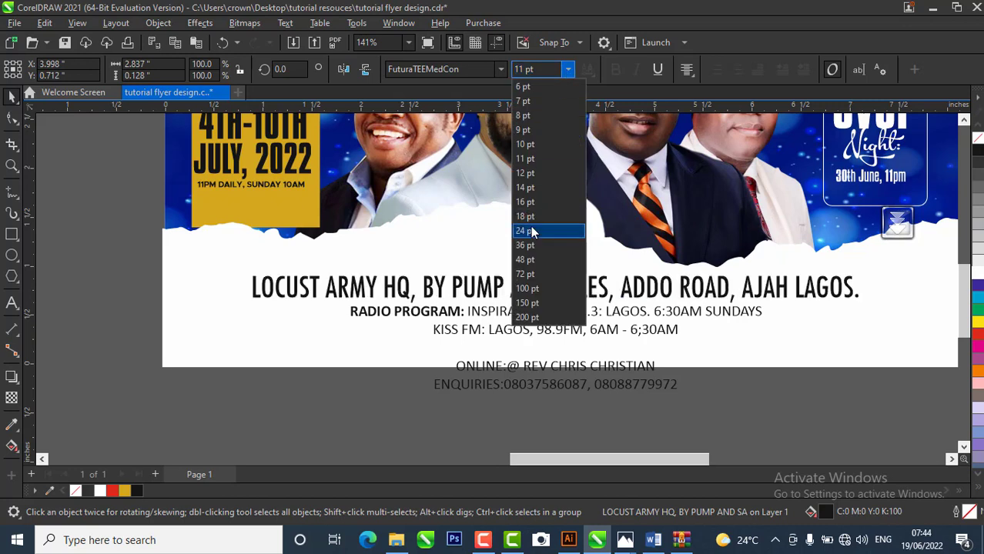
{"action": "left_click", "coordinate": [531, 233]}
{"action": "left_click_drag", "start_coordinate": [571, 289], "coordinate": [583, 291]}
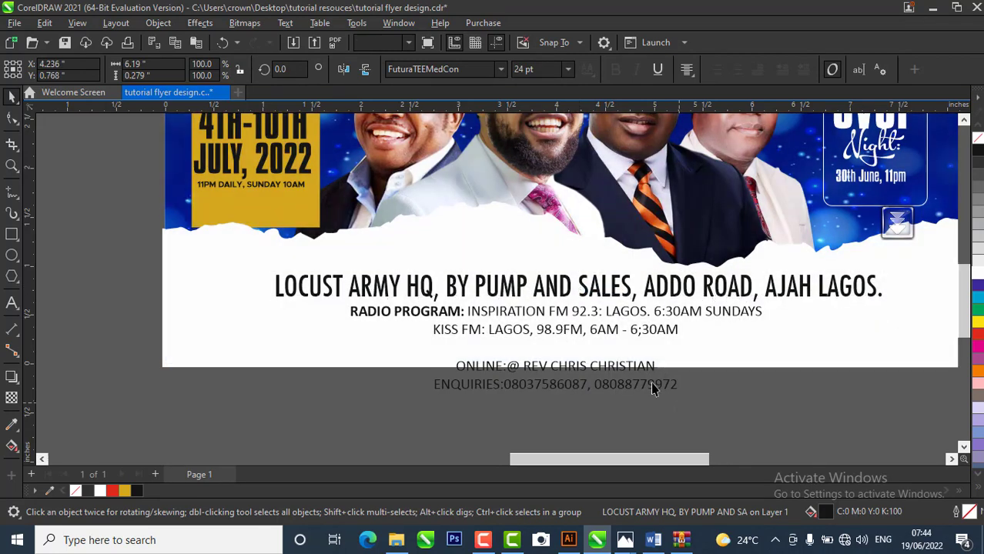
- Cut the KISS FM text and paste it at the end of the radio program line to make one line
{"action": "left_click", "coordinate": [565, 330]}
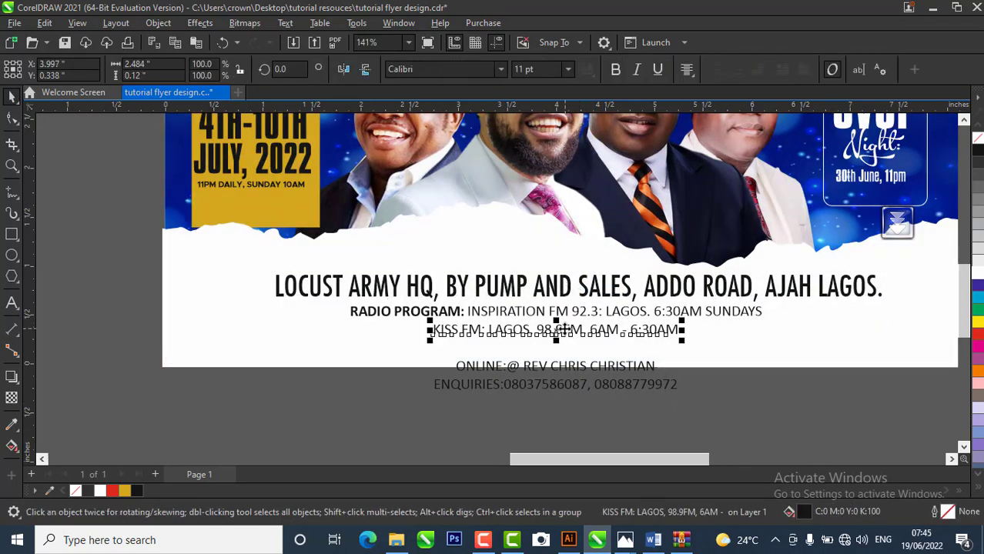
{"action": "double_click", "coordinate": [486, 329]}
{"action": "key", "text": "ctrl+a"}
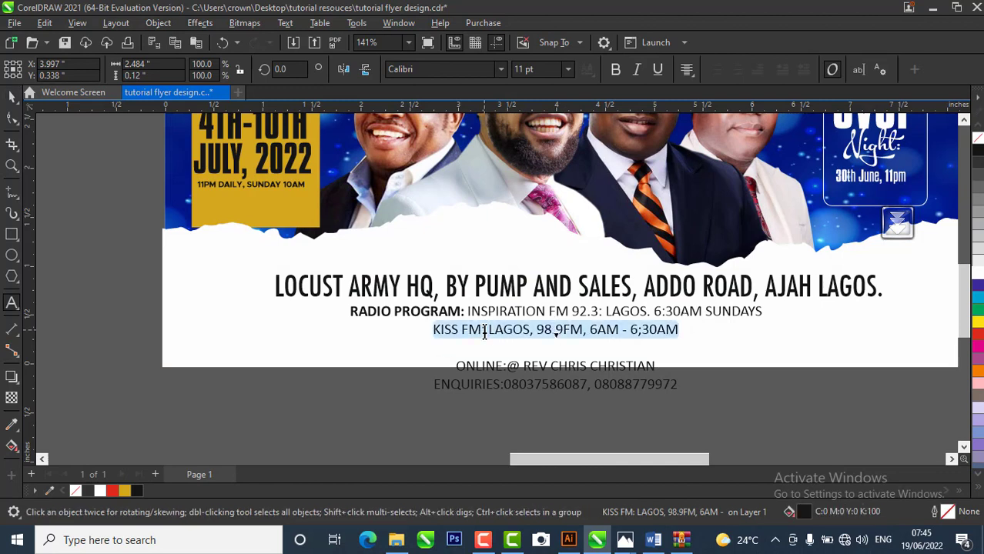
{"action": "left_click", "coordinate": [157, 45]}
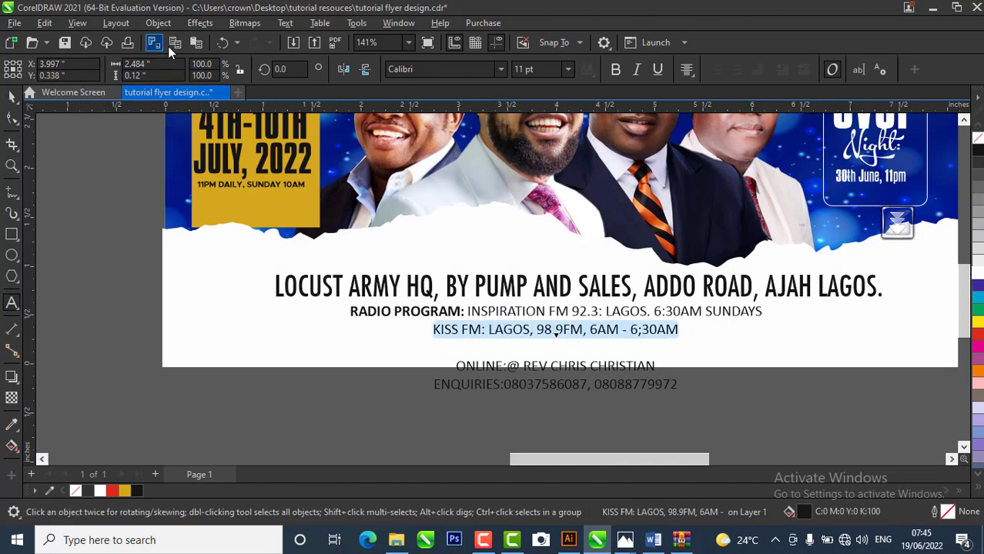
{"action": "left_click", "coordinate": [765, 311]}
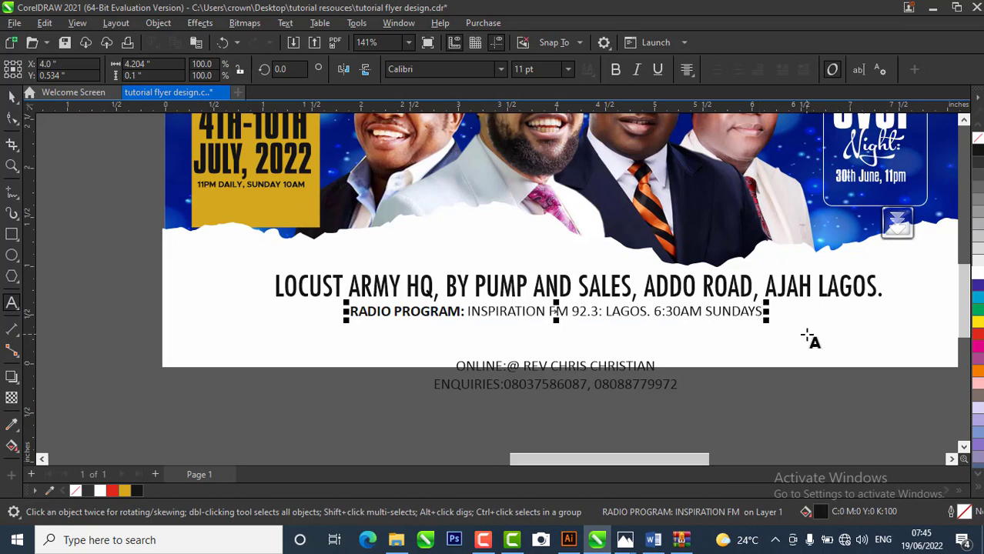
{"action": "key", "text": "ctrl+v"}
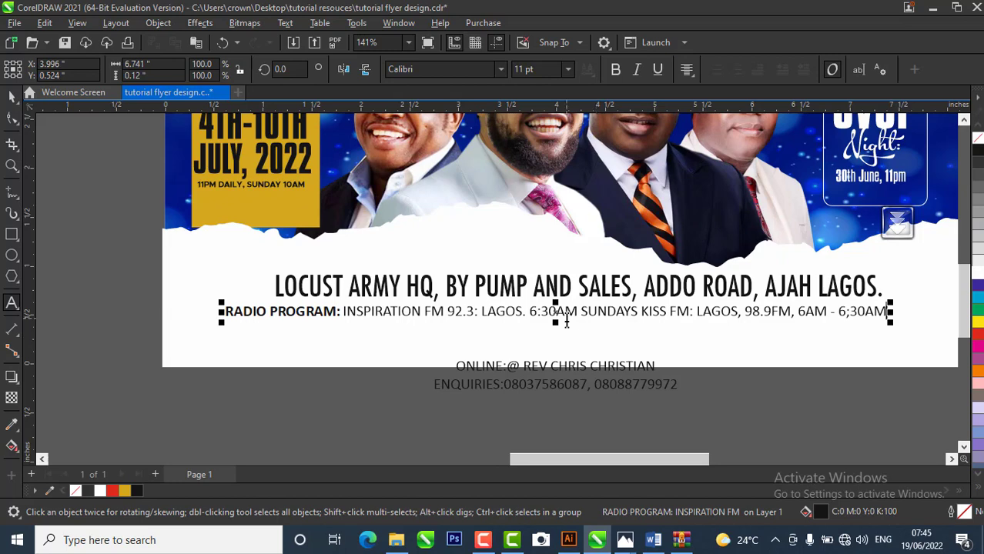
- Set the font of the combined radio program line to Metropolis Medium
{"action": "scroll", "coordinate": [567, 321], "scroll_direction": "up", "scroll_amount": 1}
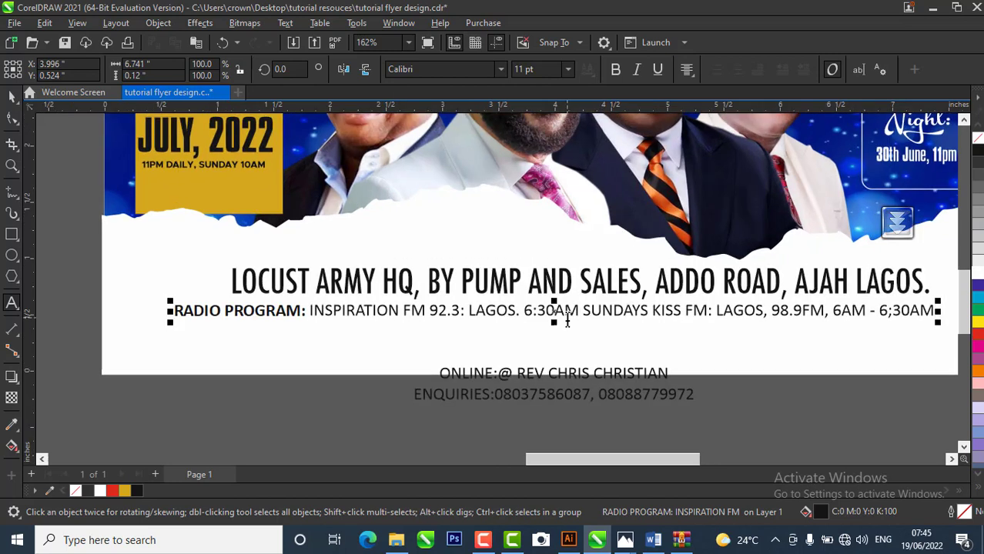
{"action": "scroll", "coordinate": [629, 349], "scroll_direction": "up", "scroll_amount": 1}
{"action": "left_click_drag", "start_coordinate": [579, 308], "coordinate": [715, 313]}
{"action": "left_click", "coordinate": [11, 100]}
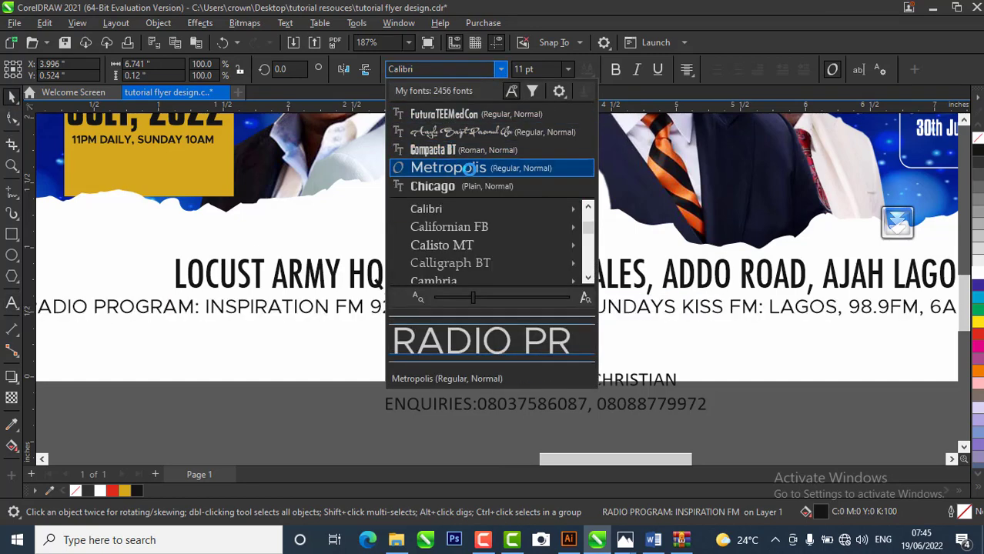
{"action": "left_click", "coordinate": [470, 169]}
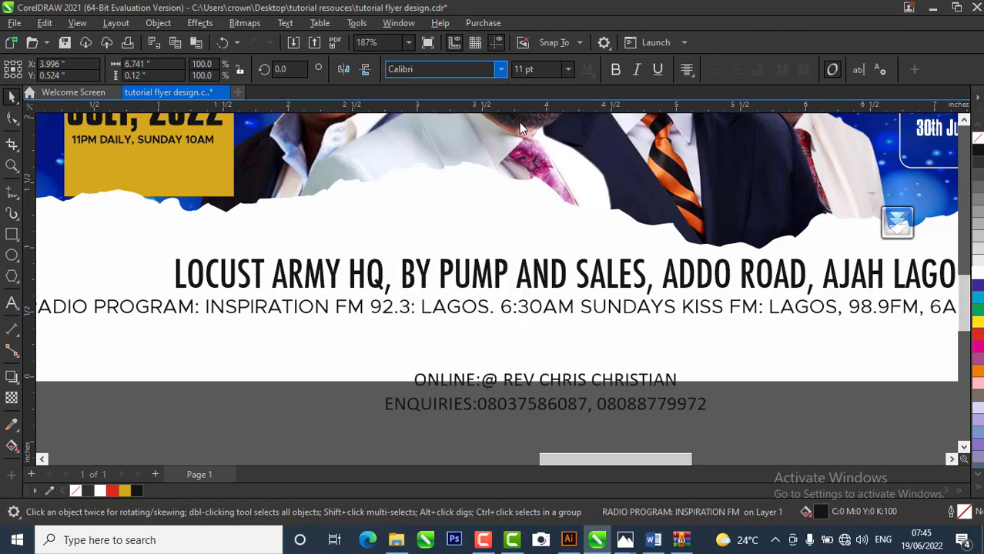
{"action": "left_click", "coordinate": [500, 68]}
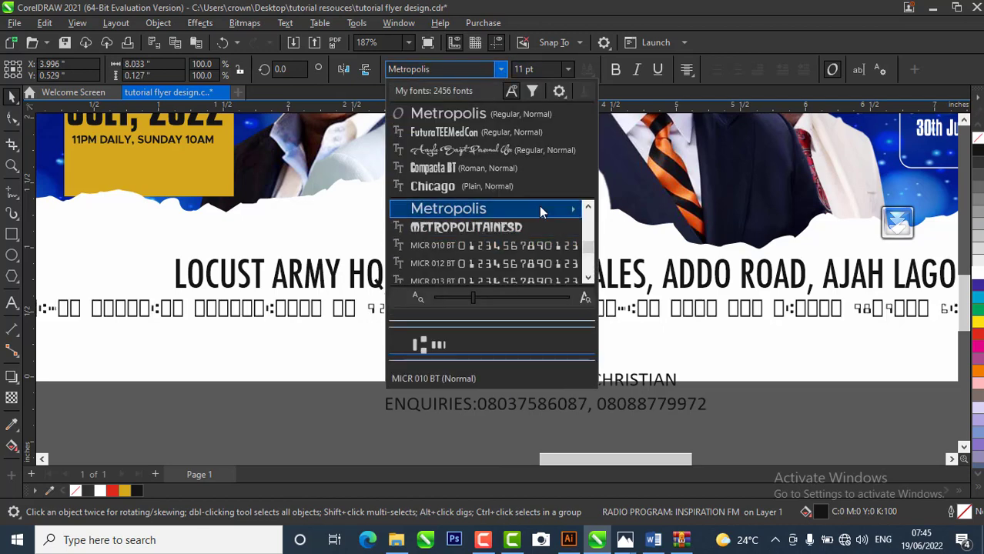
{"action": "mouse_move", "coordinate": [501, 209]}
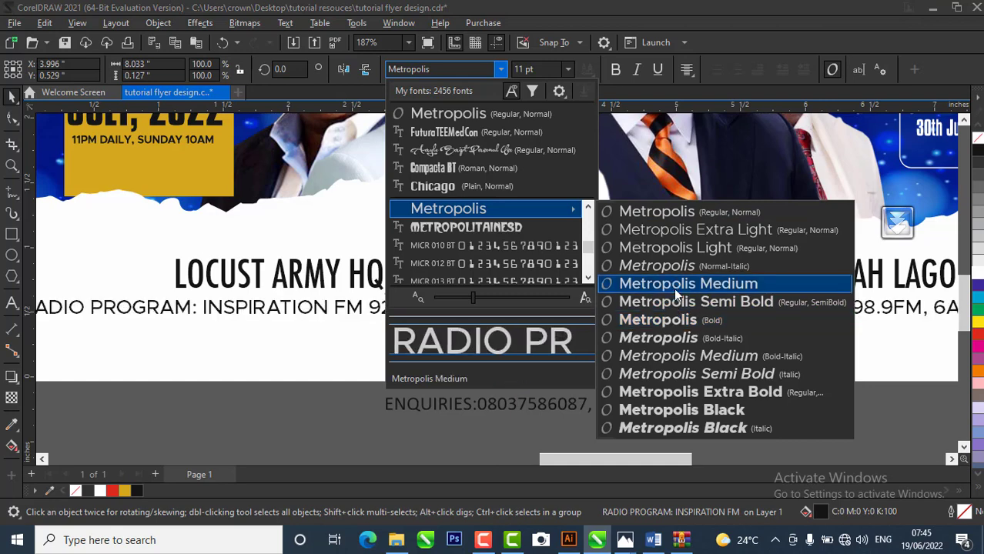
{"action": "left_click", "coordinate": [676, 293]}
- Reduce the radio program line's text size to 8 pt
{"action": "scroll", "coordinate": [549, 318], "scroll_direction": "down", "scroll_amount": 2}
{"action": "left_click", "coordinate": [568, 69]}
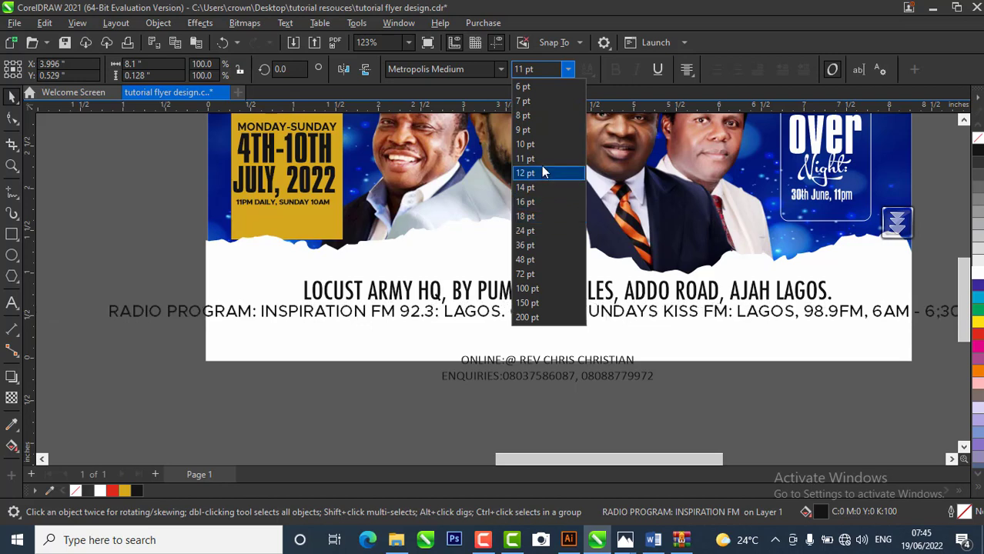
{"action": "left_click", "coordinate": [535, 118]}
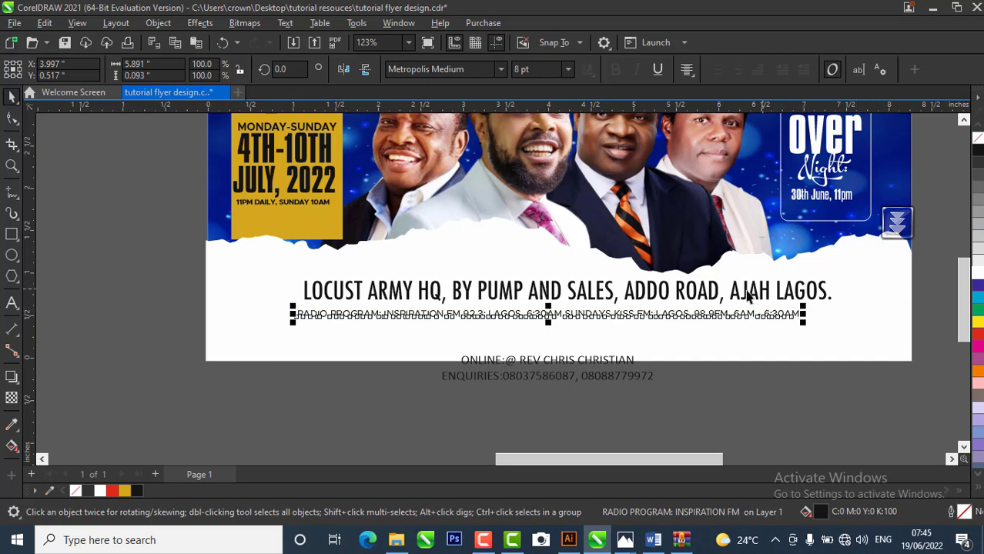
- Align the radio program line horizontally to the center of the venue address line
{"action": "left_click", "coordinate": [642, 297], "text": "shift"}
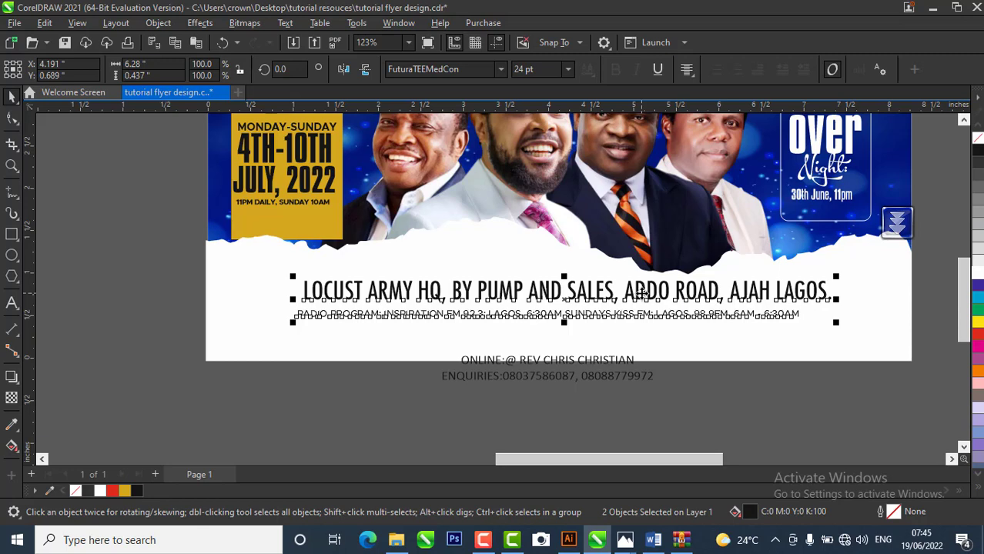
{"action": "left_click_drag", "start_coordinate": [641, 295], "coordinate": [662, 324]}
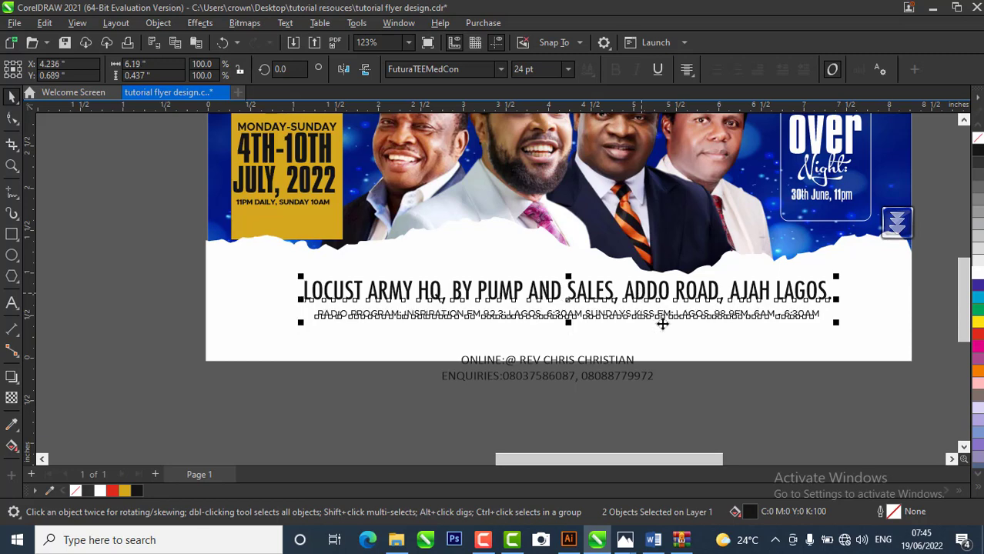
{"action": "left_click", "coordinate": [779, 404]}
- Set the words "SUNDAYS KISS FM" in the radio program line to Metropolis Extra Bold
{"action": "scroll", "coordinate": [641, 321], "scroll_direction": "up", "scroll_amount": 1}
{"action": "left_click", "coordinate": [609, 327]}
{"action": "scroll", "coordinate": [610, 329], "scroll_direction": "up", "scroll_amount": 1}
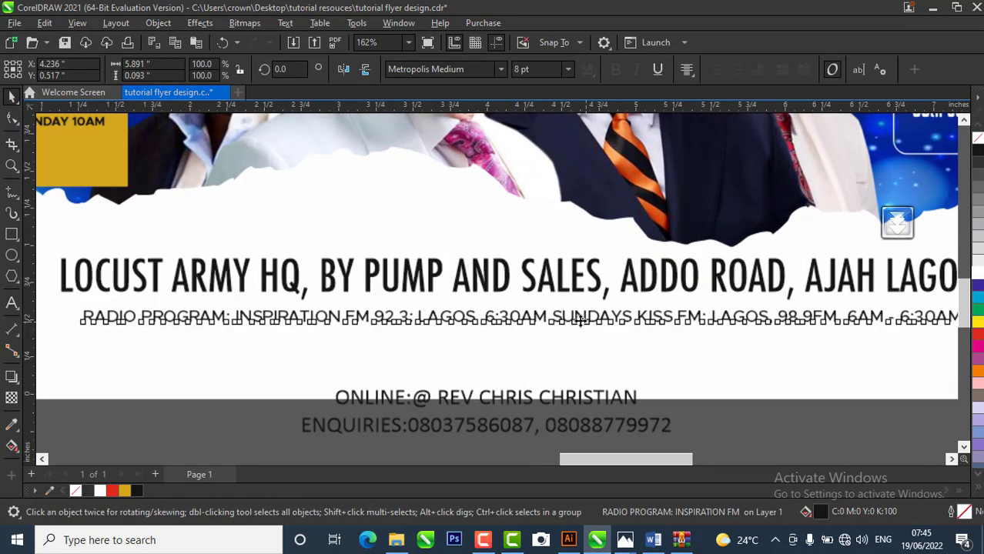
{"action": "double_click", "coordinate": [581, 320]}
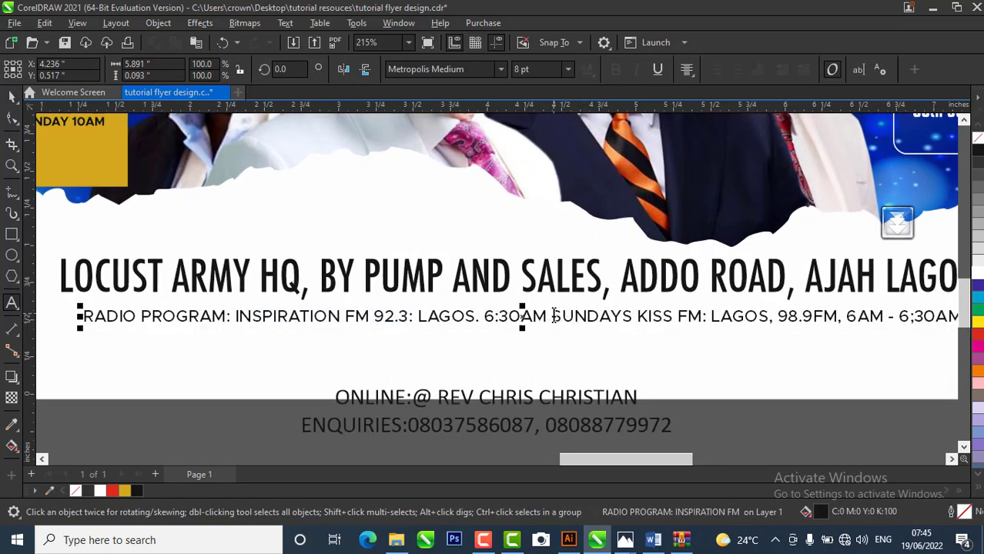
{"action": "left_click_drag", "start_coordinate": [553, 317], "coordinate": [705, 311]}
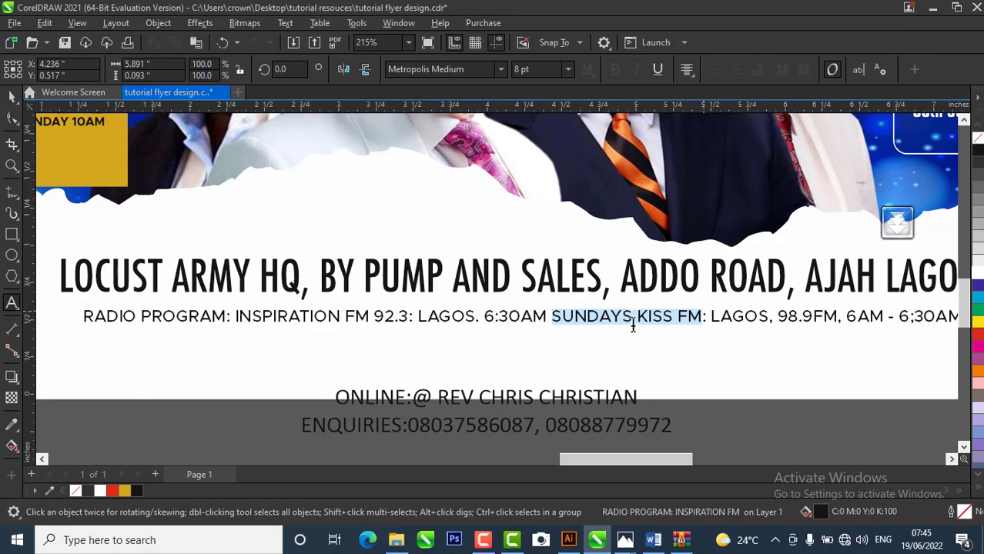
{"action": "scroll", "coordinate": [641, 328], "scroll_direction": "down", "scroll_amount": 1}
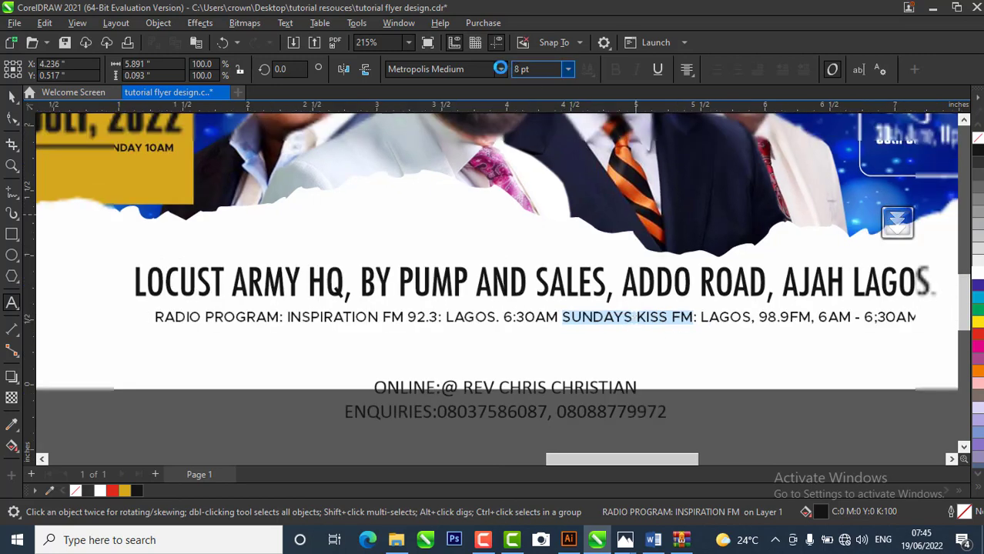
{"action": "left_click", "coordinate": [501, 69]}
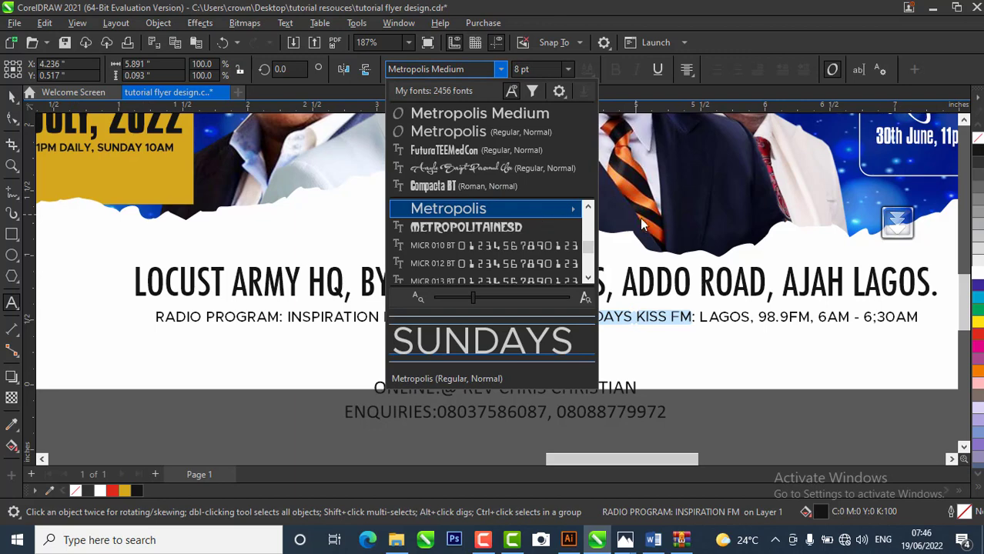
{"action": "mouse_move", "coordinate": [573, 209]}
{"action": "left_click", "coordinate": [654, 392]}
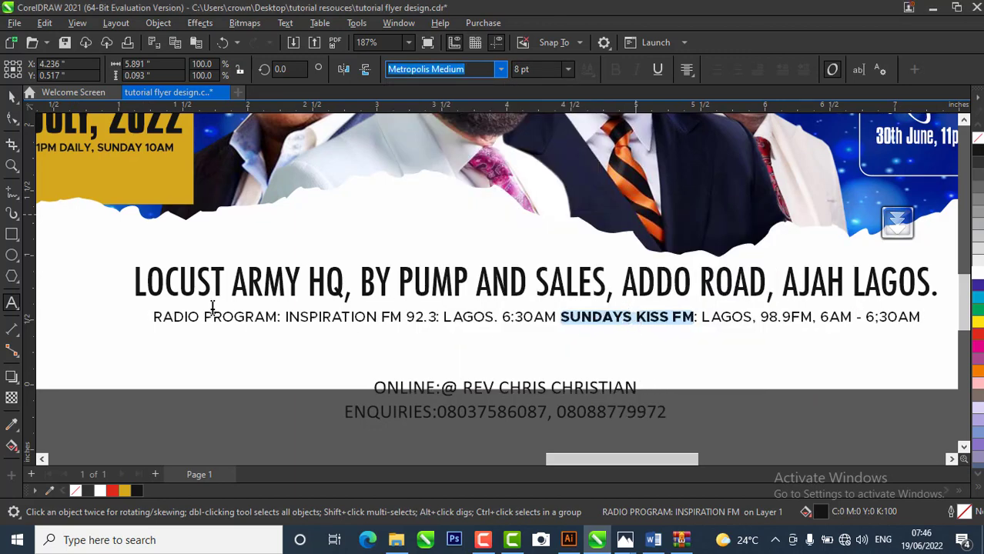
- Set the words "INSPIRATION FM" in the radio program line to Metropolis Extra Bold
{"action": "mouse_move", "coordinate": [287, 319]}
{"action": "left_mouse_down"}
{"action": "mouse_move", "coordinate": [386, 317]}
{"action": "mouse_move", "coordinate": [284, 317]}
{"action": "left_mouse_up"}
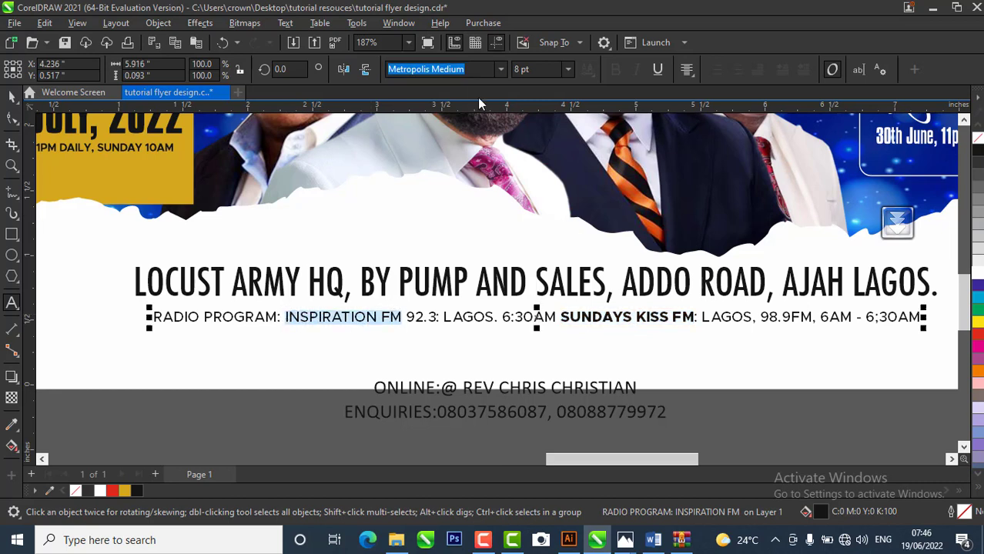
{"action": "left_click", "coordinate": [500, 69]}
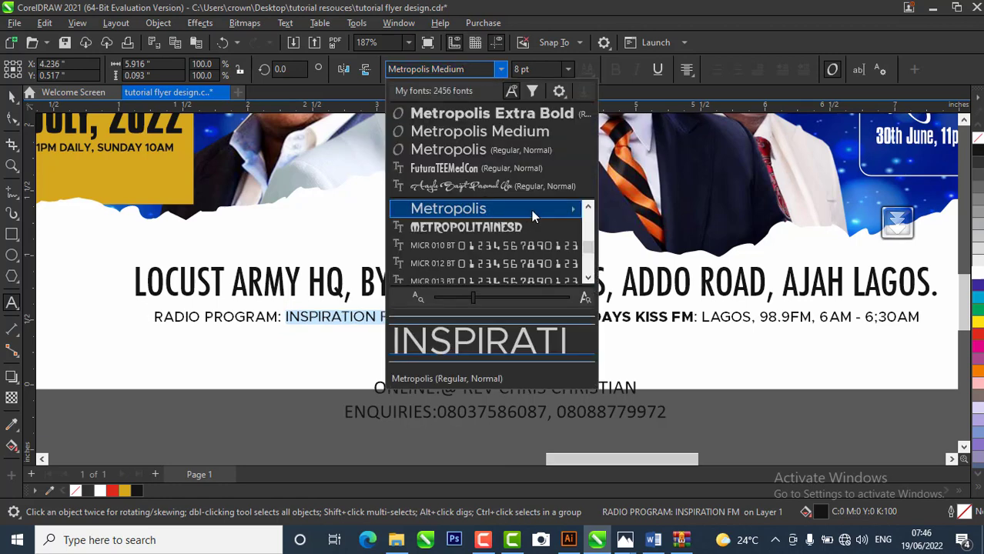
{"action": "mouse_move", "coordinate": [531, 213]}
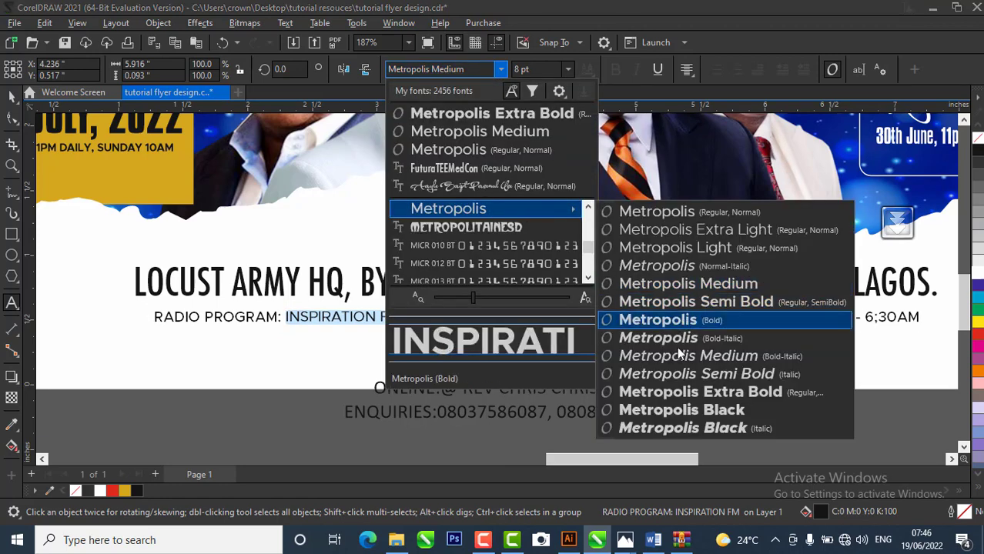
{"action": "left_click", "coordinate": [665, 395]}
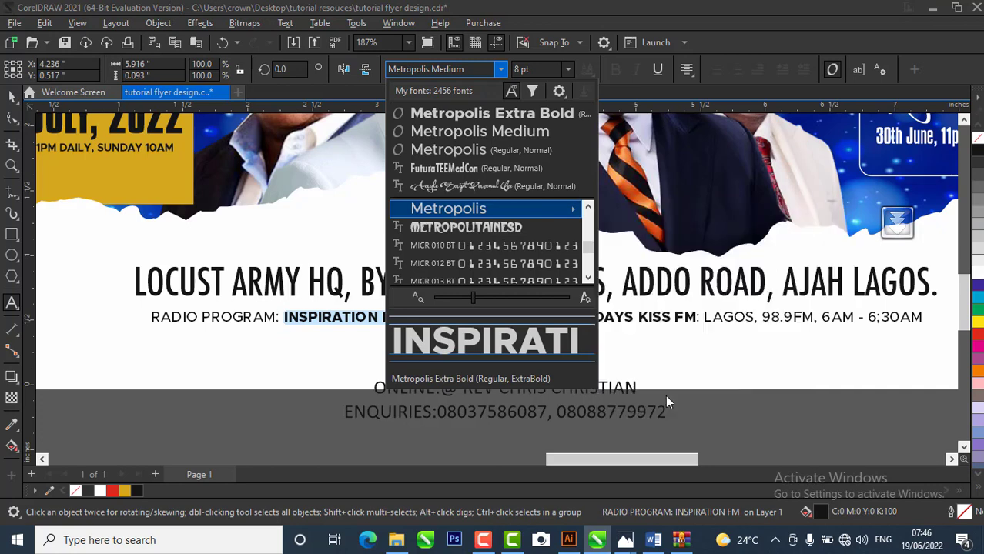
{"action": "left_click", "coordinate": [536, 316]}
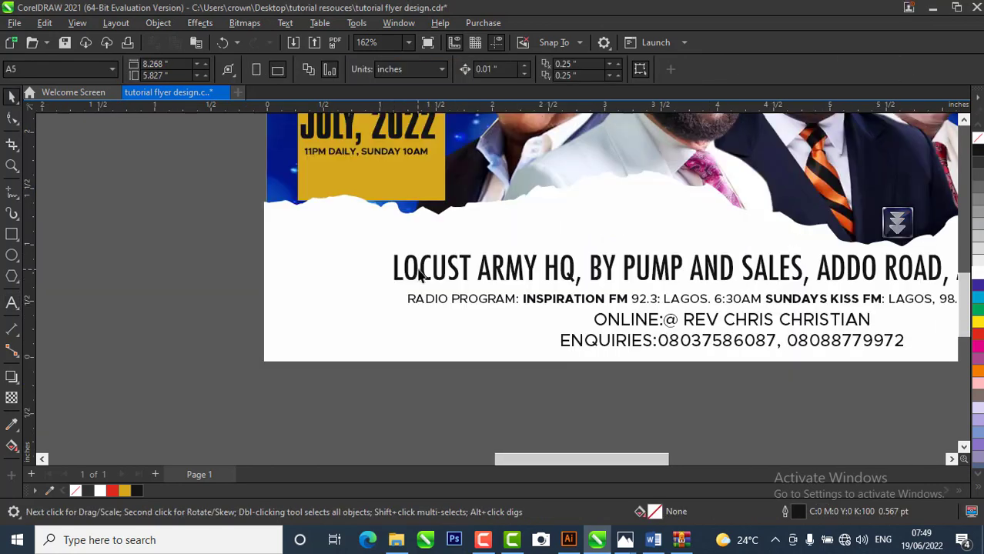
- Switch to the tutorial resouces folder in File Explorer and copy the address icon image
{"action": "left_click", "coordinate": [421, 276]}
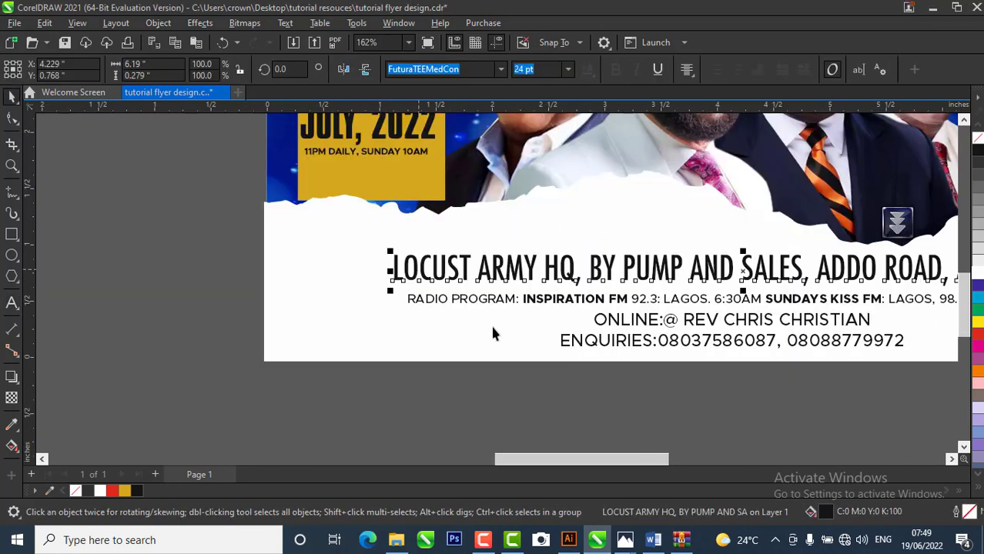
{"action": "mouse_move", "coordinate": [398, 543]}
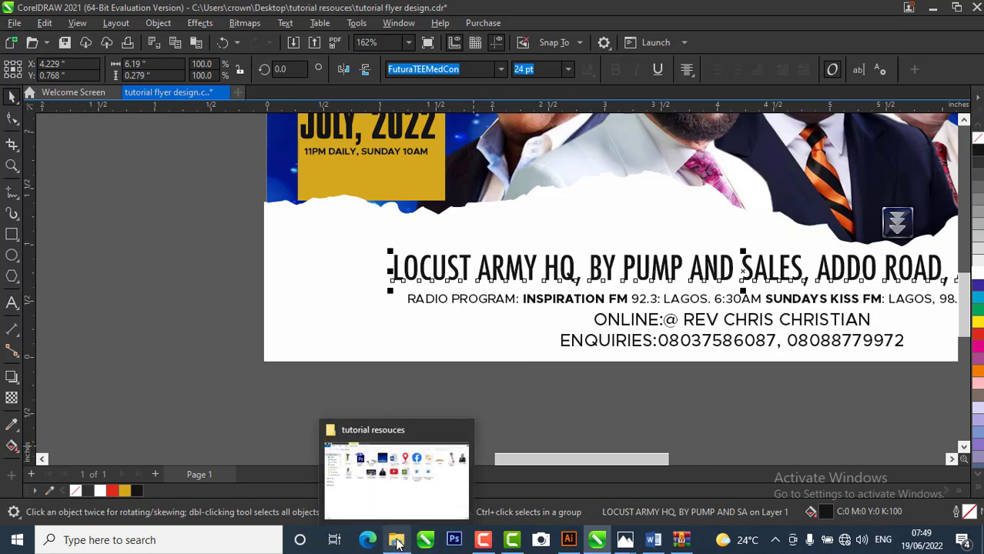
{"action": "left_click", "coordinate": [397, 543]}
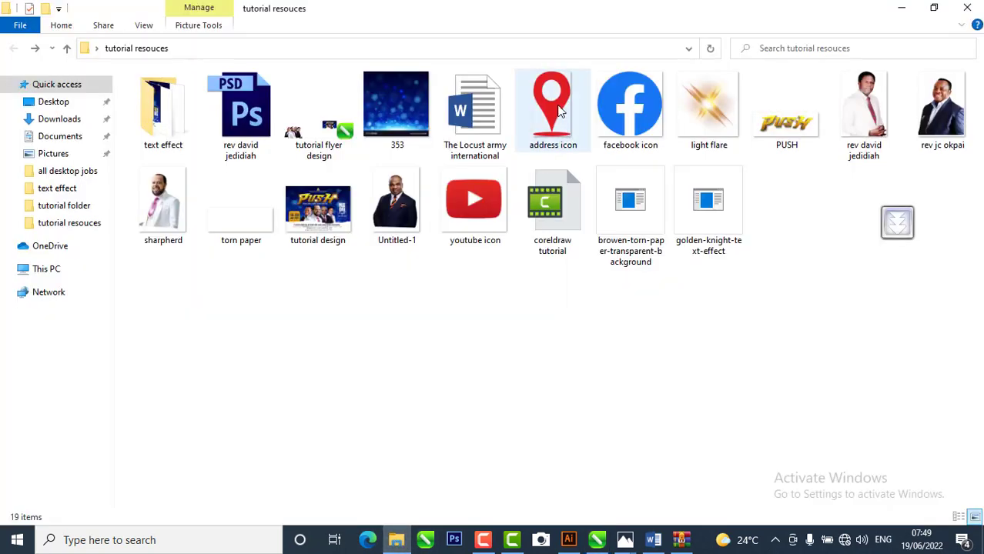
{"action": "left_click_drag", "start_coordinate": [558, 104], "coordinate": [570, 139]}
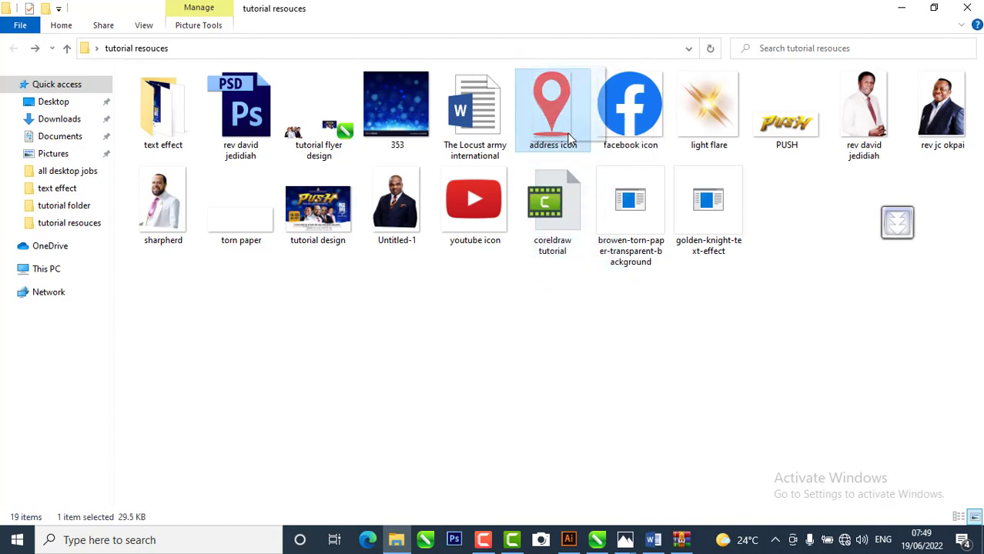
{"action": "right_click", "coordinate": [564, 146]}
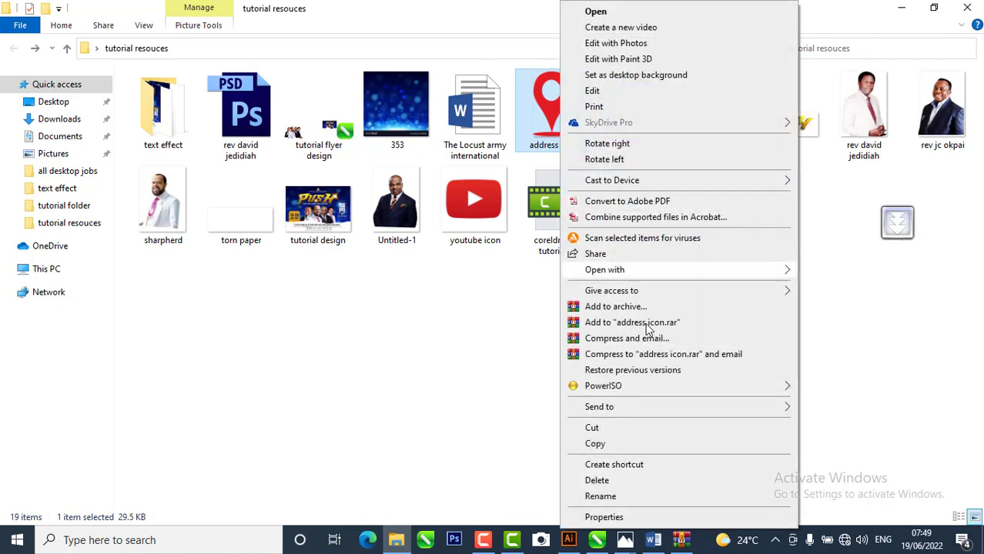
{"action": "left_click", "coordinate": [613, 445]}
- Return to CorelDRAW, paste the address icon and move it down to the flyer's lower-left corner below the date badge
{"action": "left_click", "coordinate": [597, 540]}
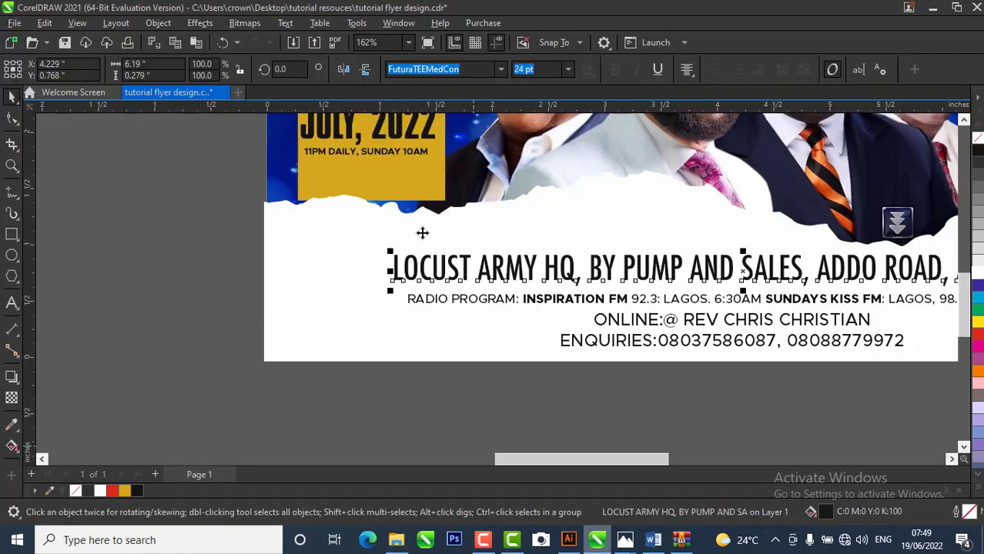
{"action": "left_click", "coordinate": [196, 43]}
{"action": "scroll", "coordinate": [570, 301], "scroll_direction": "down", "scroll_amount": 3}
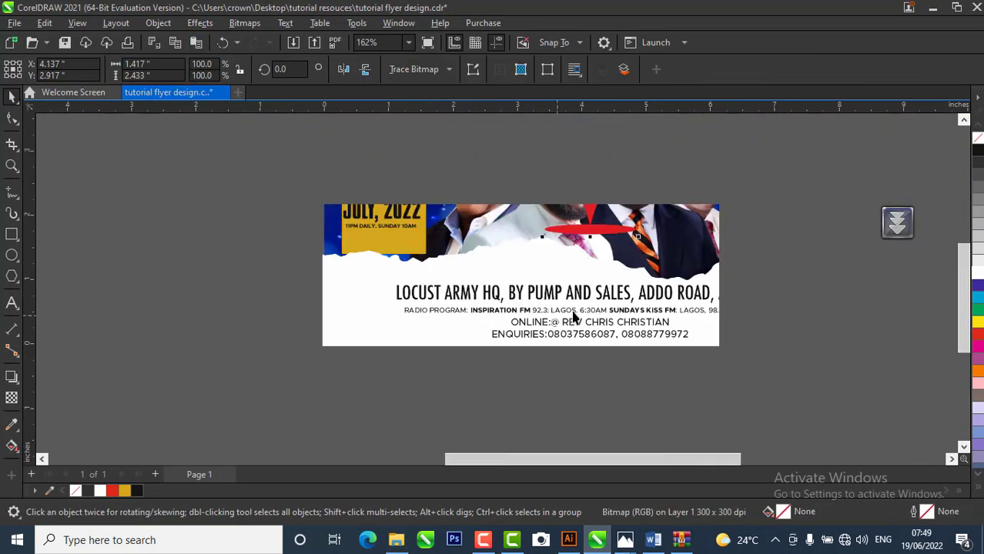
{"action": "left_click_drag", "start_coordinate": [593, 202], "coordinate": [405, 368]}
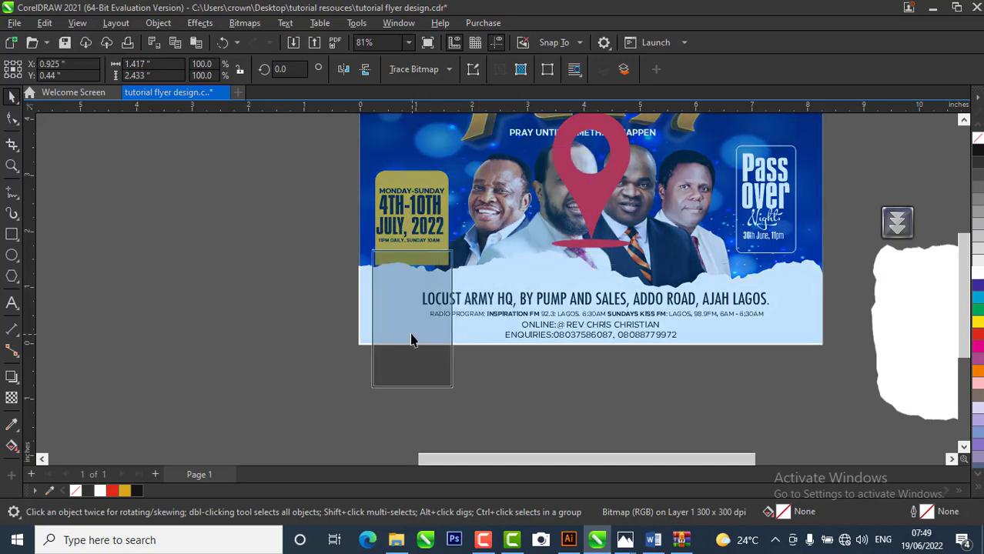
- Shrink the address pin to about 0.17 by 0.30 inches and place it directly in front of the venue line
{"action": "scroll", "coordinate": [455, 293], "scroll_direction": "up", "scroll_amount": 2}
{"action": "left_click_drag", "start_coordinate": [474, 217], "coordinate": [399, 301]}
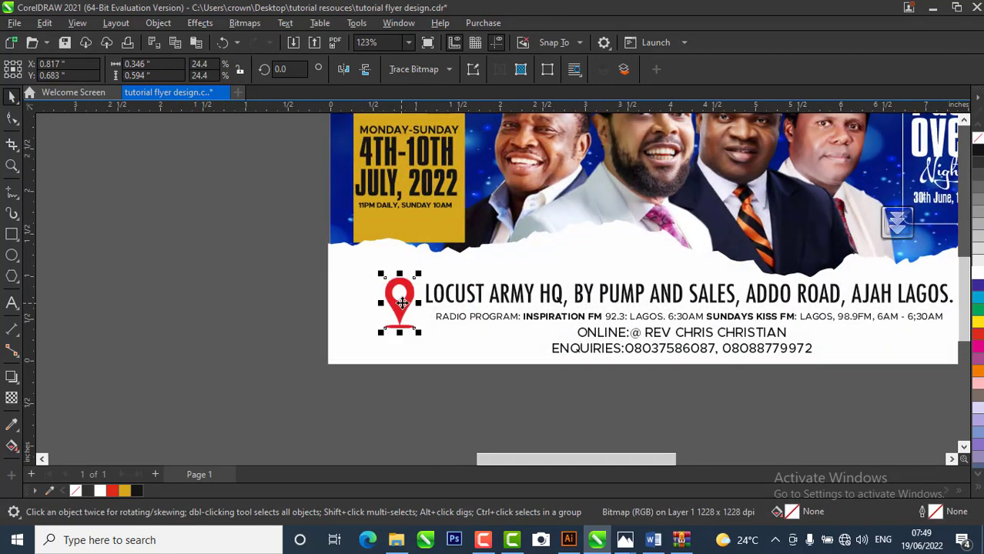
{"action": "scroll", "coordinate": [400, 301], "scroll_direction": "up", "scroll_amount": 2}
{"action": "left_click_drag", "start_coordinate": [426, 264], "coordinate": [404, 304]}
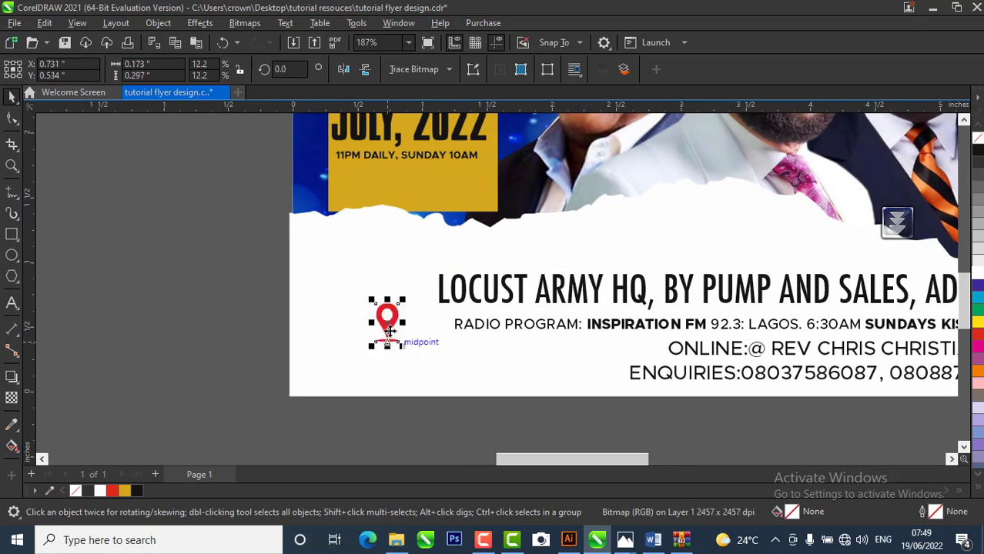
{"action": "left_click_drag", "start_coordinate": [390, 337], "coordinate": [424, 298]}
{"action": "left_click", "coordinate": [206, 293]}
{"action": "scroll", "coordinate": [206, 298], "scroll_direction": "down", "scroll_amount": 3}
{"action": "scroll", "coordinate": [333, 343], "scroll_direction": "up", "scroll_amount": 2}
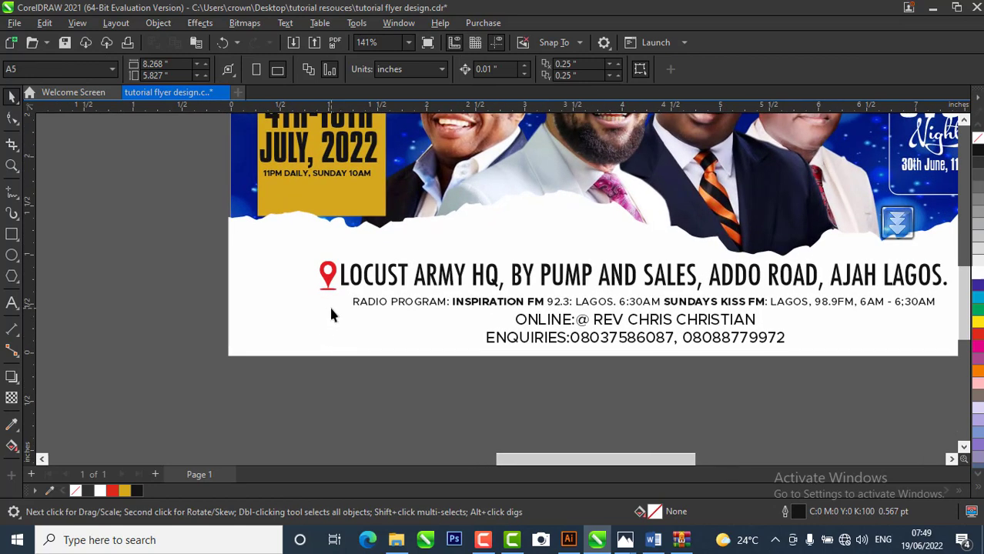
{"action": "scroll", "coordinate": [317, 281], "scroll_direction": "up", "scroll_amount": 2}
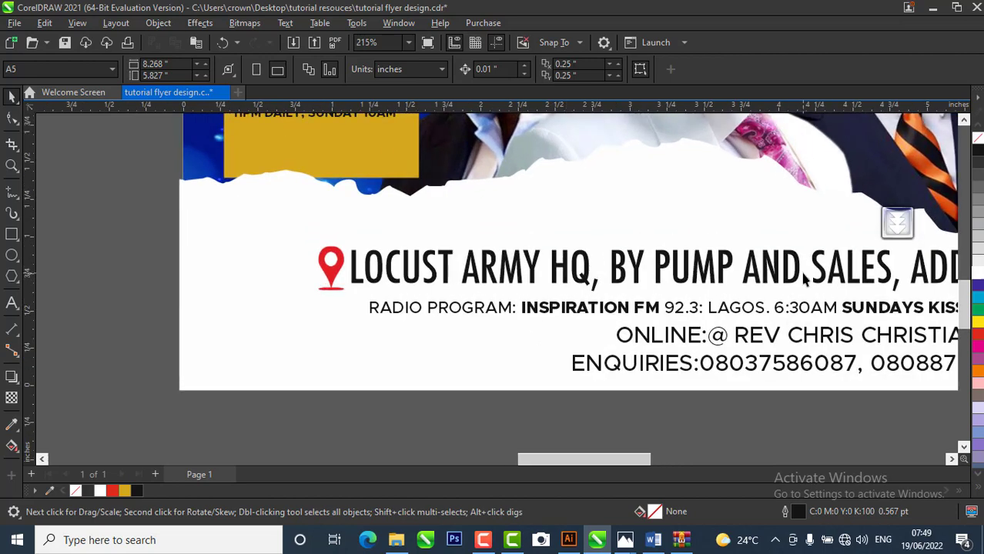
{"action": "scroll", "coordinate": [297, 255], "scroll_direction": "down", "scroll_amount": 3}
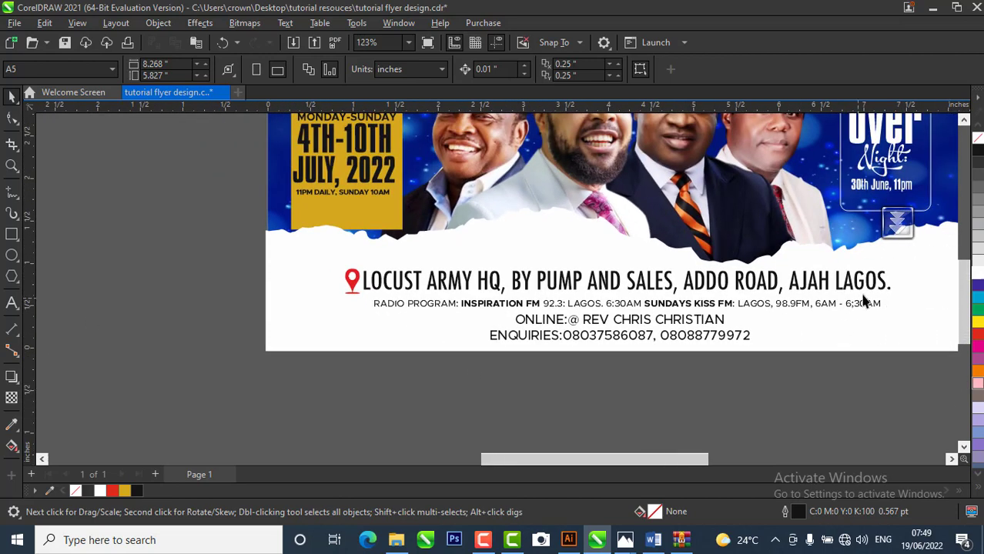
{"action": "left_click", "coordinate": [871, 311]}
{"action": "left_click", "coordinate": [764, 391]}
{"action": "scroll", "coordinate": [330, 343], "scroll_direction": "down", "scroll_amount": 1}
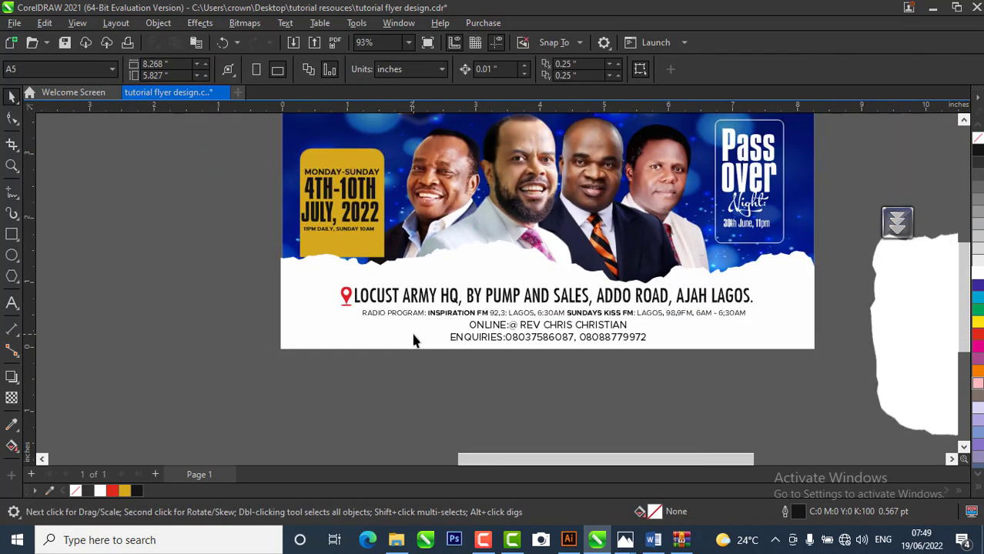
{"action": "scroll", "coordinate": [412, 340], "scroll_direction": "up", "scroll_amount": 3}
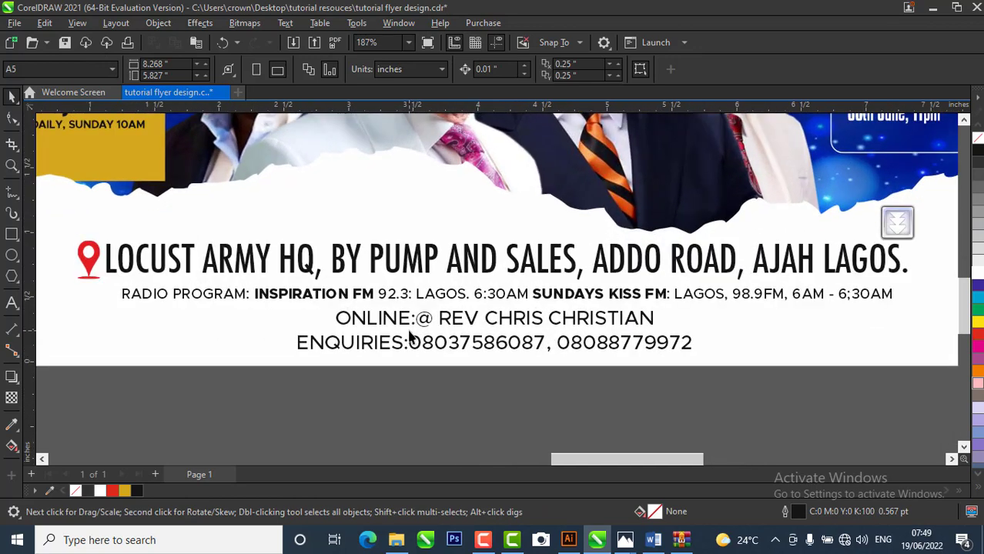
{"action": "scroll", "coordinate": [534, 333], "scroll_direction": "up", "scroll_amount": 1}
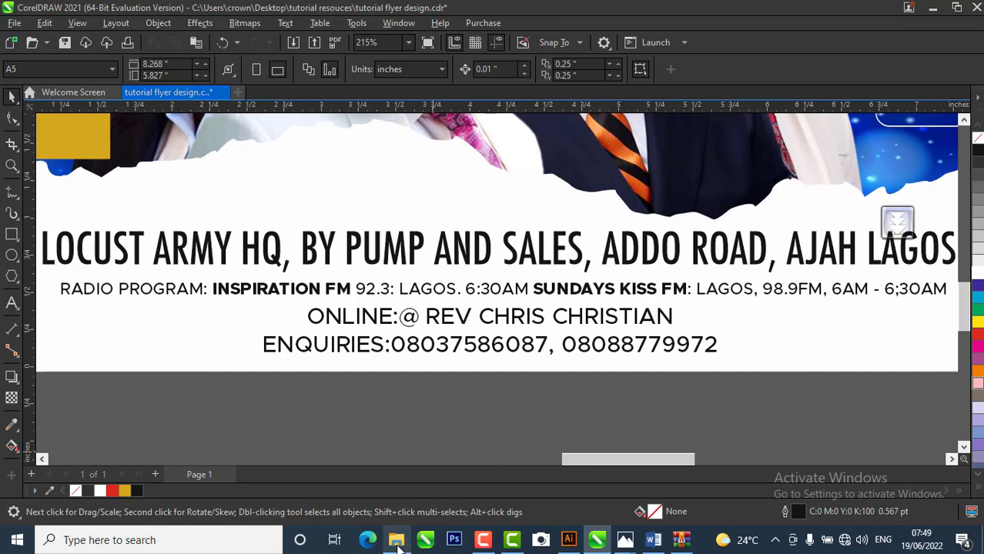
- Switch to the tutorial resouces folder in File Explorer and copy the youtube icon and facebook icon images together
{"action": "left_click", "coordinate": [406, 543]}
{"action": "left_click", "coordinate": [625, 150]}
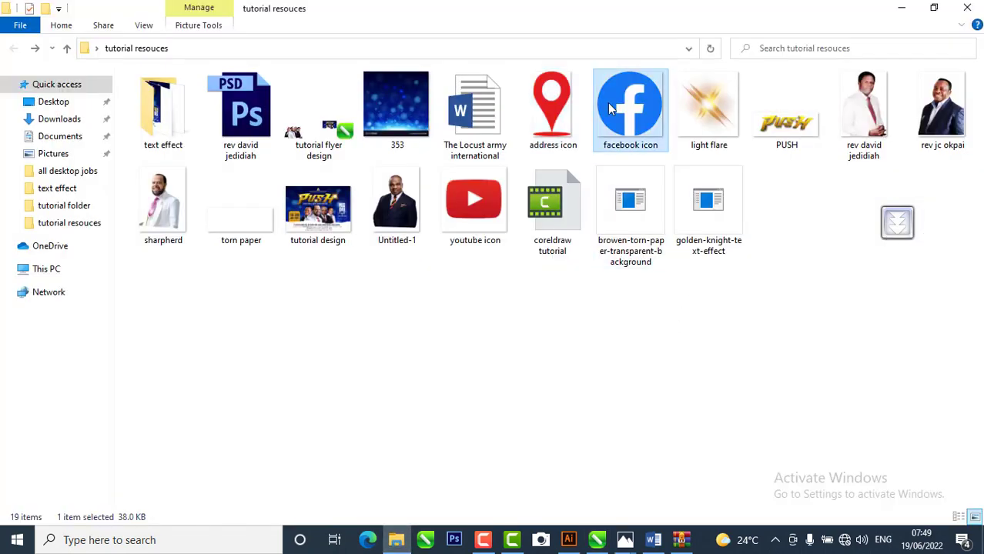
{"action": "left_click", "coordinate": [477, 223], "text": "ctrl"}
{"action": "right_click", "coordinate": [477, 224]}
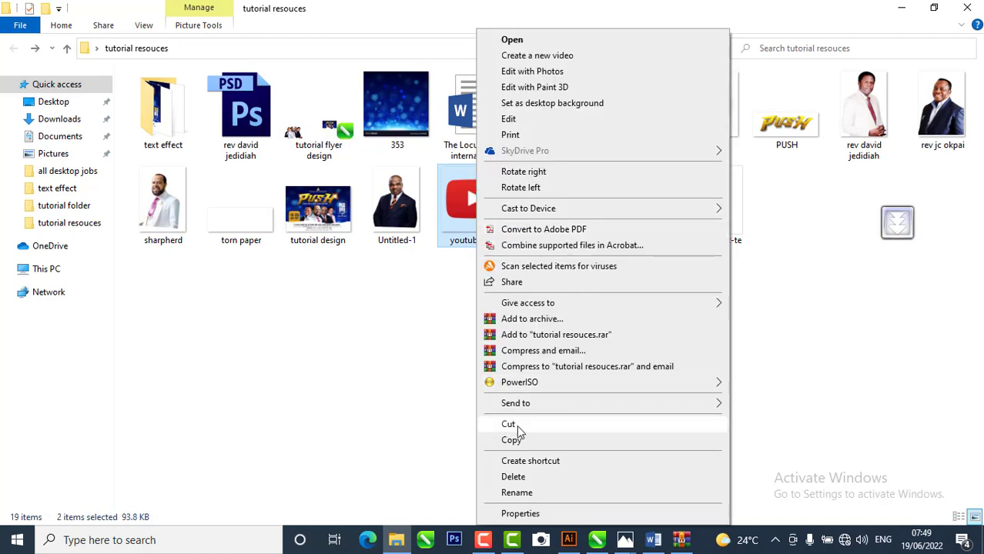
{"action": "left_click", "coordinate": [367, 382]}
{"action": "left_click", "coordinate": [463, 232]}
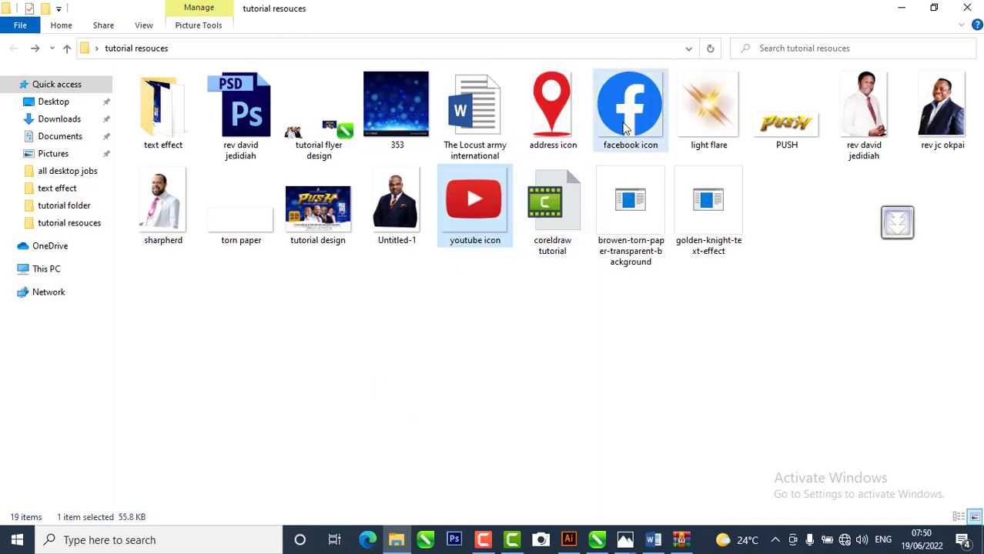
{"action": "left_click", "coordinate": [622, 116], "text": "ctrl"}
{"action": "right_click", "coordinate": [622, 115]}
{"action": "left_click", "coordinate": [658, 441]}
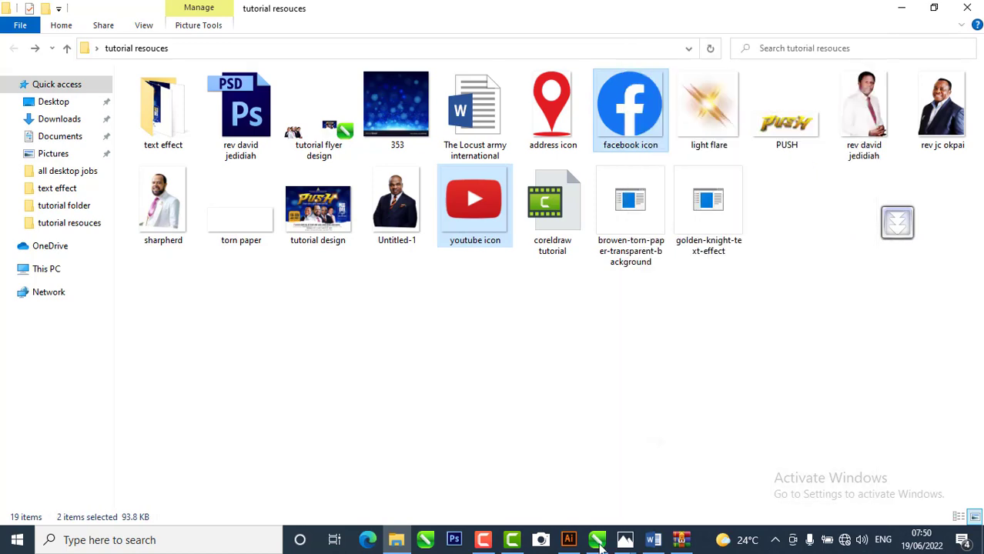
- Return to CorelDRAW, paste both icons, shrink the YouTube icon to text height and place it at the end of the online line
{"action": "left_click", "coordinate": [596, 540]}
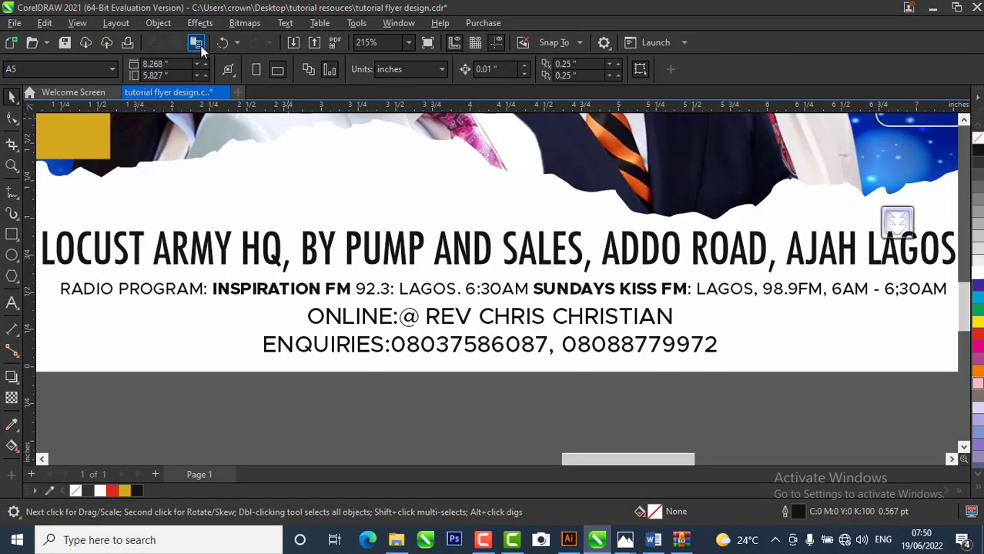
{"action": "key", "text": "ctrl+v"}
{"action": "scroll", "coordinate": [516, 266], "scroll_direction": "down", "scroll_amount": 3}
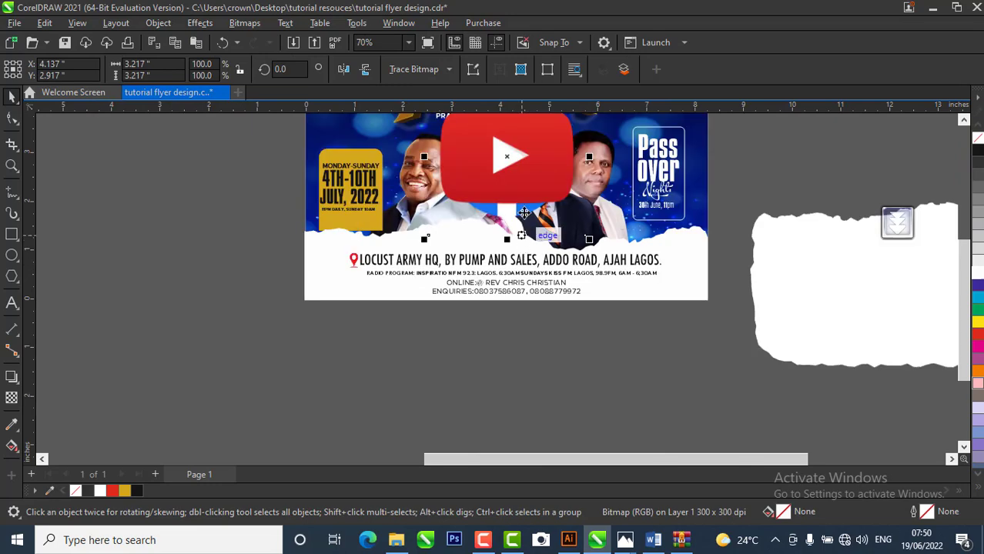
{"action": "left_click_drag", "start_coordinate": [517, 207], "coordinate": [578, 339]}
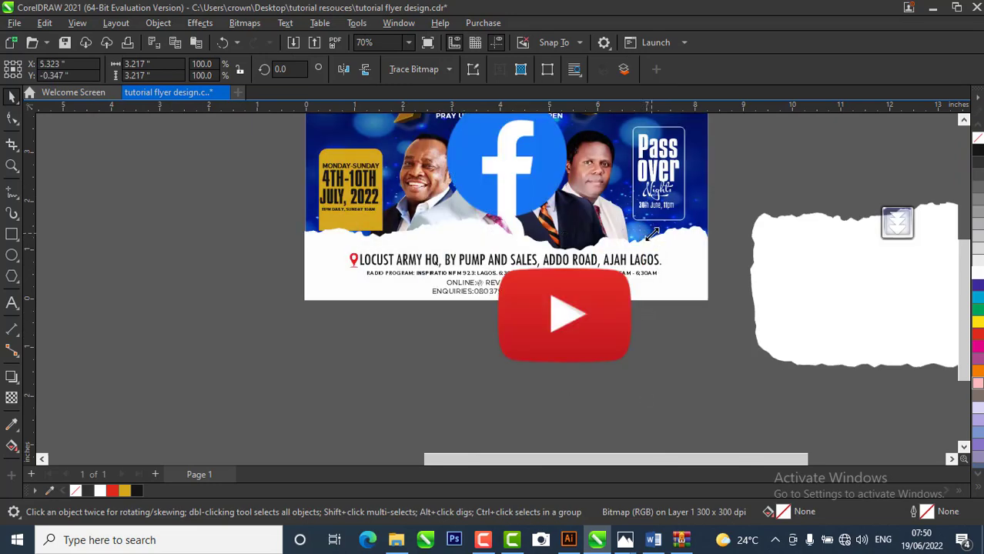
{"action": "left_click_drag", "start_coordinate": [647, 231], "coordinate": [604, 231]}
{"action": "scroll", "coordinate": [508, 376], "scroll_direction": "up", "scroll_amount": 1}
{"action": "scroll", "coordinate": [610, 232], "scroll_direction": "up", "scroll_amount": 2}
{"action": "scroll", "coordinate": [605, 237], "scroll_direction": "up", "scroll_amount": 2}
{"action": "scroll", "coordinate": [603, 234], "scroll_direction": "down", "scroll_amount": 1}
{"action": "left_click", "coordinate": [636, 391]}
{"action": "scroll", "coordinate": [636, 392], "scroll_direction": "down", "scroll_amount": 4}
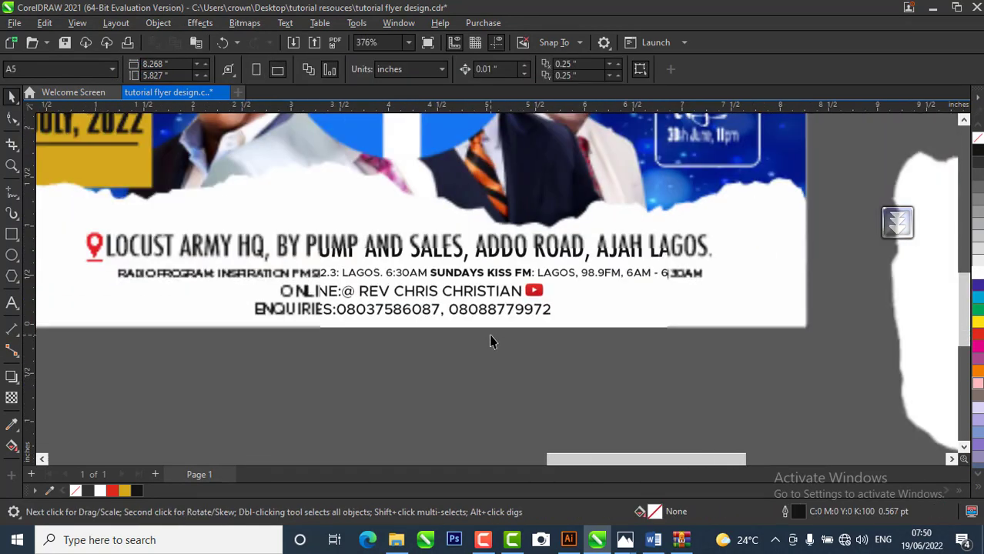
- Shrink the Facebook icon to about 0.177 inches square and place it beside the YouTube icon on the online line
{"action": "left_click_drag", "start_coordinate": [461, 209], "coordinate": [591, 400]}
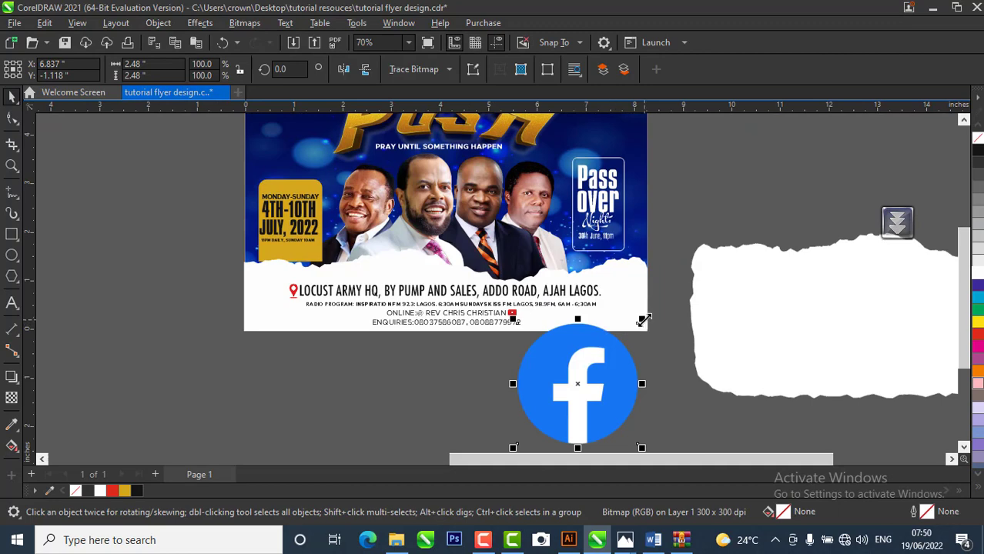
{"action": "left_click_drag", "start_coordinate": [643, 321], "coordinate": [540, 322]}
{"action": "scroll", "coordinate": [541, 321], "scroll_direction": "up", "scroll_amount": 4}
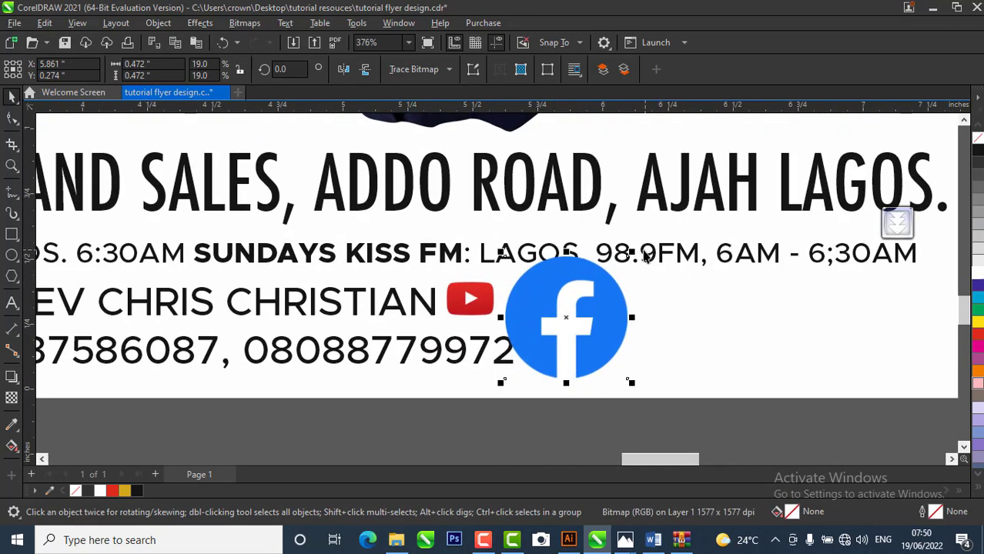
{"action": "left_click_drag", "start_coordinate": [632, 253], "coordinate": [569, 314]}
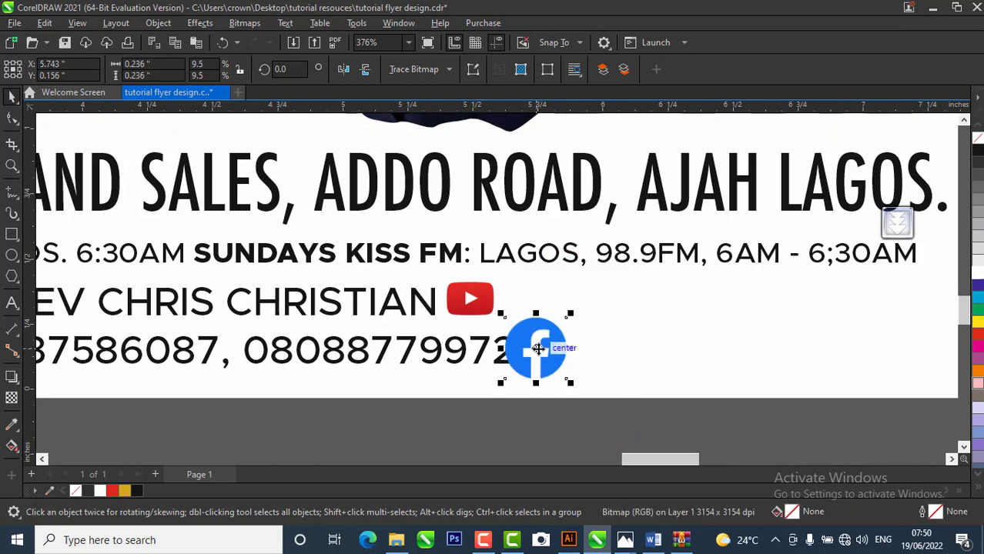
{"action": "left_click_drag", "start_coordinate": [537, 348], "coordinate": [529, 304]}
{"action": "scroll", "coordinate": [532, 305], "scroll_direction": "up", "scroll_amount": 2}
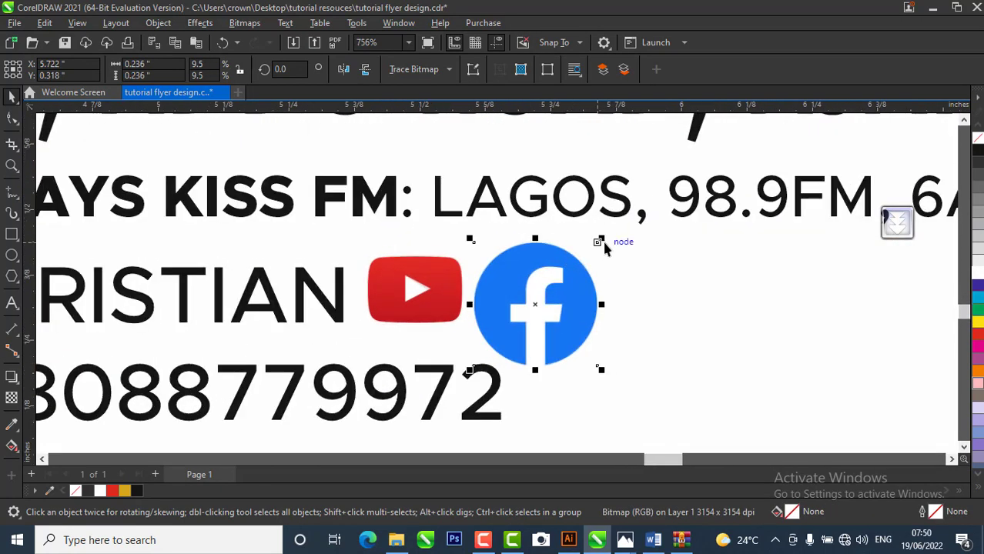
{"action": "left_click_drag", "start_coordinate": [603, 239], "coordinate": [571, 269]}
{"action": "left_click_drag", "start_coordinate": [518, 318], "coordinate": [513, 292]}
{"action": "scroll", "coordinate": [512, 293], "scroll_direction": "down", "scroll_amount": 5}
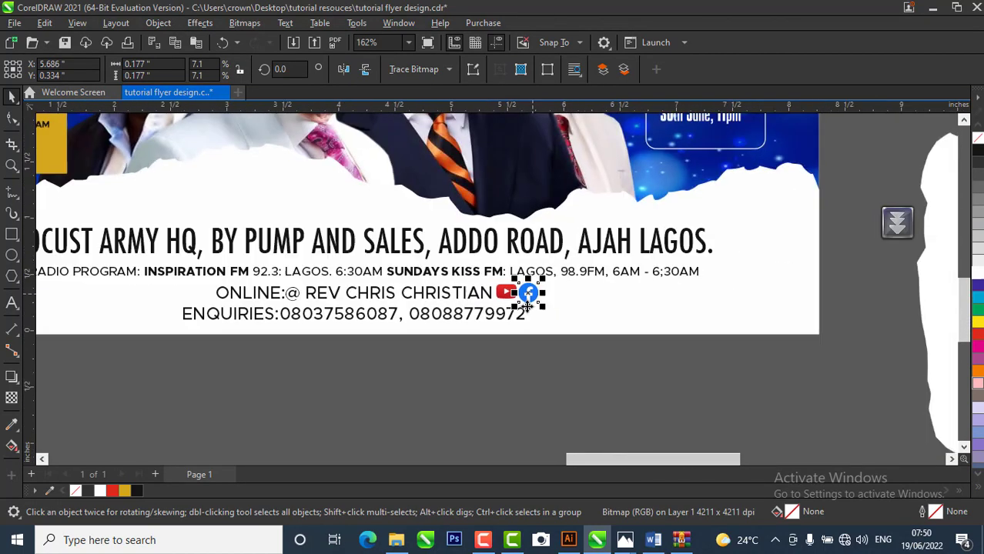
{"action": "left_click", "coordinate": [591, 371]}
- Shift the enquiries line slightly to the right so it sits centred beneath the online line and its icons
{"action": "left_click", "coordinate": [392, 323]}
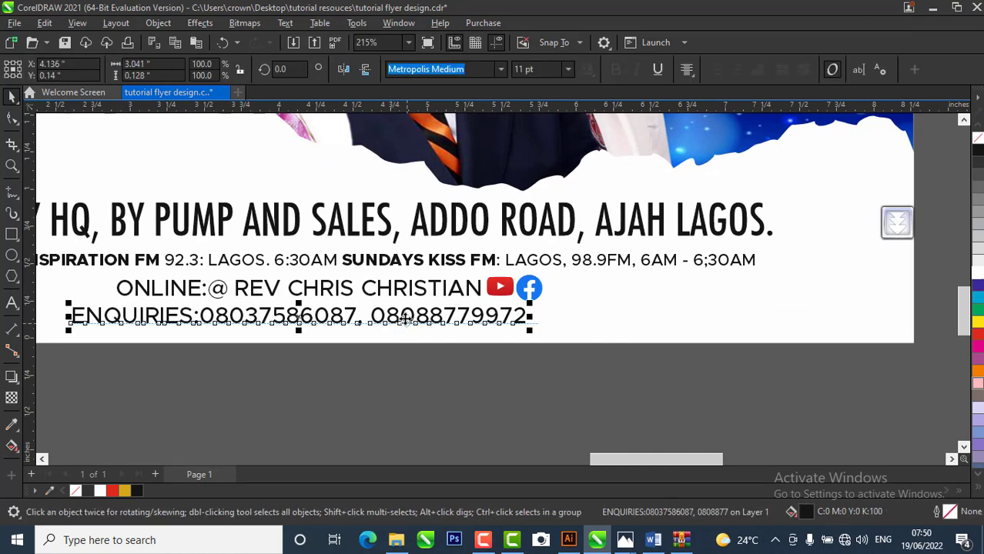
{"action": "left_click_drag", "start_coordinate": [411, 321], "coordinate": [428, 325]}
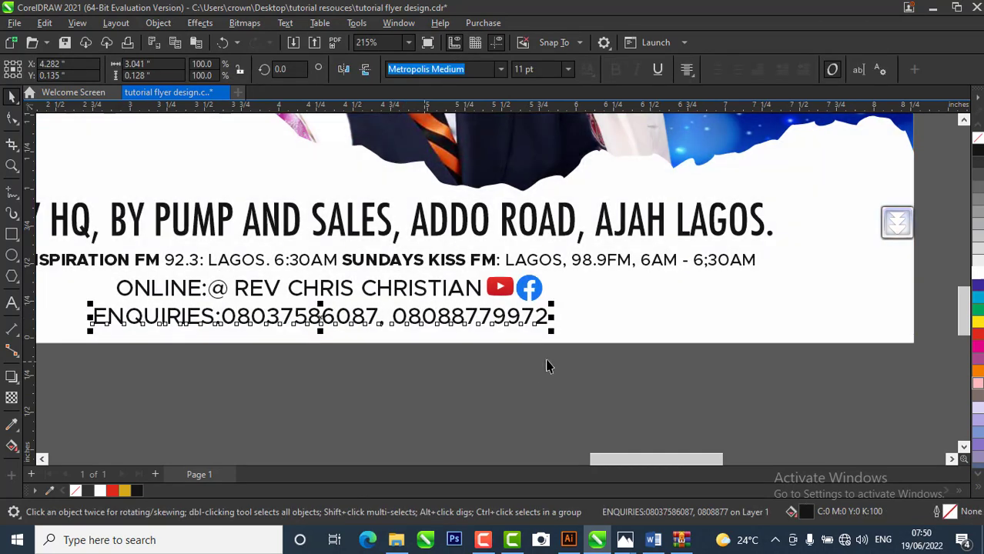
{"action": "scroll", "coordinate": [547, 362], "scroll_direction": "down", "scroll_amount": 3}
{"action": "scroll", "coordinate": [548, 365], "scroll_direction": "down", "scroll_amount": 2}
{"action": "scroll", "coordinate": [550, 365], "scroll_direction": "up", "scroll_amount": 1}
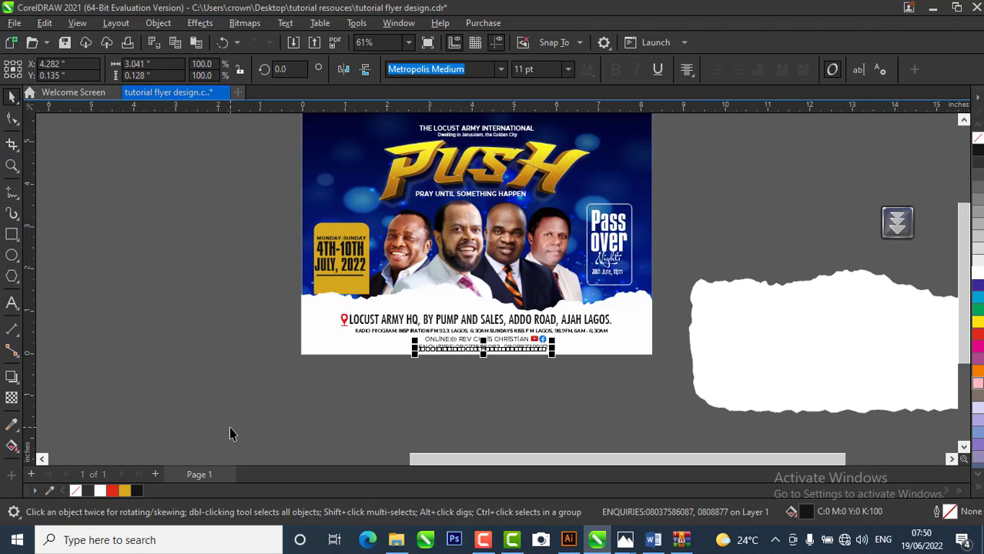
{"action": "scroll", "coordinate": [515, 333], "scroll_direction": "up", "scroll_amount": 2}
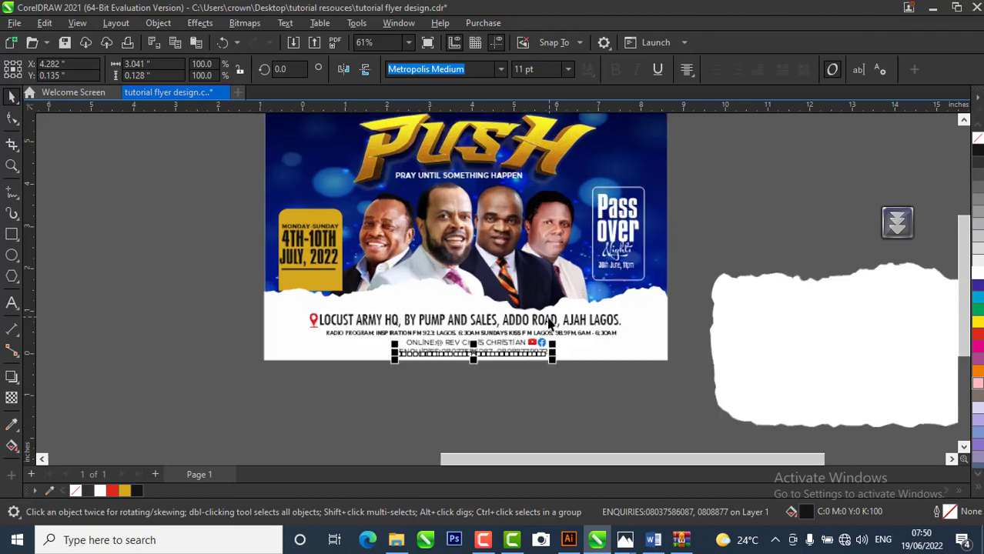
{"action": "scroll", "coordinate": [430, 381], "scroll_direction": "up", "scroll_amount": 4}
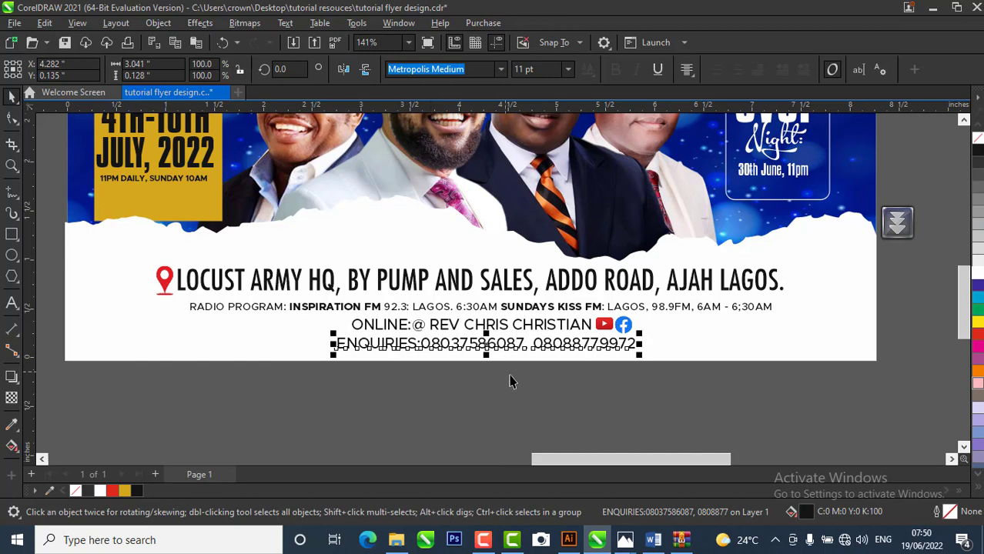
{"action": "scroll", "coordinate": [443, 361], "scroll_direction": "up", "scroll_amount": 2}
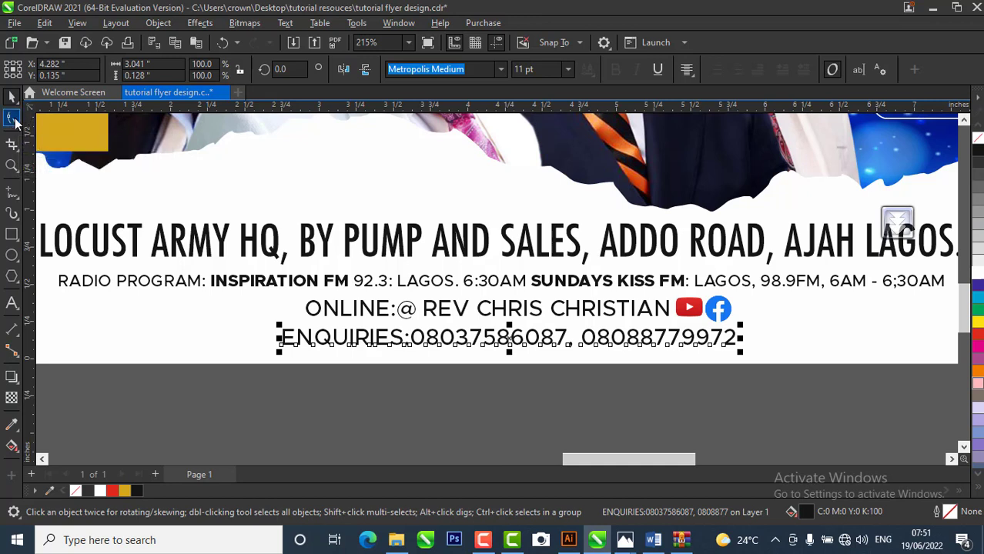
- Widen the character spacing of the enquiries line with the Shape tool so it extends beyond the online line
{"action": "left_click", "coordinate": [13, 119]}
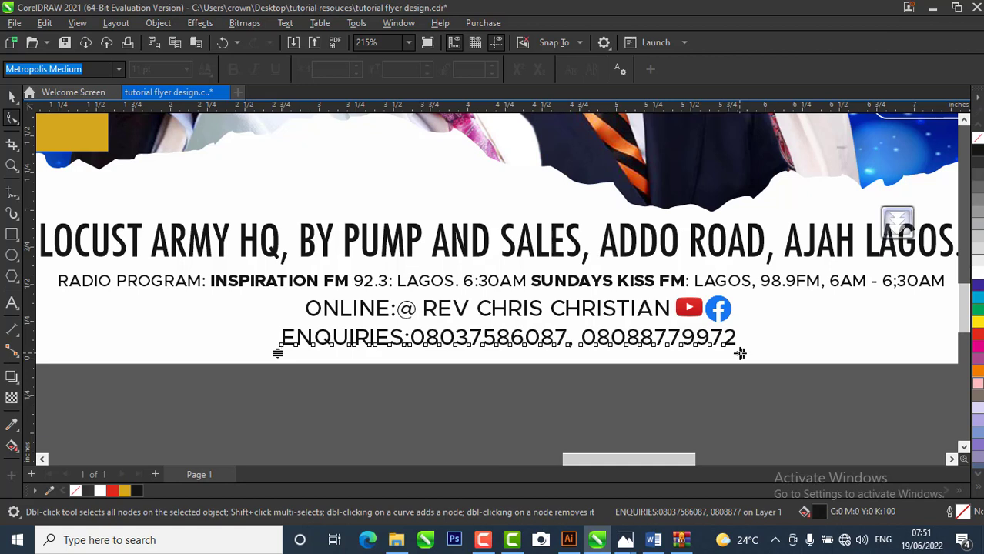
{"action": "left_click_drag", "start_coordinate": [740, 353], "coordinate": [925, 359]}
{"action": "scroll", "coordinate": [528, 340], "scroll_direction": "down", "scroll_amount": 3}
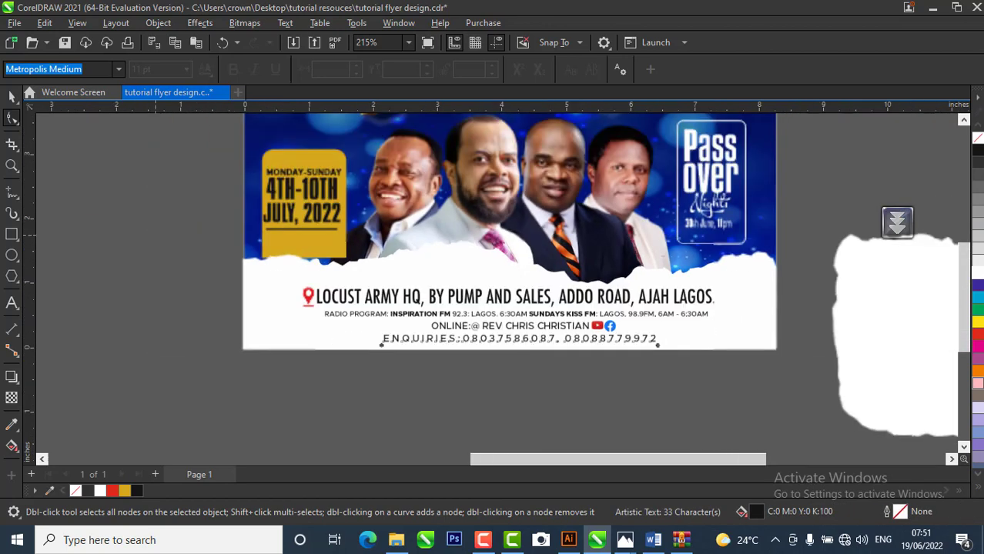
{"action": "left_click", "coordinate": [11, 102]}
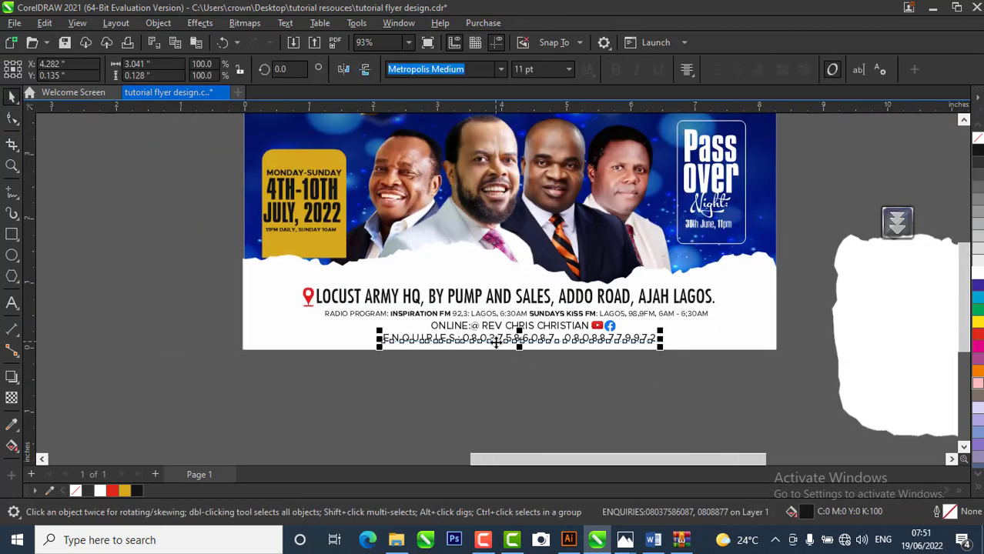
{"action": "scroll", "coordinate": [629, 387], "scroll_direction": "down", "scroll_amount": 1}
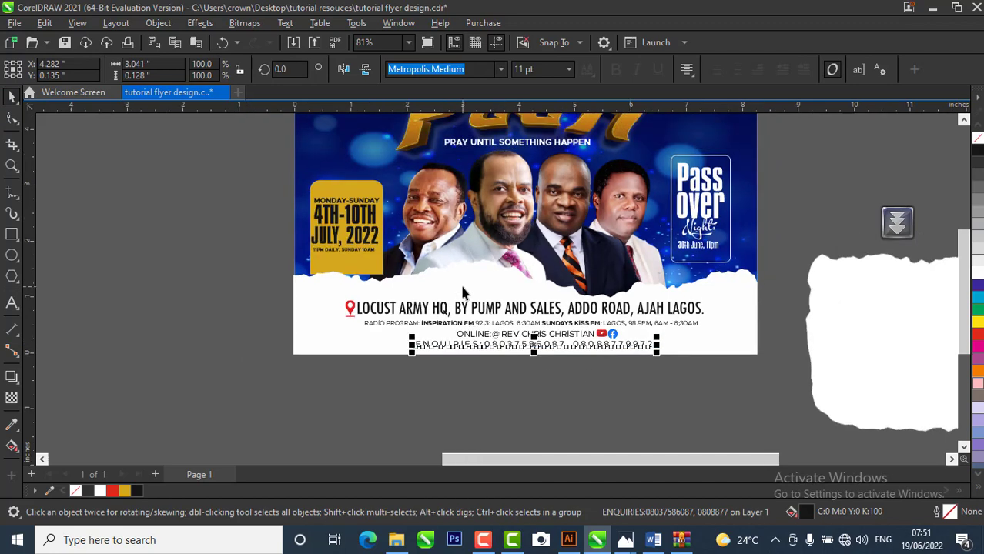
- Move the gold date badge together with its text slightly down so its base tucks behind the torn-paper edge
{"action": "scroll", "coordinate": [465, 293], "scroll_direction": "up", "scroll_amount": 3}
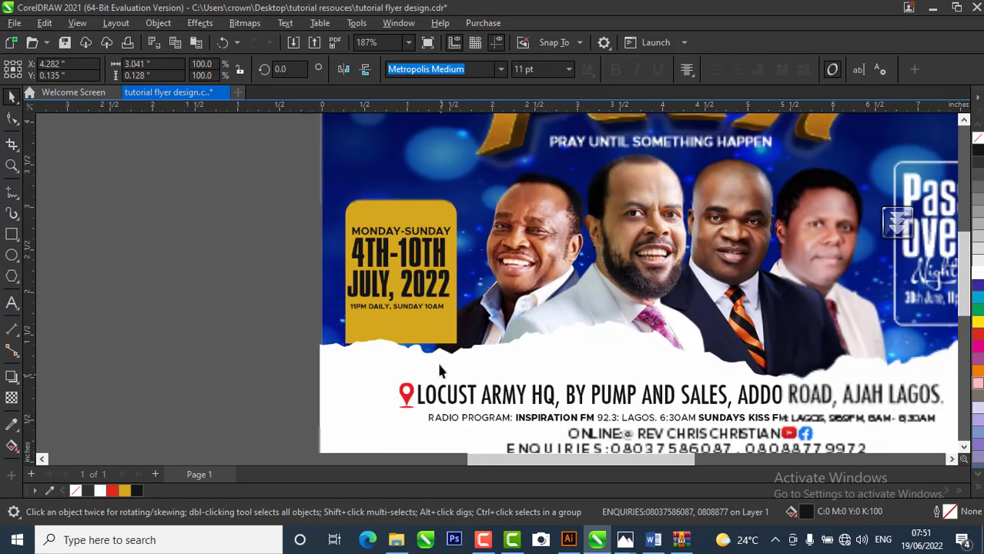
{"action": "left_click_drag", "start_coordinate": [273, 179], "coordinate": [470, 342]}
{"action": "left_click_drag", "start_coordinate": [480, 362], "coordinate": [478, 358]}
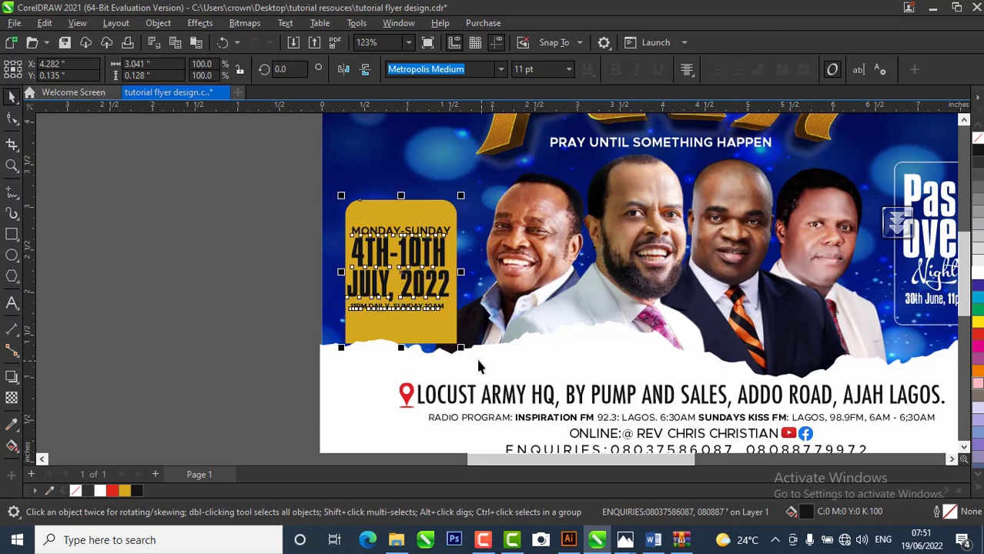
{"action": "left_click_drag", "start_coordinate": [406, 289], "coordinate": [403, 294]}
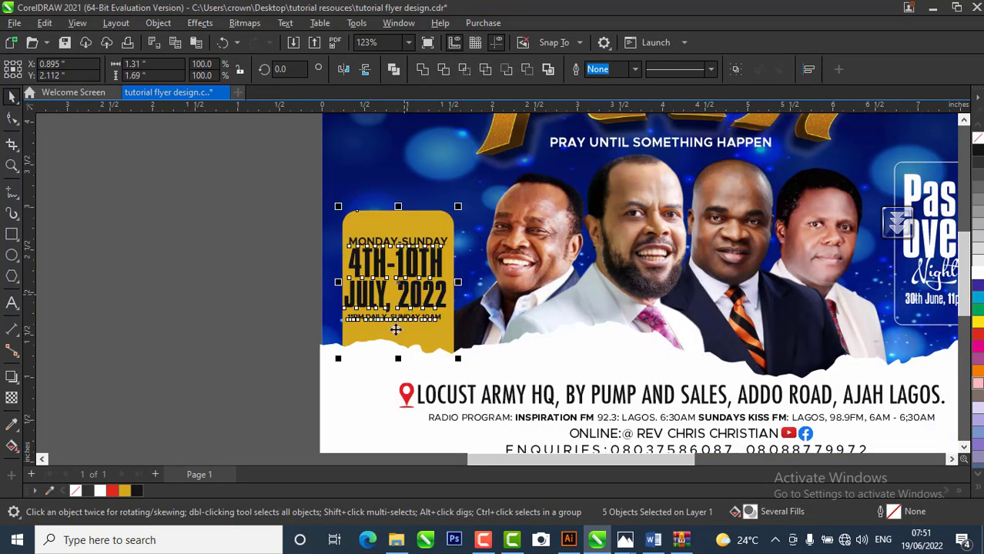
{"action": "left_click", "coordinate": [235, 323]}
{"action": "scroll", "coordinate": [554, 364], "scroll_direction": "up", "scroll_amount": 1}
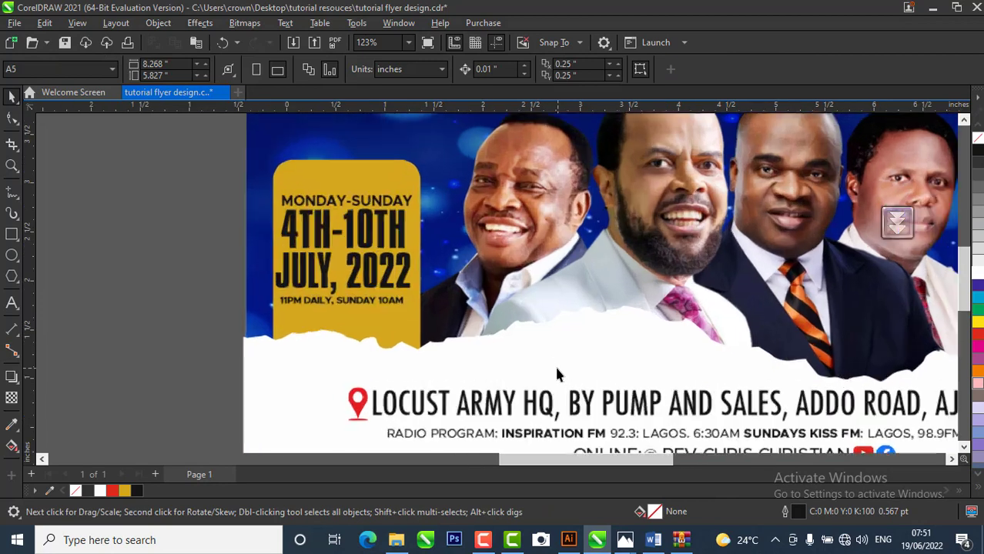
- Brighten the date badge's uniform fill to gold #F2B708
{"action": "left_click", "coordinate": [328, 173]}
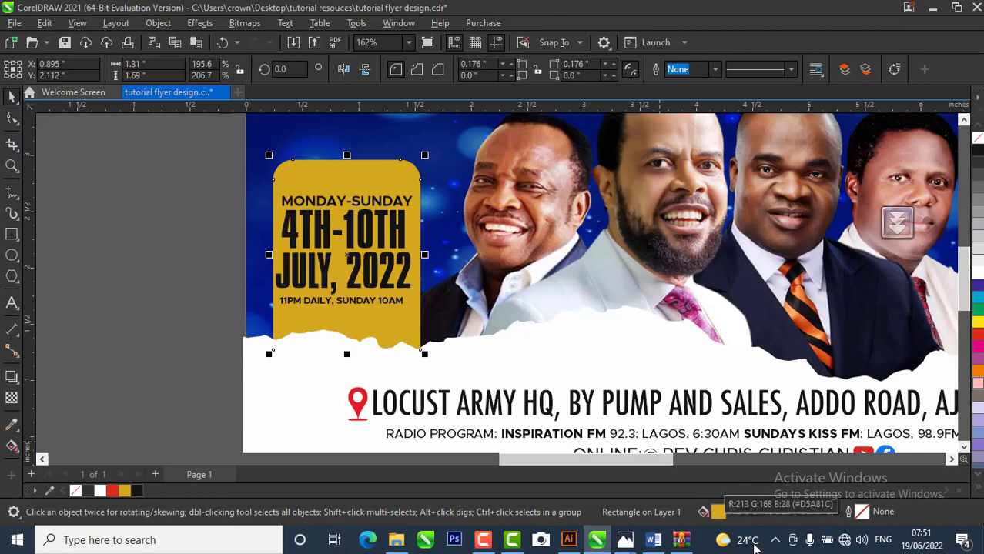
{"action": "double_click", "coordinate": [720, 514]}
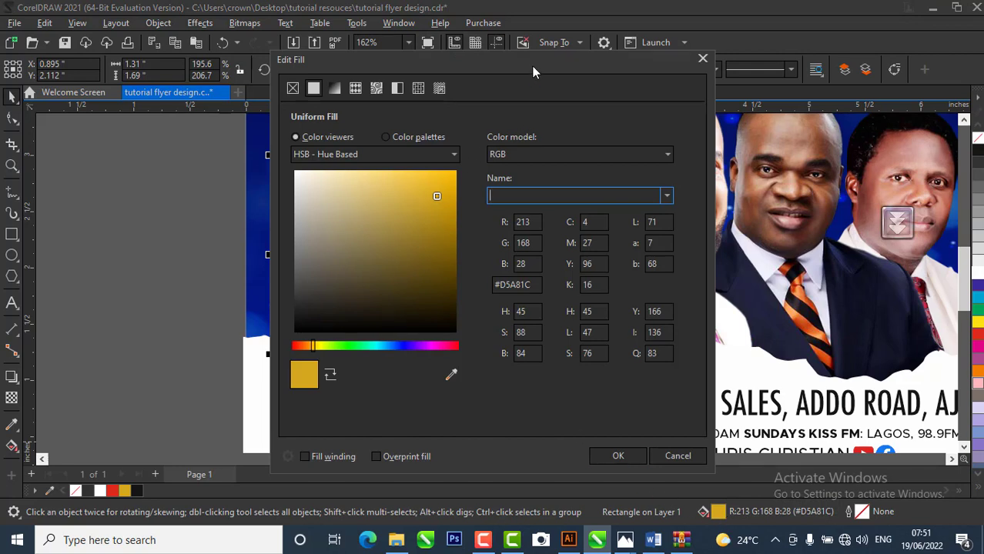
{"action": "left_click_drag", "start_coordinate": [532, 66], "coordinate": [779, 86]}
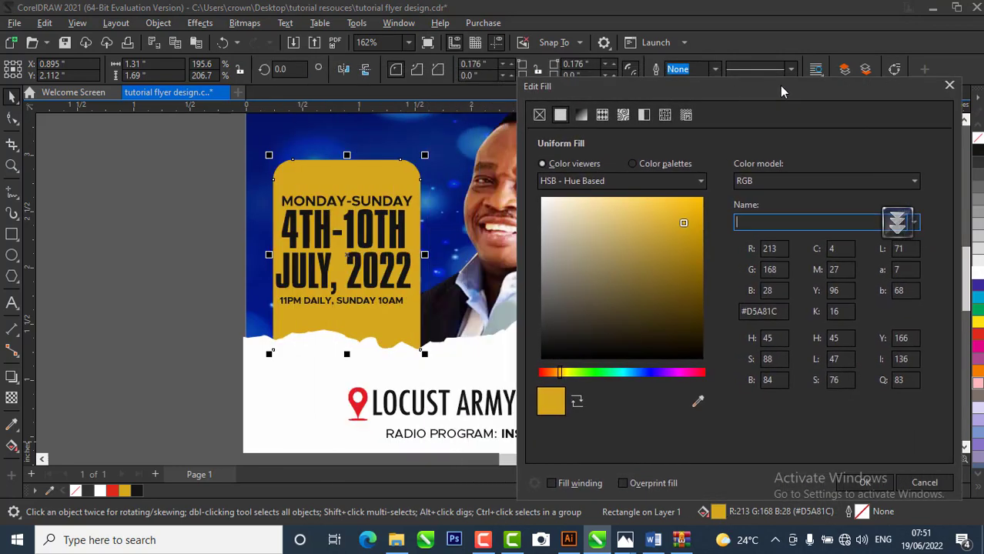
{"action": "left_click", "coordinate": [698, 205]}
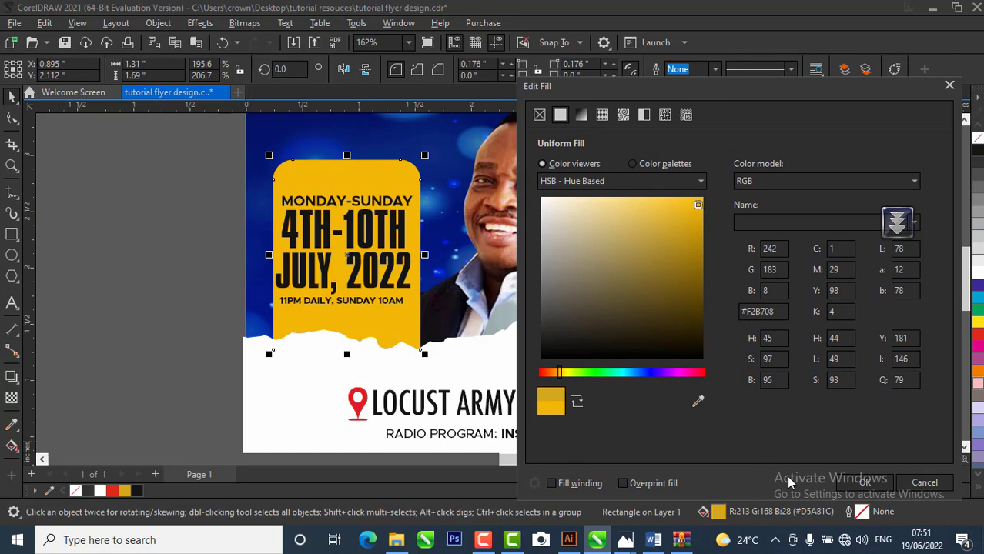
{"action": "left_click", "coordinate": [864, 482]}
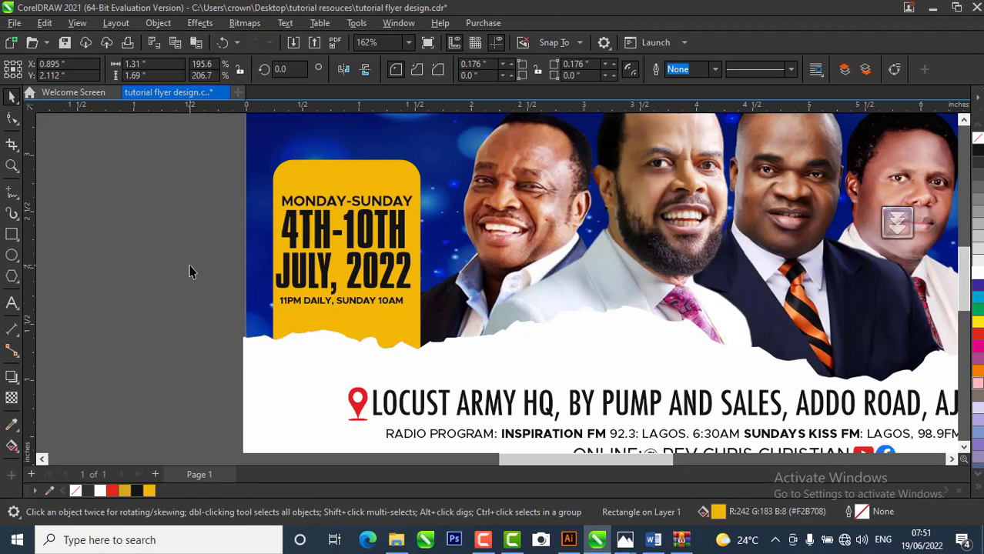
{"action": "left_click", "coordinate": [191, 271]}
- Change the font of the "PRAY UNTIL SOMETHING HAPPEN" tagline to Beast vs SpreadTall
{"action": "scroll", "coordinate": [288, 357], "scroll_direction": "down", "scroll_amount": 2}
{"action": "scroll", "coordinate": [366, 329], "scroll_direction": "down", "scroll_amount": 2}
{"action": "scroll", "coordinate": [334, 300], "scroll_direction": "up", "scroll_amount": 3}
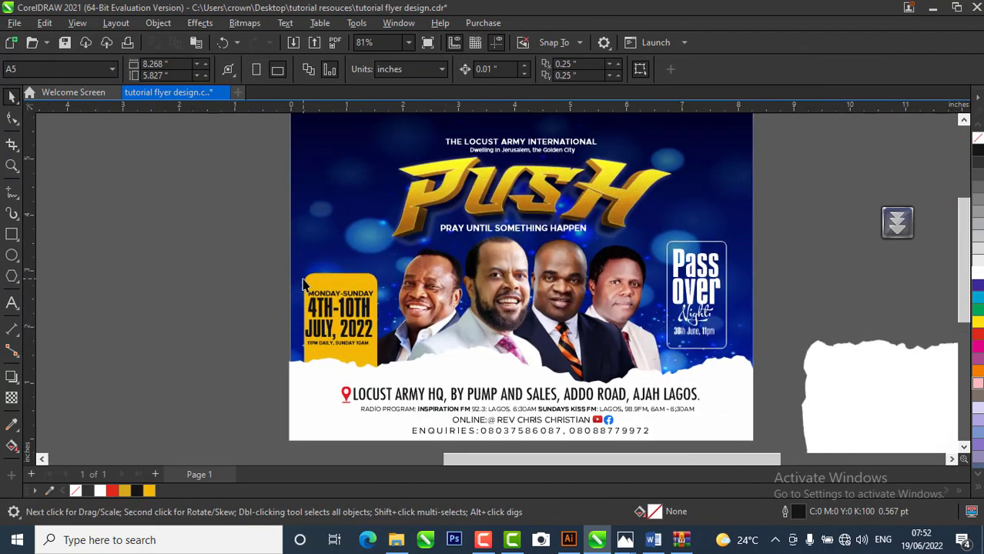
{"action": "scroll", "coordinate": [309, 286], "scroll_direction": "up", "scroll_amount": 1}
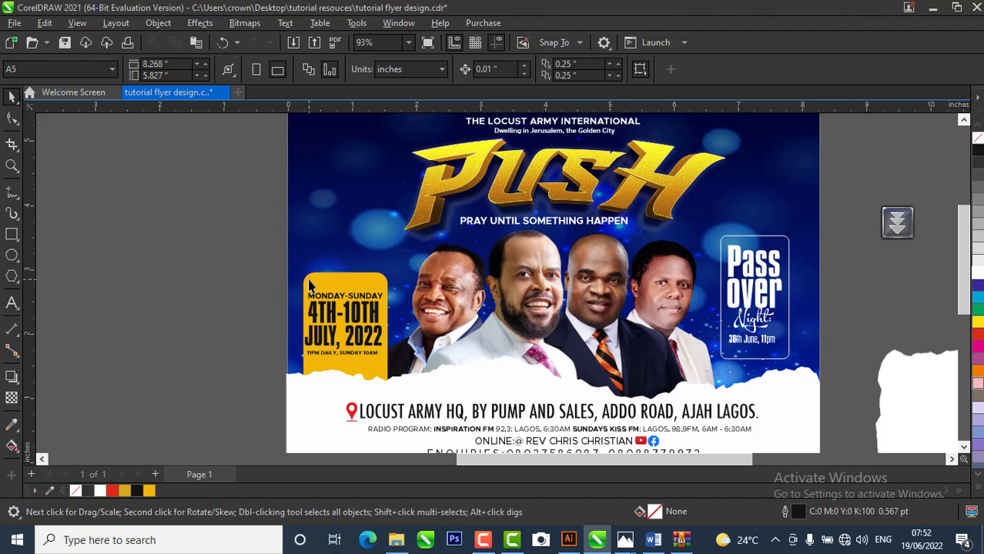
{"action": "left_click", "coordinate": [471, 221]}
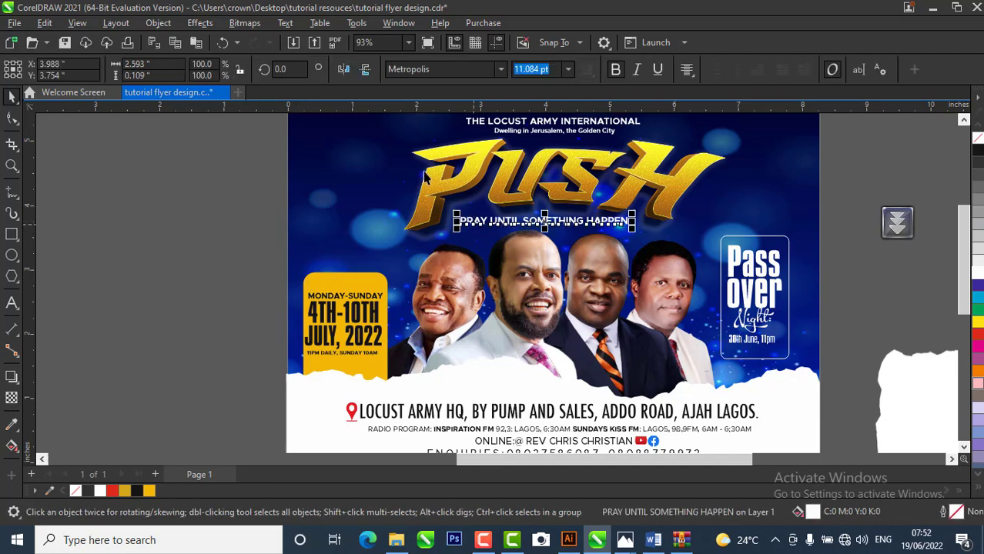
{"action": "left_click", "coordinate": [433, 68]}
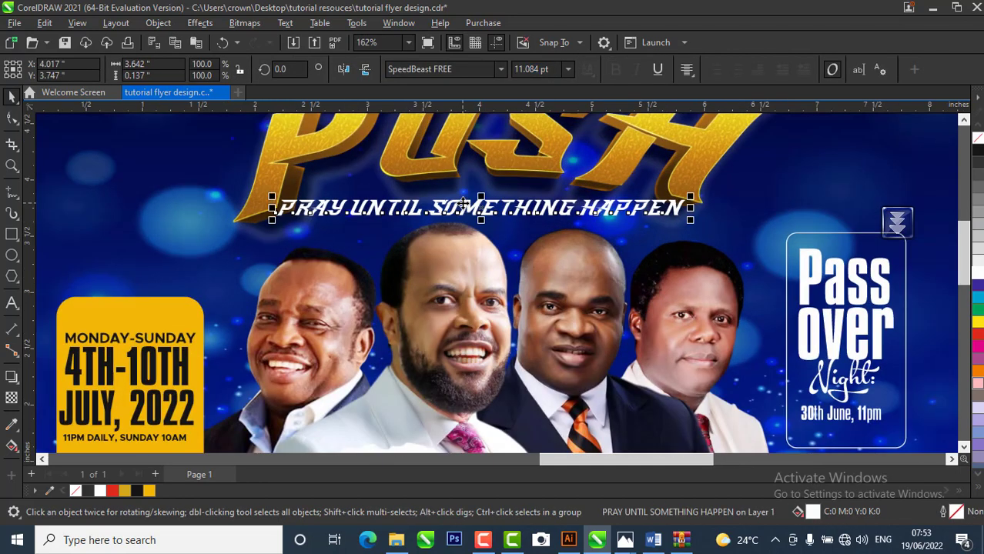
{"action": "left_click", "coordinate": [462, 68]}
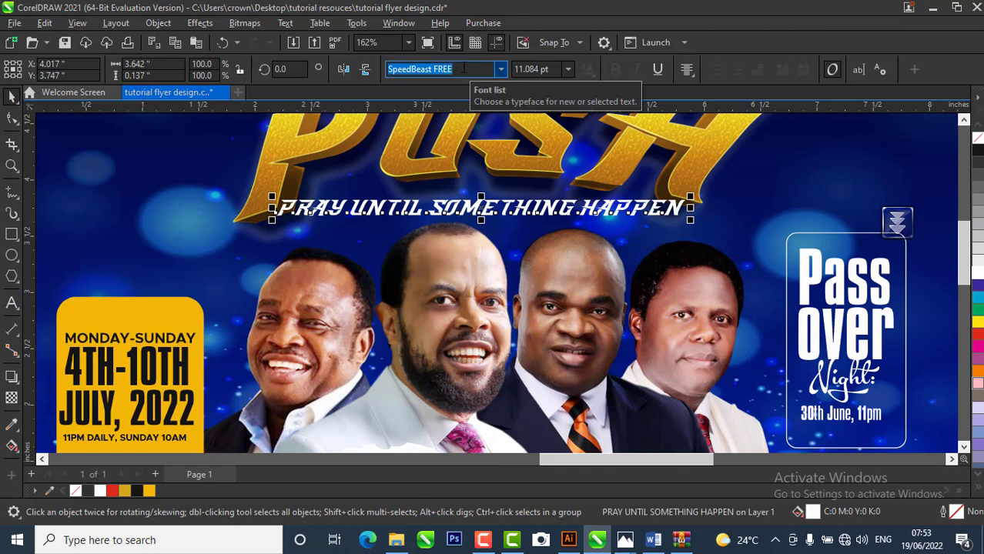
{"action": "type", "text": "Beast vs SpreadTall"}
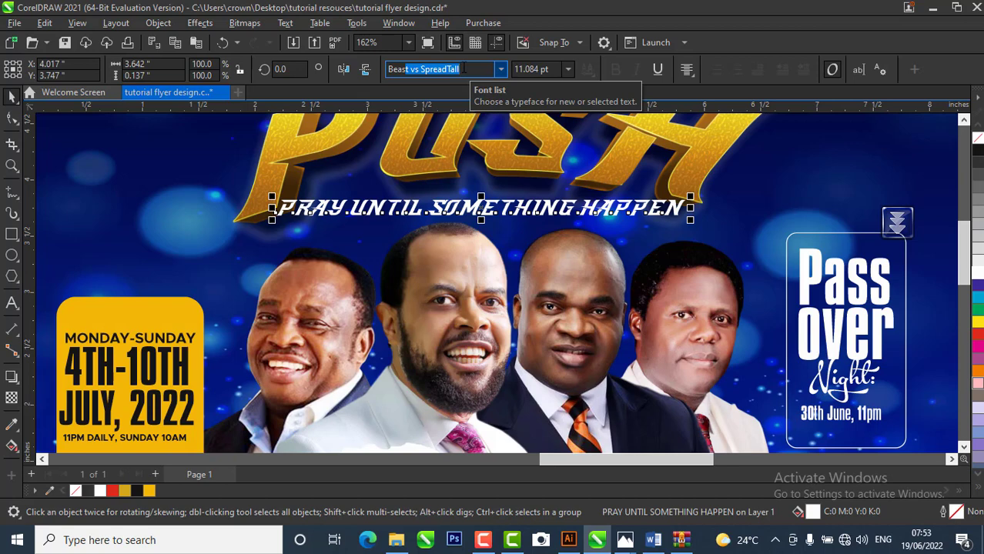
{"action": "key", "text": "Return"}
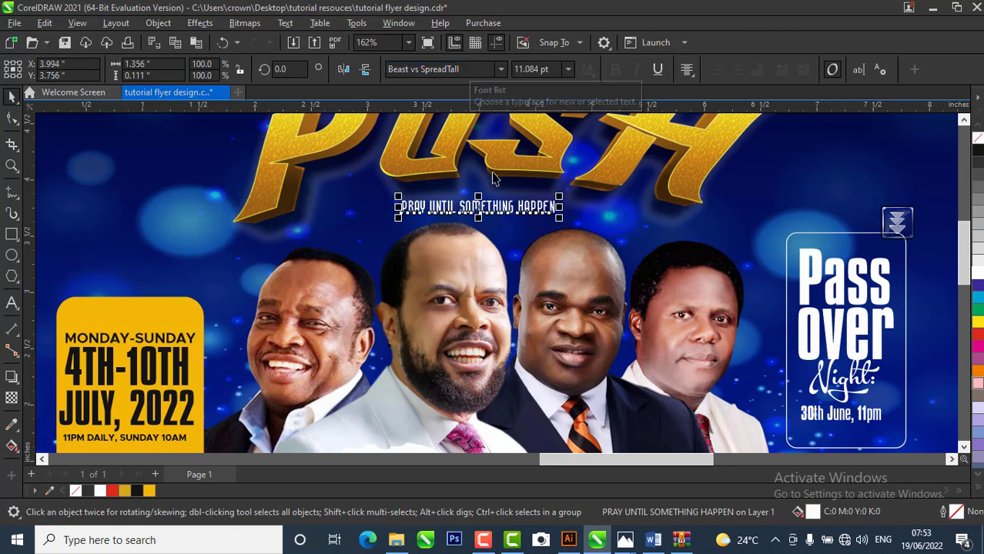
- Set the tagline to 18 pt and stretch it on both sides to about 2.92 inches wide
{"action": "left_click", "coordinate": [568, 69]}
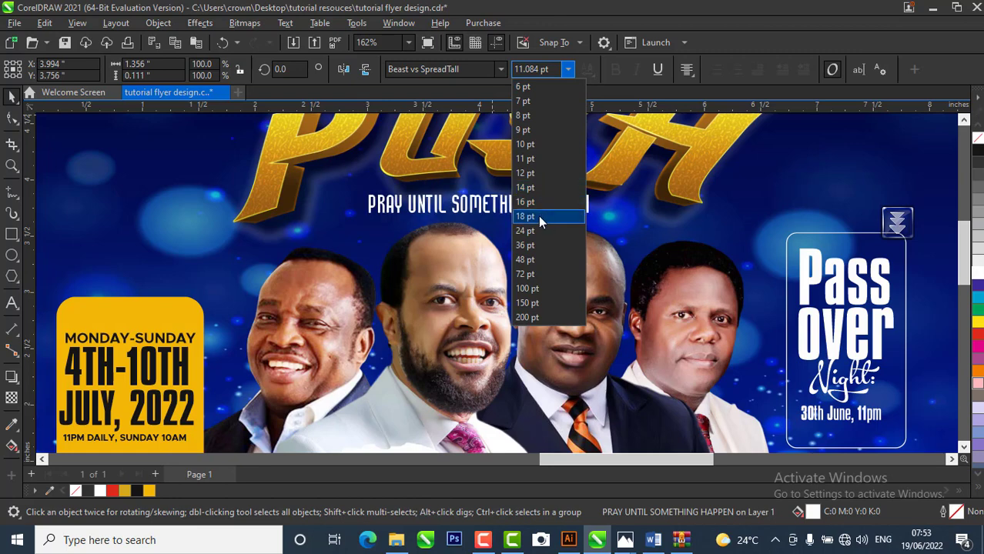
{"action": "left_click", "coordinate": [538, 217]}
{"action": "left_click_drag", "start_coordinate": [607, 203], "coordinate": [650, 203]}
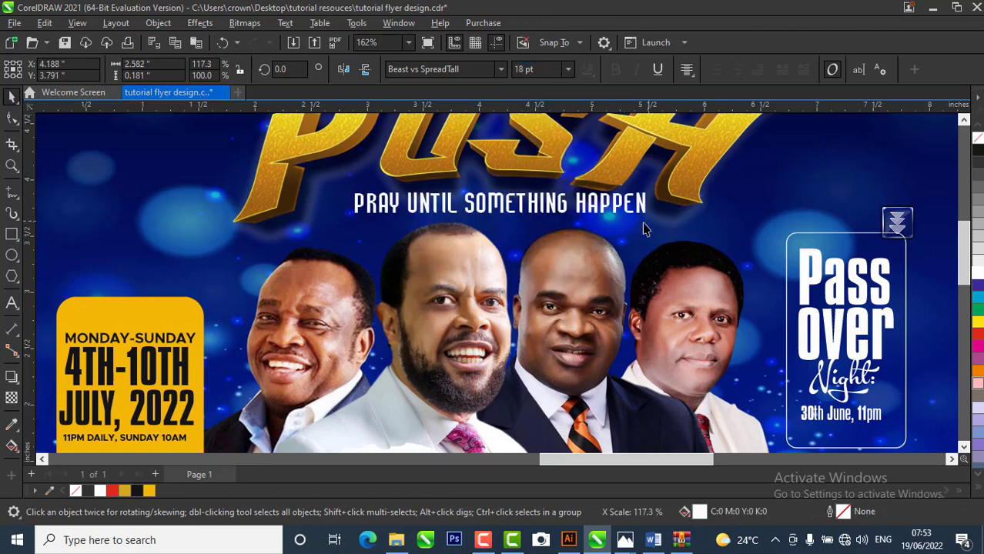
{"action": "left_click_drag", "start_coordinate": [348, 204], "coordinate": [311, 205]}
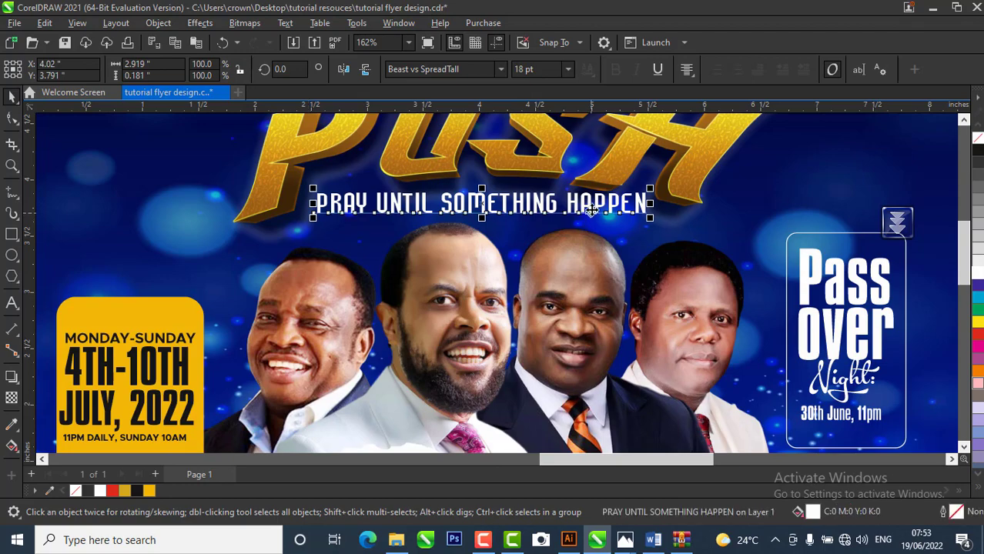
{"action": "scroll", "coordinate": [591, 212], "scroll_direction": "down", "scroll_amount": 5}
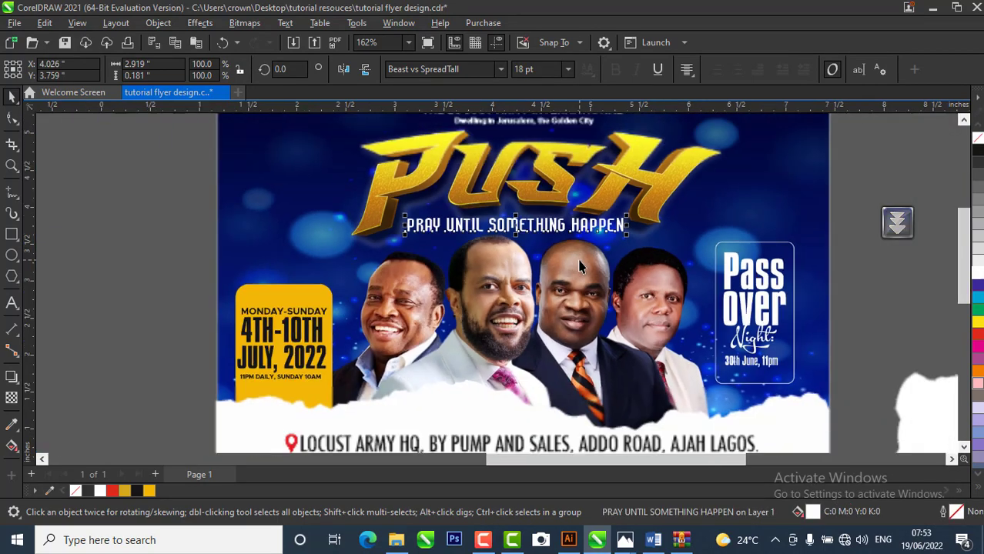
- Shift the PUSH title slightly left and move the tagline slightly left and up so it sits closer beneath the title
{"action": "left_click", "coordinate": [560, 207]}
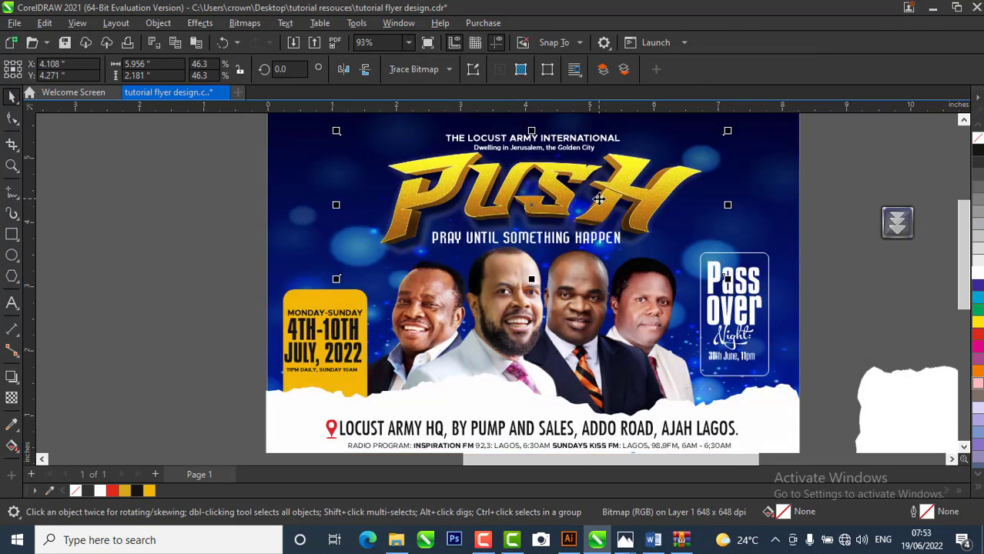
{"action": "left_click_drag", "start_coordinate": [599, 199], "coordinate": [595, 199]}
{"action": "left_click_drag", "start_coordinate": [821, 193], "coordinate": [423, 246]}
{"action": "scroll", "coordinate": [555, 245], "scroll_direction": "up", "scroll_amount": 2}
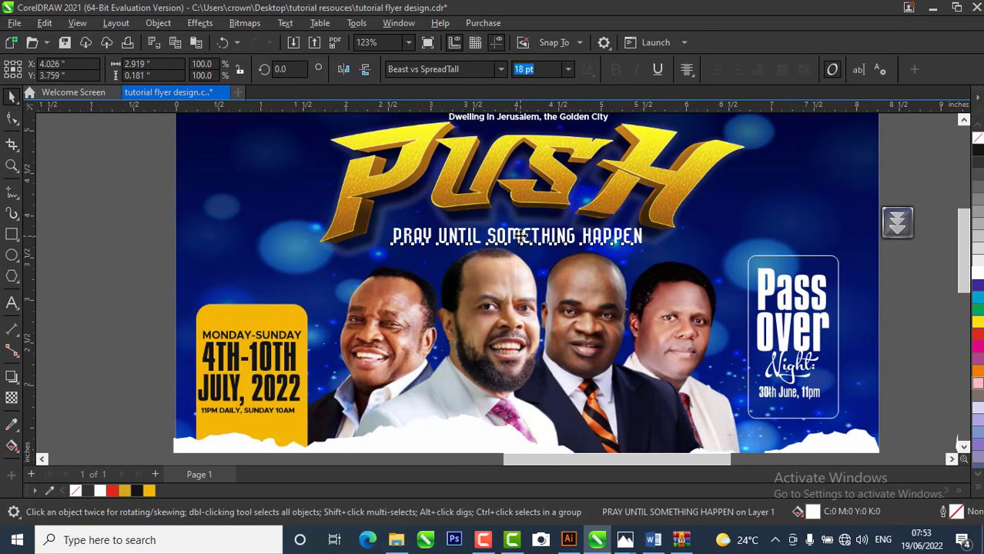
{"action": "left_click_drag", "start_coordinate": [521, 236], "coordinate": [515, 233]}
{"action": "scroll", "coordinate": [569, 251], "scroll_direction": "down", "scroll_amount": 3}
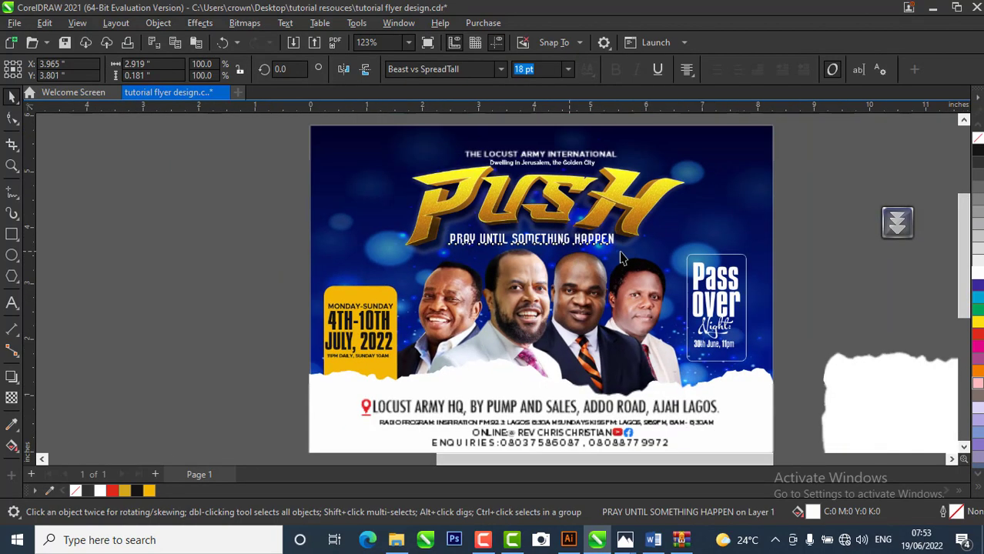
{"action": "left_click", "coordinate": [824, 265]}
{"action": "scroll", "coordinate": [824, 262], "scroll_direction": "up", "scroll_amount": 2}
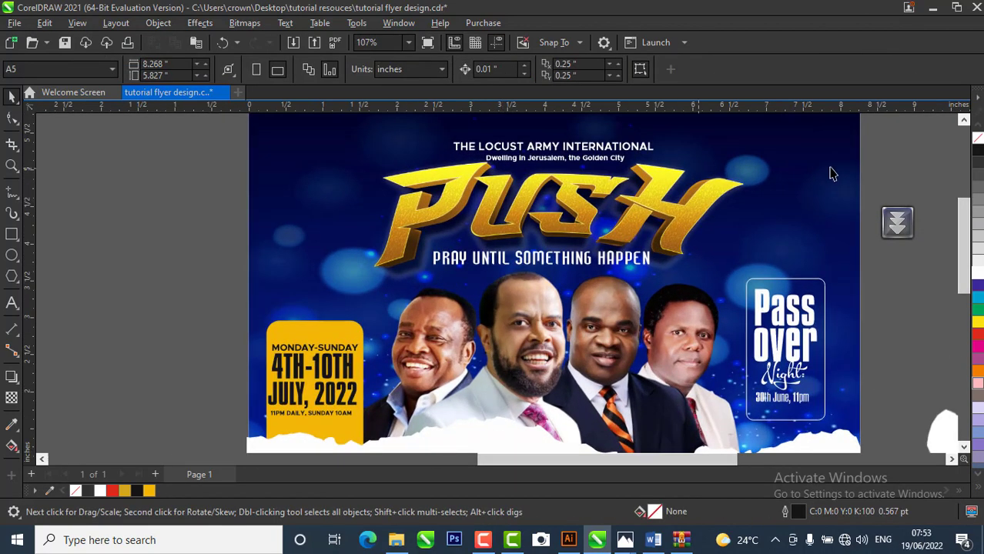
{"action": "left_click_drag", "start_coordinate": [874, 139], "coordinate": [375, 188]}
{"action": "scroll", "coordinate": [469, 273], "scroll_direction": "down", "scroll_amount": 3}
{"action": "scroll", "coordinate": [529, 154], "scroll_direction": "up", "scroll_amount": 3}
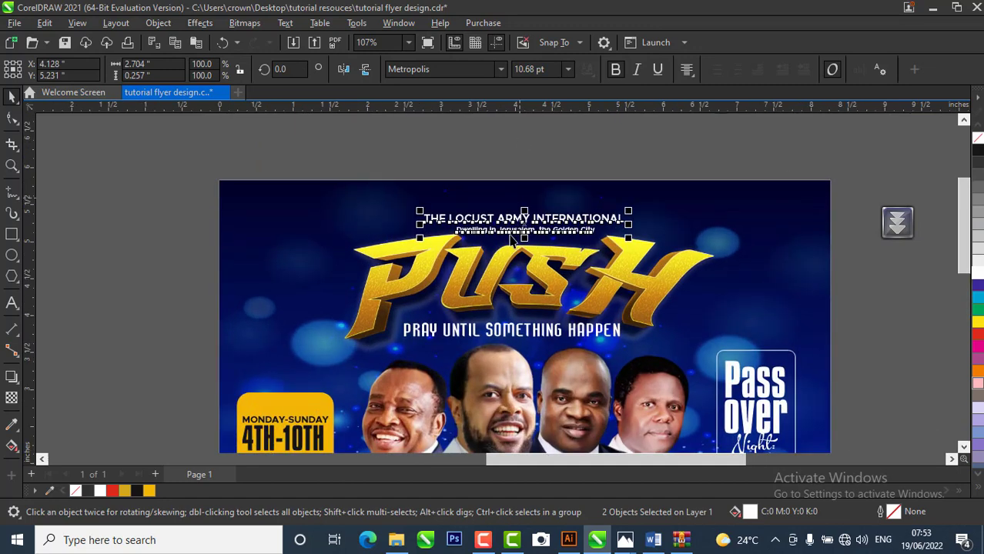
{"action": "scroll", "coordinate": [705, 260], "scroll_direction": "down", "scroll_amount": 2}
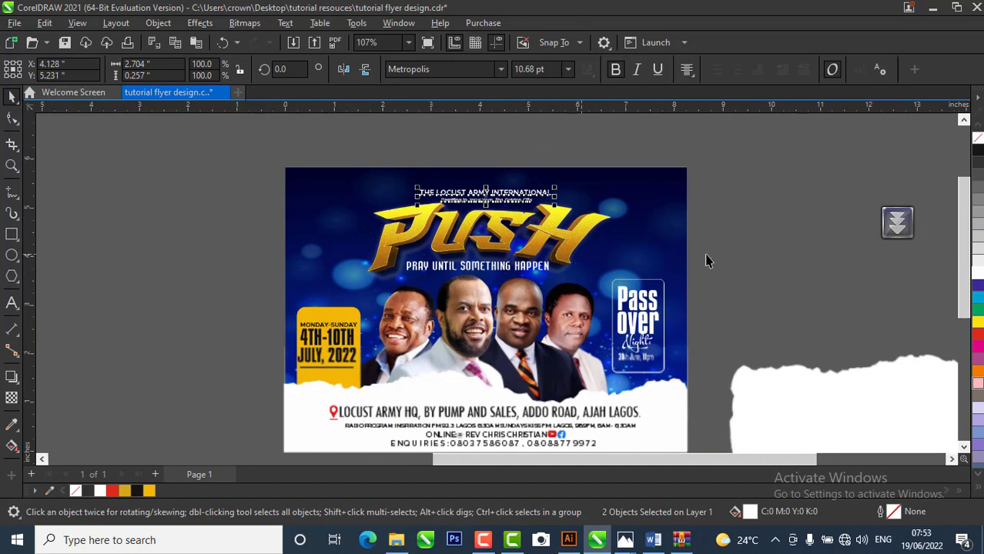
{"action": "left_click", "coordinate": [753, 244]}
{"action": "scroll", "coordinate": [472, 331], "scroll_direction": "up", "scroll_amount": 1}
{"action": "scroll", "coordinate": [473, 332], "scroll_direction": "up", "scroll_amount": 1}
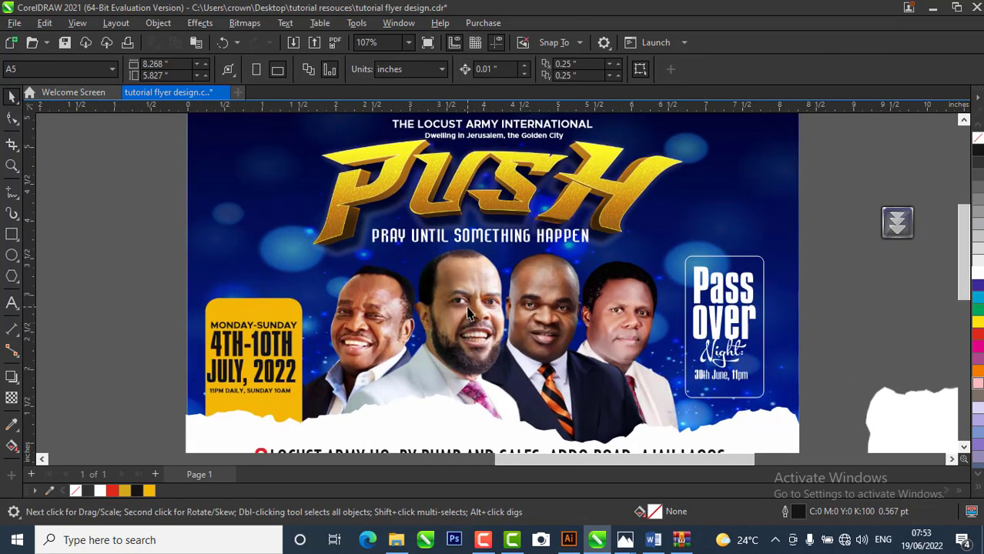
- Edit the background PowerClip and move the picture of the four ministers down by about 0.15 inches
{"action": "scroll", "coordinate": [469, 314], "scroll_direction": "down", "scroll_amount": 2}
{"action": "left_click", "coordinate": [672, 216]}
{"action": "right_click", "coordinate": [672, 216]}
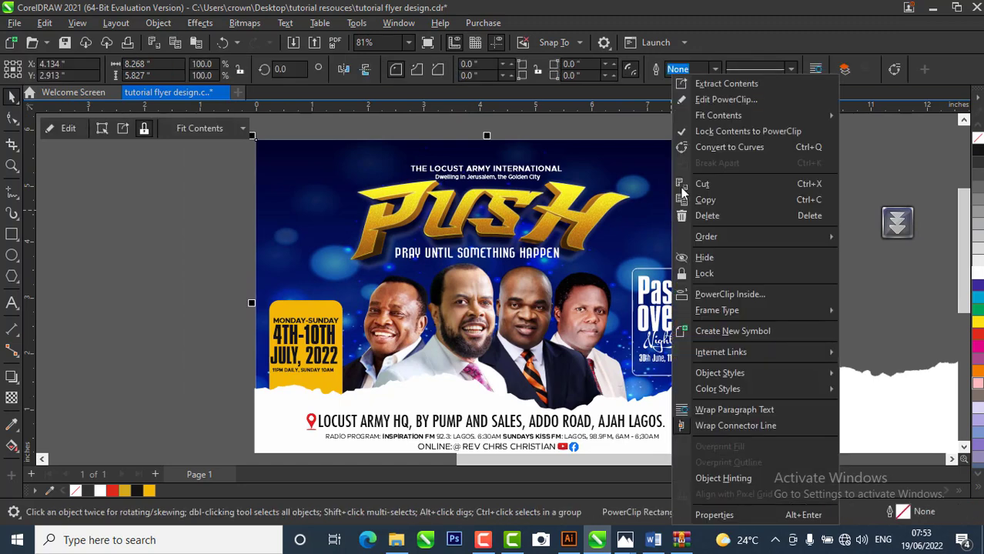
{"action": "left_click", "coordinate": [737, 100]}
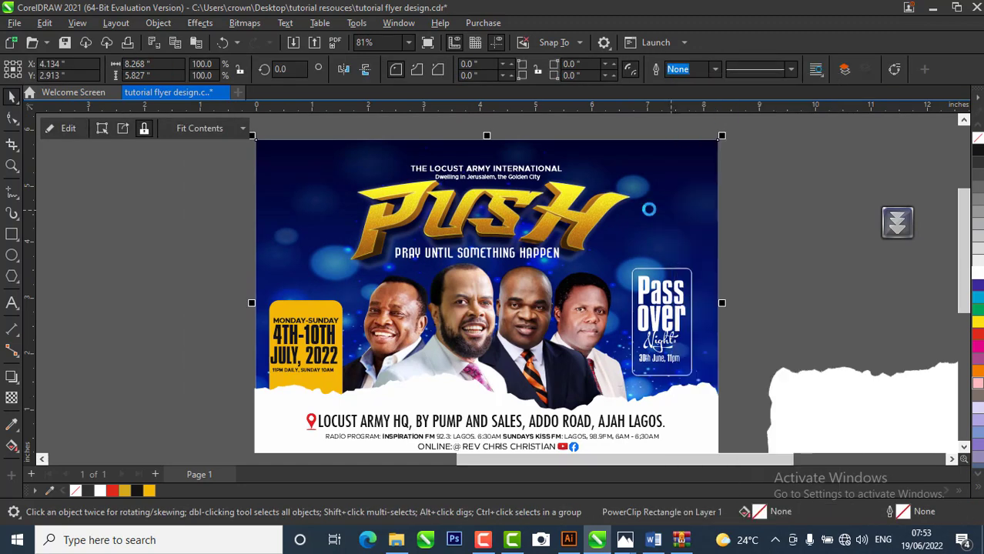
{"action": "left_click", "coordinate": [502, 339]}
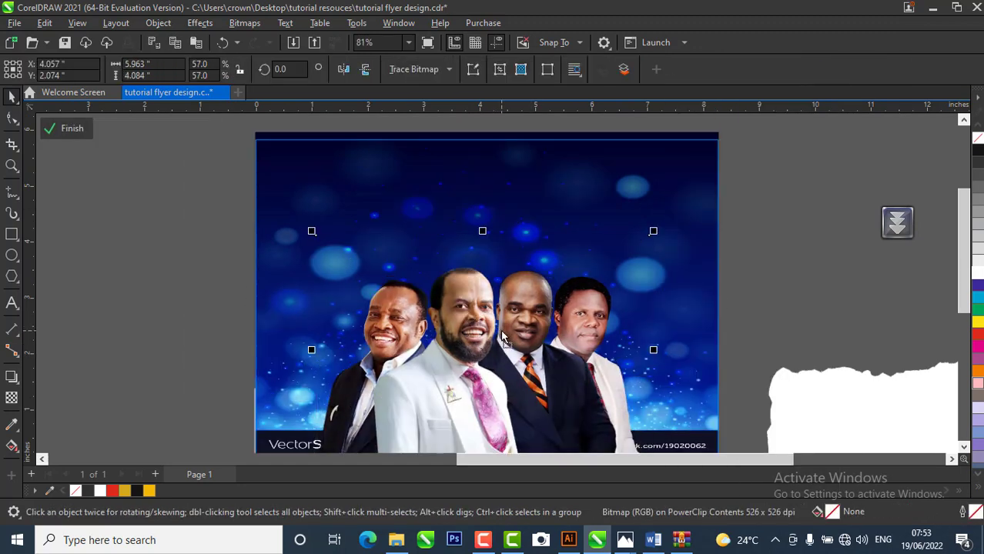
{"action": "left_click_drag", "start_coordinate": [501, 338], "coordinate": [501, 364]}
{"action": "left_click", "coordinate": [499, 360]}
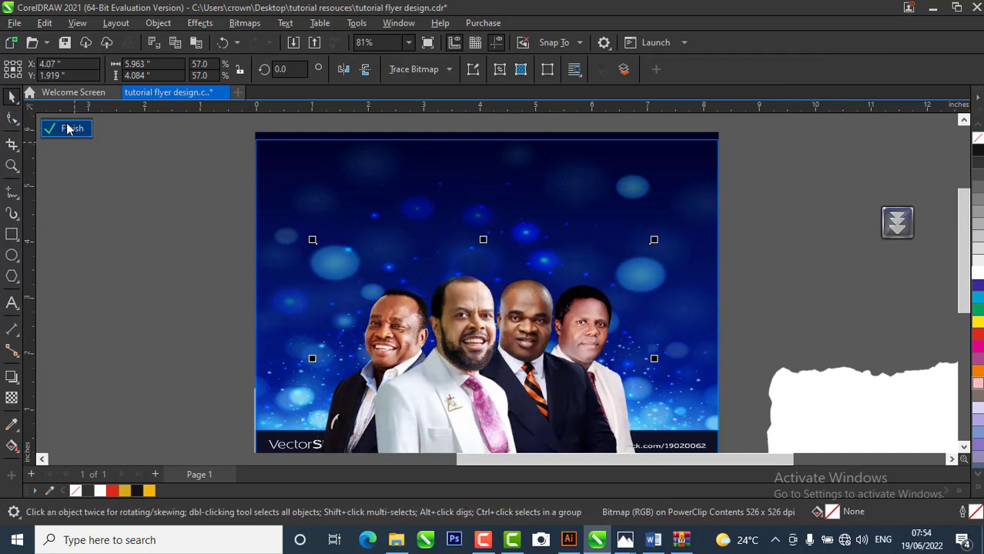
{"action": "left_click", "coordinate": [71, 129]}
{"action": "left_click", "coordinate": [745, 160]}
{"action": "left_click_drag", "start_coordinate": [750, 144], "coordinate": [841, 168]}
- Reopen the background PowerClip and raise the ministers' picture by about 0.1 inches, then finish editing it
{"action": "left_click", "coordinate": [669, 220]}
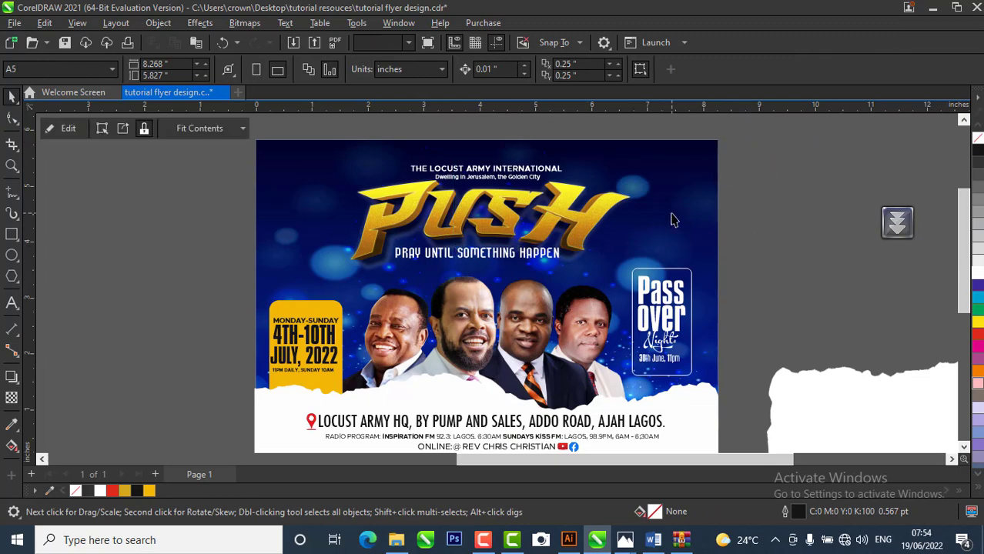
{"action": "right_click", "coordinate": [673, 217]}
{"action": "left_click", "coordinate": [724, 97]}
{"action": "left_click_drag", "start_coordinate": [553, 360], "coordinate": [554, 351]}
{"action": "left_click", "coordinate": [69, 128]}
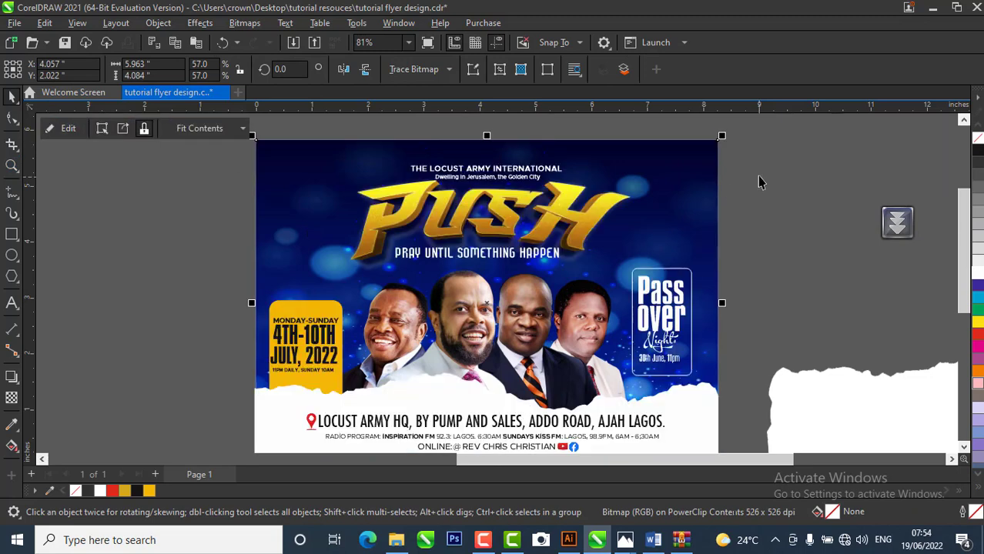
- Move the two header lines, the PUSH title and the tagline together slightly down toward the ministers' heads
{"action": "left_click_drag", "start_coordinate": [748, 152], "coordinate": [322, 283]}
{"action": "scroll", "coordinate": [441, 224], "scroll_direction": "up", "scroll_amount": 1}
{"action": "left_click_drag", "start_coordinate": [799, 124], "coordinate": [248, 310]}
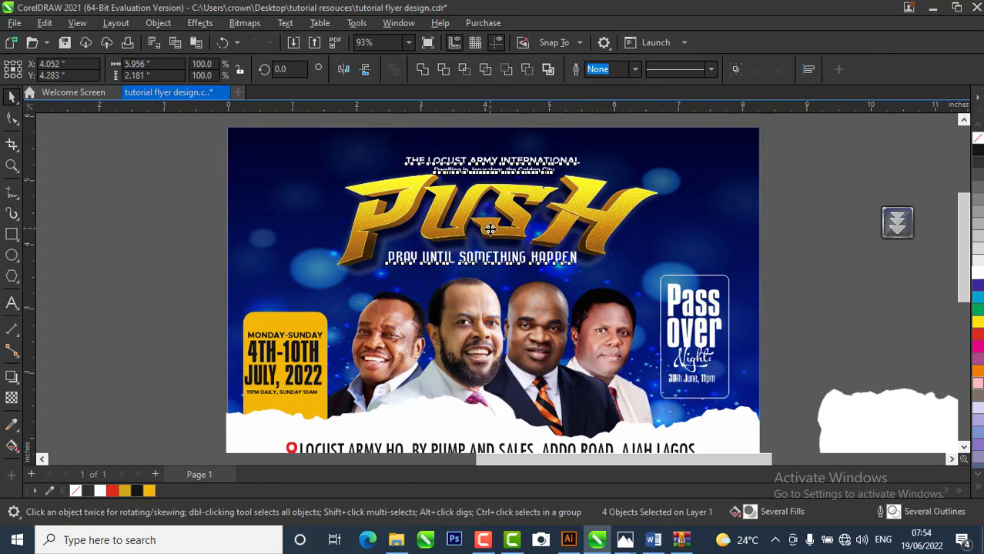
{"action": "left_click_drag", "start_coordinate": [490, 229], "coordinate": [489, 234]}
{"action": "left_click", "coordinate": [790, 151]}
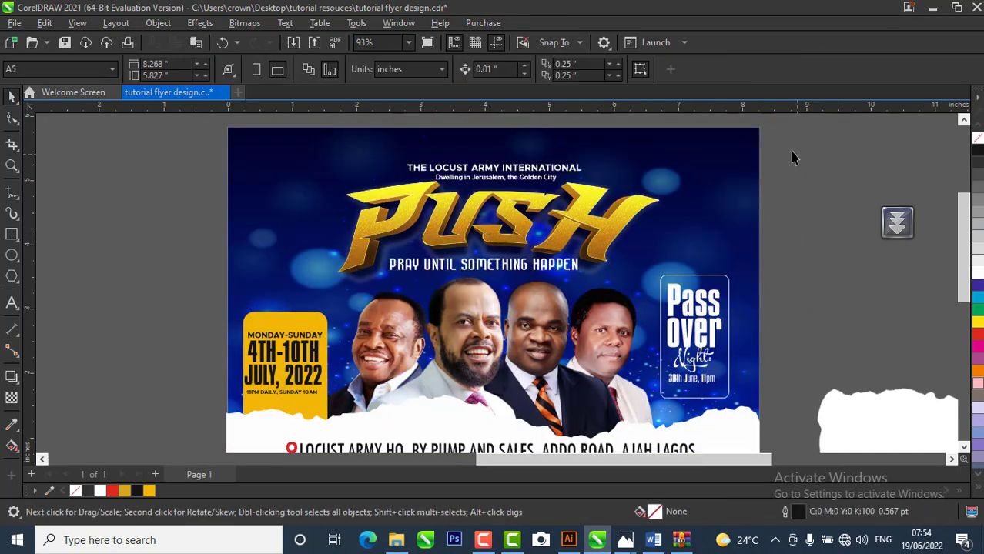
- Move the two header lines slightly up and left to open a small gap above the PUSH title
{"action": "left_click_drag", "start_coordinate": [824, 151], "coordinate": [366, 195]}
{"action": "scroll", "coordinate": [496, 166], "scroll_direction": "up", "scroll_amount": 2}
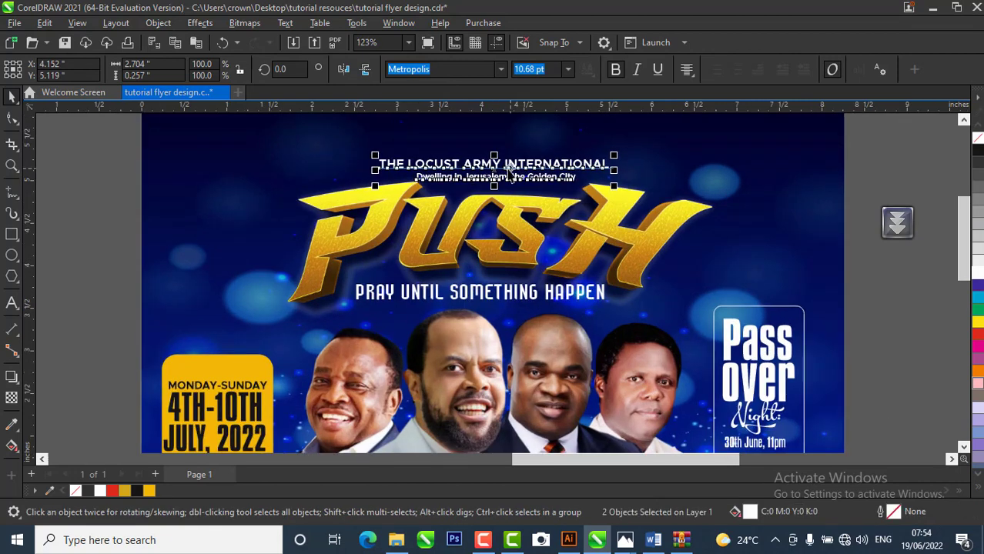
{"action": "left_click_drag", "start_coordinate": [499, 173], "coordinate": [497, 165]}
{"action": "scroll", "coordinate": [493, 163], "scroll_direction": "down", "scroll_amount": 2}
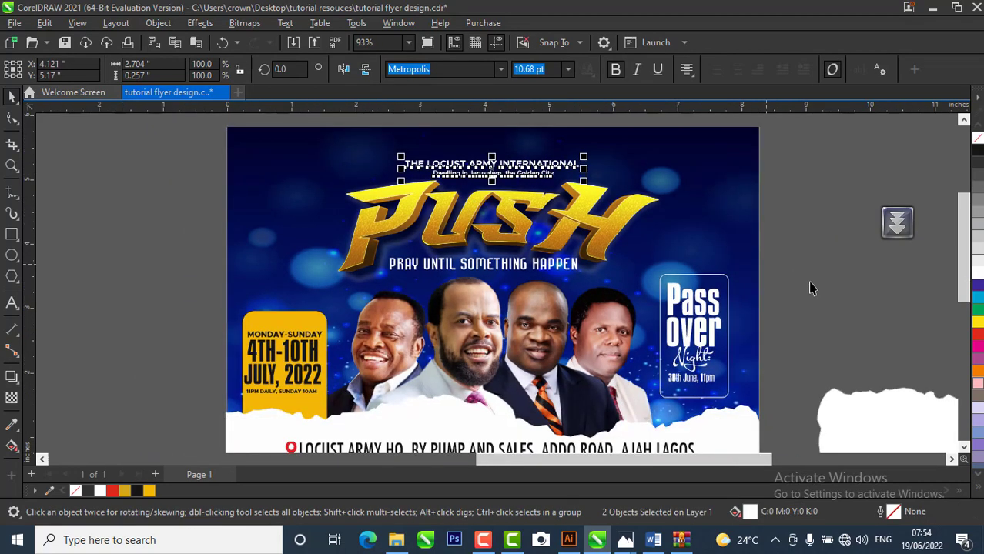
{"action": "key", "text": "Escape"}
- Select the address, radio programme, online and enquiries lines in the flyer's footer and move them slightly up
{"action": "scroll", "coordinate": [368, 194], "scroll_direction": "down", "scroll_amount": 1}
{"action": "scroll", "coordinate": [416, 410], "scroll_direction": "up", "scroll_amount": 1}
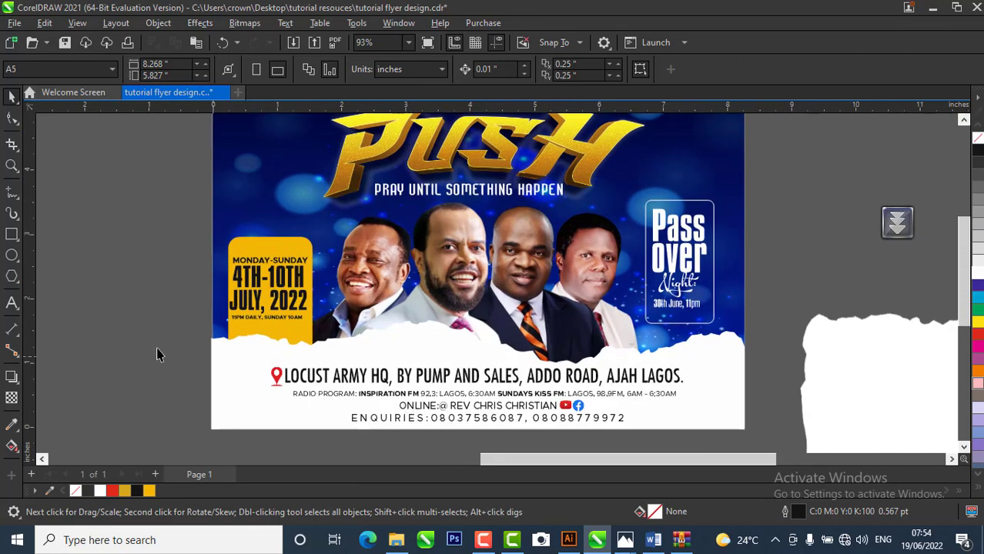
{"action": "left_click_drag", "start_coordinate": [157, 354], "coordinate": [730, 452]}
{"action": "scroll", "coordinate": [498, 350], "scroll_direction": "up", "scroll_amount": 1}
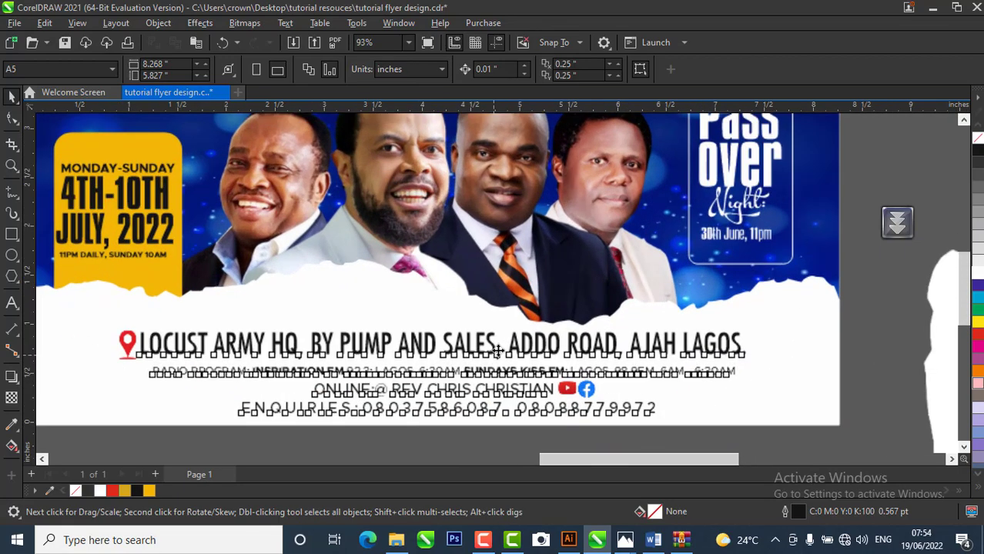
{"action": "scroll", "coordinate": [447, 410], "scroll_direction": "down", "scroll_amount": 1}
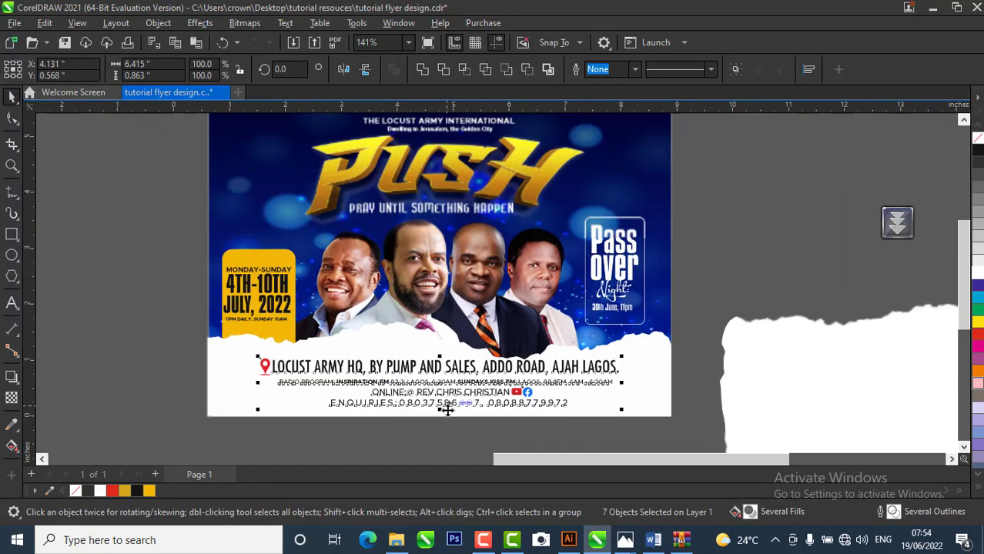
{"action": "scroll", "coordinate": [447, 411], "scroll_direction": "down", "scroll_amount": 1}
{"action": "left_click", "coordinate": [684, 264]}
{"action": "scroll", "coordinate": [365, 241], "scroll_direction": "up", "scroll_amount": 1}
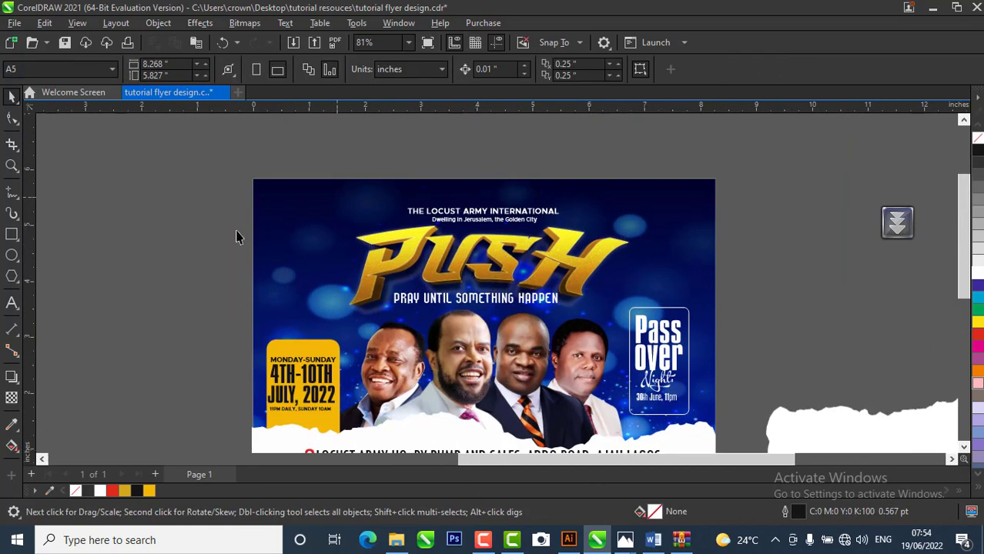
- Copy the locust logo image from the tutorial resouces folder into the flyer and scale it to about 0.49 inches wide
{"action": "key", "text": "alt+Tab"}
{"action": "left_click", "coordinate": [784, 119]}
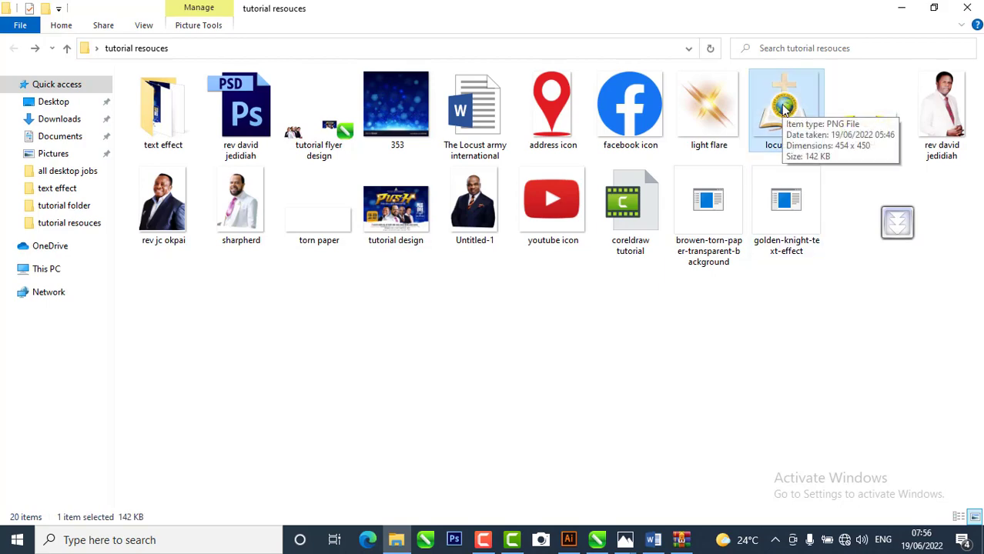
{"action": "right_click", "coordinate": [784, 121]}
{"action": "left_click", "coordinate": [787, 444]}
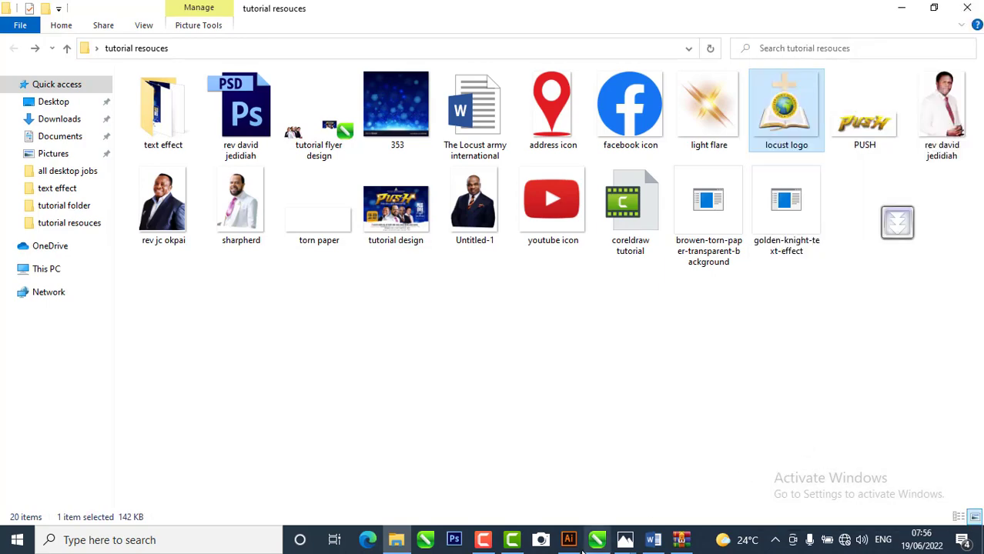
{"action": "left_click", "coordinate": [597, 539]}
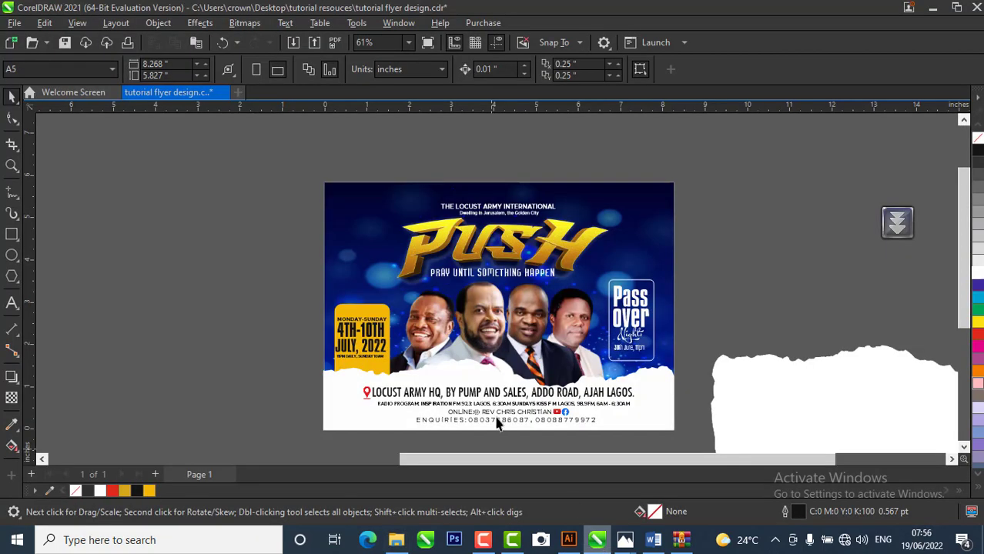
{"action": "left_click", "coordinate": [196, 42]}
{"action": "left_click_drag", "start_coordinate": [534, 273], "coordinate": [499, 190]}
{"action": "scroll", "coordinate": [490, 168], "scroll_direction": "up", "scroll_amount": 3}
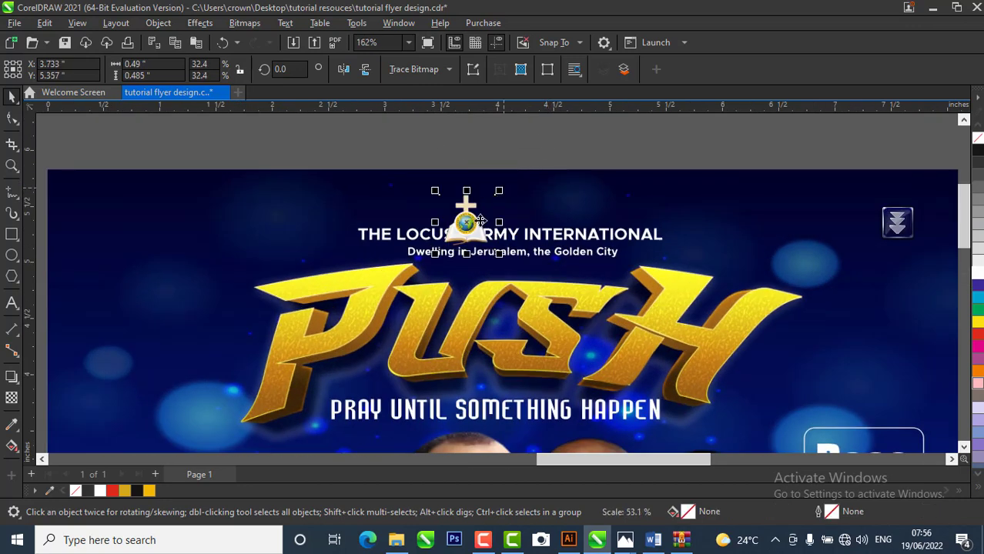
- Place the logo just above the THE LOCUST ARMY INTERNATIONAL line and centre-align it with both header lines
{"action": "left_click_drag", "start_coordinate": [466, 221], "coordinate": [522, 199]}
{"action": "left_click_drag", "start_coordinate": [227, 125], "coordinate": [621, 247]}
{"action": "left_click_drag", "start_coordinate": [513, 203], "coordinate": [502, 208]}
{"action": "left_click_drag", "start_coordinate": [268, 121], "coordinate": [715, 288]}
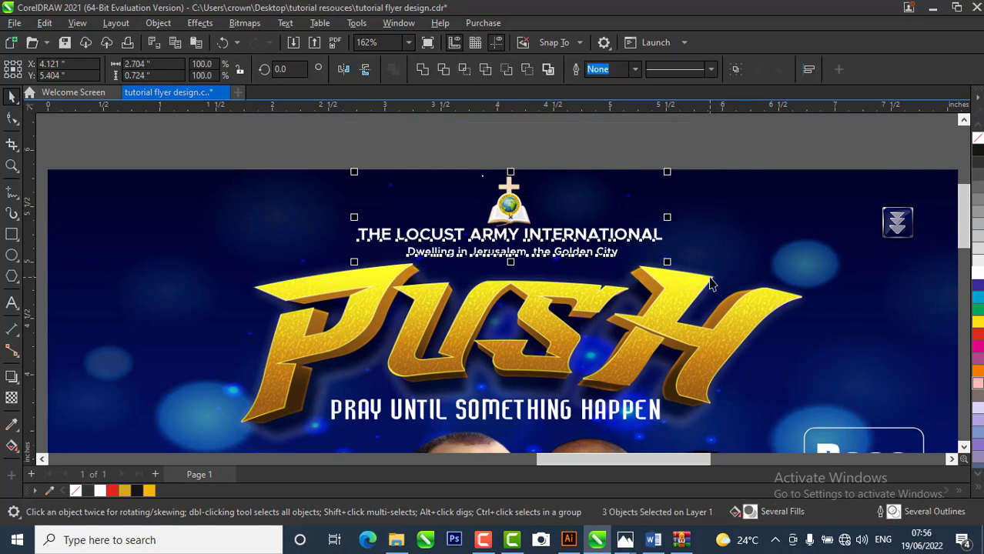
{"action": "key", "text": "c"}
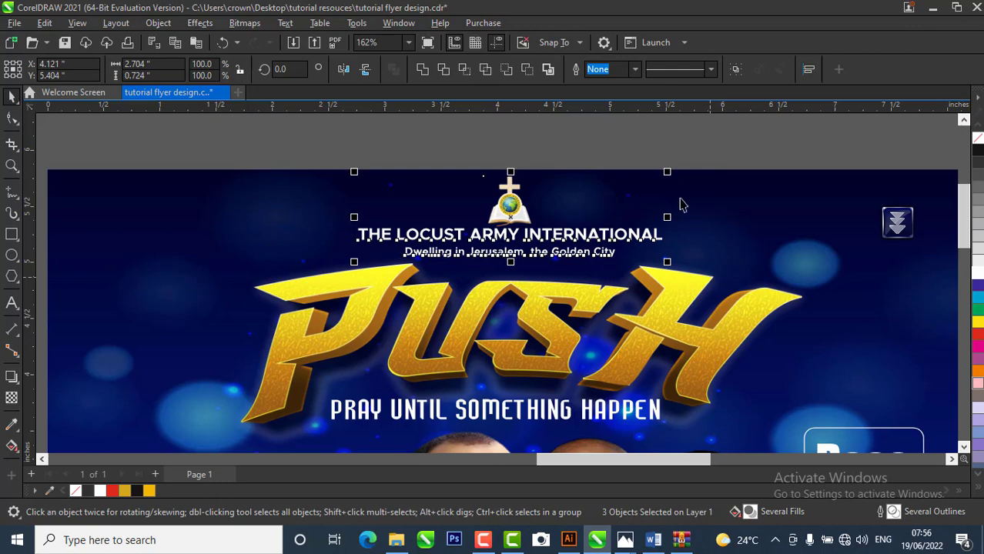
- Scale the logo and header lines together to about 2.13 inches wide, and move them with the PUSH title and tagline slightly down
{"action": "left_click_drag", "start_coordinate": [669, 171], "coordinate": [506, 237]}
{"action": "scroll", "coordinate": [463, 256], "scroll_direction": "down", "scroll_amount": 1}
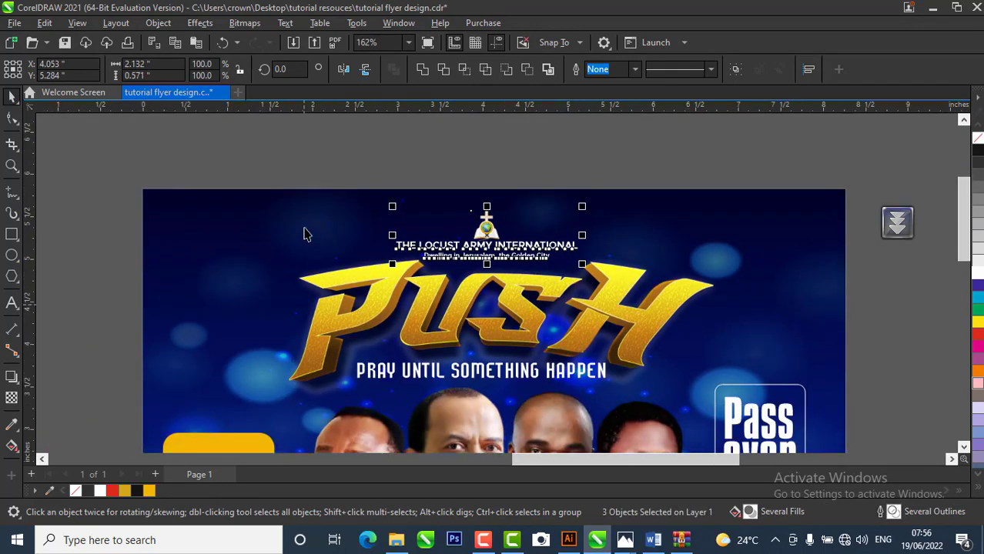
{"action": "left_click_drag", "start_coordinate": [200, 145], "coordinate": [713, 417]}
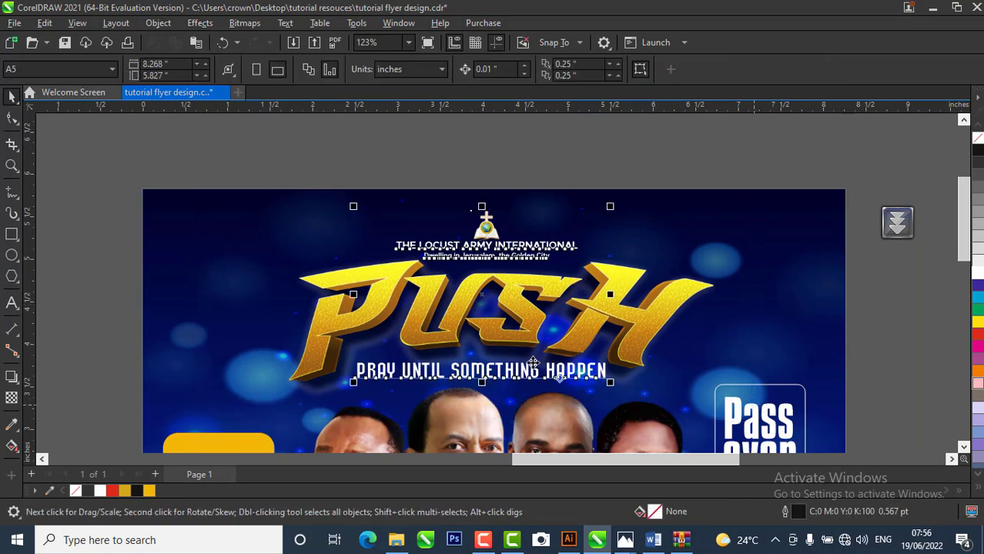
{"action": "left_click_drag", "start_coordinate": [128, 143], "coordinate": [779, 431]}
{"action": "left_click_drag", "start_coordinate": [489, 316], "coordinate": [488, 321]}
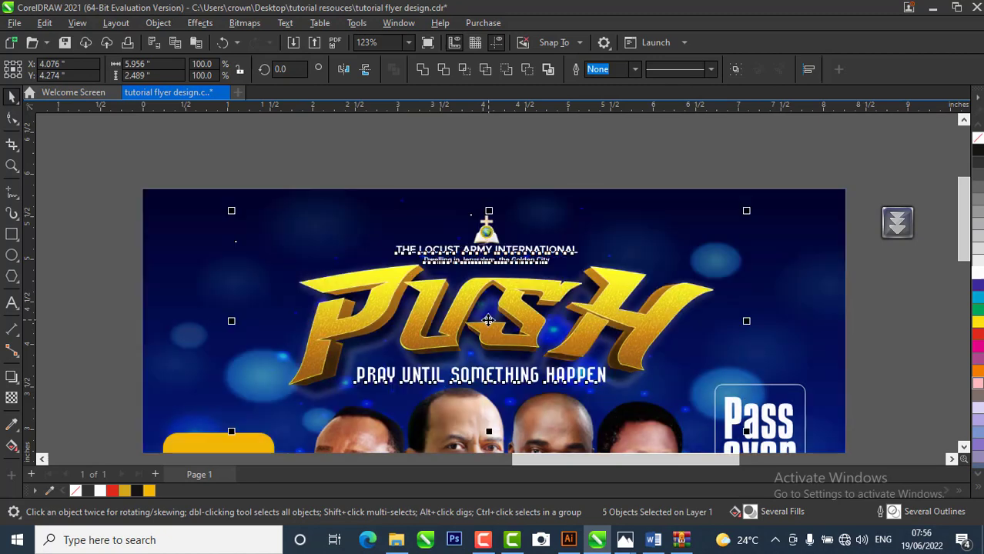
- Enlarge the logo above the header lines to about 0.55 inches wide, extending it upward
{"action": "left_click_drag", "start_coordinate": [371, 157], "coordinate": [519, 247]}
{"action": "scroll", "coordinate": [516, 225], "scroll_direction": "up", "scroll_amount": 1}
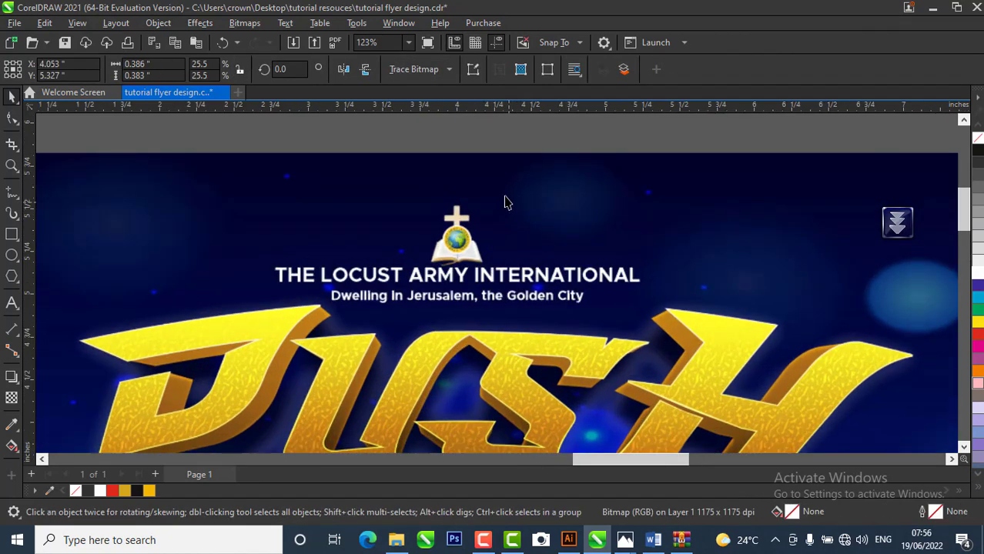
{"action": "mouse_move", "coordinate": [496, 201]}
{"action": "left_mouse_down"}
{"action": "mouse_move", "coordinate": [523, 173]}
{"action": "mouse_move", "coordinate": [495, 202]}
{"action": "mouse_move", "coordinate": [495, 185]}
{"action": "mouse_move", "coordinate": [488, 191]}
{"action": "left_mouse_up"}
{"action": "scroll", "coordinate": [362, 248], "scroll_direction": "down", "scroll_amount": 1}
{"action": "scroll", "coordinate": [362, 248], "scroll_direction": "down", "scroll_amount": 5}
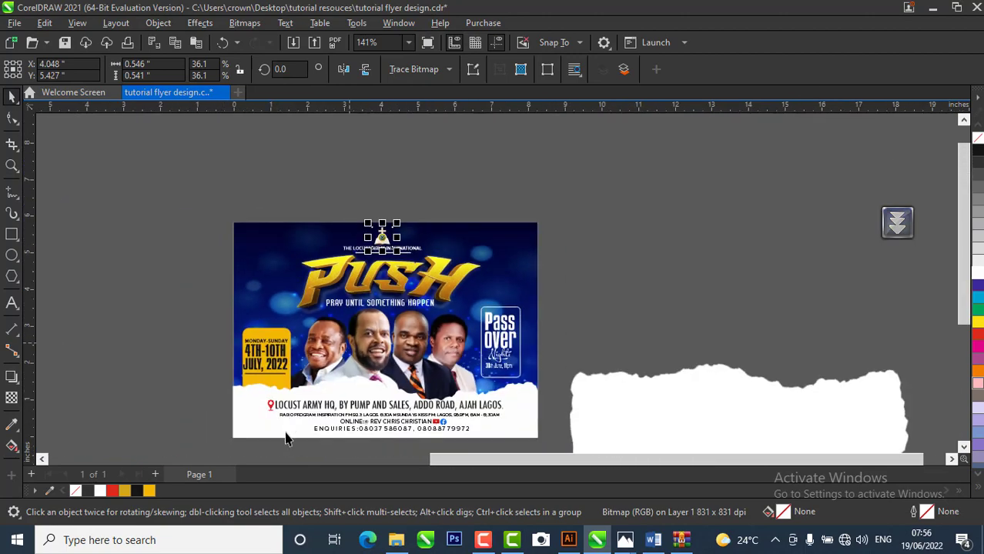
{"action": "scroll", "coordinate": [385, 344], "scroll_direction": "up", "scroll_amount": 2}
{"action": "scroll", "coordinate": [385, 344], "scroll_direction": "up", "scroll_amount": 1}
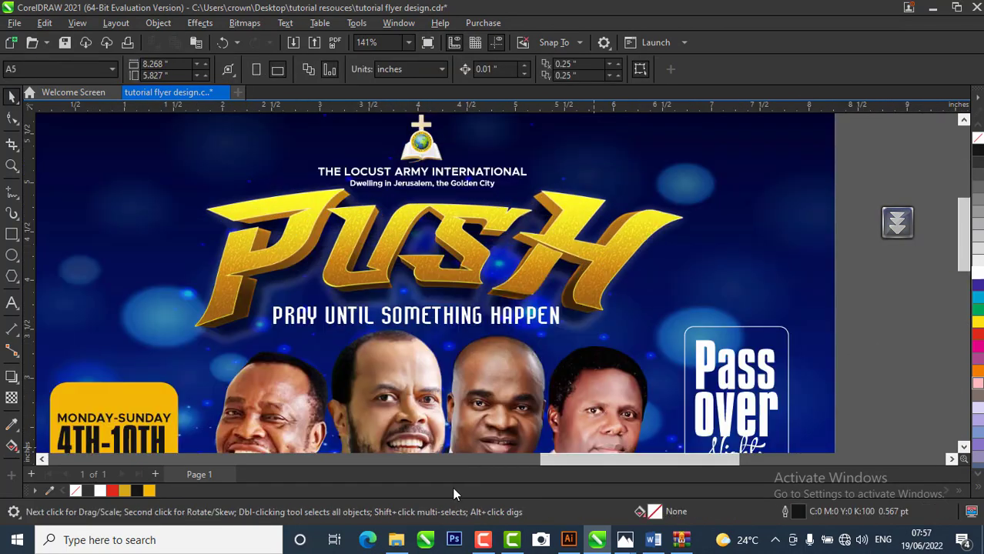
- Bring the light flare image into the flyer, scale it to about 1.63 by 1.74 inches and place it on the H's upper outer tip
{"action": "left_click", "coordinate": [396, 539]}
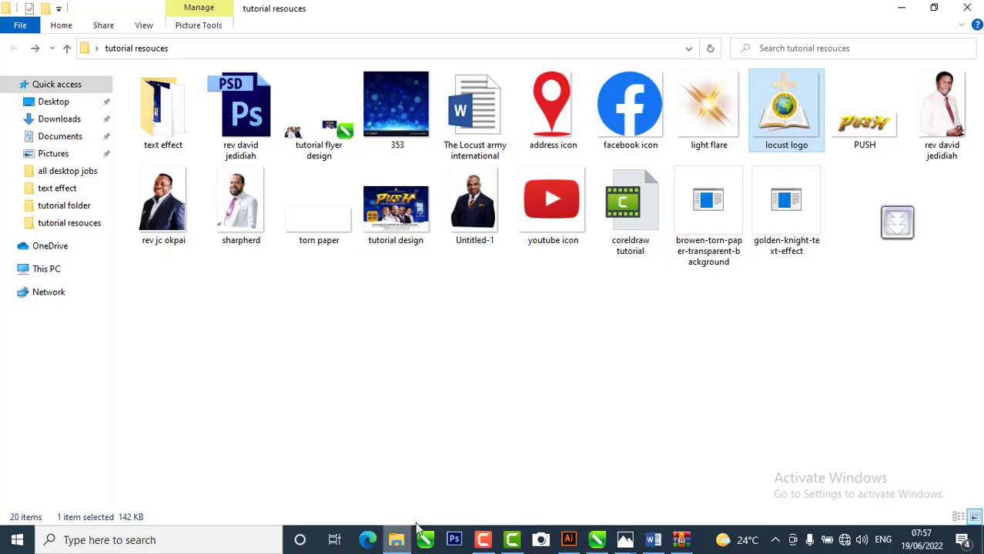
{"action": "left_click", "coordinate": [712, 106]}
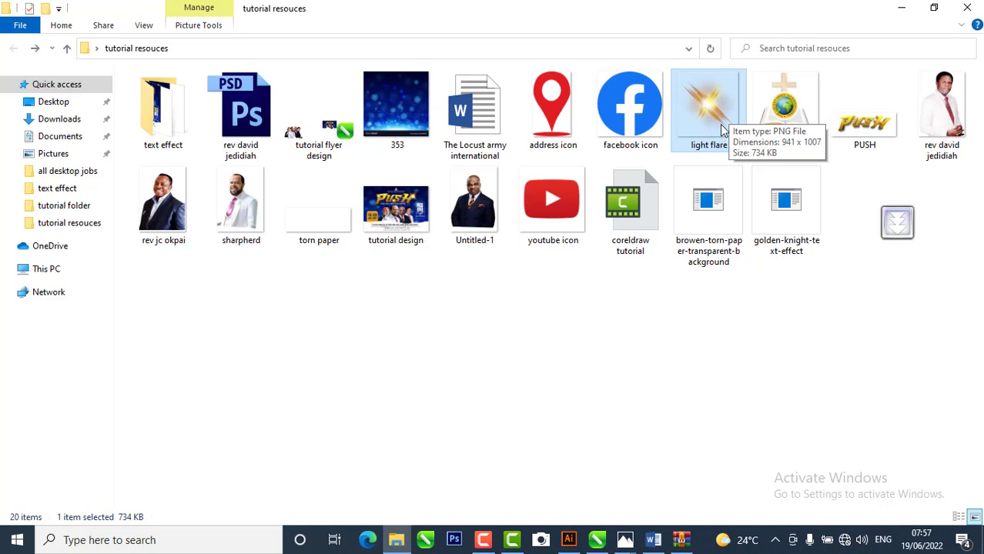
{"action": "left_click_drag", "start_coordinate": [720, 114], "coordinate": [690, 266]}
{"action": "scroll", "coordinate": [690, 266], "scroll_direction": "down", "scroll_amount": 3}
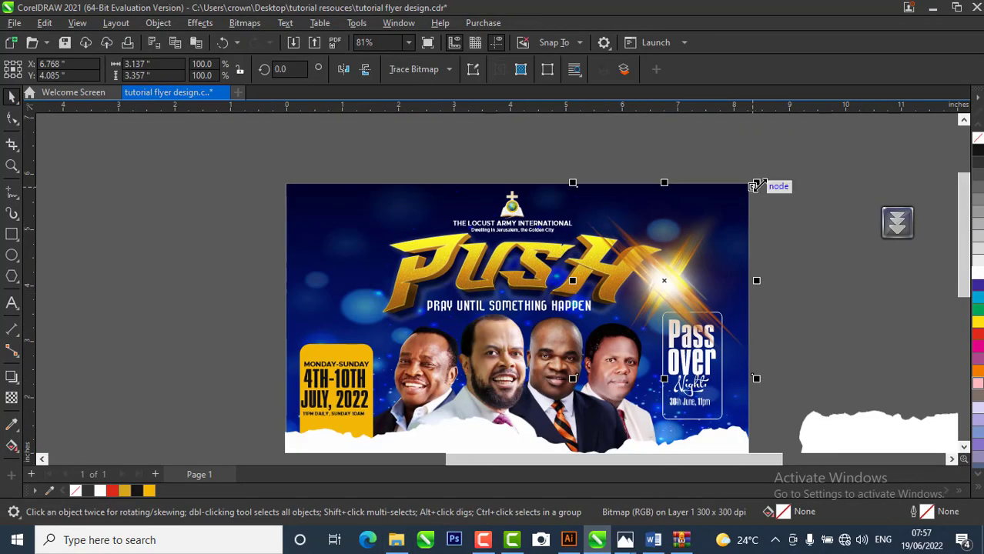
{"action": "left_click_drag", "start_coordinate": [756, 183], "coordinate": [673, 274]}
{"action": "left_click_drag", "start_coordinate": [635, 338], "coordinate": [659, 263]}
{"action": "left_click_drag", "start_coordinate": [660, 254], "coordinate": [659, 249]}
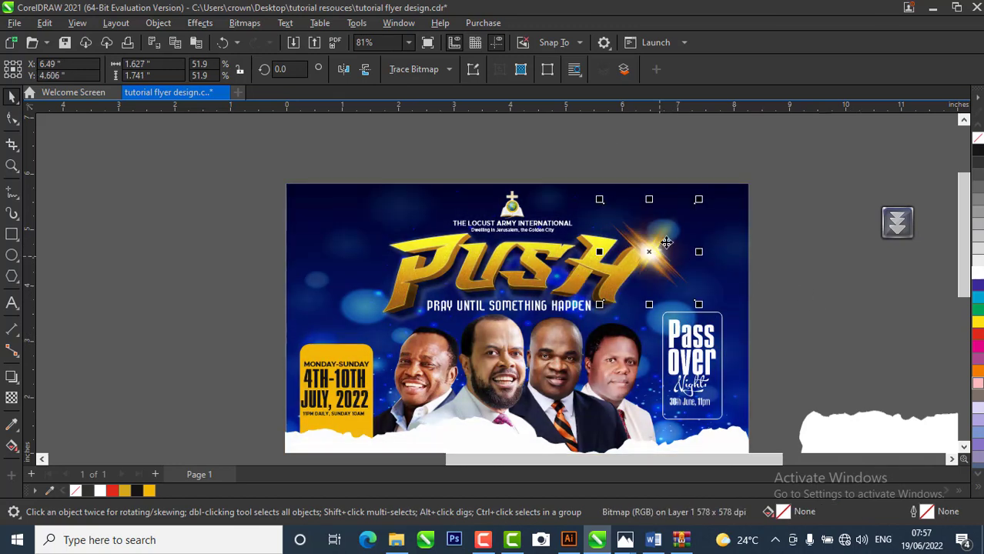
- Duplicate the light flare onto the upper outer tip of the P and scale the copy to about 1.45 by 1.55 inches
{"action": "left_click_drag", "start_coordinate": [659, 249], "coordinate": [422, 245]}
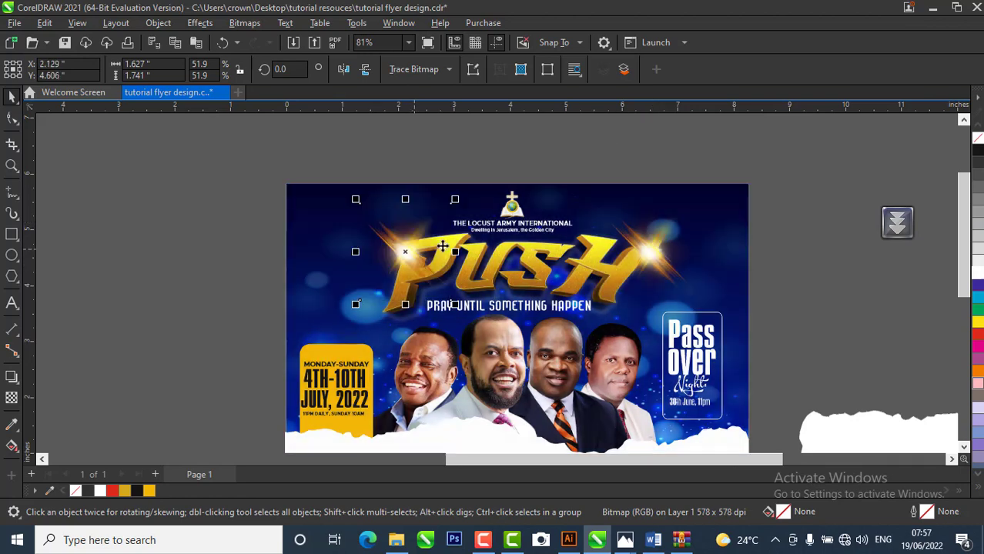
{"action": "left_click_drag", "start_coordinate": [459, 200], "coordinate": [447, 211]}
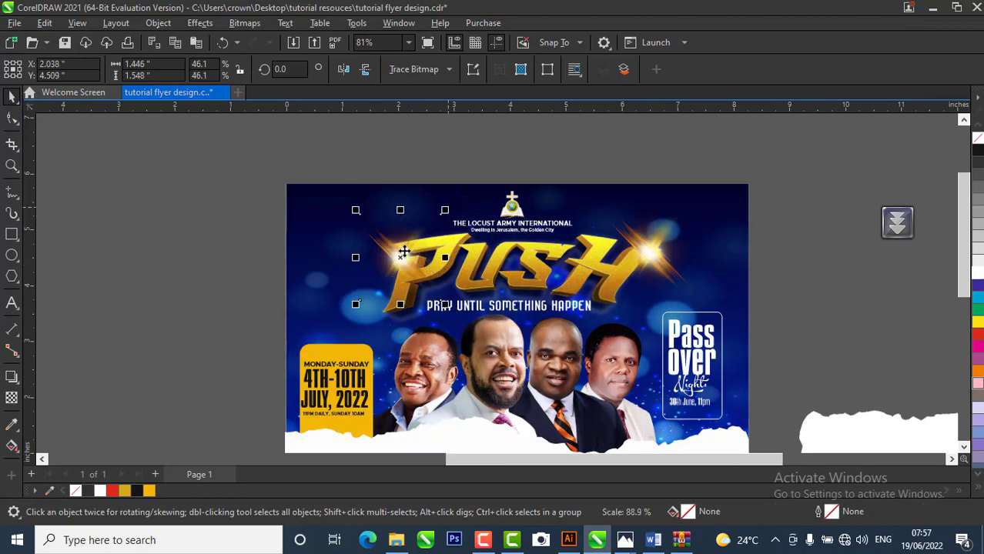
{"action": "left_click_drag", "start_coordinate": [401, 255], "coordinate": [406, 250]}
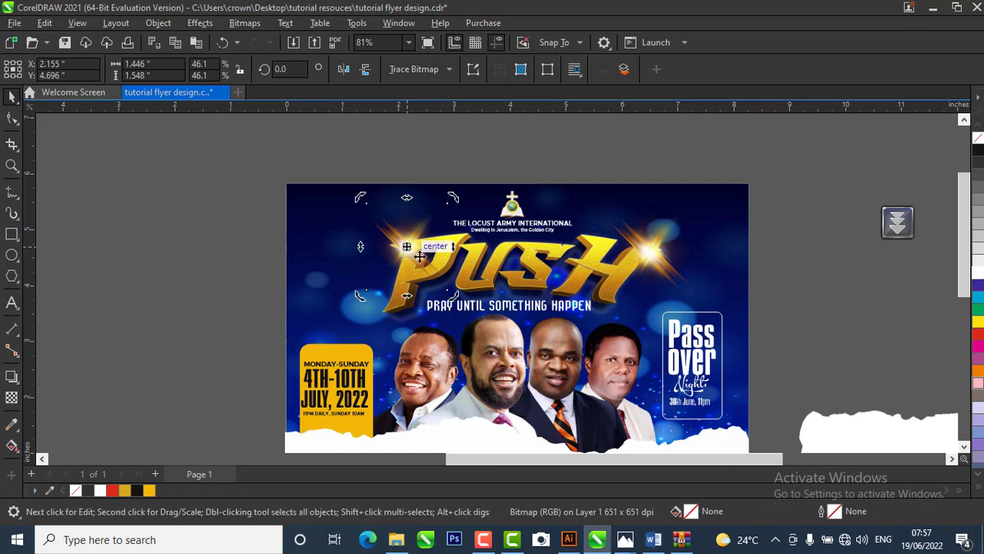
- Duplicate the P's light flare to the lower edge between the U and S, and scale this copy down
{"action": "left_click_drag", "start_coordinate": [415, 247], "coordinate": [531, 296]}
{"action": "scroll", "coordinate": [532, 295], "scroll_direction": "up", "scroll_amount": 1}
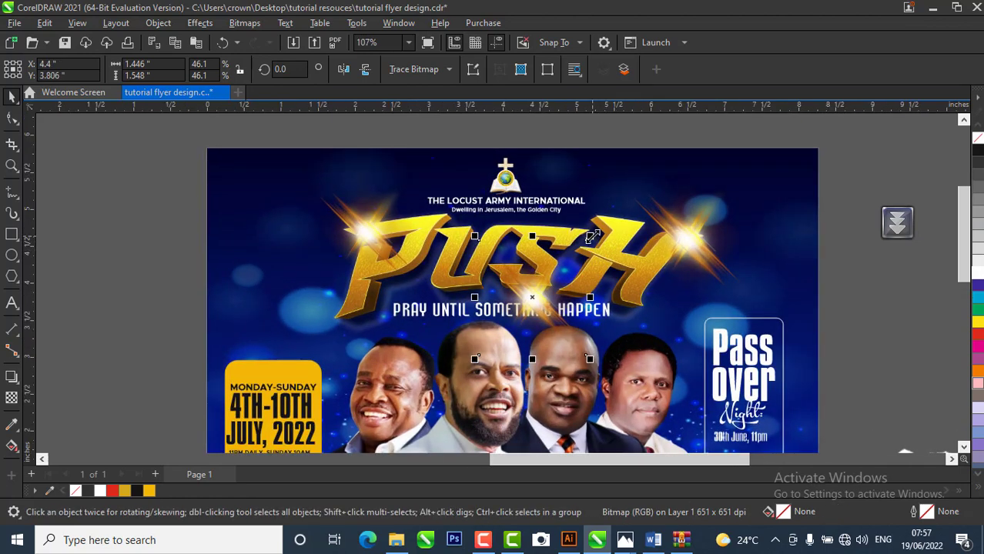
{"action": "left_click_drag", "start_coordinate": [592, 234], "coordinate": [566, 262]}
{"action": "left_click_drag", "start_coordinate": [520, 312], "coordinate": [508, 278]}
{"action": "left_click", "coordinate": [893, 301]}
{"action": "scroll", "coordinate": [422, 215], "scroll_direction": "down", "scroll_amount": 3}
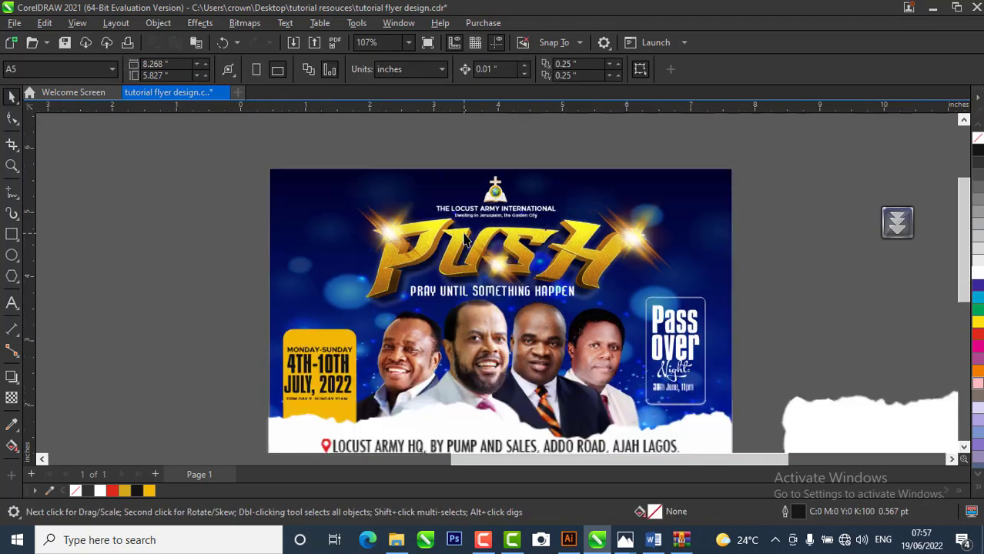
- Fill the header line "Dwelling in Jerusalem, the Golden City" with the yellow #F2B708
{"action": "scroll", "coordinate": [473, 208], "scroll_direction": "up", "scroll_amount": 5}
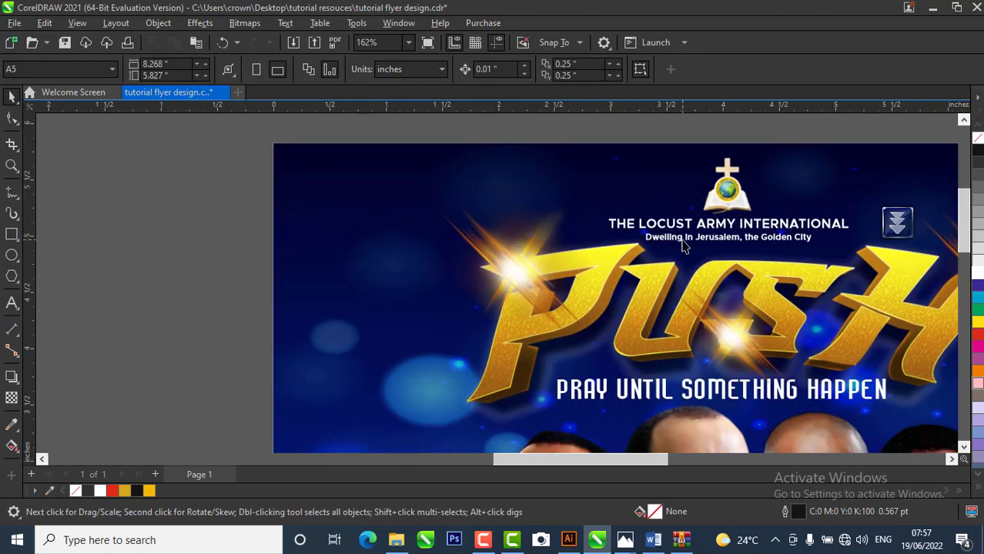
{"action": "left_click", "coordinate": [686, 247]}
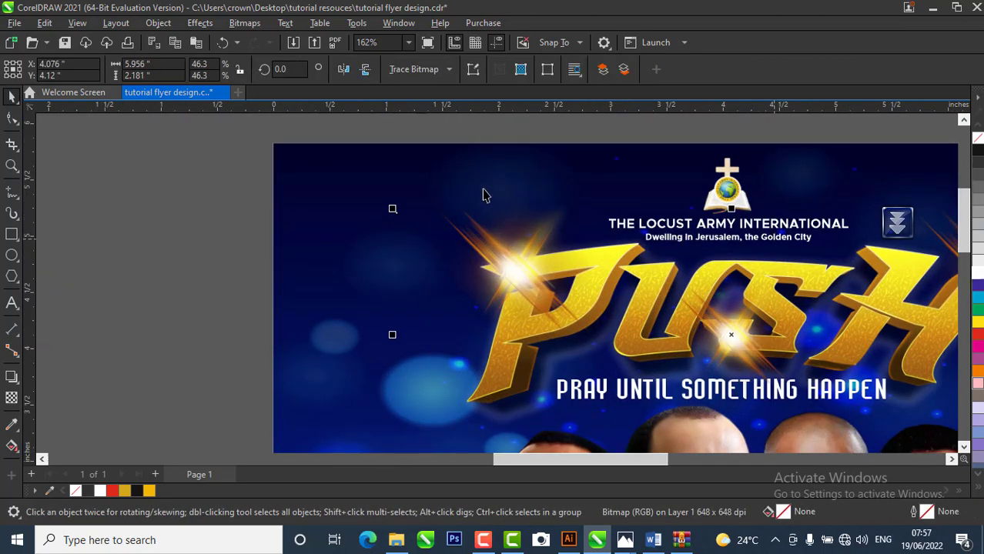
{"action": "scroll", "coordinate": [483, 193], "scroll_direction": "down", "scroll_amount": 2}
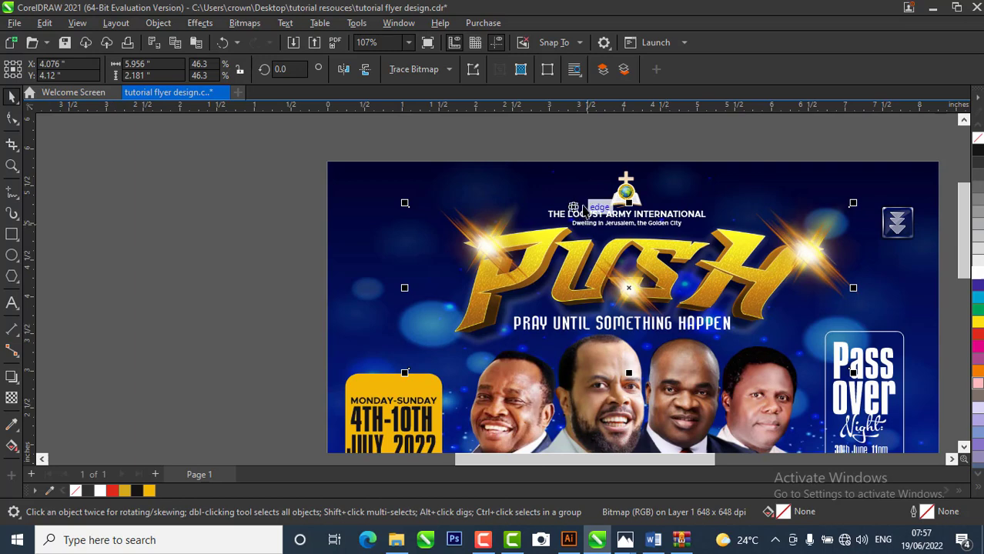
{"action": "scroll", "coordinate": [357, 216], "scroll_direction": "down", "scroll_amount": 1}
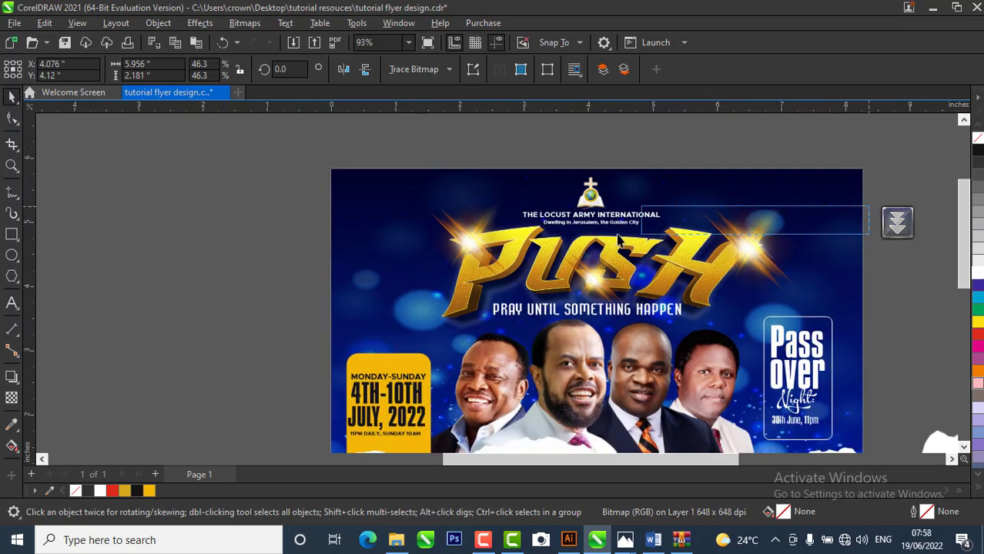
{"action": "left_click", "coordinate": [612, 225]}
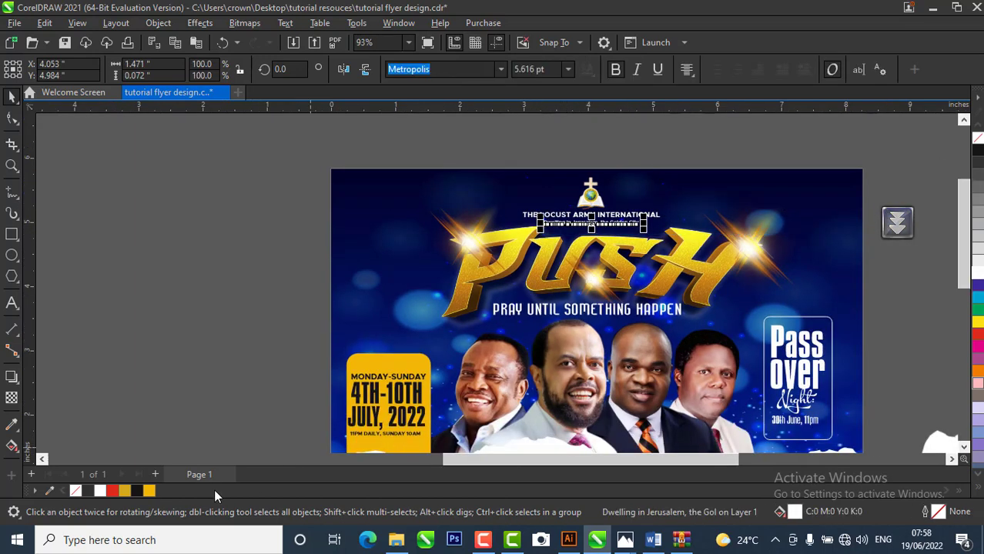
{"action": "left_click", "coordinate": [152, 492]}
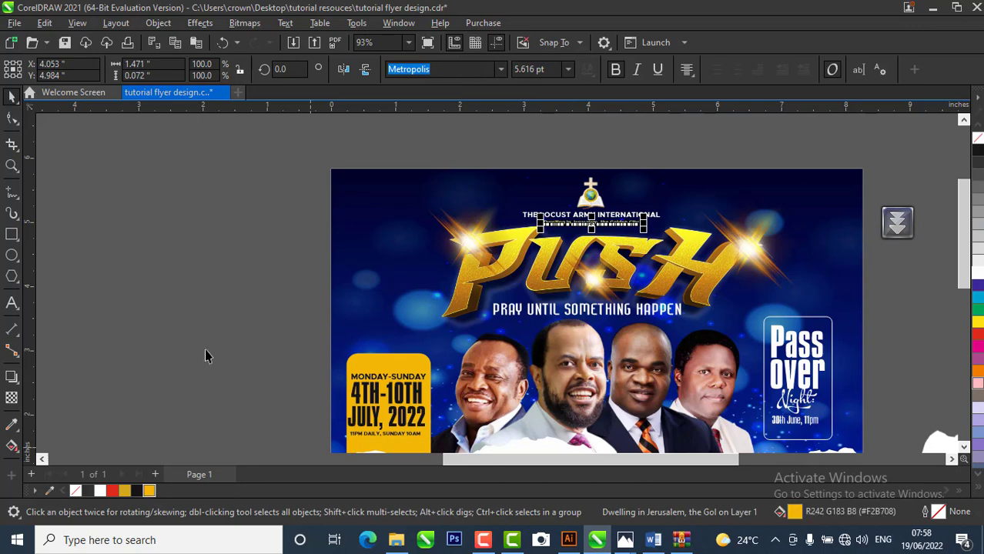
{"action": "left_click", "coordinate": [293, 218]}
{"action": "scroll", "coordinate": [302, 187], "scroll_direction": "down", "scroll_amount": 3}
{"action": "scroll", "coordinate": [450, 351], "scroll_direction": "up", "scroll_amount": 2}
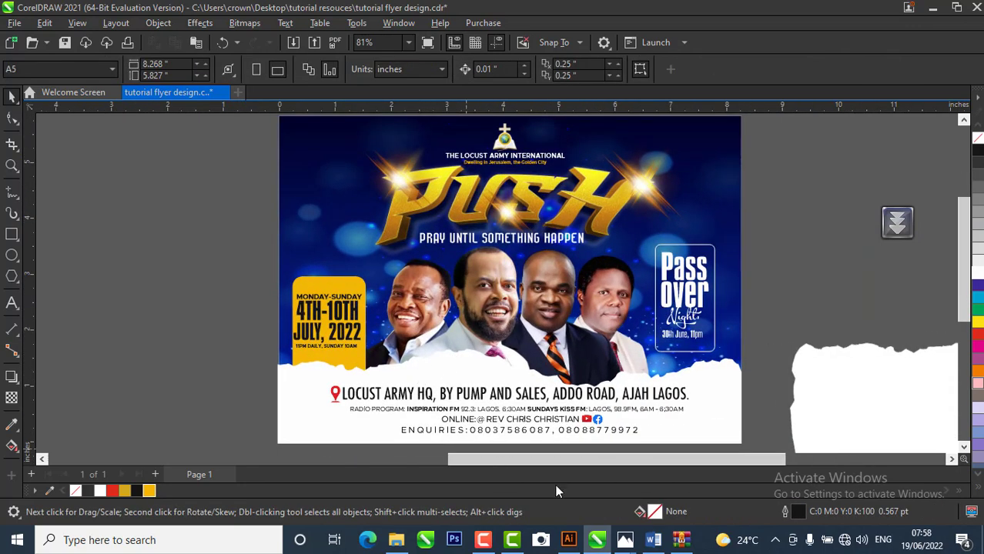
{"action": "scroll", "coordinate": [388, 400], "scroll_direction": "up", "scroll_amount": 3}
{"action": "scroll", "coordinate": [370, 393], "scroll_direction": "down", "scroll_amount": 1}
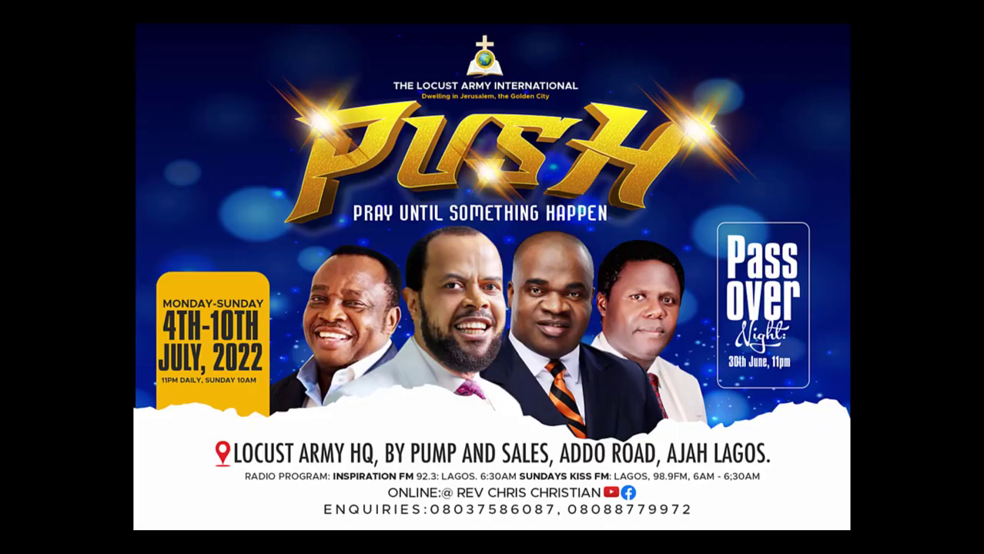